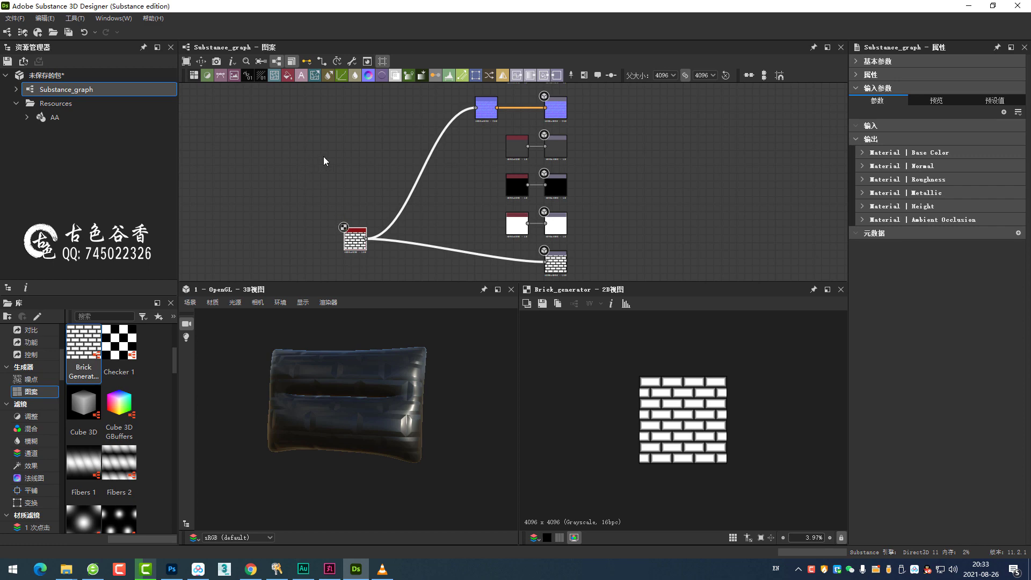
# - Try searching 'blend' in the right-click node list, then dismiss it without adding a node
pyautogui.moveTo(319, 157); pyautogui.dragTo(328, 156, button='middle')
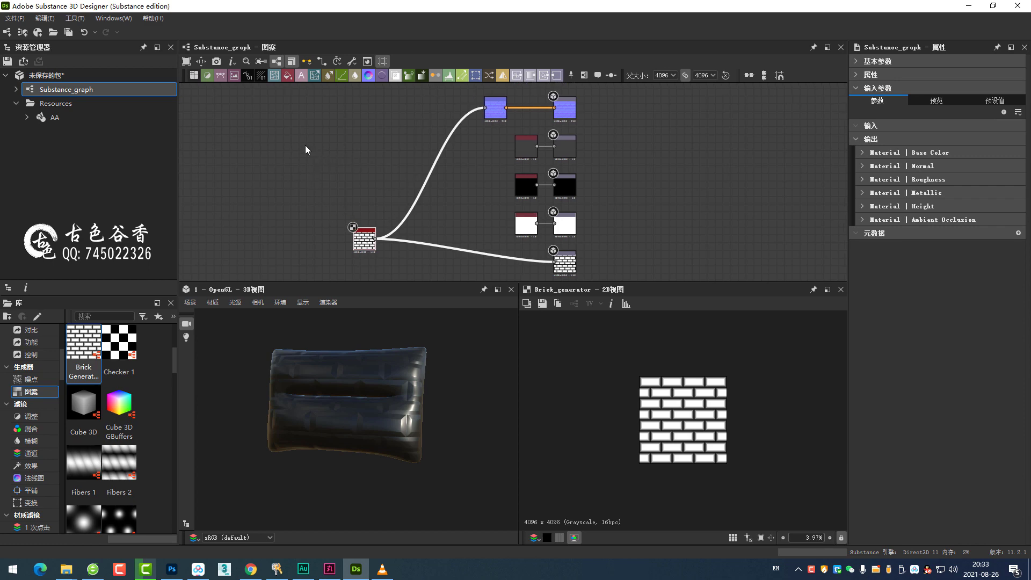
pyautogui.rightClick(291, 133)
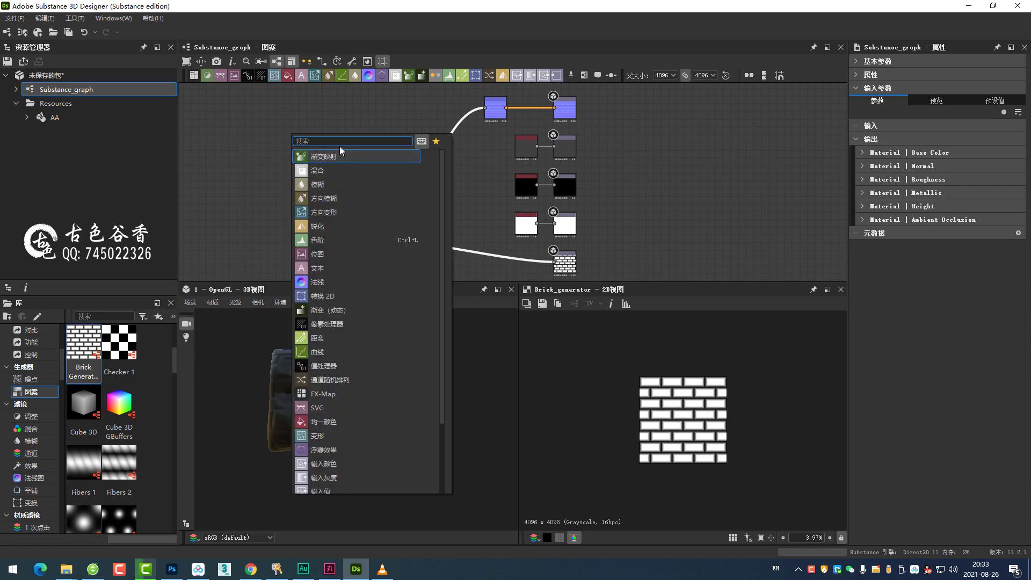
pyautogui.write('b')
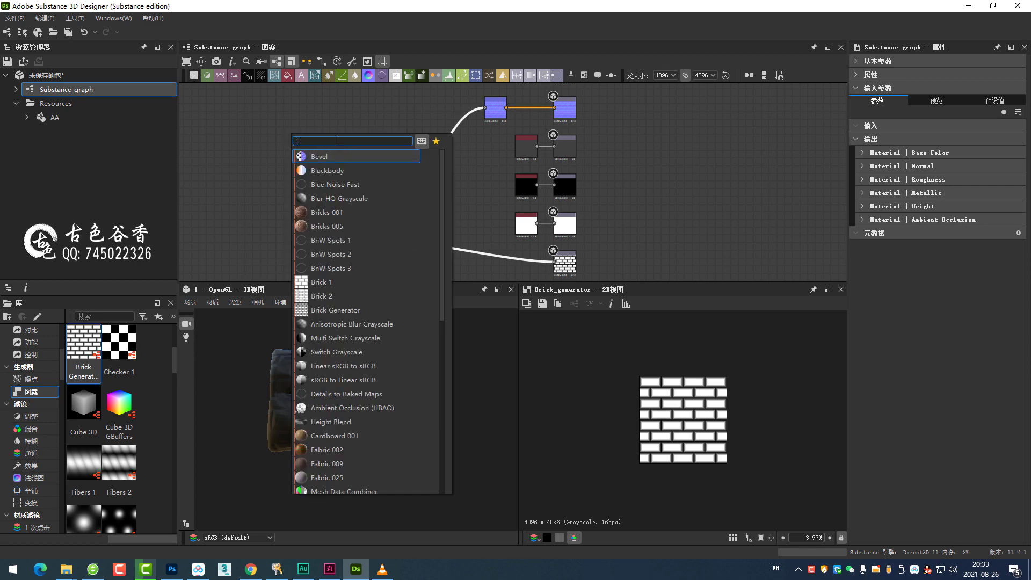
pyautogui.write('l')
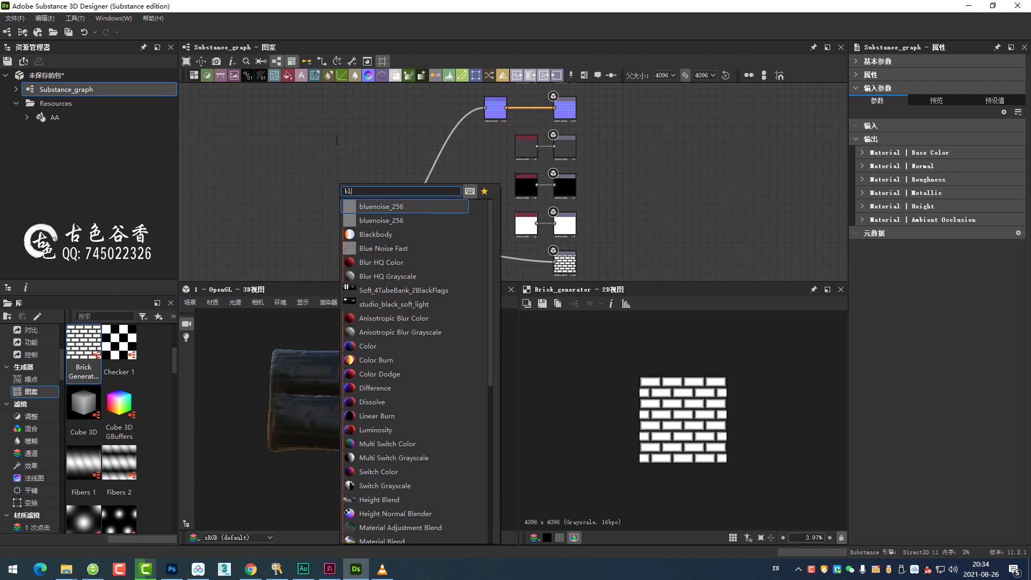
pyautogui.write('end')
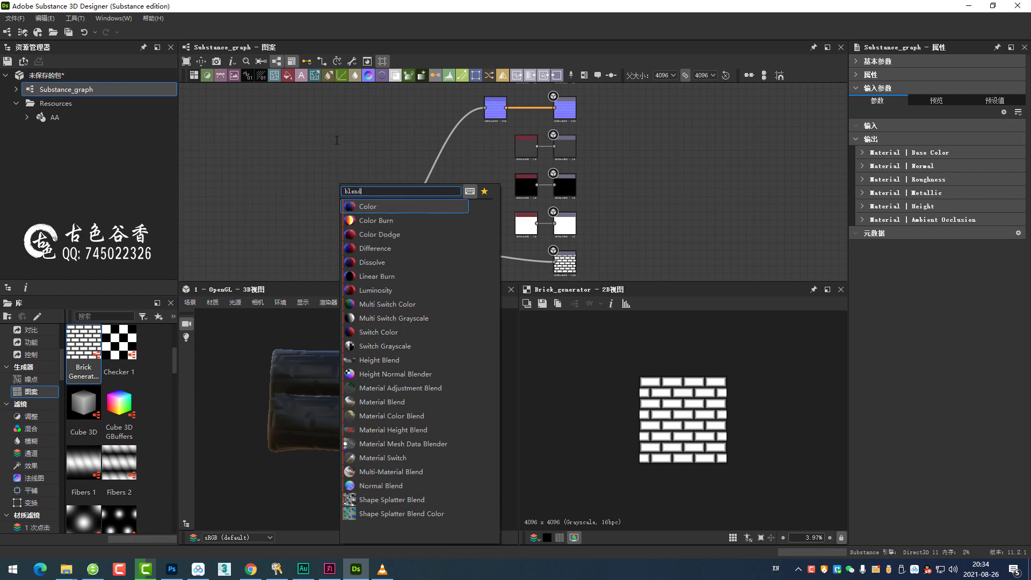
pyautogui.press('BackSpace')
pyautogui.press('BackSpace')
pyautogui.press('BackSpace')
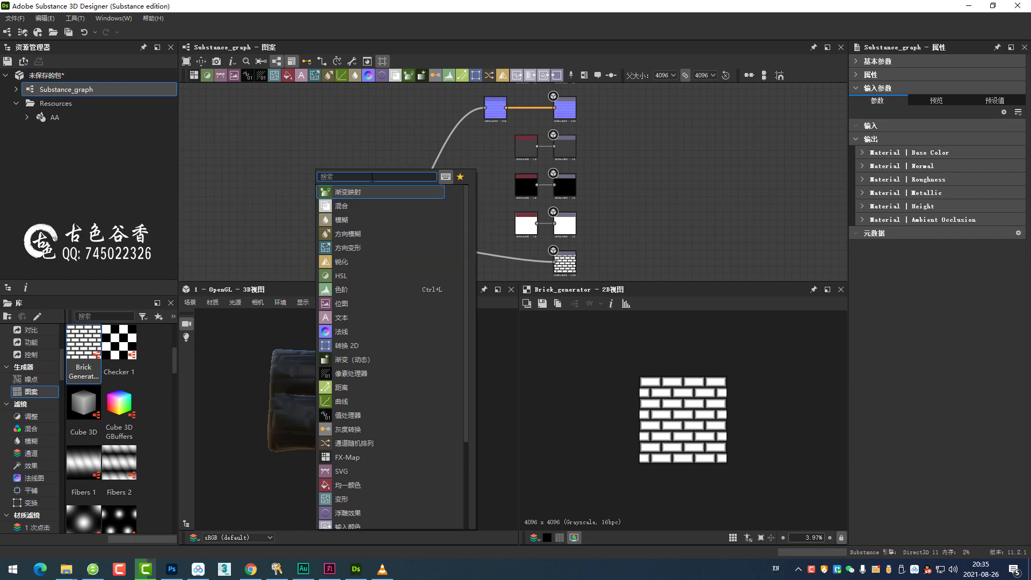
pyautogui.write('b')
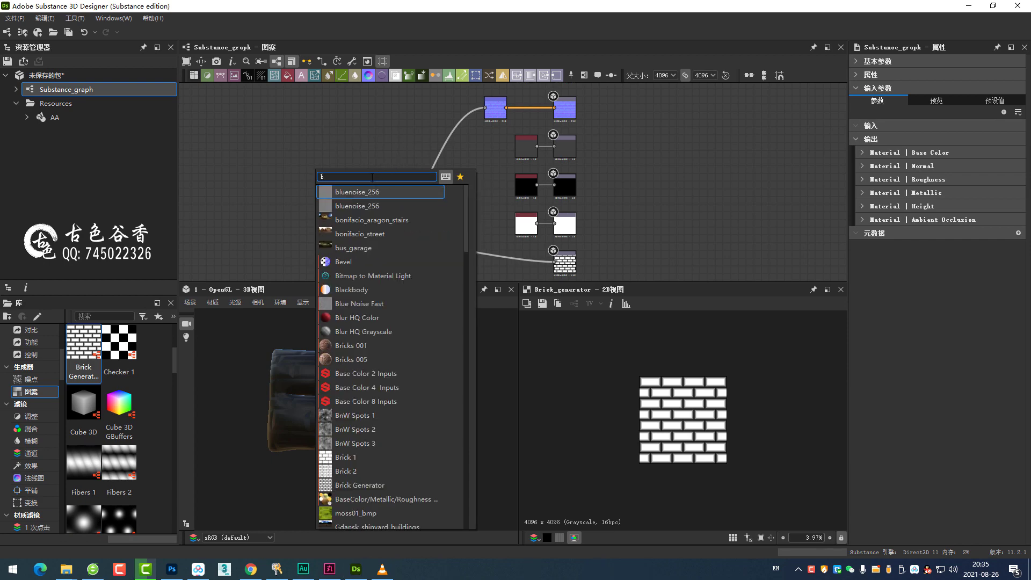
pyautogui.press('BackSpace')
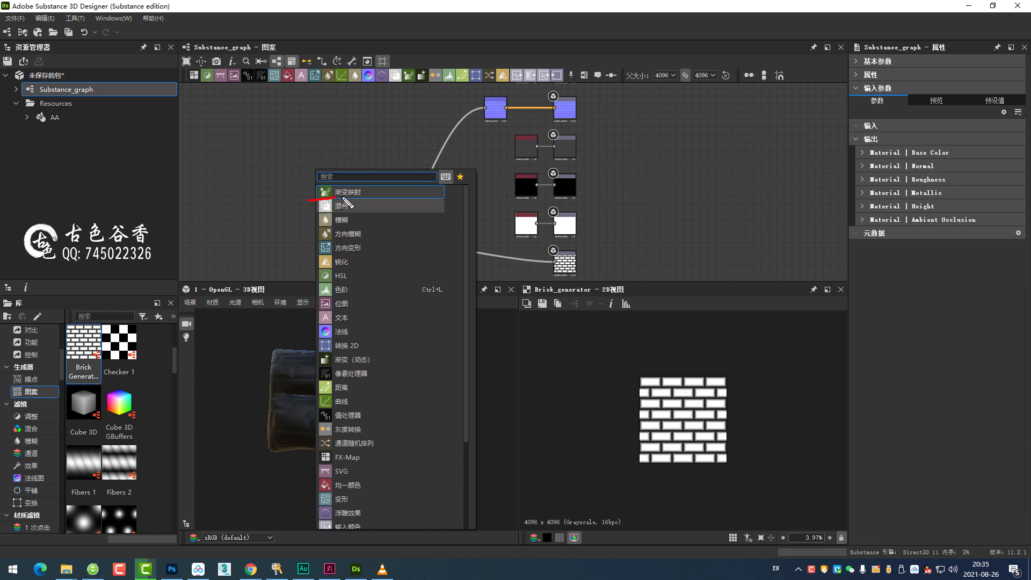
pyautogui.press('Escape')
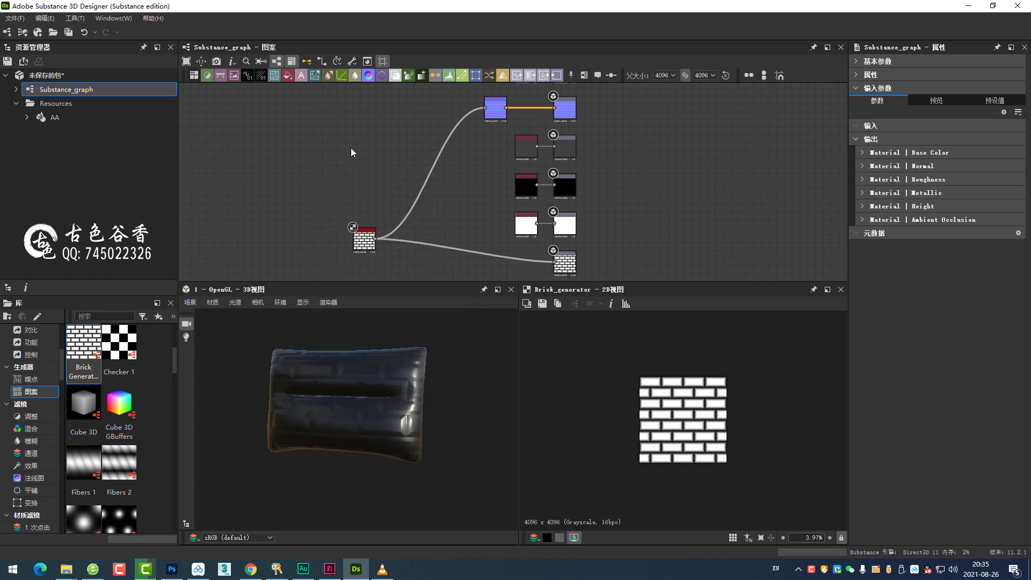
# - Add a first Blend node from the Space node popup and move it down-left
pyautogui.press('space')
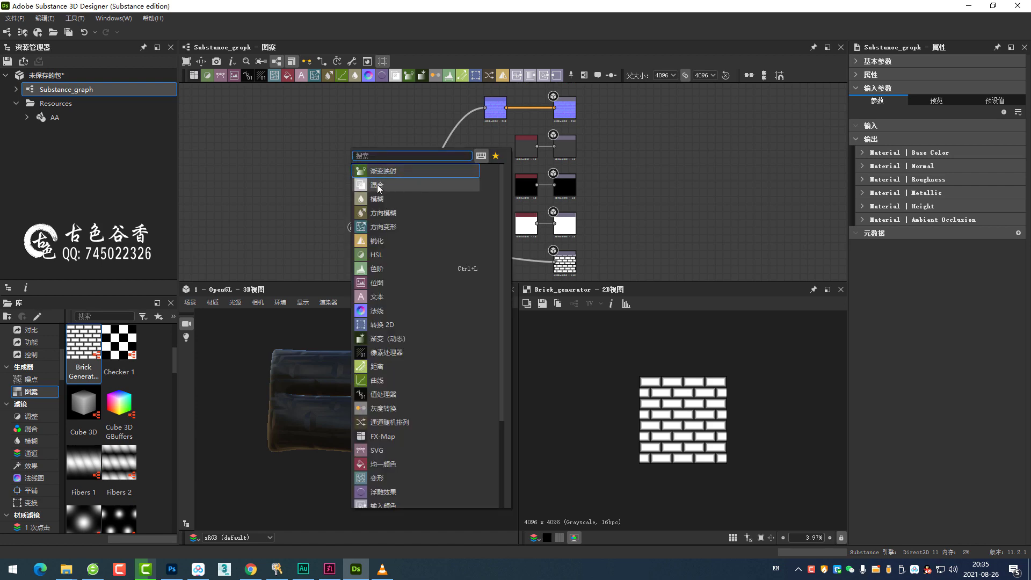
pyautogui.click(378, 185)
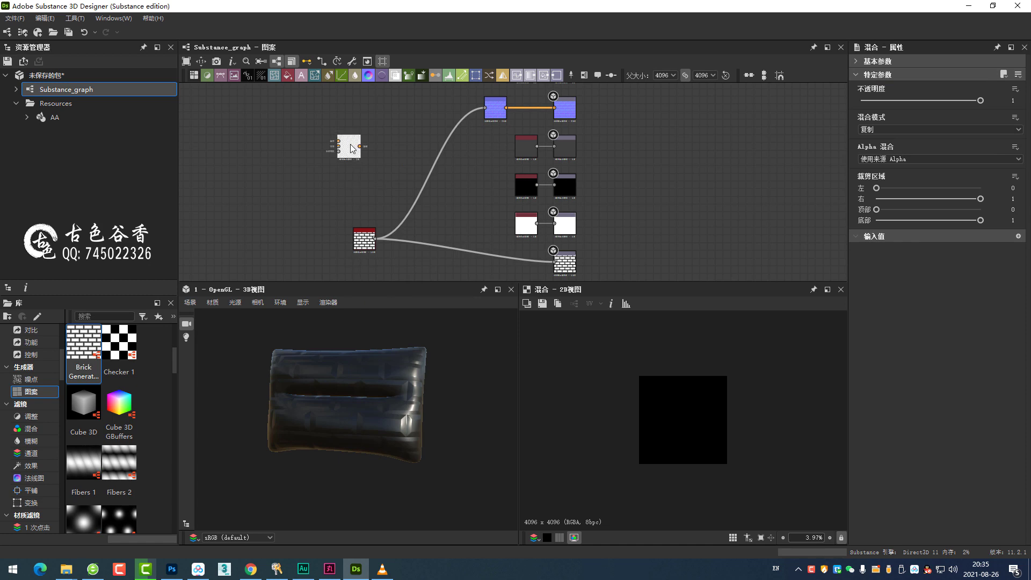
pyautogui.moveTo(351, 148); pyautogui.dragTo(307, 180)
pyautogui.scroll(2, 305, 184)
pyautogui.scroll(3, 310, 179)
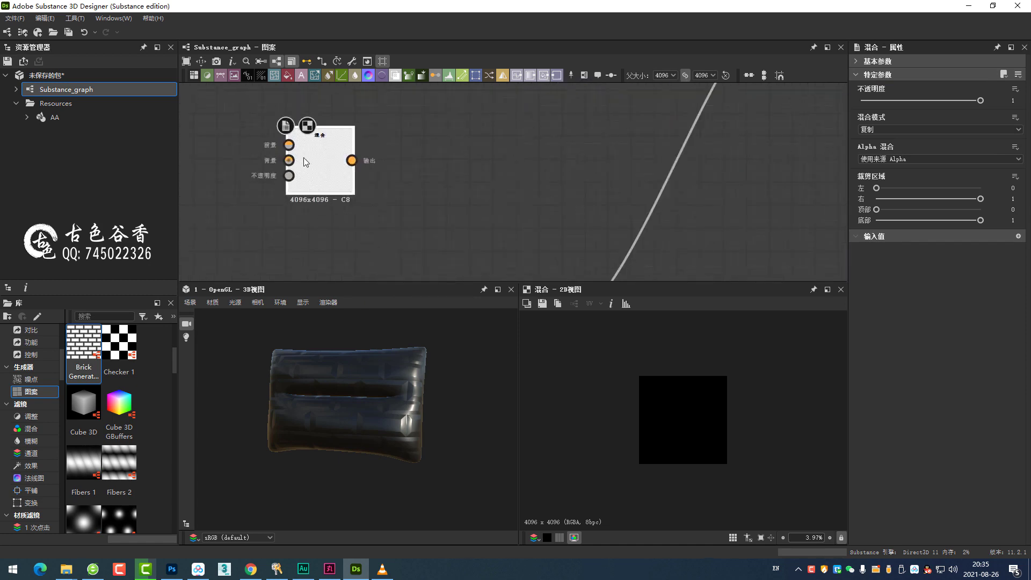
pyautogui.scroll(3, 304, 157)
pyautogui.scroll(1, 331, 143)
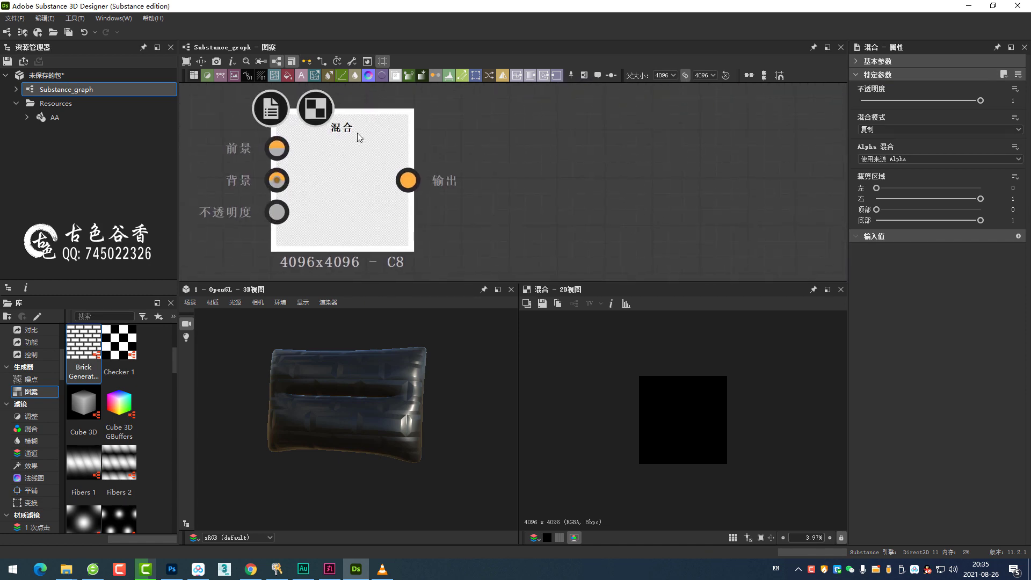
pyautogui.click(323, 141)
# - Add a second Blend node from the right-click Add Node menu and a third from the toolbar Blend icon
pyautogui.moveTo(482, 150); pyautogui.dragTo(412, 190, button='middle')
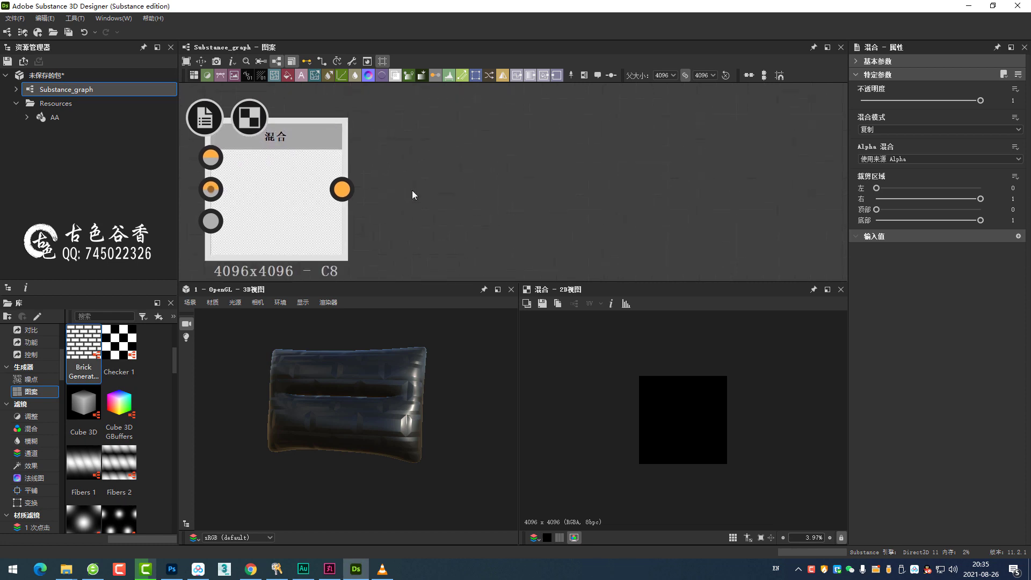
pyautogui.scroll(-3, 459, 176)
pyautogui.scroll(-3, 471, 155)
pyautogui.moveTo(471, 156); pyautogui.dragTo(438, 198, button='middle')
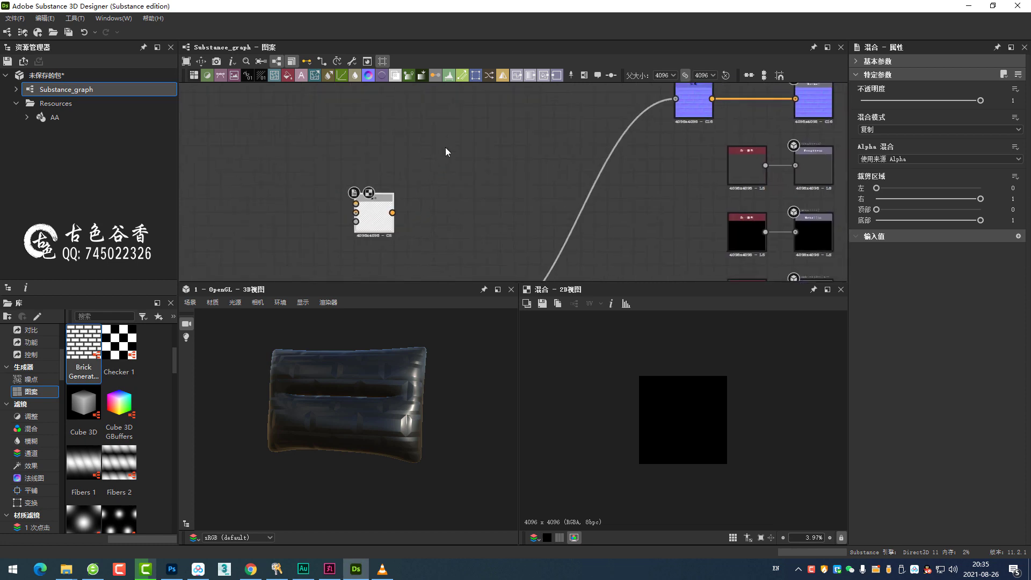
pyautogui.scroll(-2, 446, 151)
pyautogui.moveTo(446, 151); pyautogui.dragTo(418, 182, button='middle')
pyautogui.rightClick(418, 134)
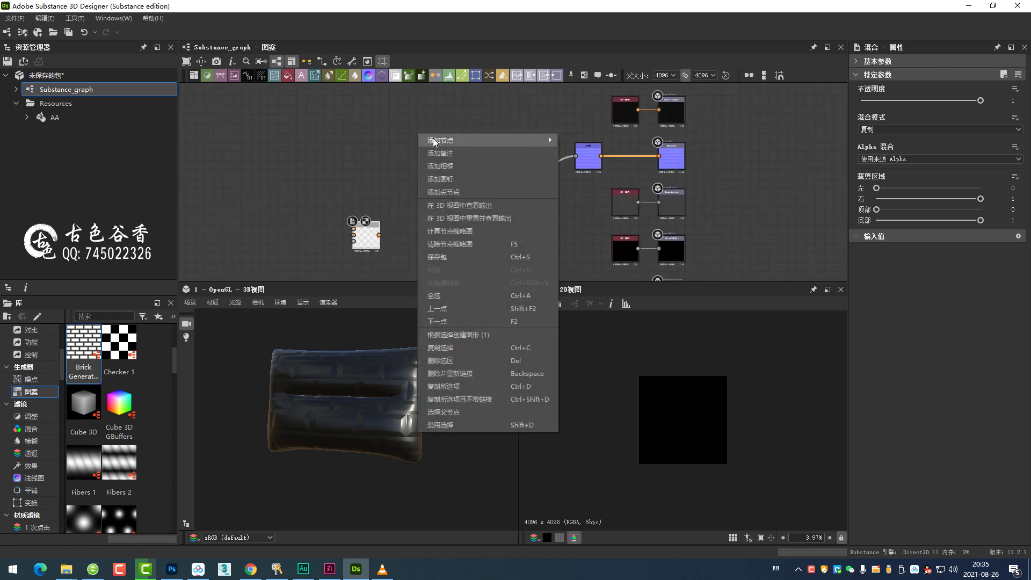
pyautogui.moveTo(483, 140)
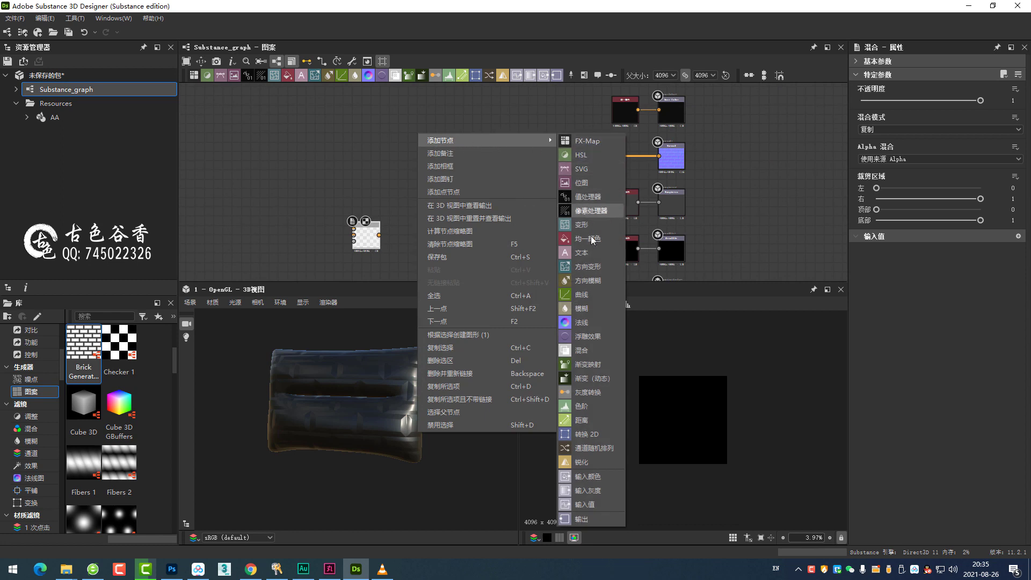
pyautogui.click(583, 350)
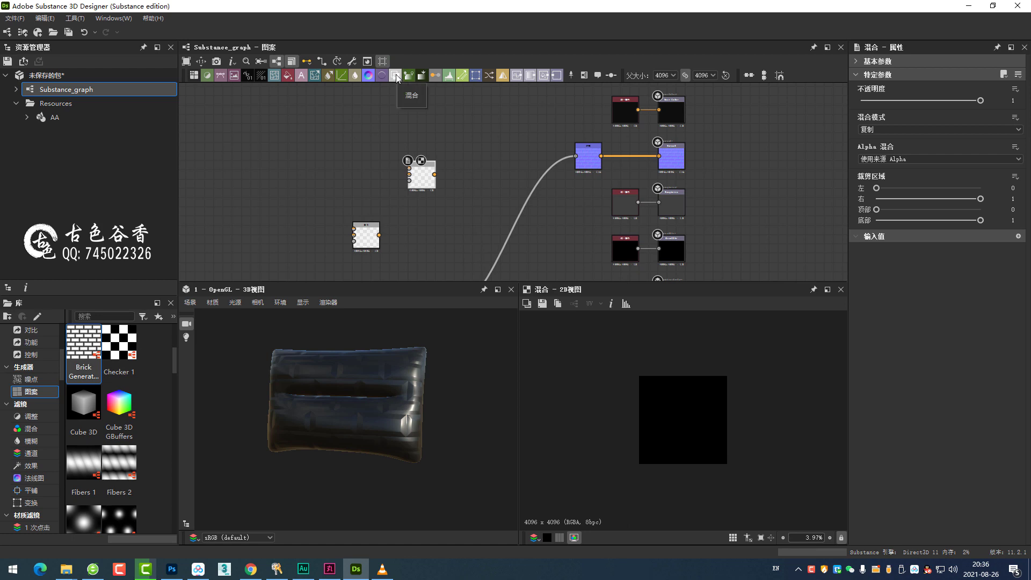
pyautogui.moveTo(396, 78)
pyautogui.mouseDown()
pyautogui.moveTo(348, 160)
pyautogui.moveTo(352, 129)
pyautogui.moveTo(497, 223)
pyautogui.moveTo(301, 156)
pyautogui.mouseUp()
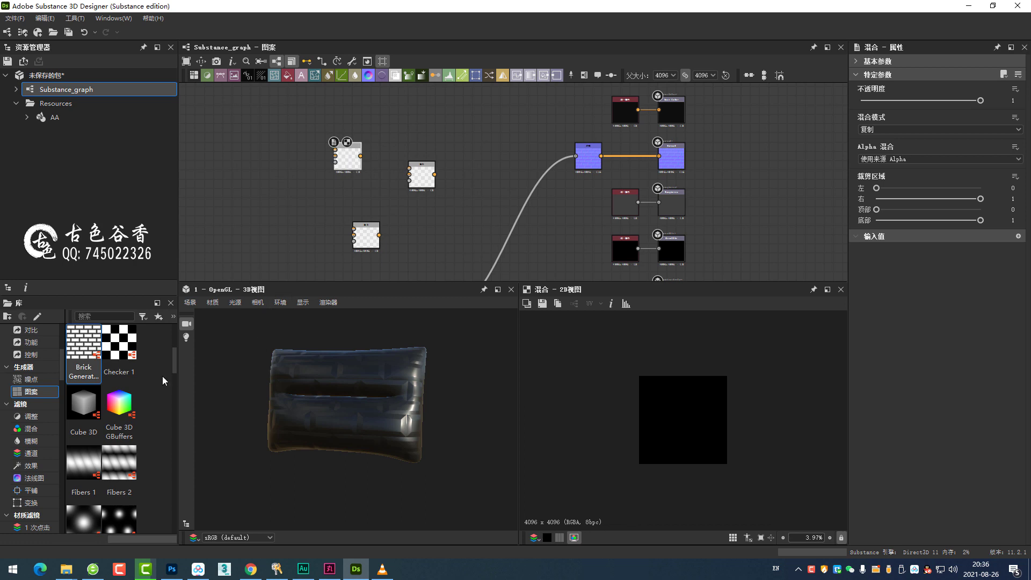
# - Show the Graph Items (图形项目) library category and search it for 'blend'
pyautogui.click(102, 313)
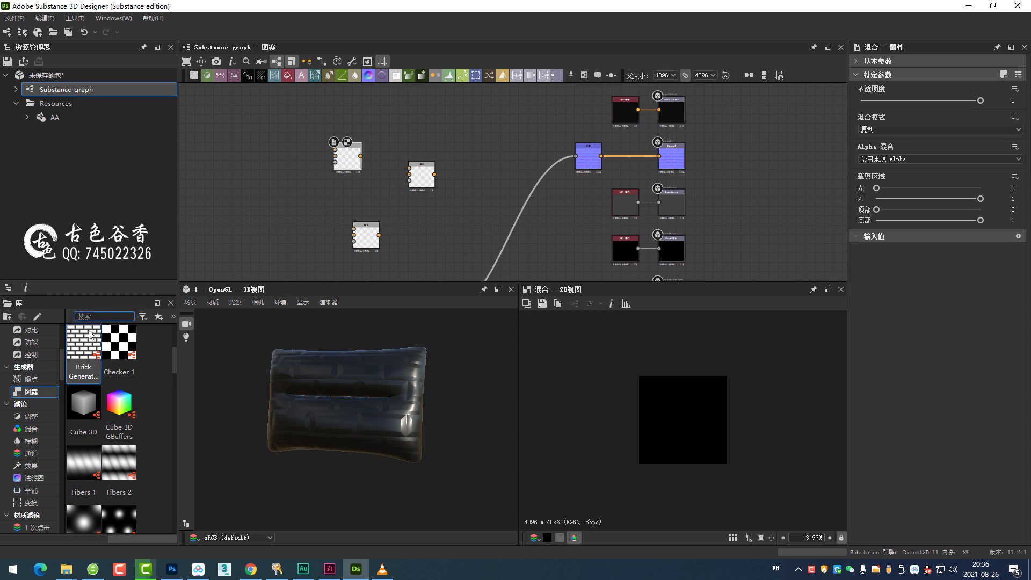
pyautogui.scroll(10, 32, 365)
pyautogui.click(24, 329)
pyautogui.click(37, 342)
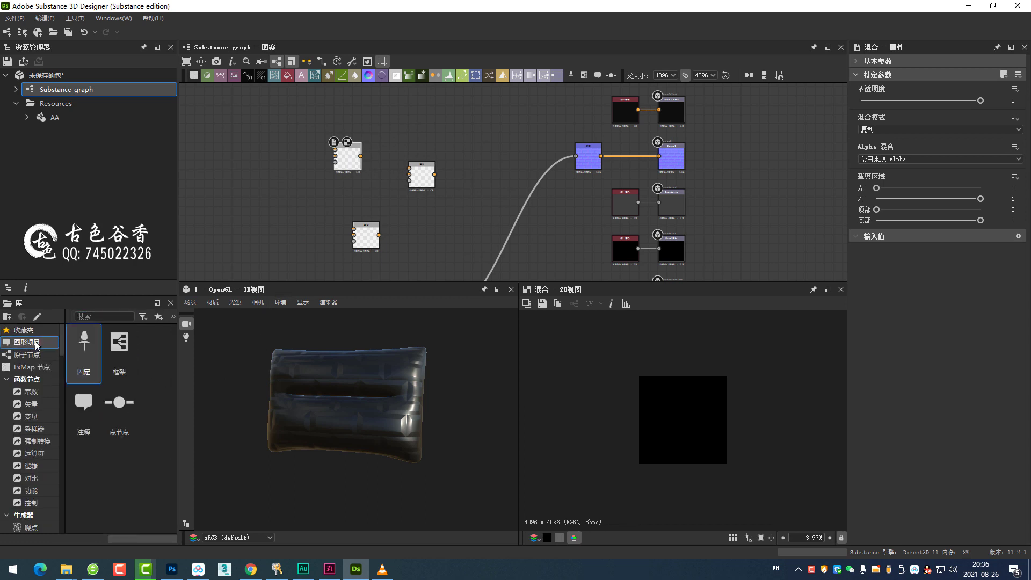
pyautogui.click(94, 318)
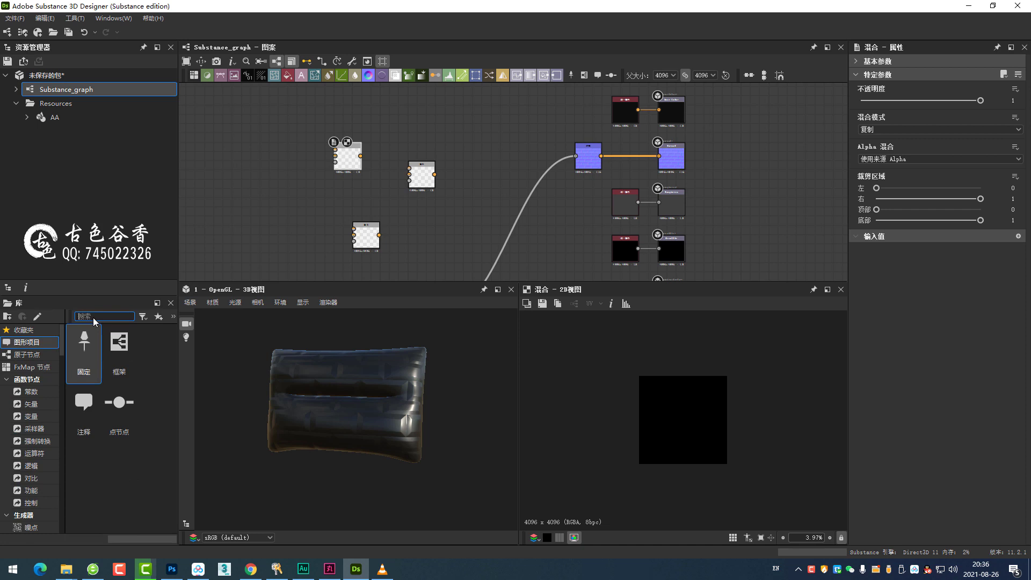
pyautogui.write('bl')
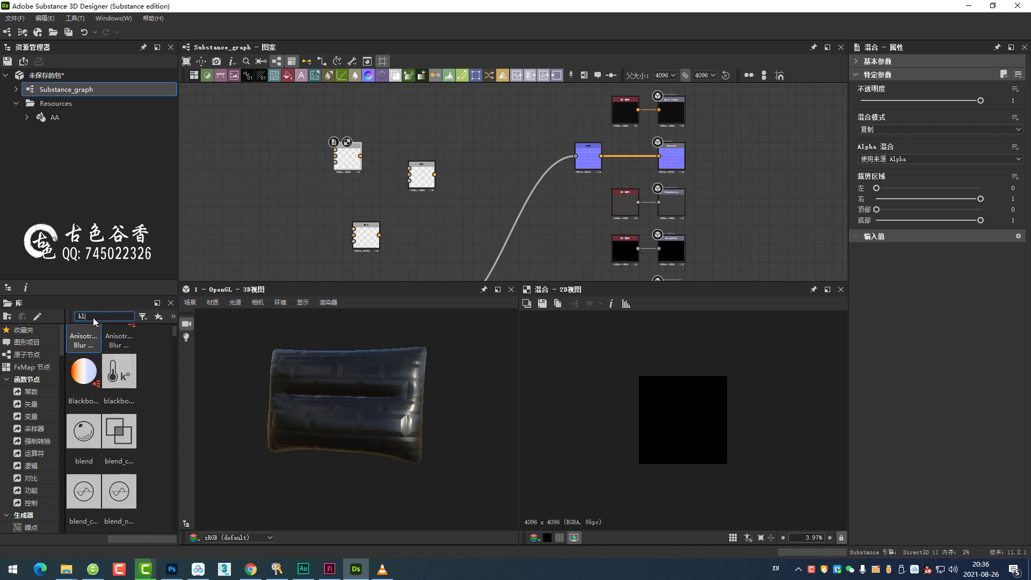
pyautogui.write('e')
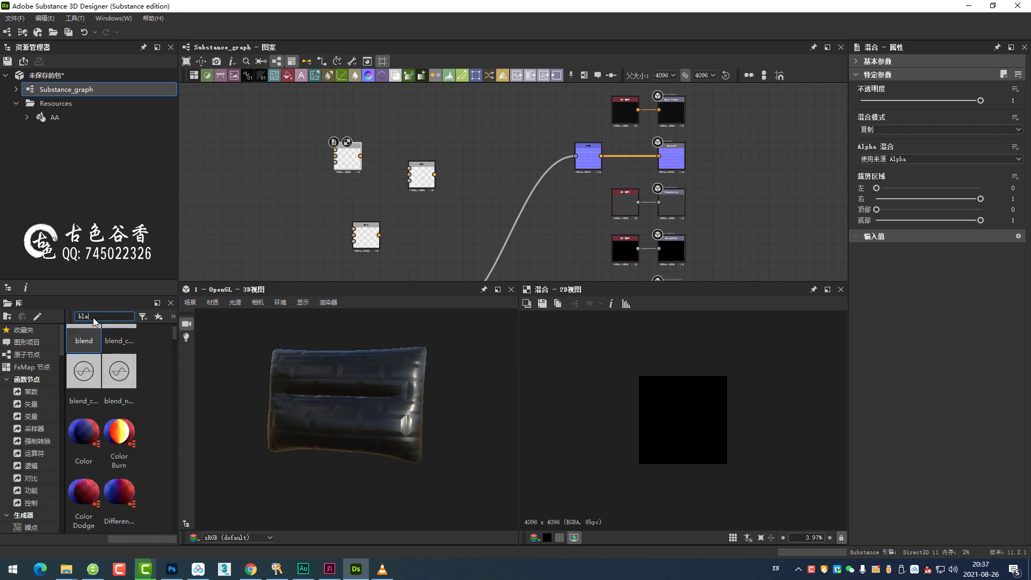
pyautogui.write('nd')
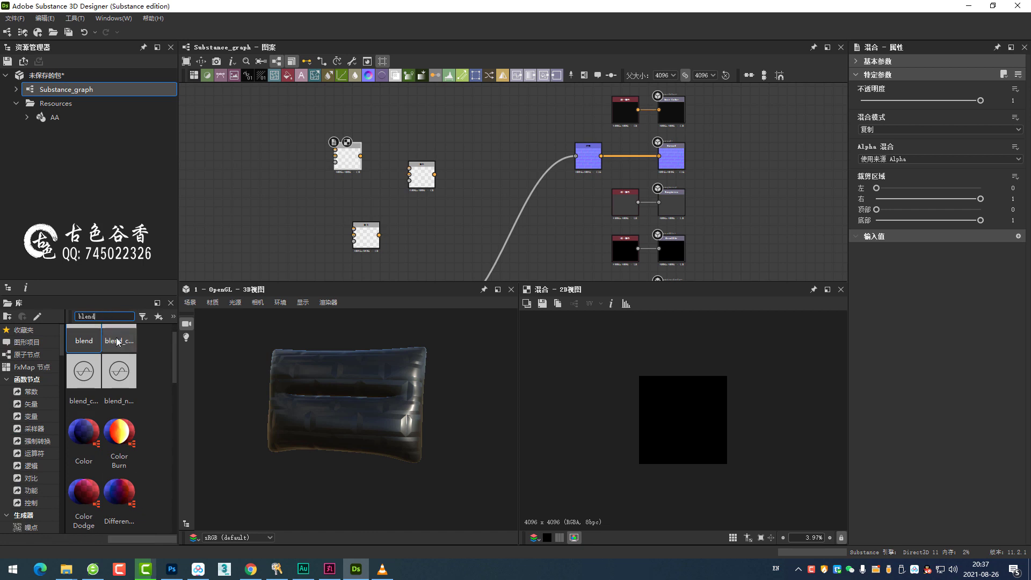
# - Scroll through the 'blend' library results, rerunning the search from the top
pyautogui.scroll(-3, 131, 357)
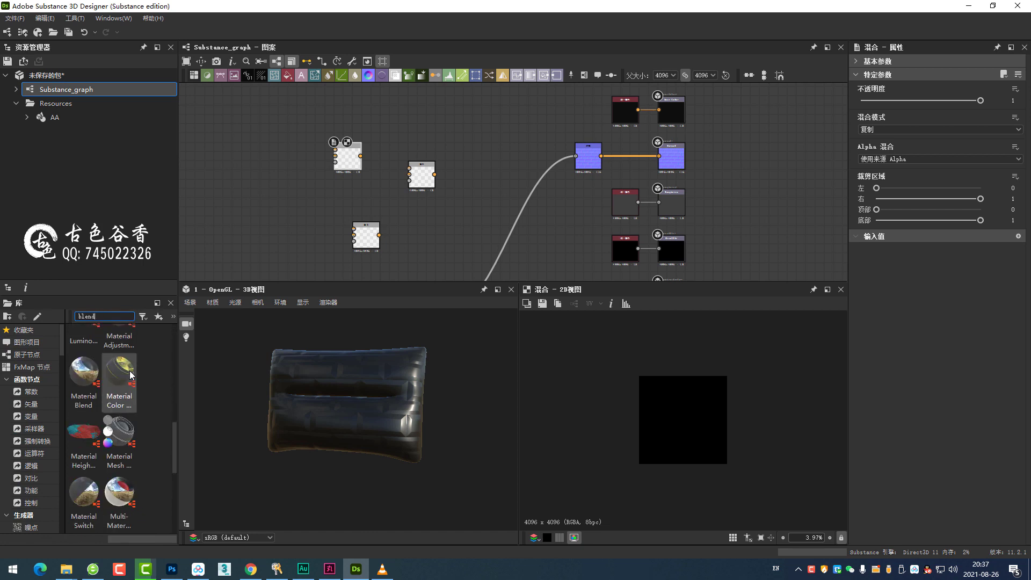
pyautogui.scroll(-2, 129, 385)
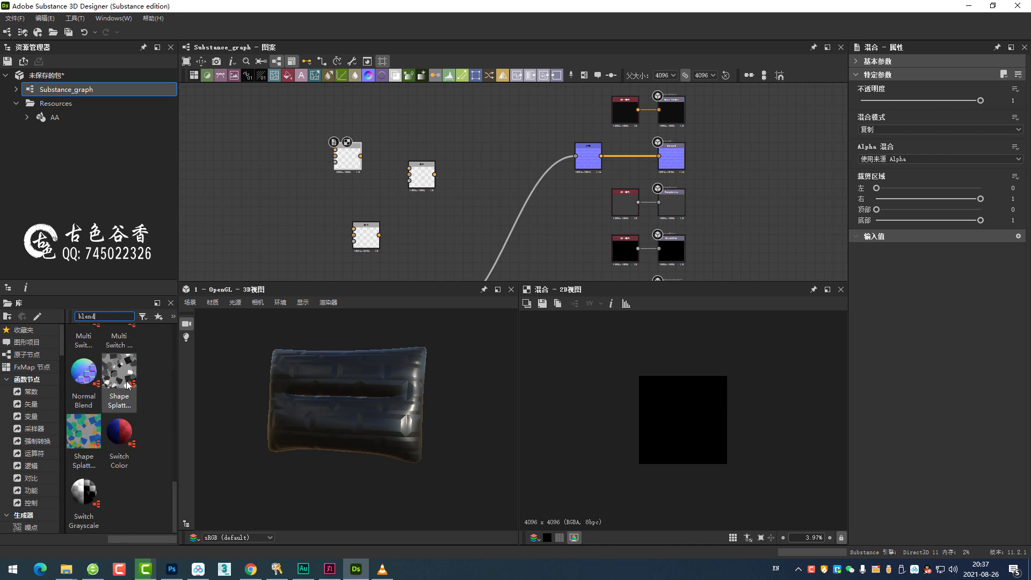
pyautogui.scroll(-1, 129, 385)
pyautogui.scroll(-1, 129, 385)
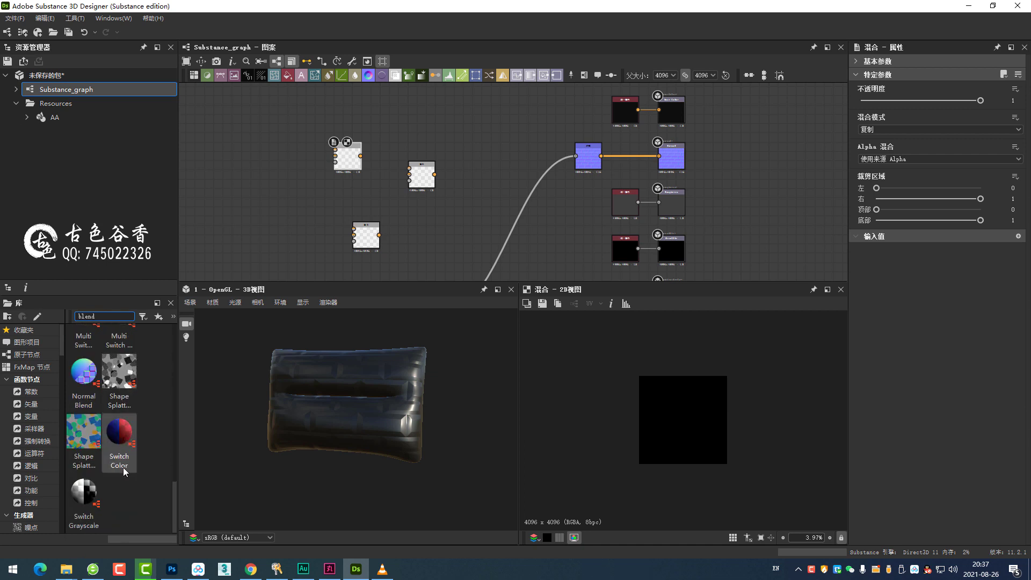
pyautogui.scroll(2, 98, 421)
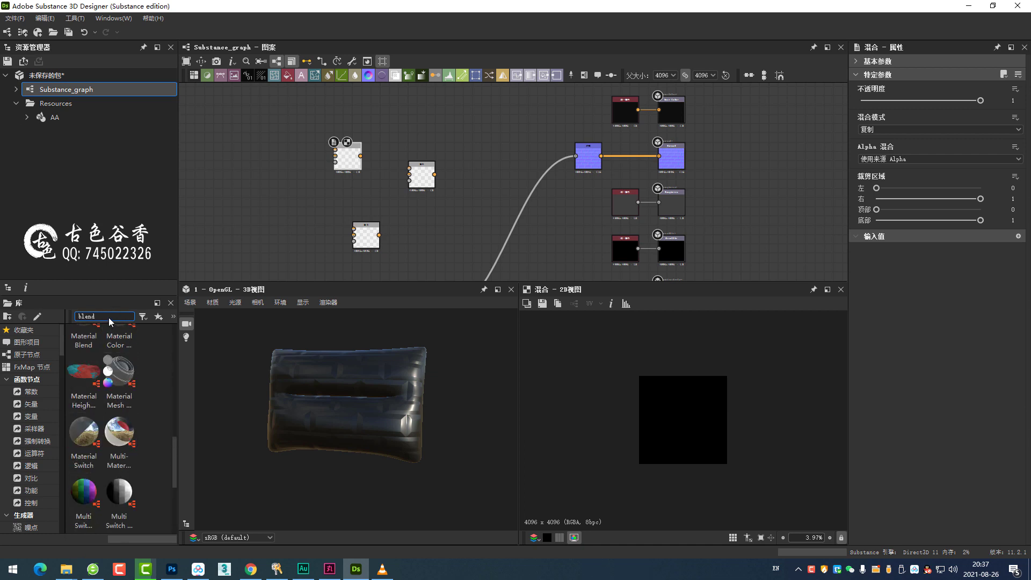
pyautogui.moveTo(109, 317); pyautogui.dragTo(72, 321)
pyautogui.press('Return')
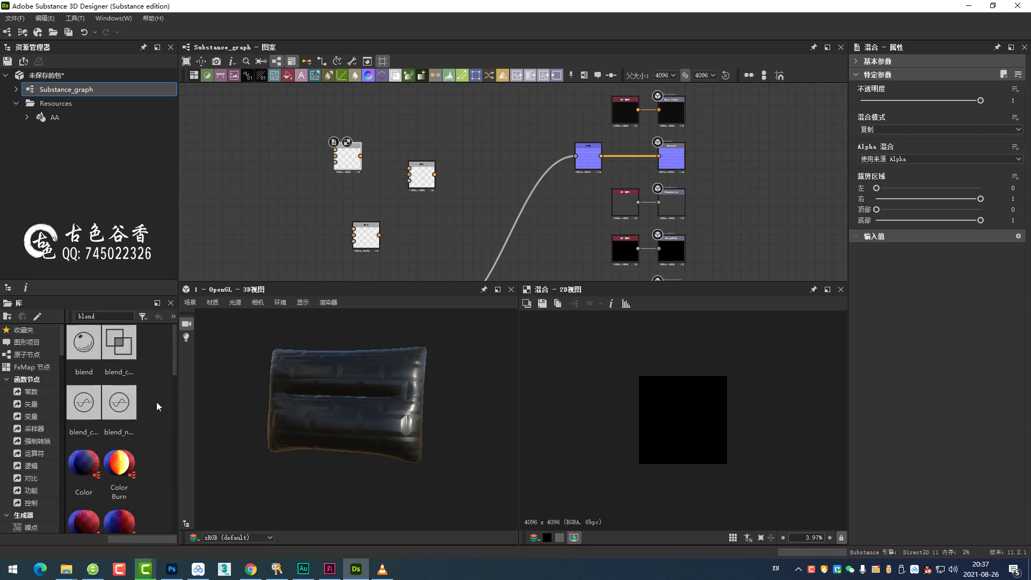
pyautogui.scroll(-5, 155, 381)
pyautogui.scroll(3, 154, 384)
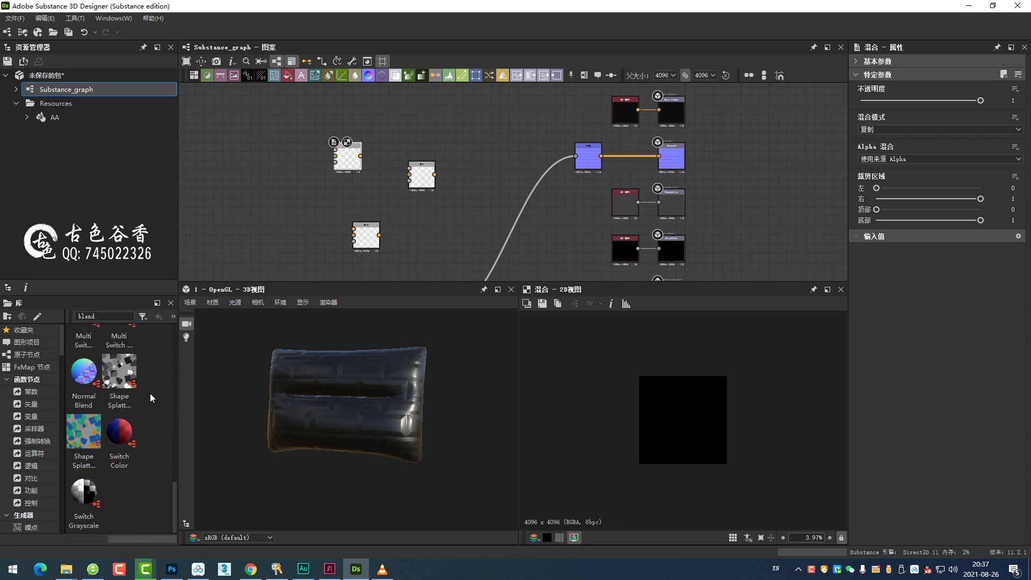
pyautogui.scroll(2, 146, 361)
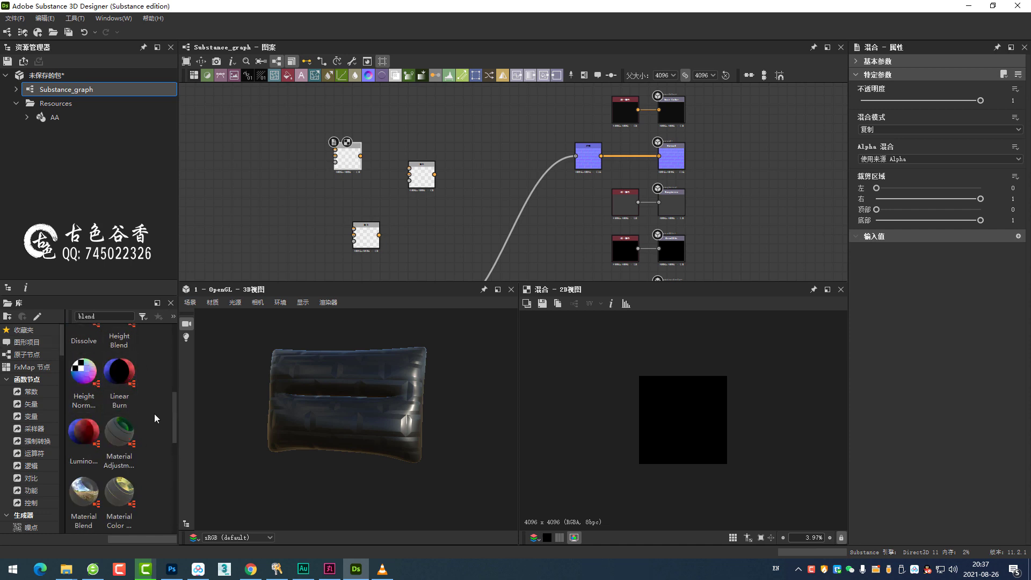
pyautogui.scroll(-5, 153, 414)
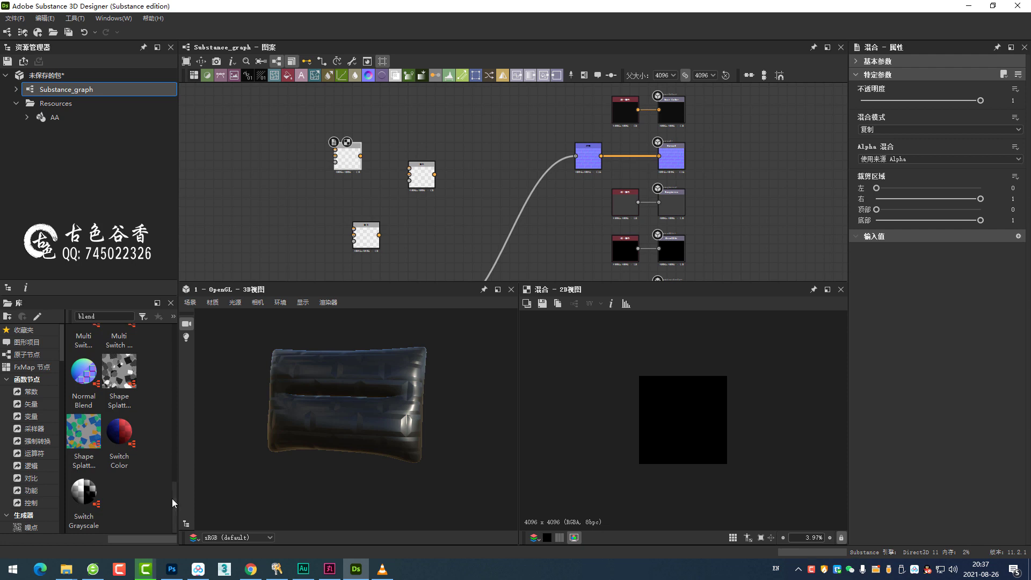
pyautogui.moveTo(172, 498); pyautogui.dragTo(166, 330)
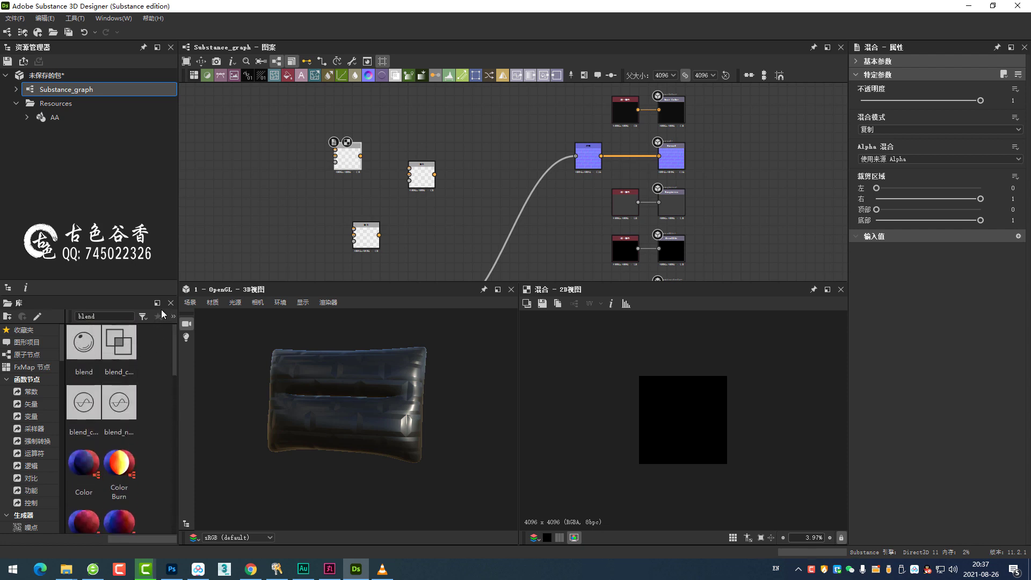
# - Drag the 混合 (Blend) node from the Atomic Nodes library into the graph and move it up-right
pyautogui.click(32, 342)
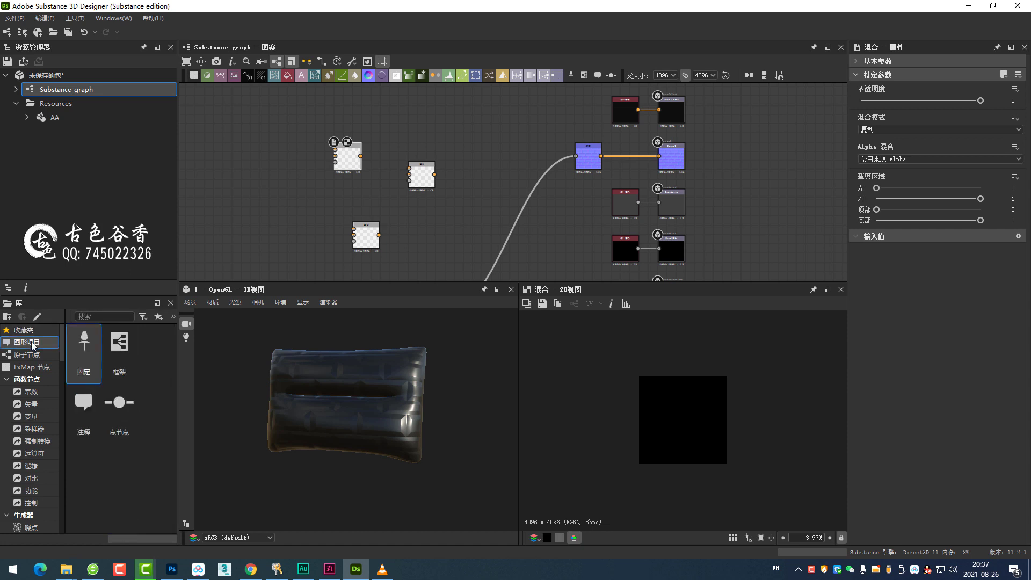
pyautogui.click(32, 354)
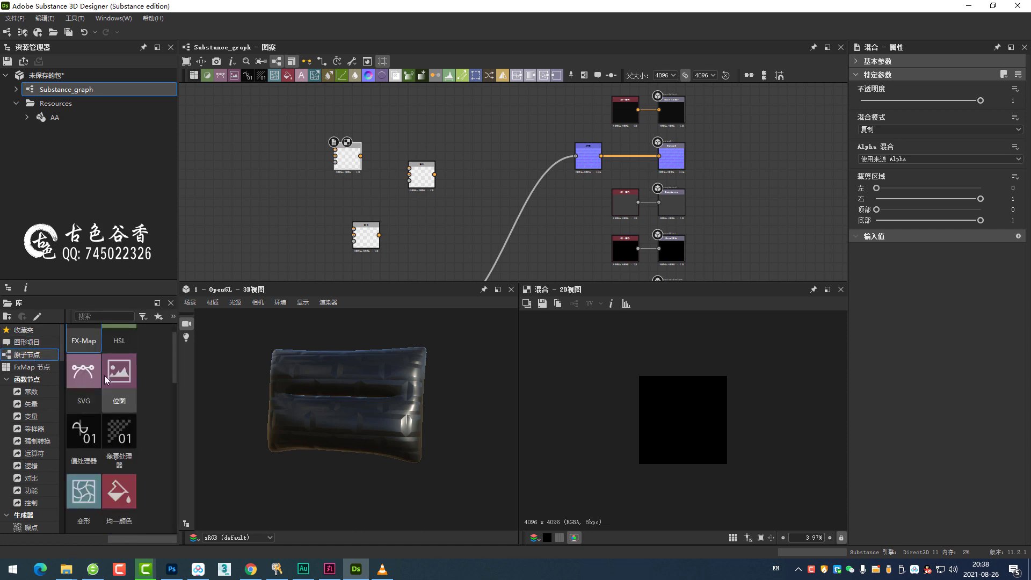
pyautogui.scroll(-2, 128, 410)
pyautogui.scroll(-3, 131, 413)
pyautogui.scroll(-2, 130, 413)
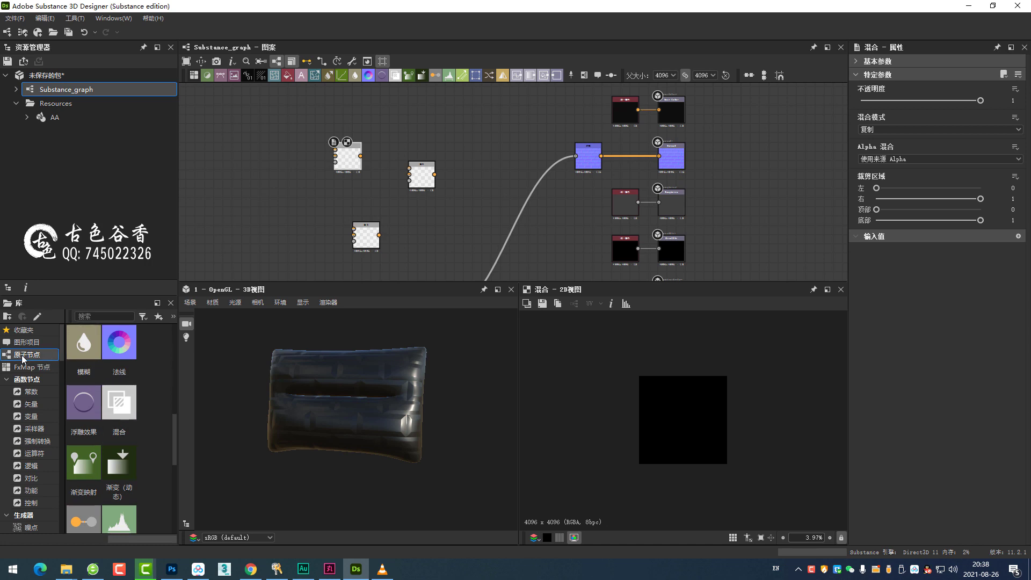
pyautogui.moveTo(21, 355); pyautogui.dragTo(11, 363)
pyautogui.click(119, 405)
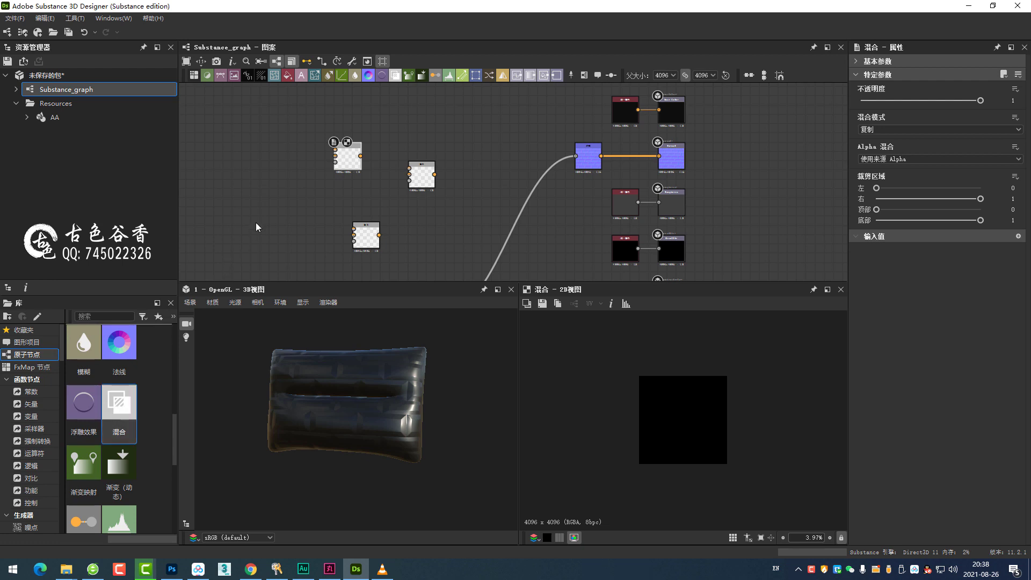
pyautogui.moveTo(256, 222); pyautogui.dragTo(255, 221)
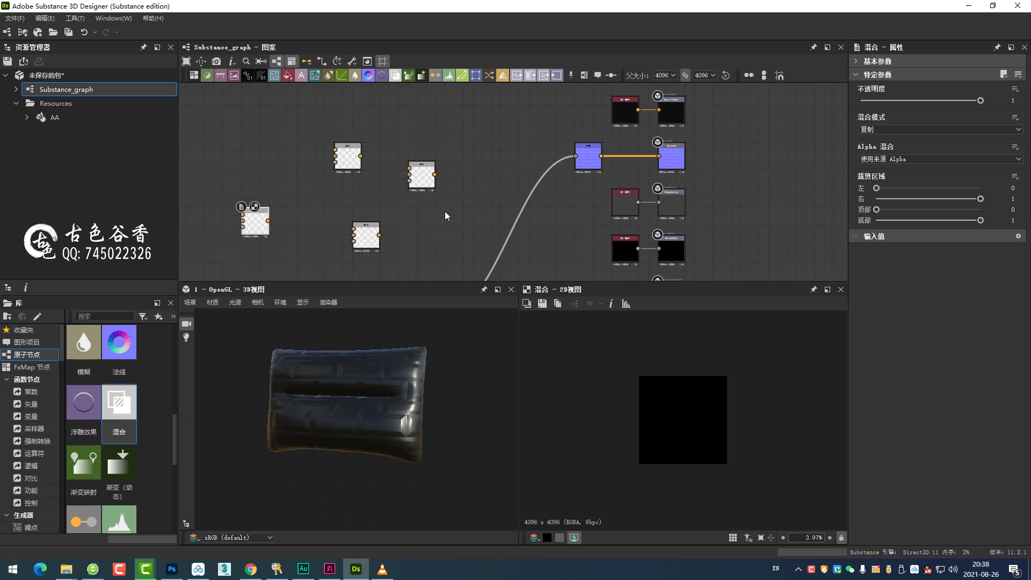
pyautogui.moveTo(260, 224); pyautogui.dragTo(307, 206)
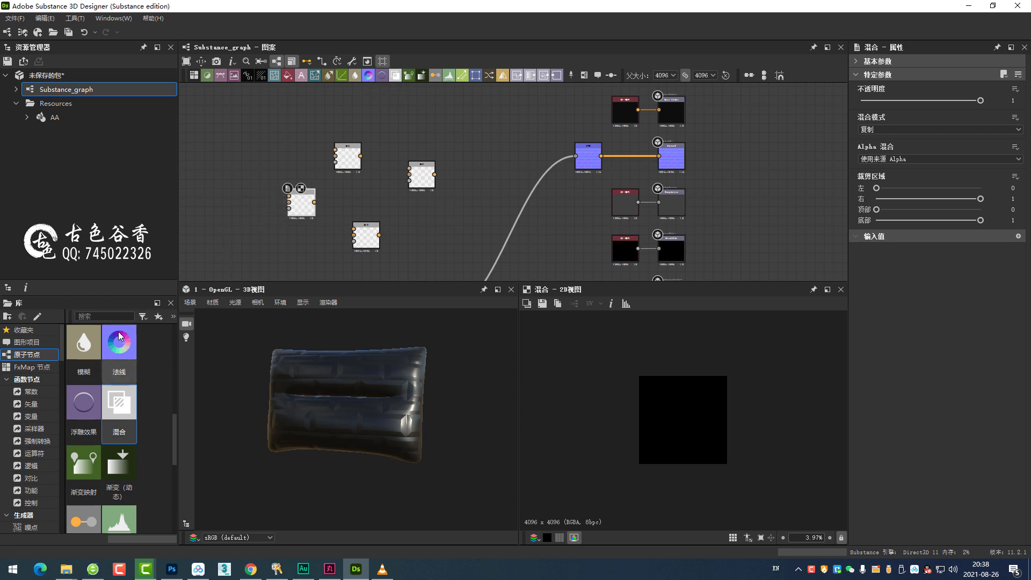
# - Lower the splitter below the Graph view so the graph panel is taller than the 3D/2D views
pyautogui.click(107, 317)
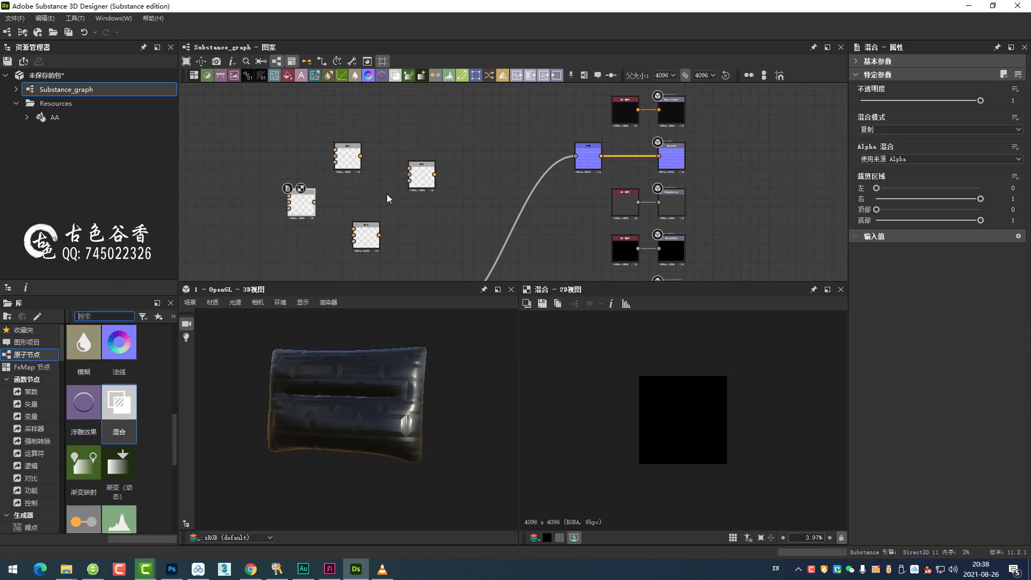
pyautogui.moveTo(425, 96); pyautogui.dragTo(416, 163)
pyautogui.moveTo(243, 218)
pyautogui.mouseDown()
pyautogui.moveTo(253, 159)
pyautogui.moveTo(450, 156)
pyautogui.moveTo(205, 228)
pyautogui.mouseUp()
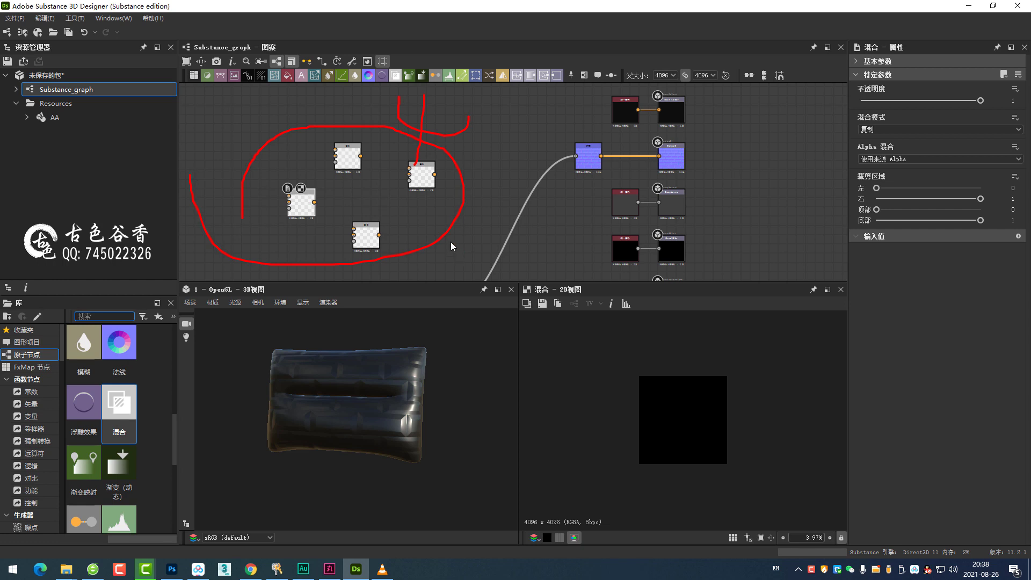
pyautogui.press('Escape')
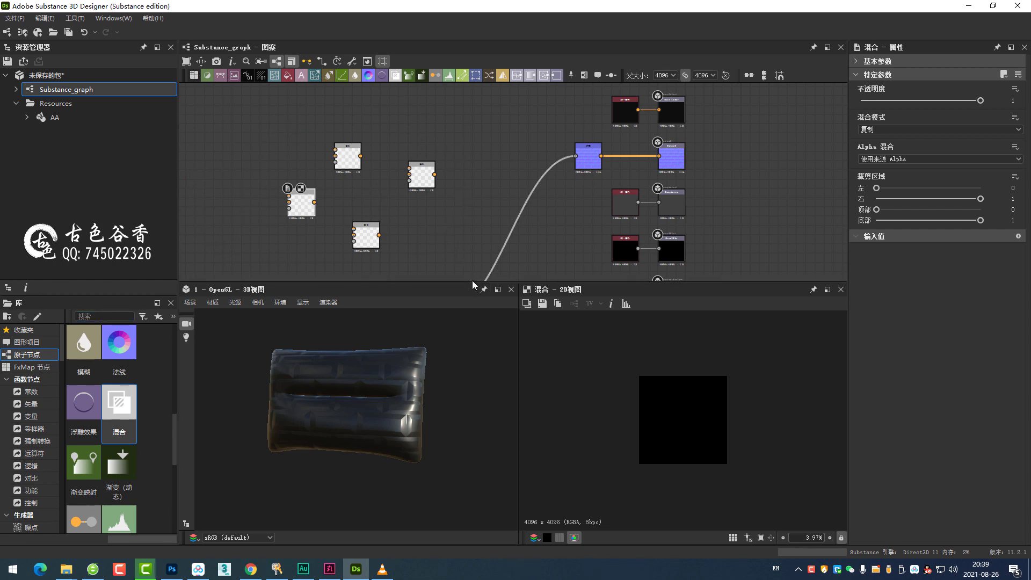
pyautogui.moveTo(472, 281); pyautogui.dragTo(472, 394)
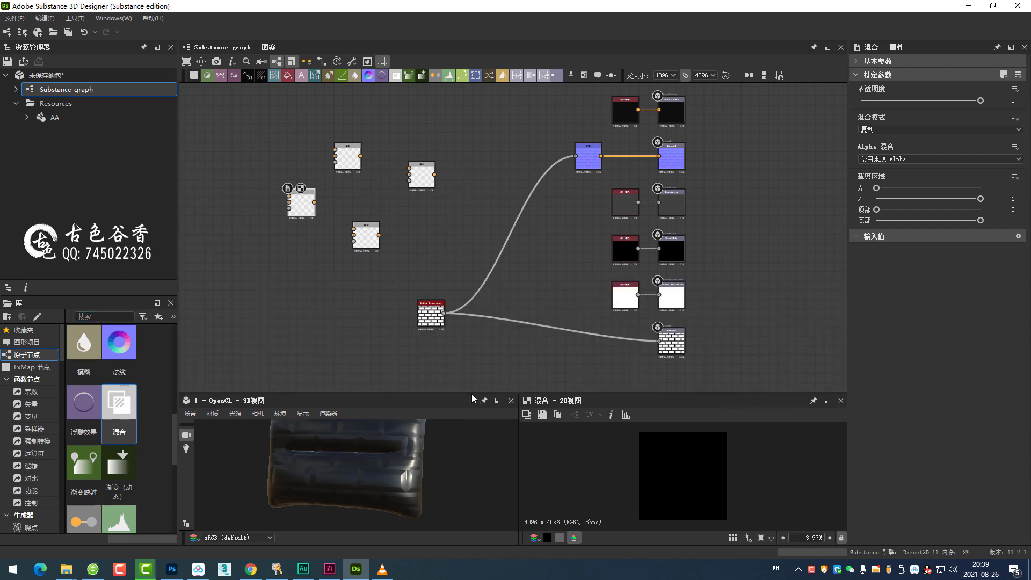
# - Delete the extra loose Blend nodes, keeping one, and frame that Blend node with F
pyautogui.moveTo(392, 217); pyautogui.dragTo(487, 240, button='middle')
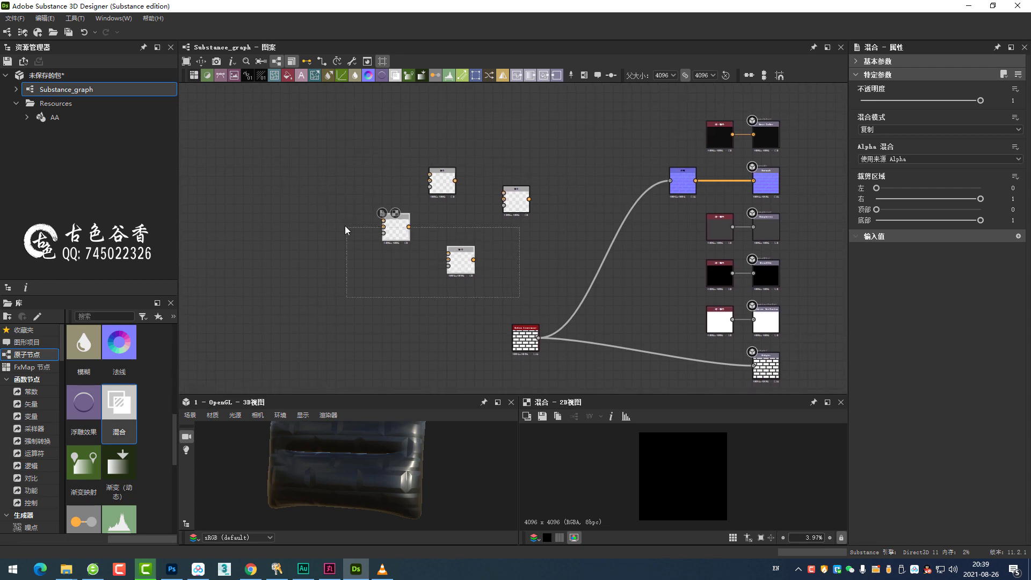
pyautogui.press('Delete')
pyautogui.moveTo(536, 236); pyautogui.dragTo(456, 150)
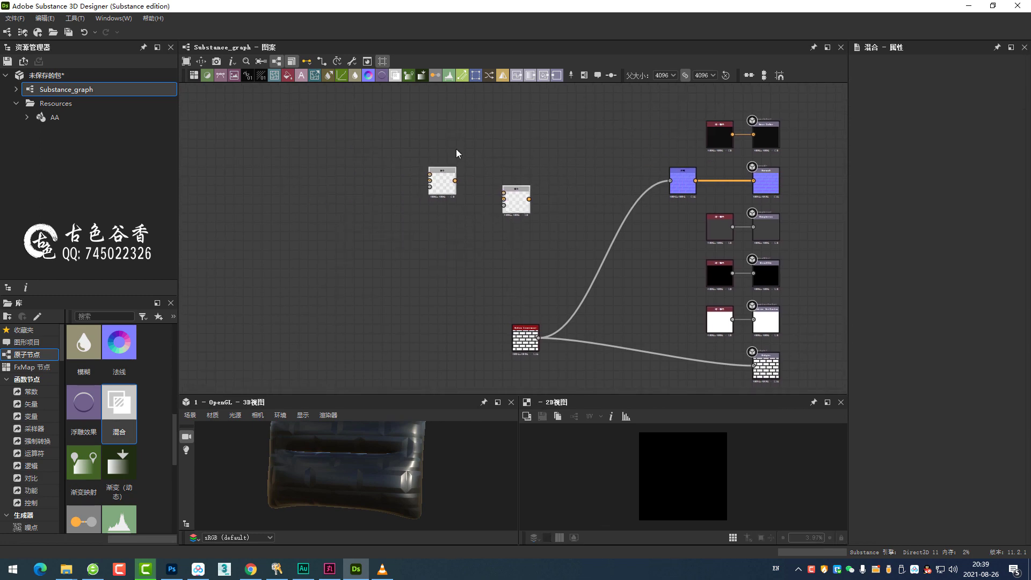
pyautogui.press('Delete')
pyautogui.hotkey('ctrl', 'z')
pyautogui.moveTo(505, 214); pyautogui.dragTo(488, 149)
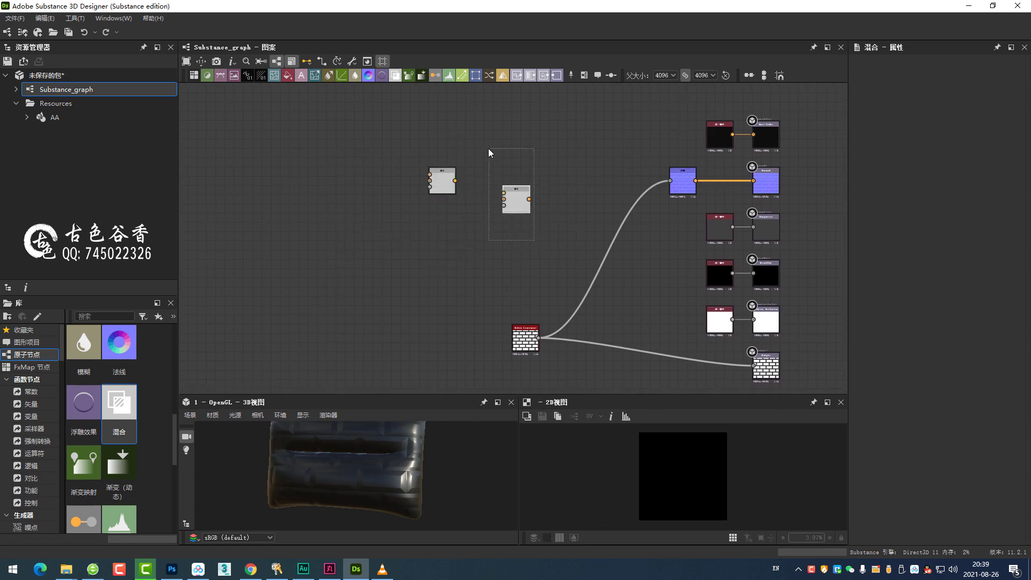
pyautogui.press('Delete')
pyautogui.press('f')
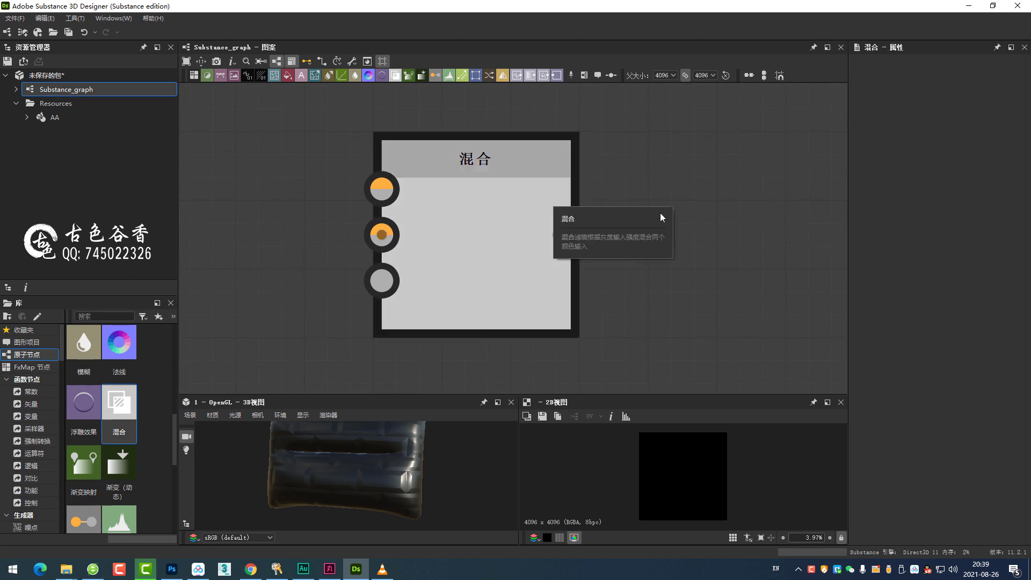
pyautogui.moveTo(570, 234)
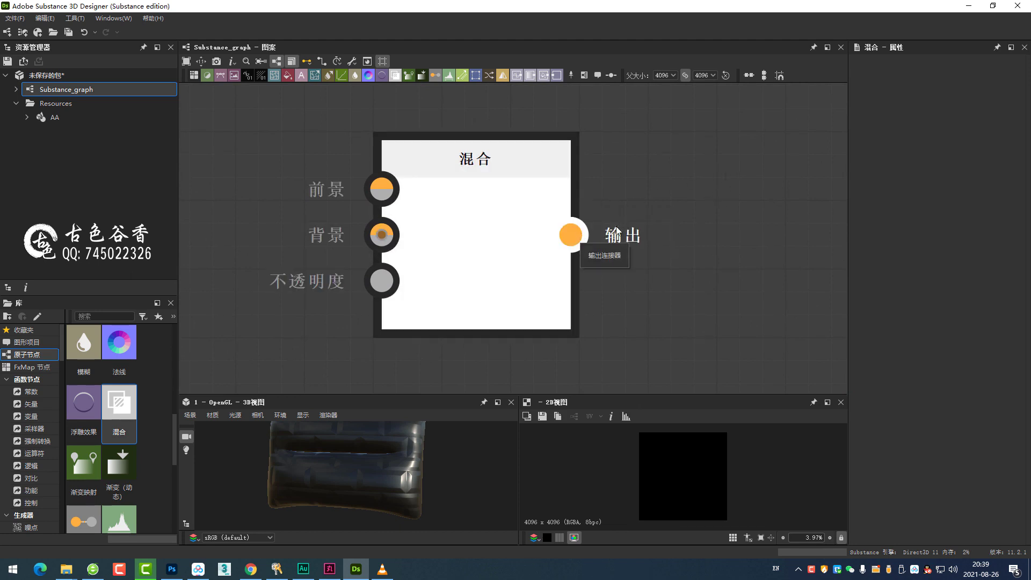
# - Zoom out and select the 混合 (Blend) node to display its opacity 1, Copy-mode parameters
pyautogui.moveTo(553, 250)
pyautogui.mouseDown()
pyautogui.moveTo(554, 234)
pyautogui.moveTo(782, 215)
pyautogui.mouseUp()
pyautogui.press('Escape')
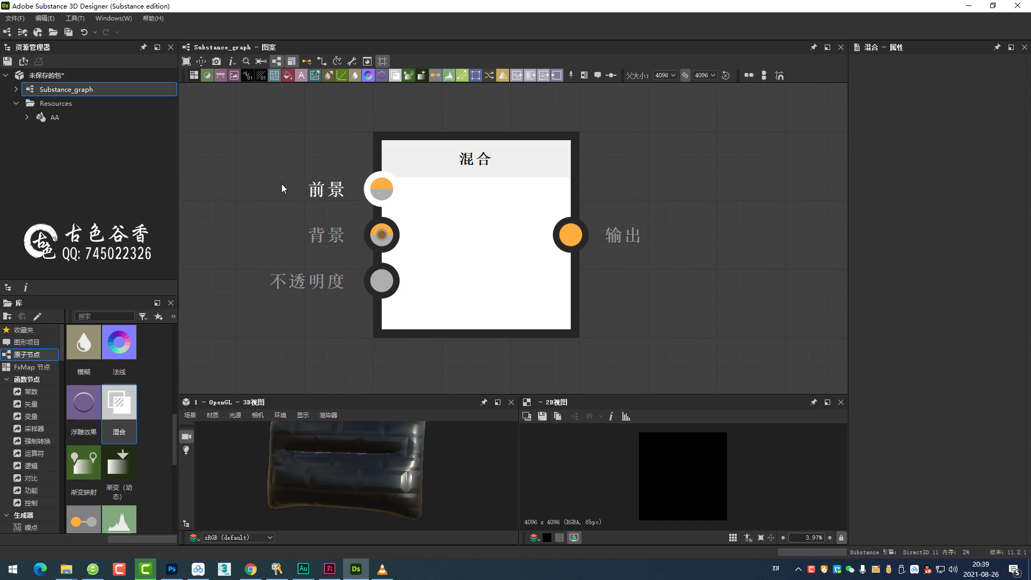
pyautogui.moveTo(409, 164); pyautogui.dragTo(307, 202)
pyautogui.moveTo(319, 166); pyautogui.dragTo(398, 189)
pyautogui.moveTo(301, 230)
pyautogui.mouseDown()
pyautogui.moveTo(397, 221)
pyautogui.moveTo(344, 256)
pyautogui.moveTo(288, 235)
pyautogui.mouseUp()
pyautogui.moveTo(253, 275)
pyautogui.mouseDown()
pyautogui.moveTo(400, 266)
pyautogui.moveTo(340, 318)
pyautogui.moveTo(235, 287)
pyautogui.moveTo(232, 271)
pyautogui.mouseUp()
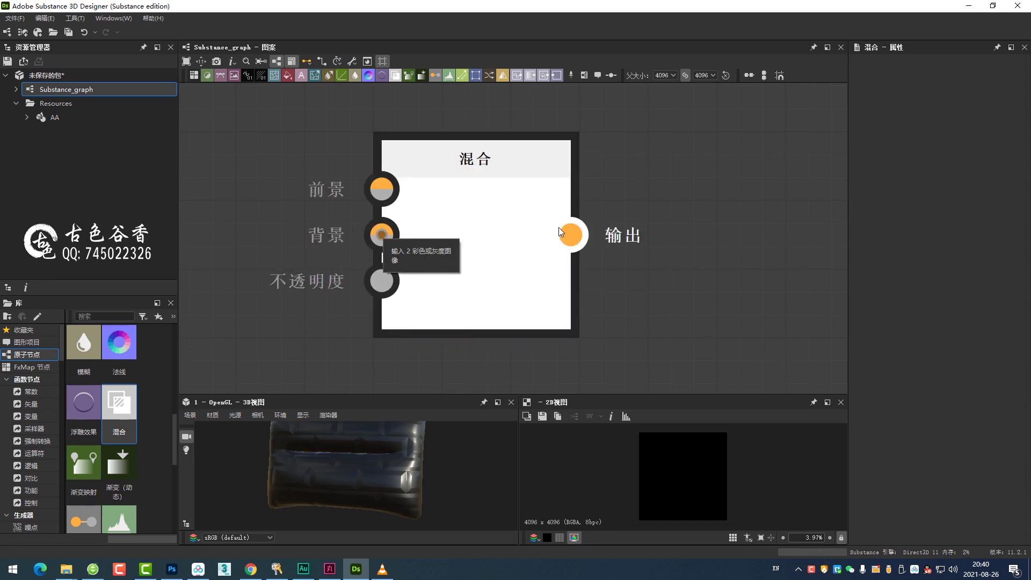
pyautogui.scroll(-1, 553, 224)
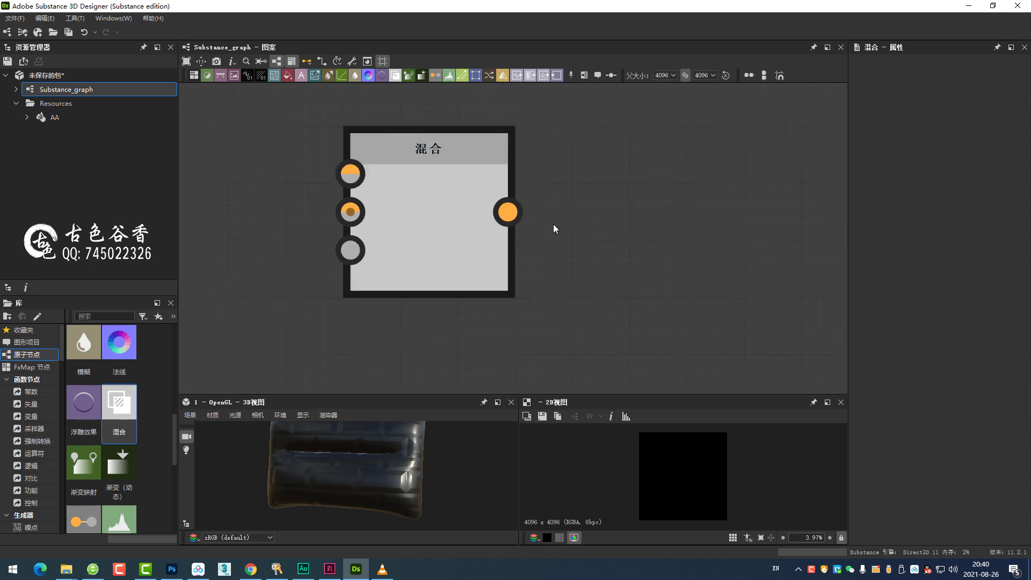
pyautogui.scroll(-2, 584, 231)
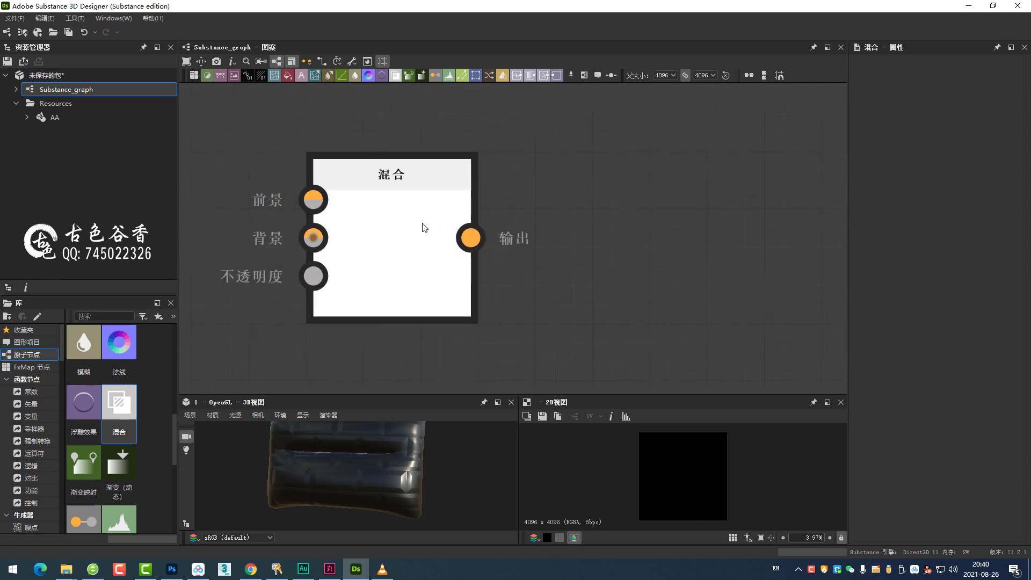
pyautogui.click(421, 228)
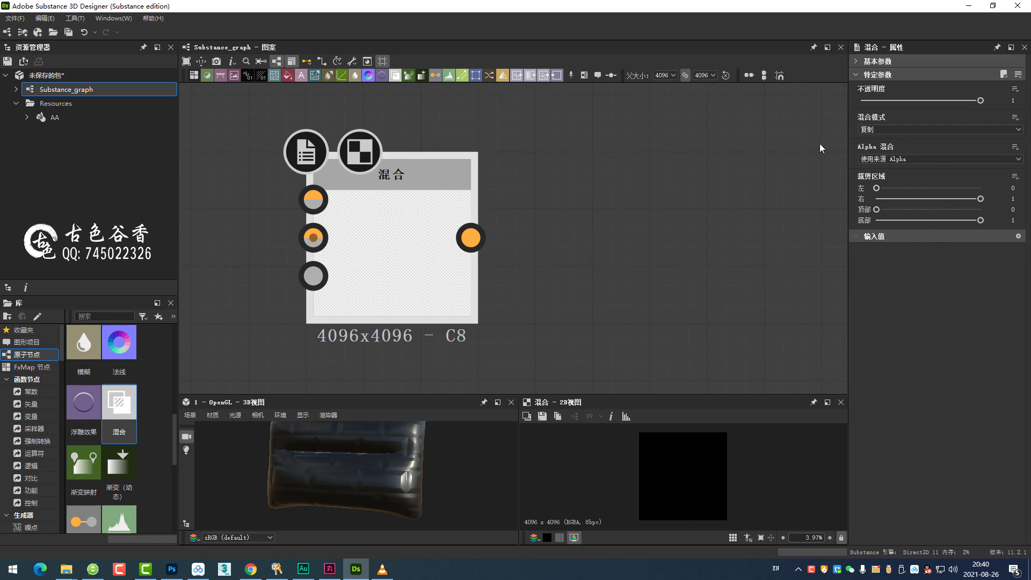
pyautogui.moveTo(898, 24)
pyautogui.mouseDown()
pyautogui.moveTo(1027, 125)
pyautogui.moveTo(934, 315)
pyautogui.moveTo(859, 140)
pyautogui.mouseUp()
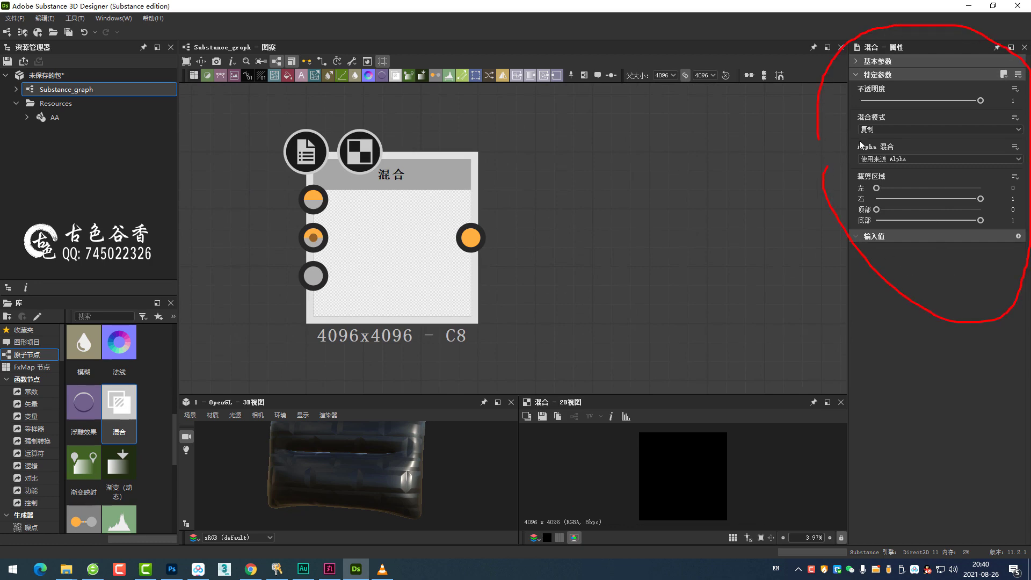
pyautogui.click(859, 61)
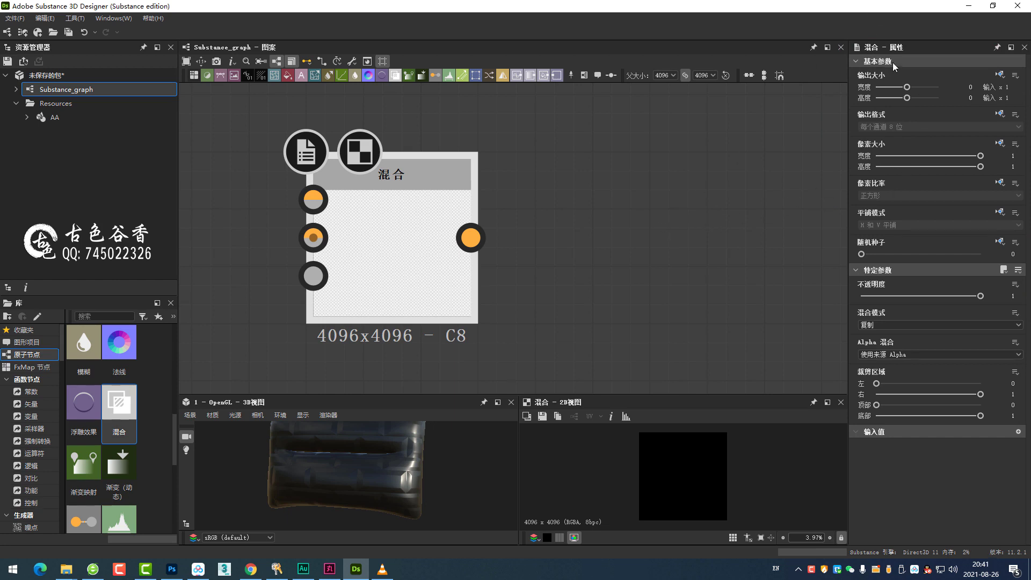
pyautogui.click(981, 156)
pyautogui.moveTo(997, 163)
pyautogui.mouseDown()
pyautogui.moveTo(923, 185)
pyautogui.moveTo(993, 172)
pyautogui.mouseUp()
pyautogui.moveTo(907, 87)
pyautogui.mouseDown()
pyautogui.moveTo(880, 92)
pyautogui.moveTo(908, 90)
pyautogui.mouseUp()
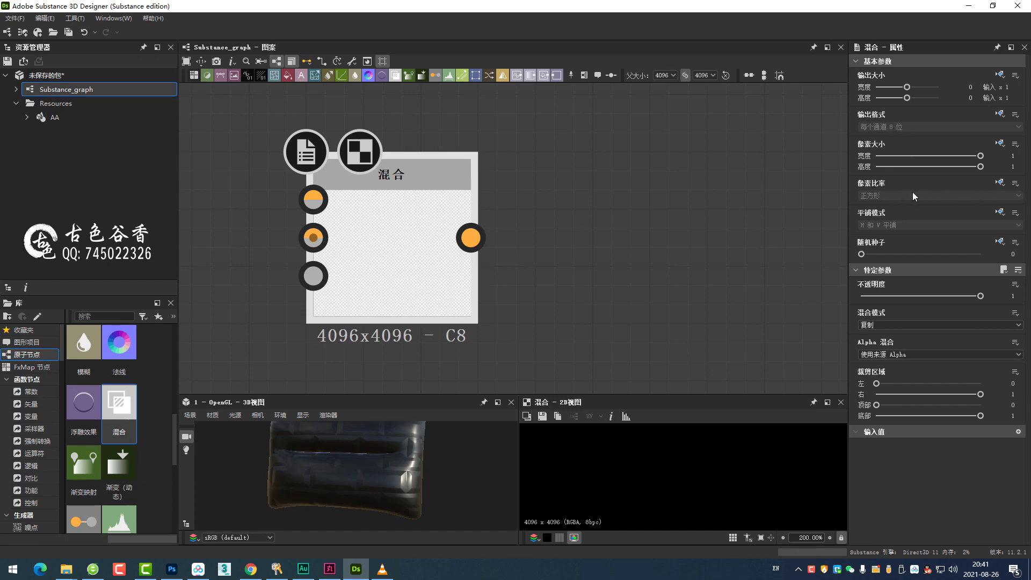
pyautogui.click(1000, 184)
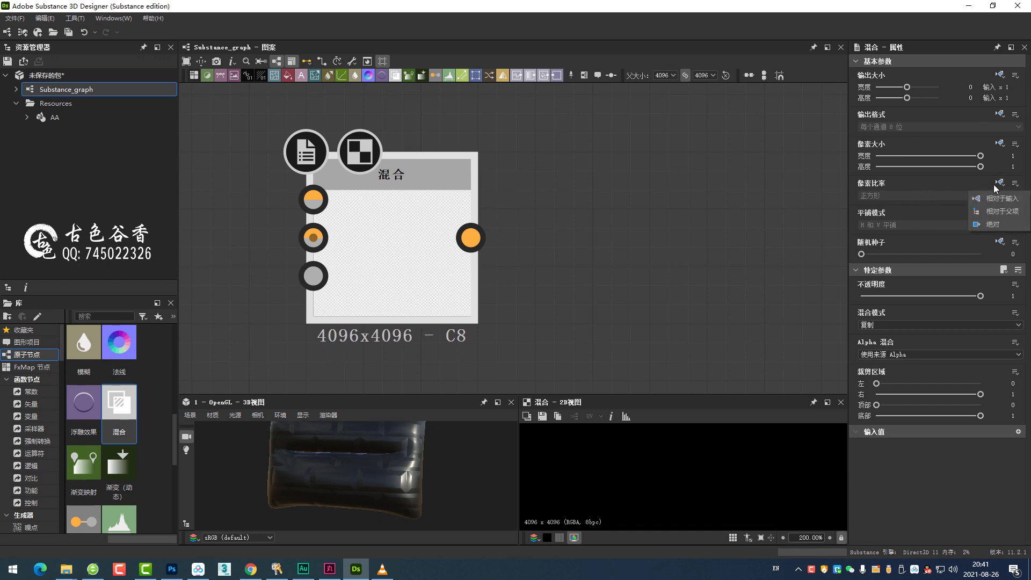
pyautogui.click(927, 215)
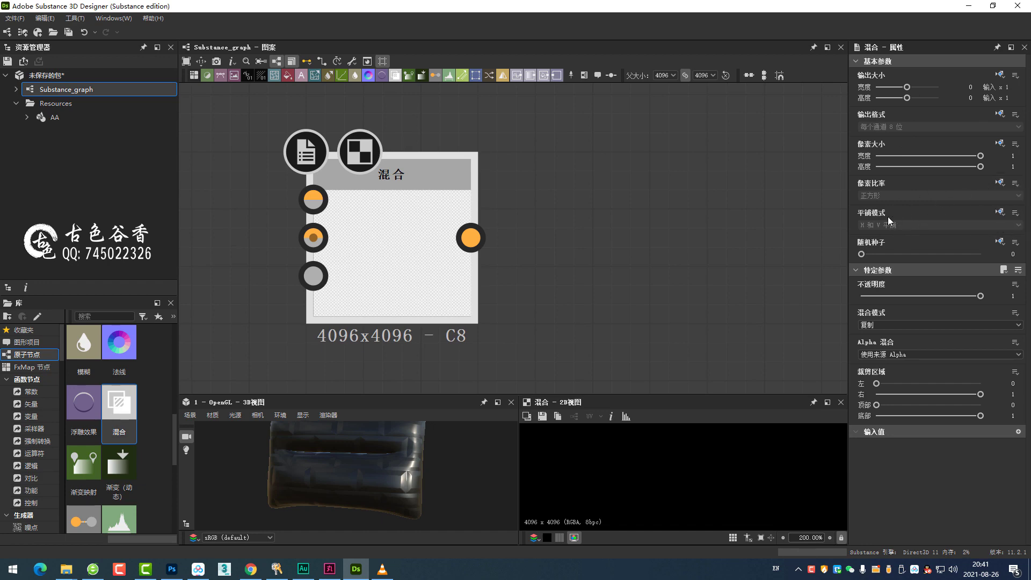
pyautogui.click(1015, 212)
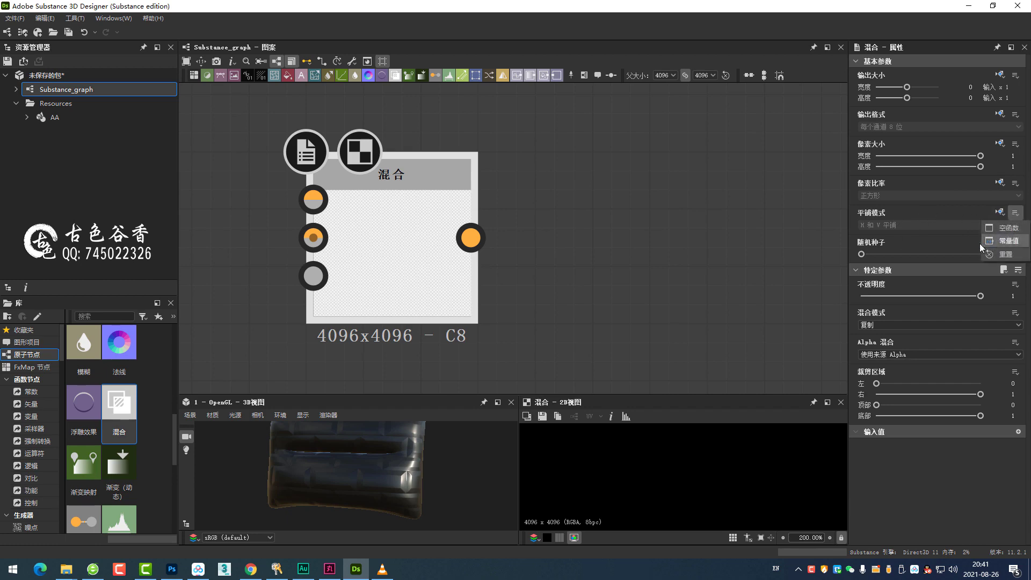
pyautogui.click(904, 226)
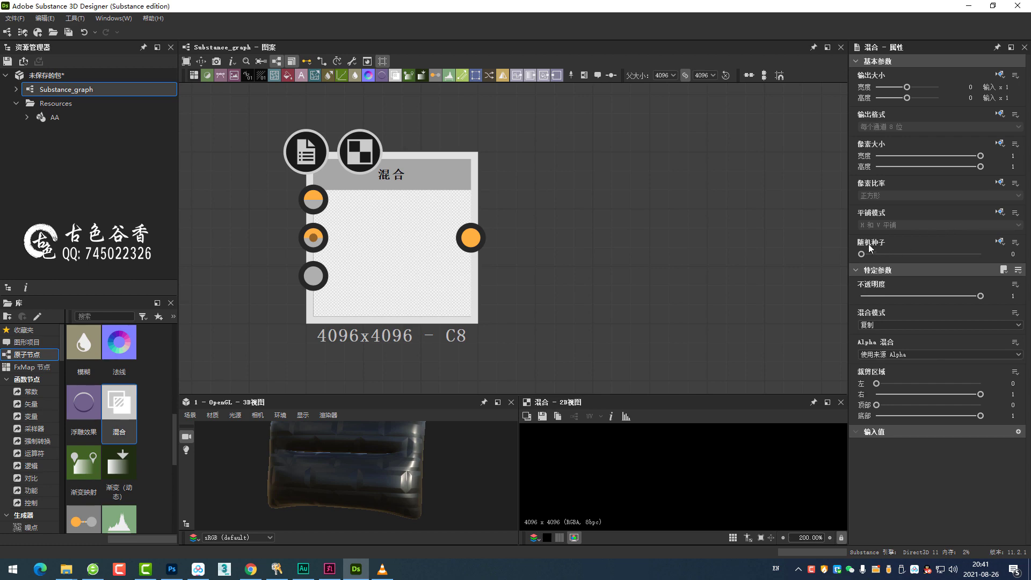
pyautogui.moveTo(863, 254)
pyautogui.mouseDown()
pyautogui.moveTo(896, 255)
pyautogui.moveTo(842, 262)
pyautogui.mouseUp()
pyautogui.click(903, 58)
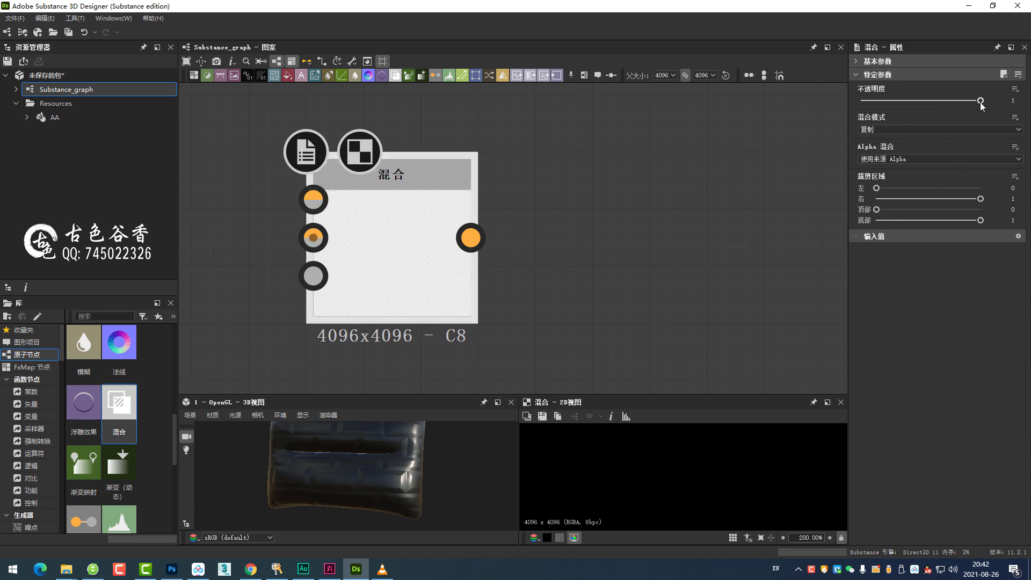
# - Try Blend opacity 0.78, then revert it to 1
pyautogui.moveTo(980, 101); pyautogui.dragTo(954, 101)
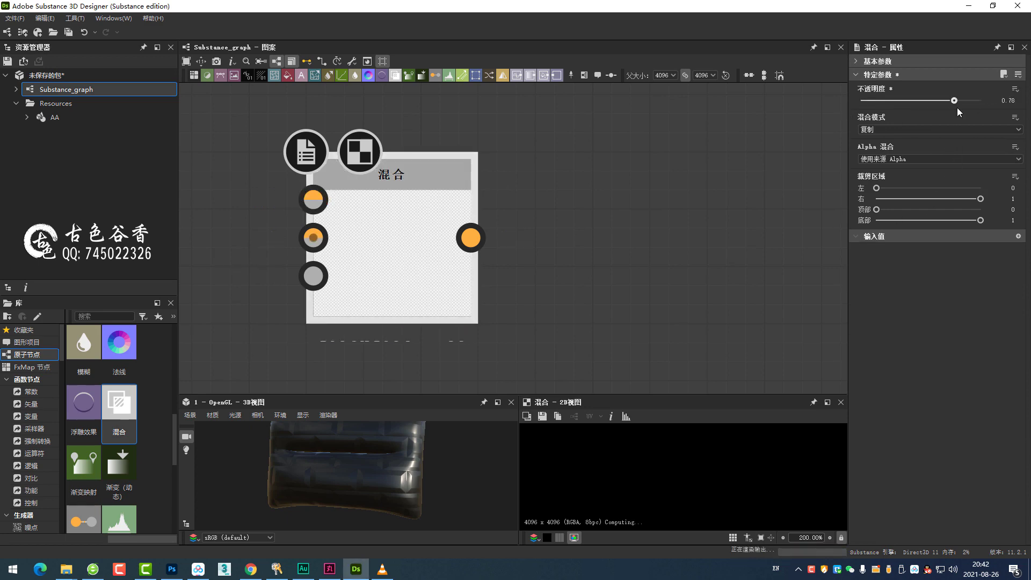
pyautogui.hotkey('ctrl', 'z')
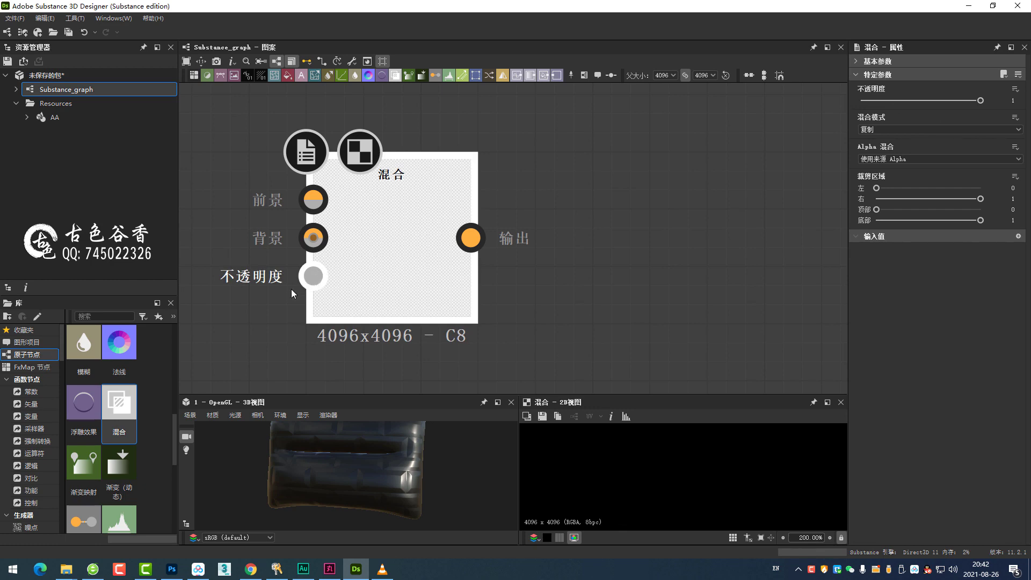
pyautogui.moveTo(337, 275); pyautogui.dragTo(301, 291)
pyautogui.moveTo(370, 226); pyautogui.dragTo(336, 272)
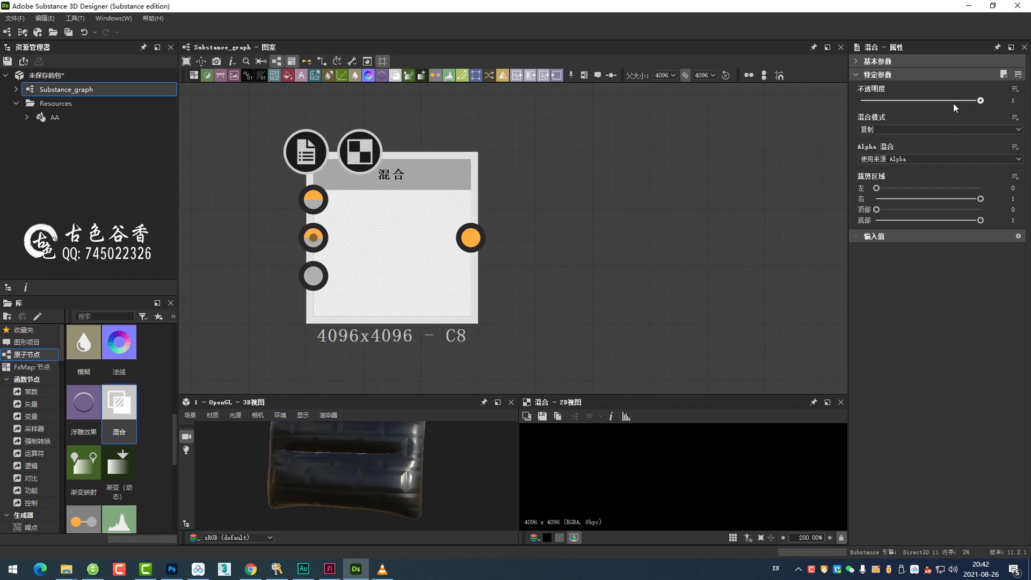
pyautogui.moveTo(266, 196)
pyautogui.mouseDown()
pyautogui.moveTo(391, 179)
pyautogui.moveTo(403, 223)
pyautogui.moveTo(235, 187)
pyautogui.mouseUp()
# - Open the Blending Mode (混合模式) dropdown, with Copy still selected
pyautogui.moveTo(243, 277)
pyautogui.mouseDown()
pyautogui.moveTo(317, 263)
pyautogui.moveTo(373, 285)
pyautogui.moveTo(341, 301)
pyautogui.mouseUp()
pyautogui.moveTo(297, 230); pyautogui.dragTo(336, 218)
pyautogui.moveTo(293, 263); pyautogui.dragTo(311, 258)
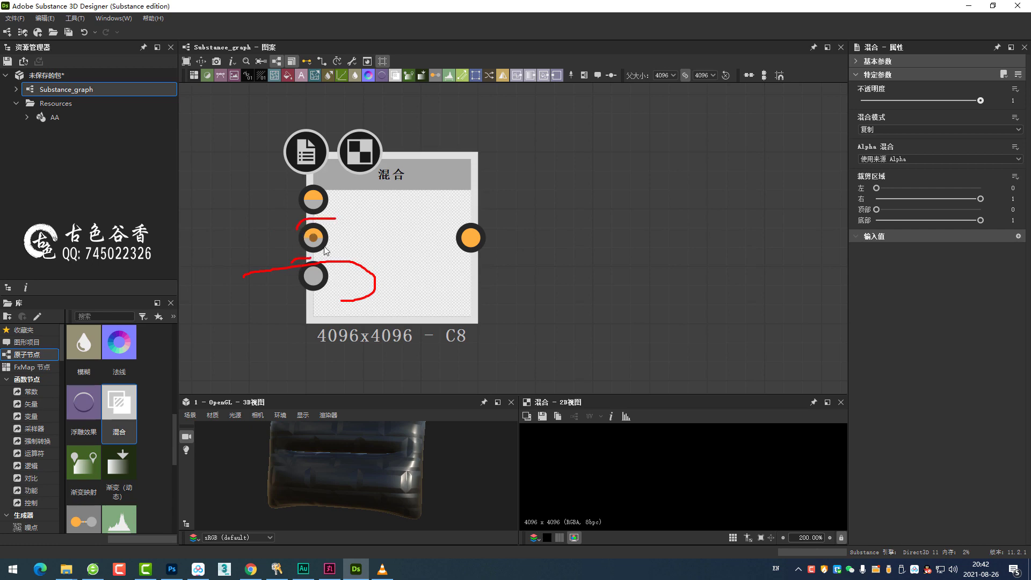
pyautogui.moveTo(283, 290)
pyautogui.mouseDown()
pyautogui.moveTo(350, 290)
pyautogui.moveTo(300, 258)
pyautogui.mouseUp()
pyautogui.press('Escape')
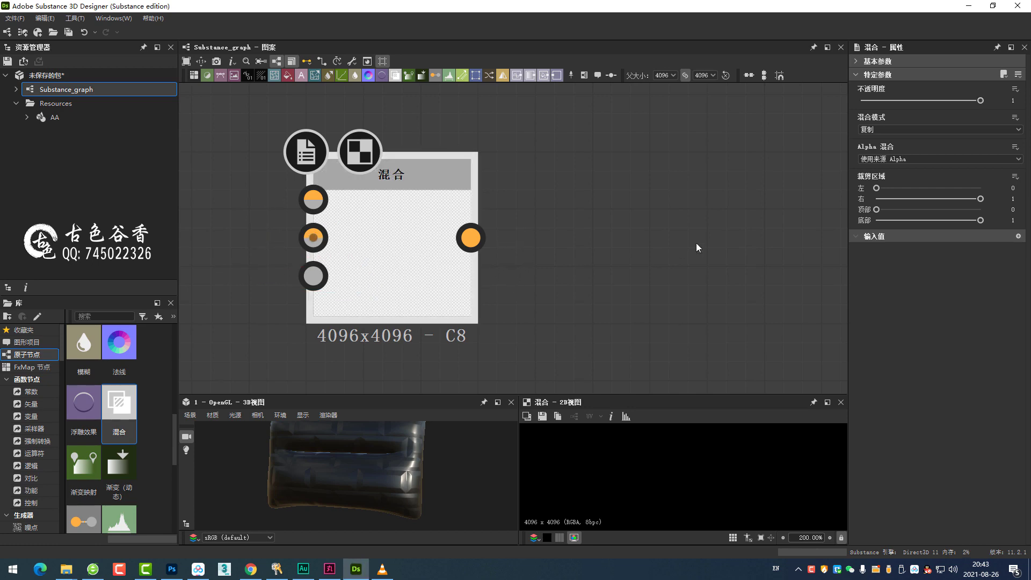
pyautogui.click(919, 129)
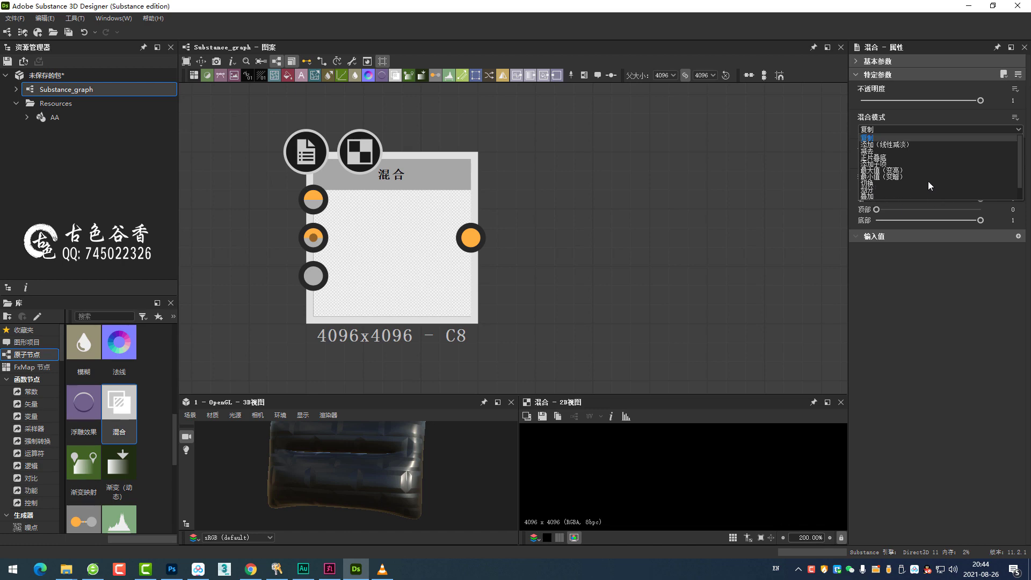
# - Browse the blend mode list, then close it leaving 复制 (Copy) as the mode
pyautogui.moveTo(1019, 158); pyautogui.dragTo(1016, 175)
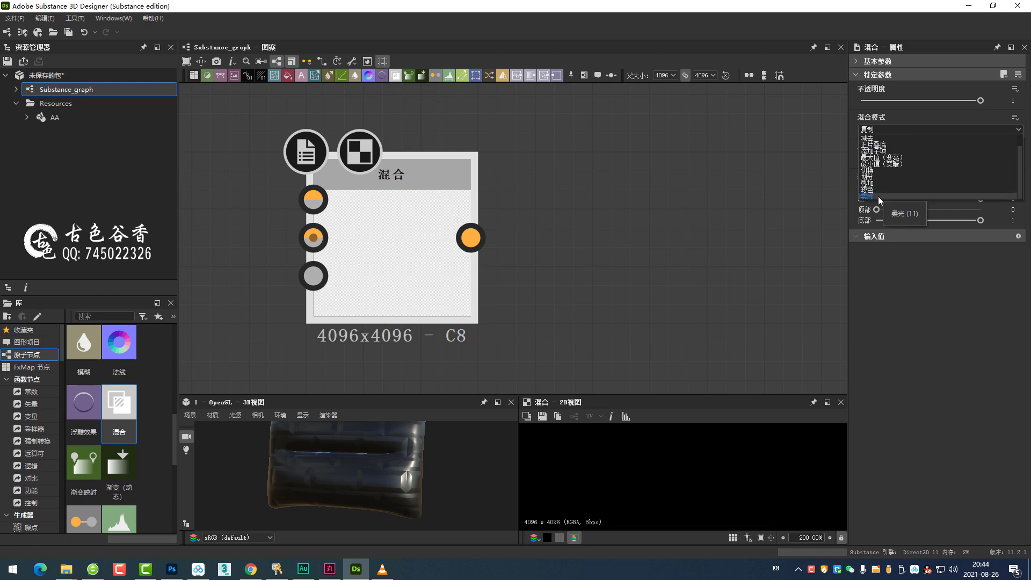
pyautogui.scroll(1, 912, 176)
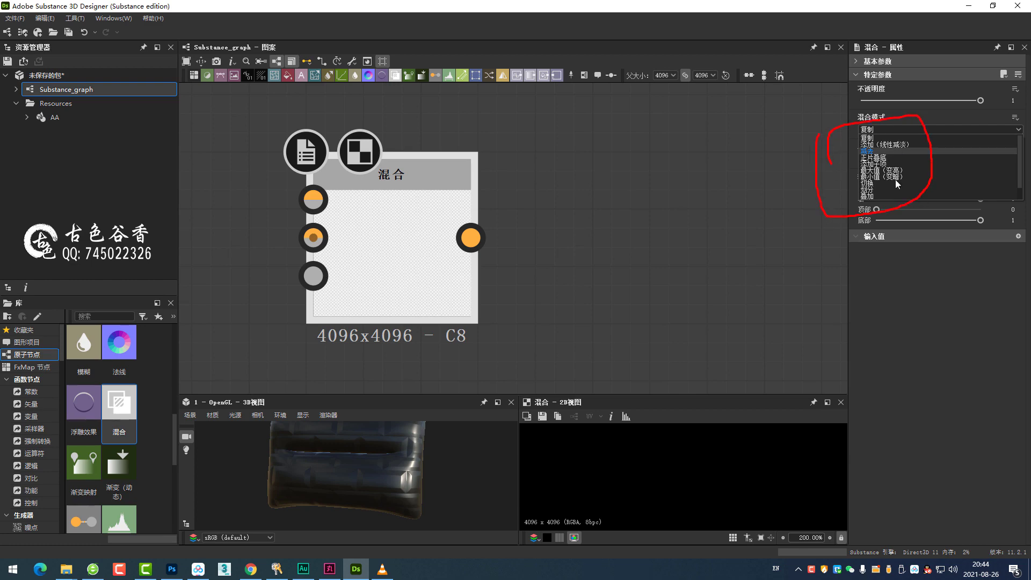
pyautogui.press('Escape')
pyautogui.click(904, 130)
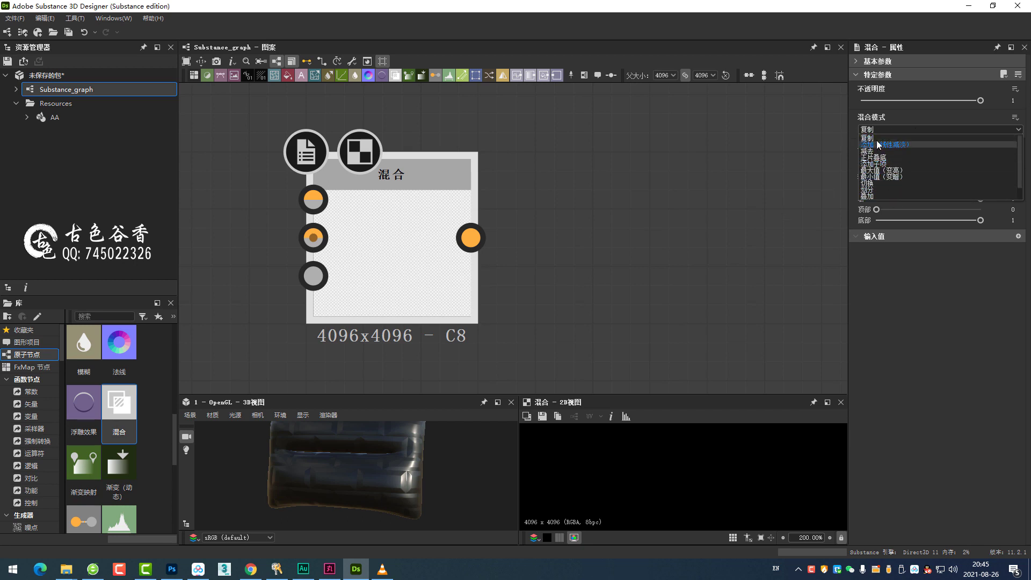
pyautogui.click(763, 206)
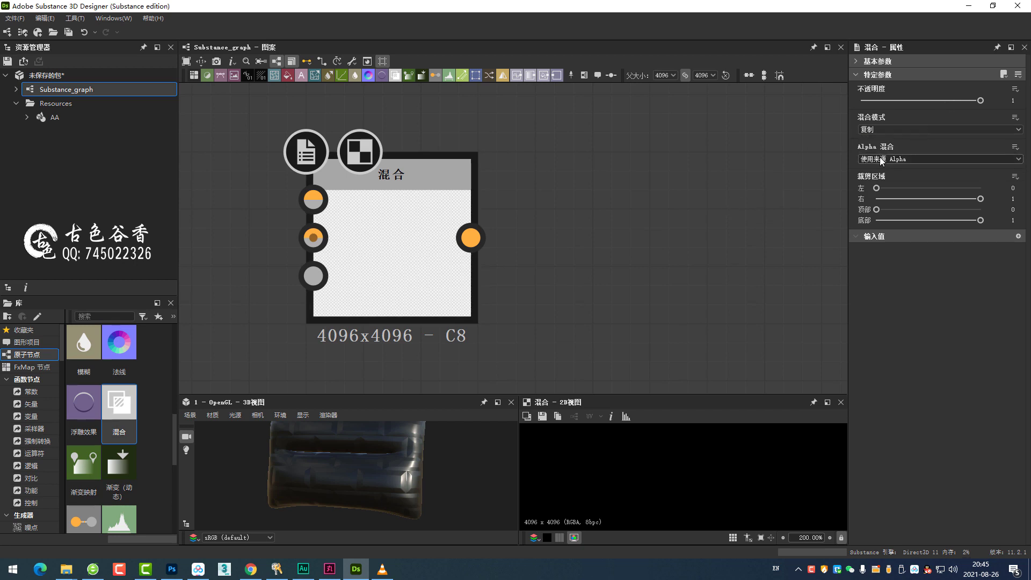
pyautogui.click(923, 160)
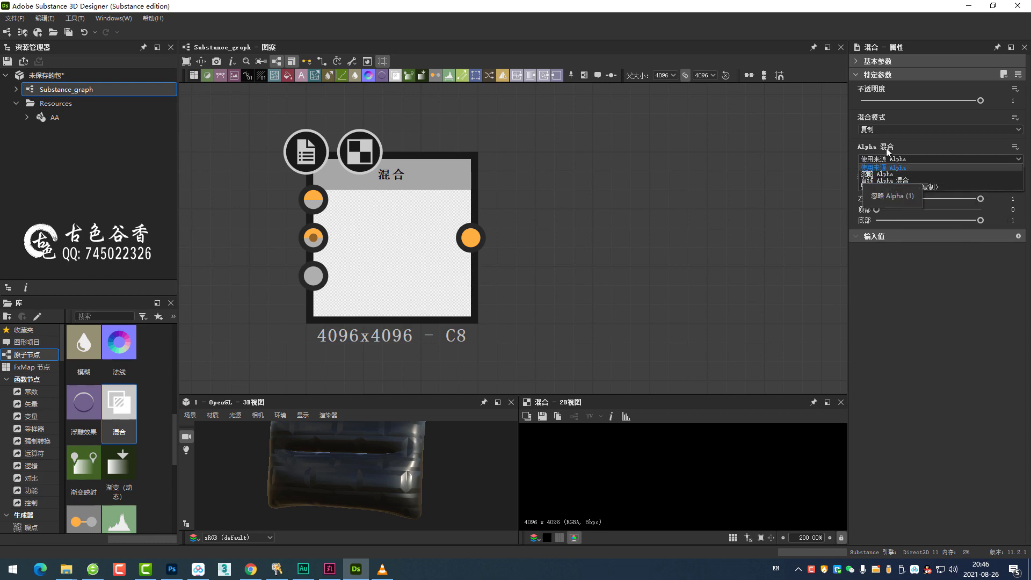
pyautogui.click(778, 270)
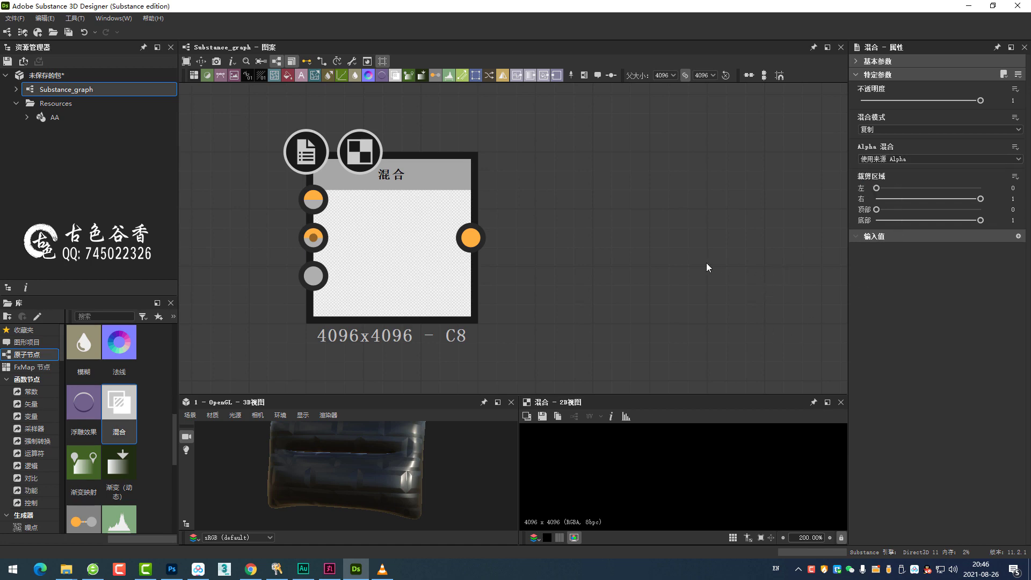
pyautogui.click(913, 159)
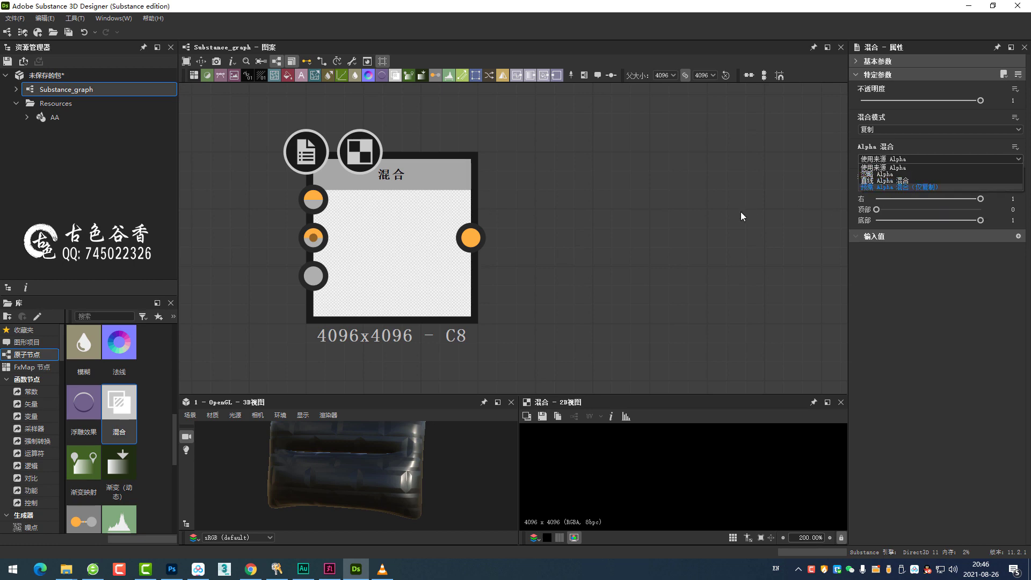
pyautogui.click(713, 213)
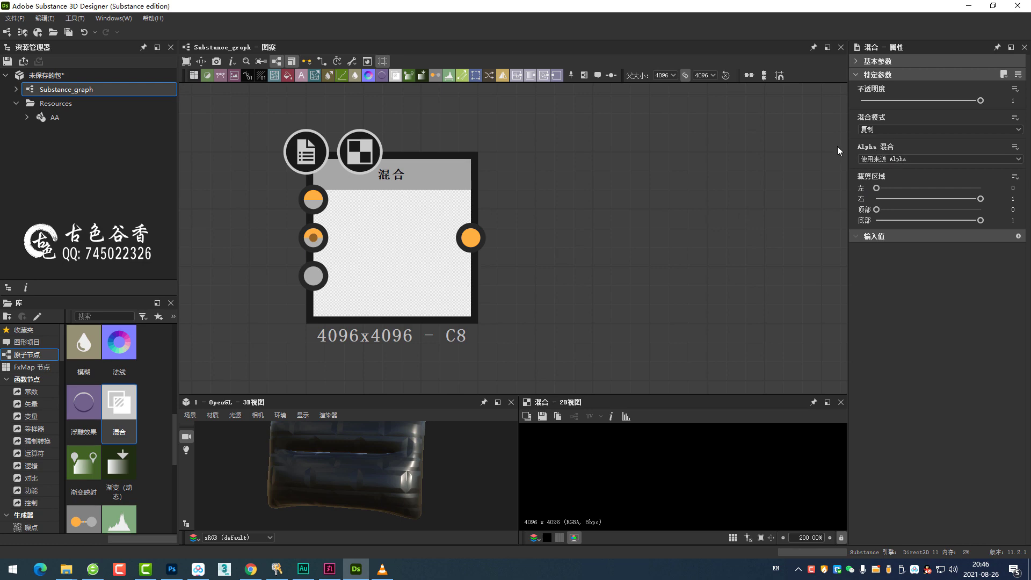
pyautogui.moveTo(837, 147); pyautogui.dragTo(928, 164)
pyautogui.moveTo(765, 157)
pyautogui.mouseDown()
pyautogui.moveTo(846, 155)
pyautogui.moveTo(816, 171)
pyautogui.mouseUp()
pyautogui.moveTo(819, 143); pyautogui.dragTo(842, 165)
pyautogui.press('Escape')
pyautogui.click(923, 158)
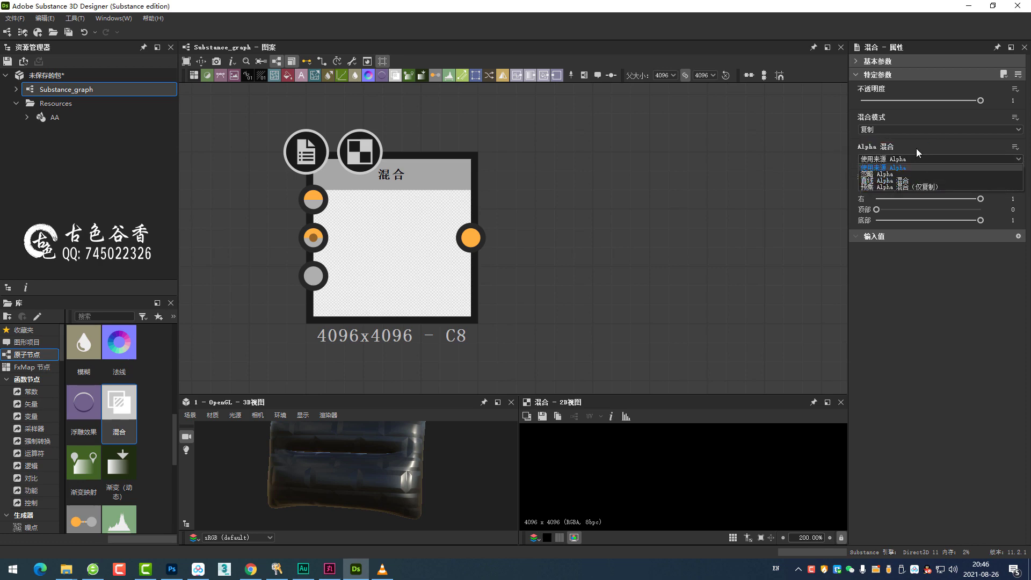
pyautogui.click(916, 148)
pyautogui.click(894, 133)
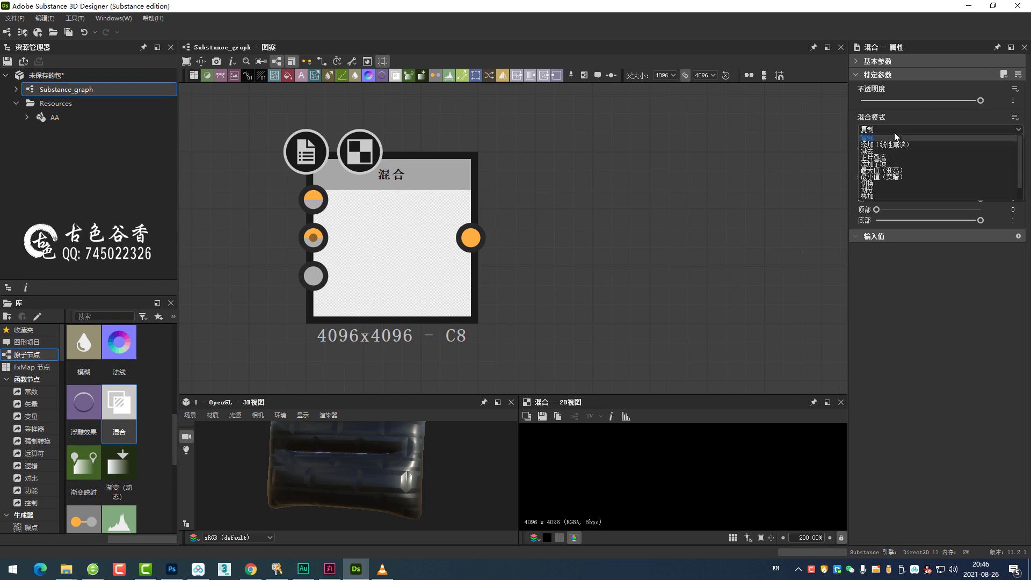
pyautogui.click(812, 161)
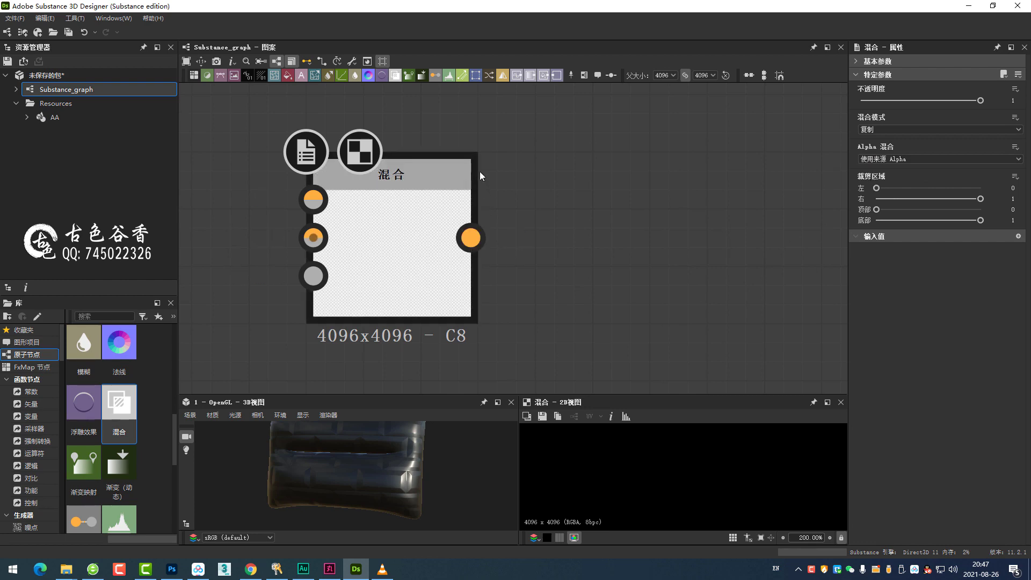
pyautogui.moveTo(583, 196); pyautogui.dragTo(448, 219)
pyautogui.moveTo(219, 228); pyautogui.dragTo(351, 232)
pyautogui.moveTo(441, 377); pyautogui.dragTo(422, 271)
pyautogui.moveTo(335, 278); pyautogui.dragTo(477, 277)
pyautogui.moveTo(299, 224); pyautogui.dragTo(484, 298)
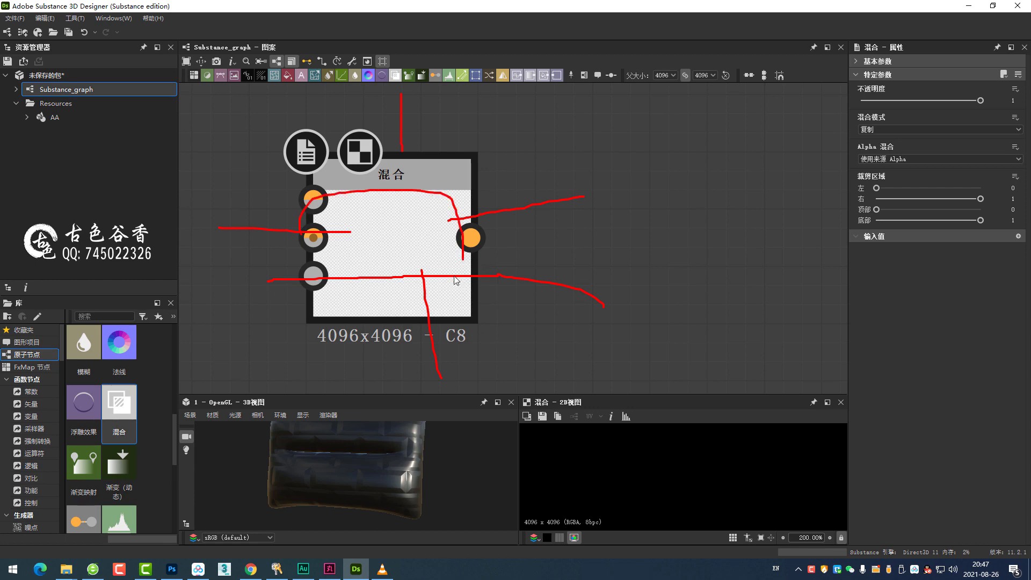
pyautogui.press('Escape')
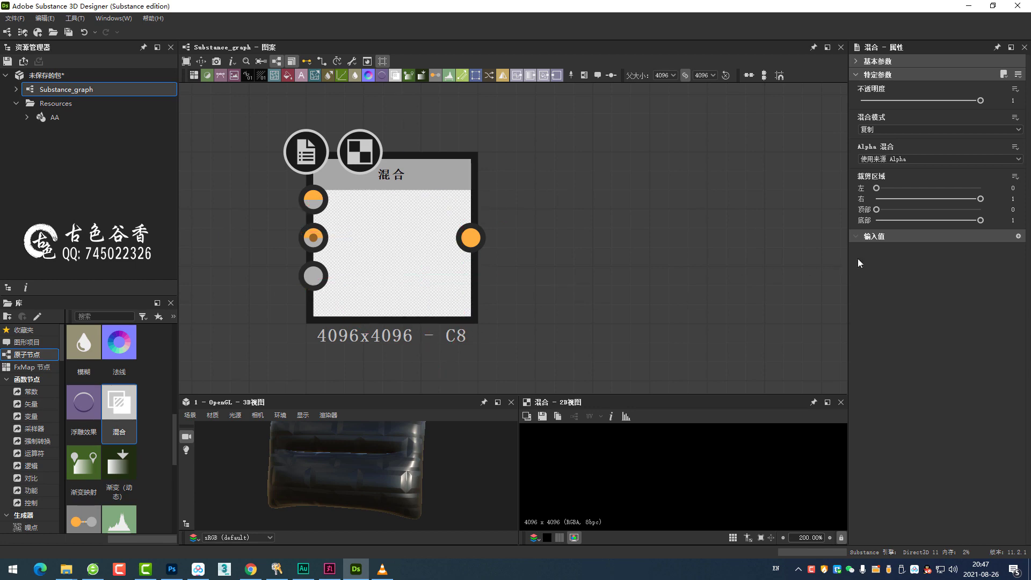
pyautogui.moveTo(979, 222); pyautogui.dragTo(971, 224)
pyautogui.moveTo(877, 188)
pyautogui.mouseDown()
pyautogui.moveTo(938, 188)
pyautogui.moveTo(857, 193)
pyautogui.mouseUp()
pyautogui.moveTo(980, 199)
pyautogui.mouseDown()
pyautogui.moveTo(935, 200)
pyautogui.moveTo(984, 204)
pyautogui.mouseUp()
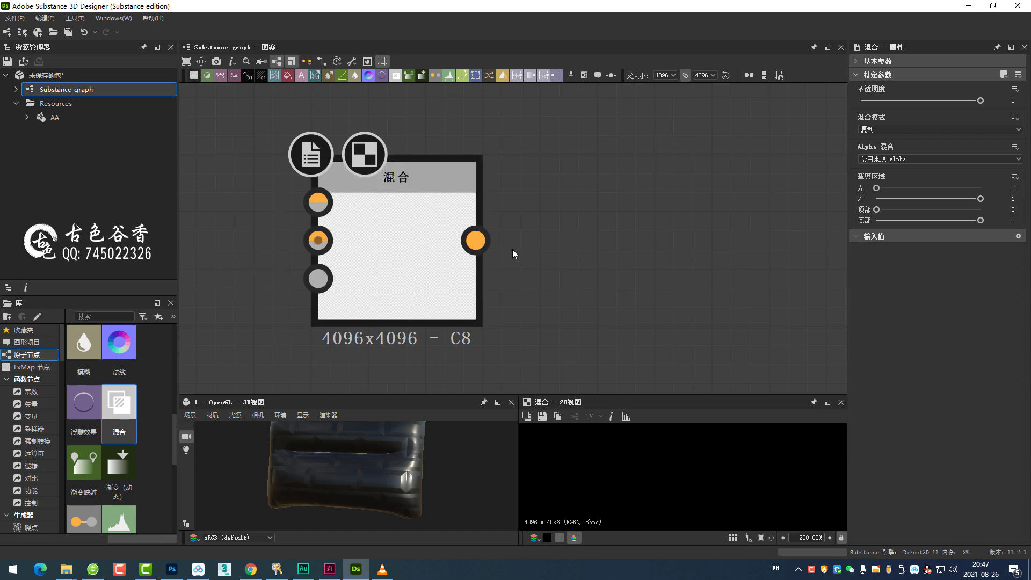
# - Paste a Uniform Color node beside the Blend node and set its colour to yellow #f4ff00
pyautogui.scroll(-2, 364, 266)
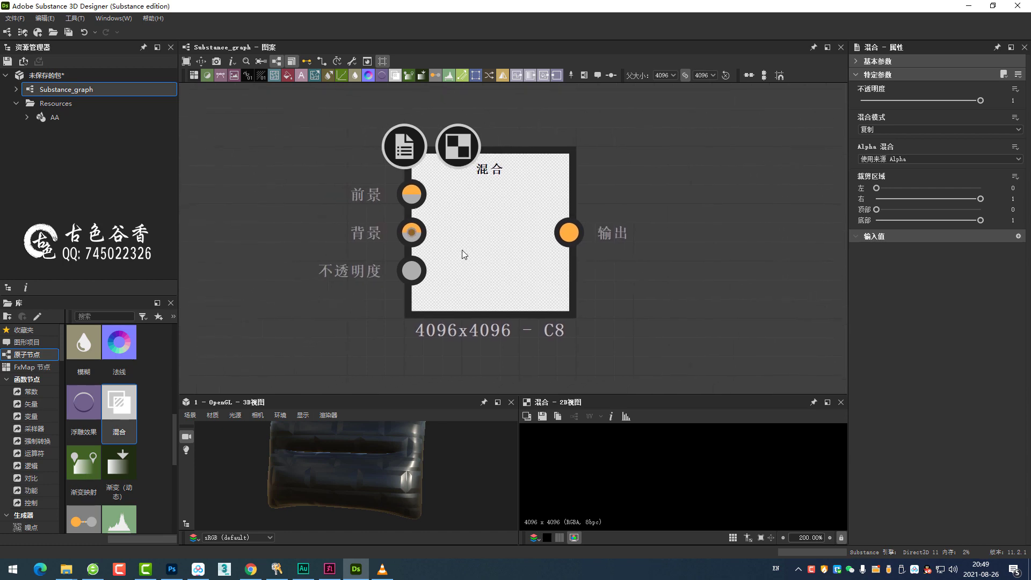
pyautogui.moveTo(468, 254); pyautogui.dragTo(575, 218, button='middle')
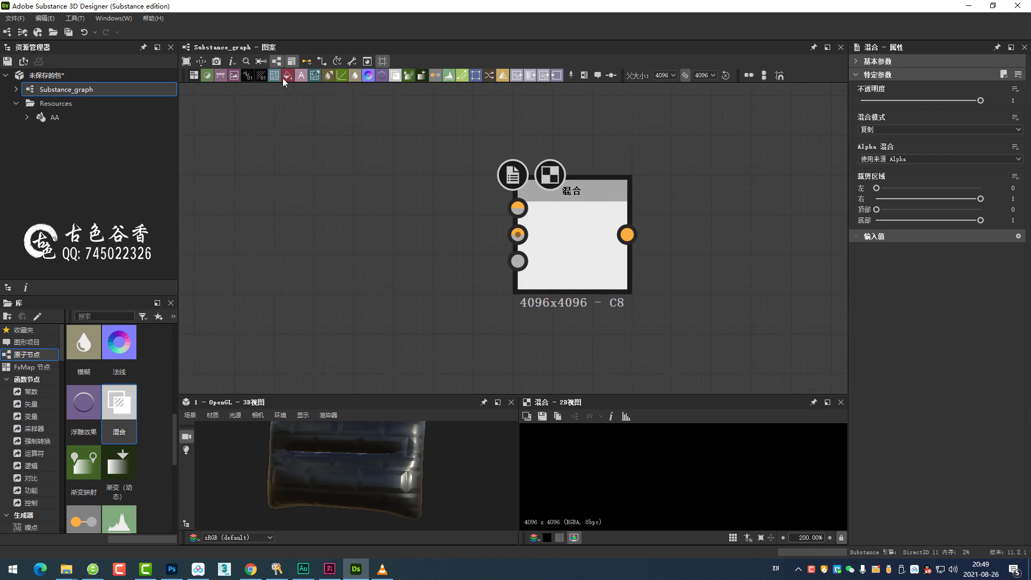
pyautogui.hotkey('ctrl', 'v')
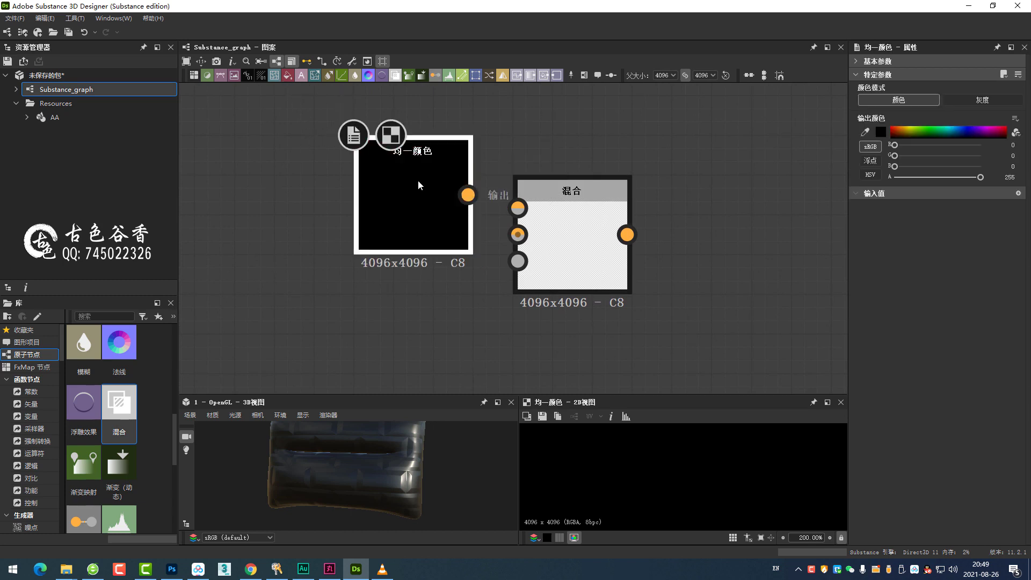
pyautogui.click(881, 132)
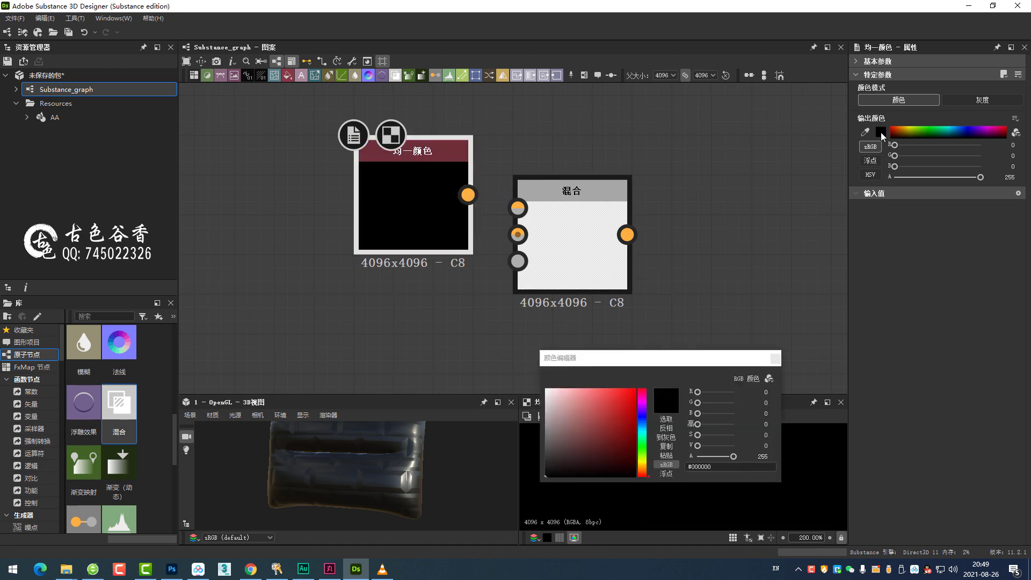
pyautogui.click(644, 462)
pyautogui.click(635, 387)
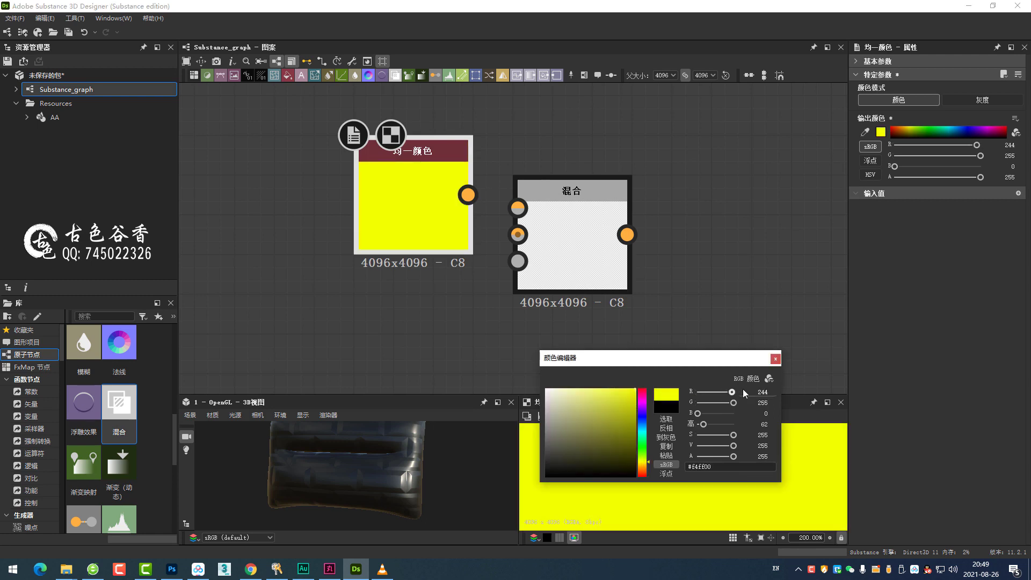
pyautogui.click(776, 359)
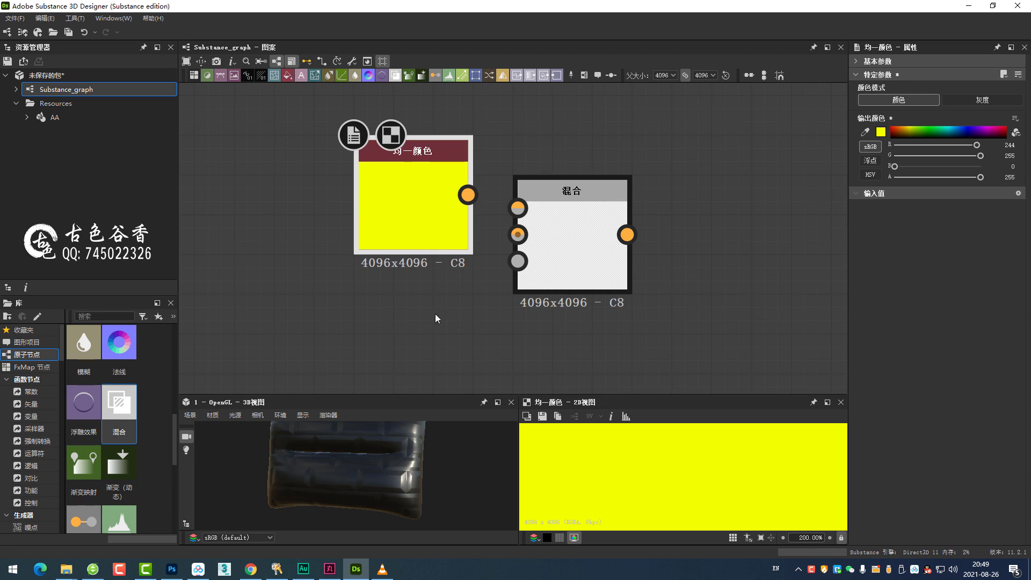
# - Paste a second Uniform Color node and set its colour to pure blue
pyautogui.hotkey('ctrl', 'v')
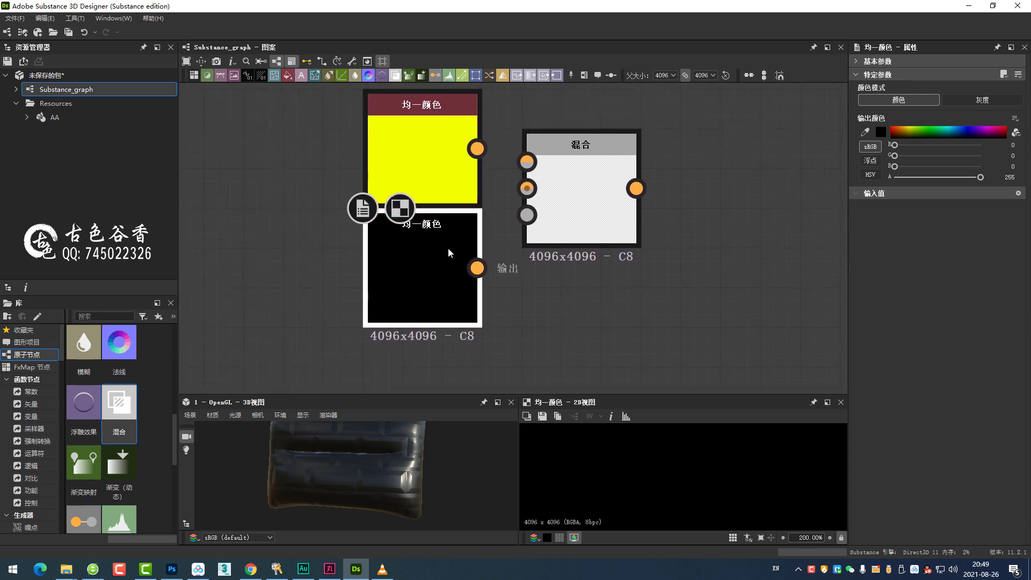
pyautogui.click(881, 132)
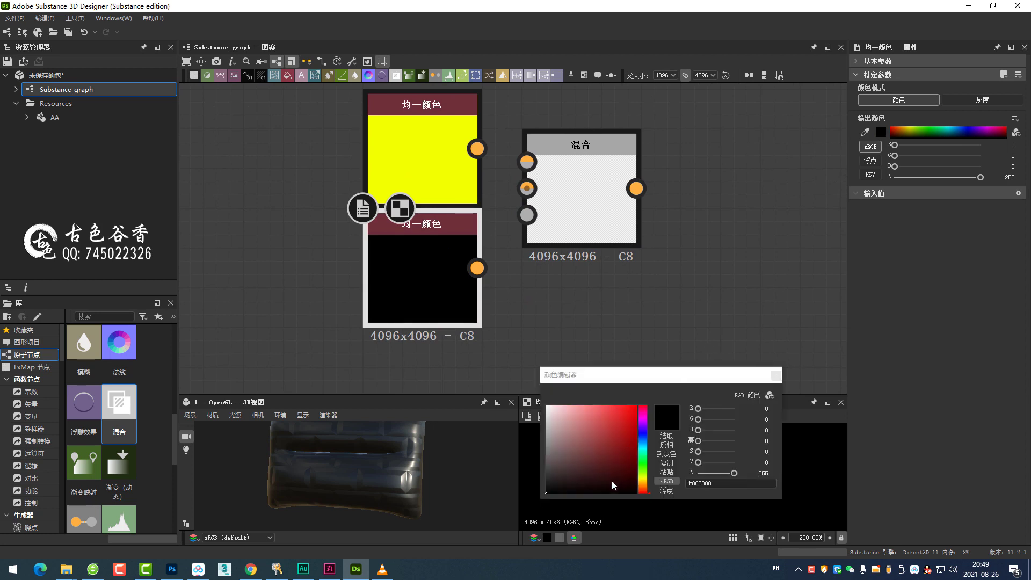
pyautogui.moveTo(646, 481); pyautogui.dragTo(642, 434)
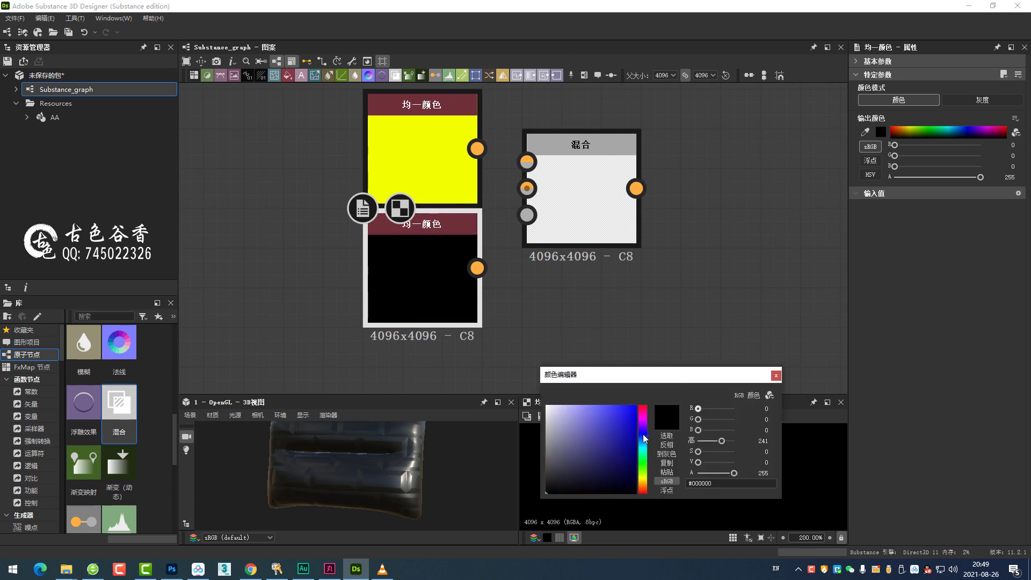
pyautogui.click(636, 406)
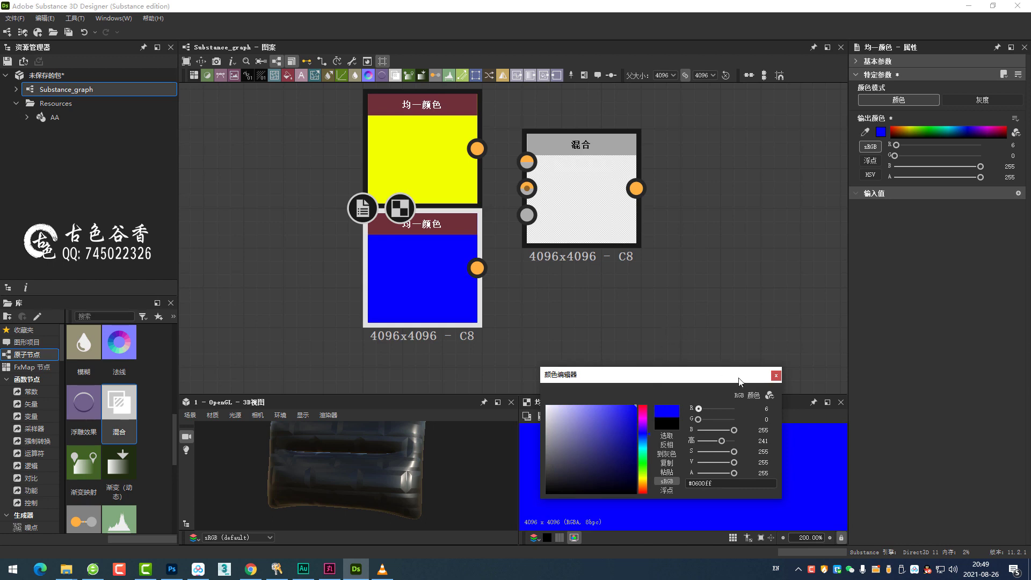
pyautogui.click(776, 375)
# - Wire yellow into the Blend foreground and blue into its Background (背景) input
pyautogui.moveTo(534, 225); pyautogui.dragTo(525, 240, button='middle')
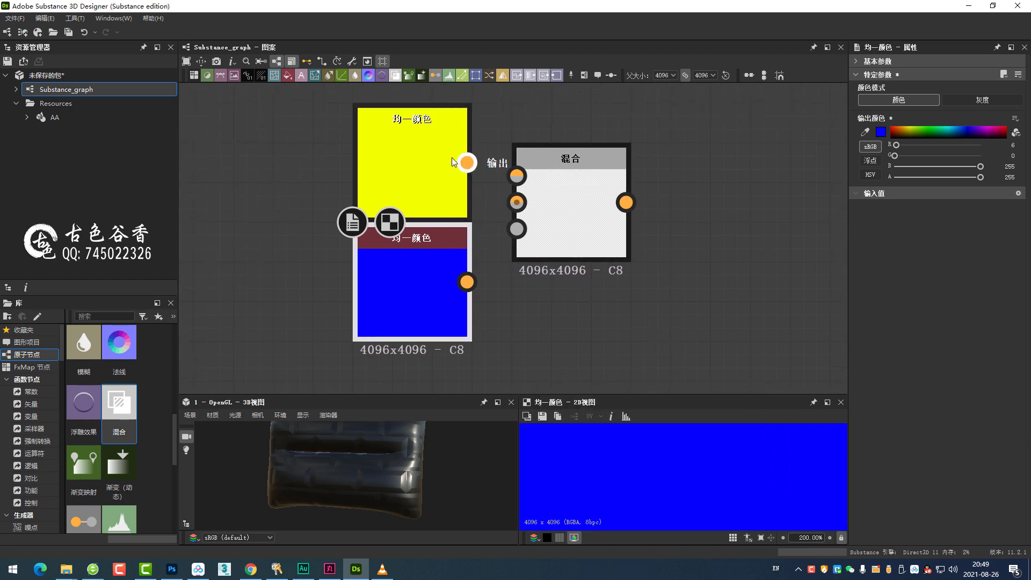
pyautogui.moveTo(414, 164); pyautogui.dragTo(402, 192, button='middle')
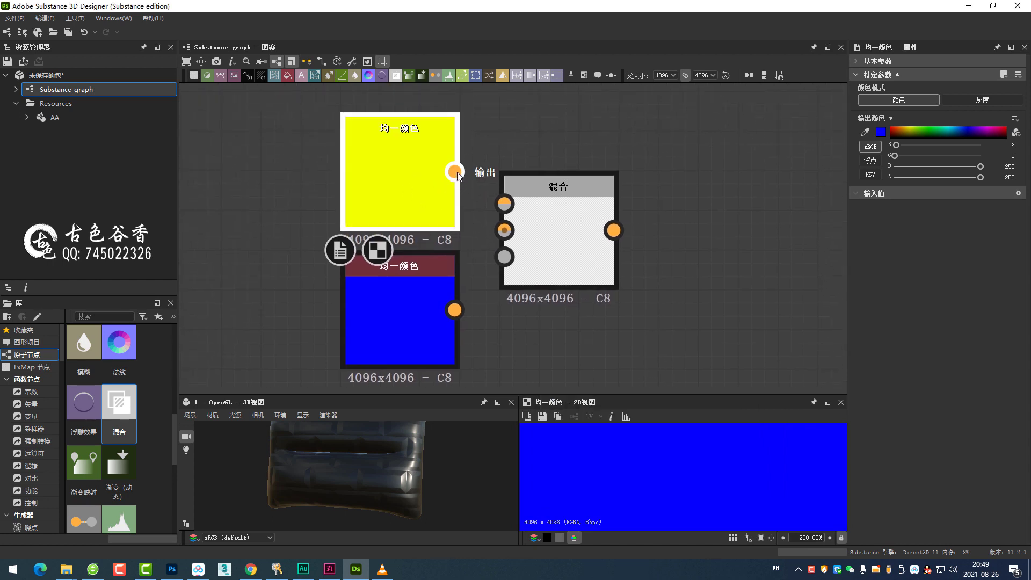
pyautogui.moveTo(454, 171); pyautogui.dragTo(505, 204)
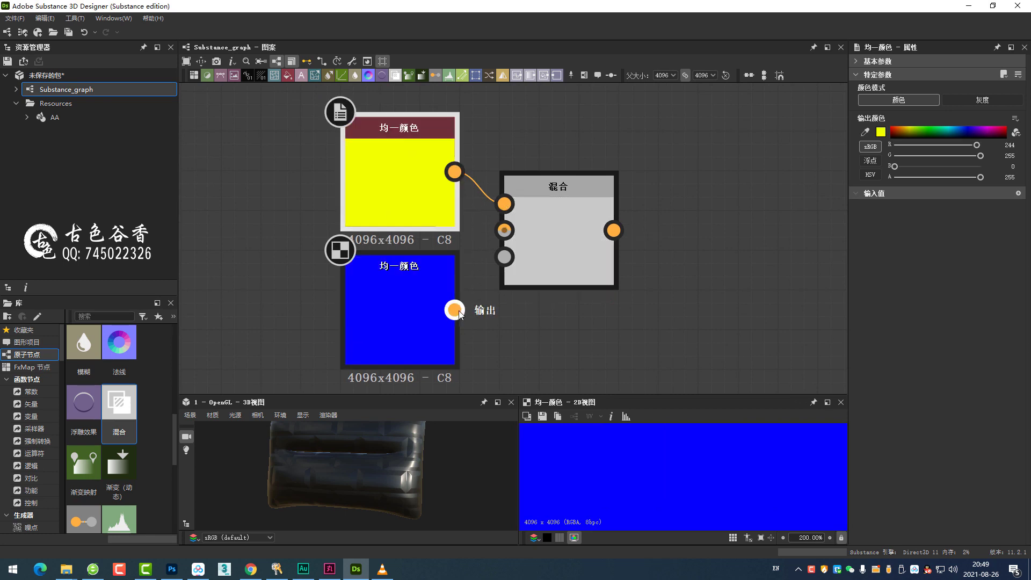
pyautogui.moveTo(455, 310); pyautogui.dragTo(458, 278)
pyautogui.moveTo(493, 242); pyautogui.dragTo(503, 231)
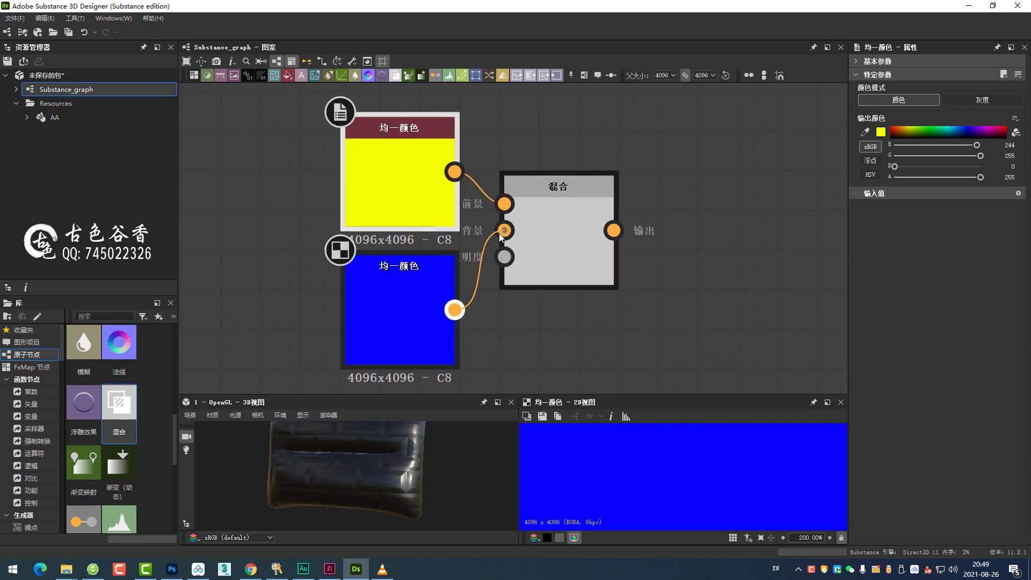
# - Lower the Blend opacity briefly, then compare the yellow Uniform Color and Blend outputs
pyautogui.click(590, 241)
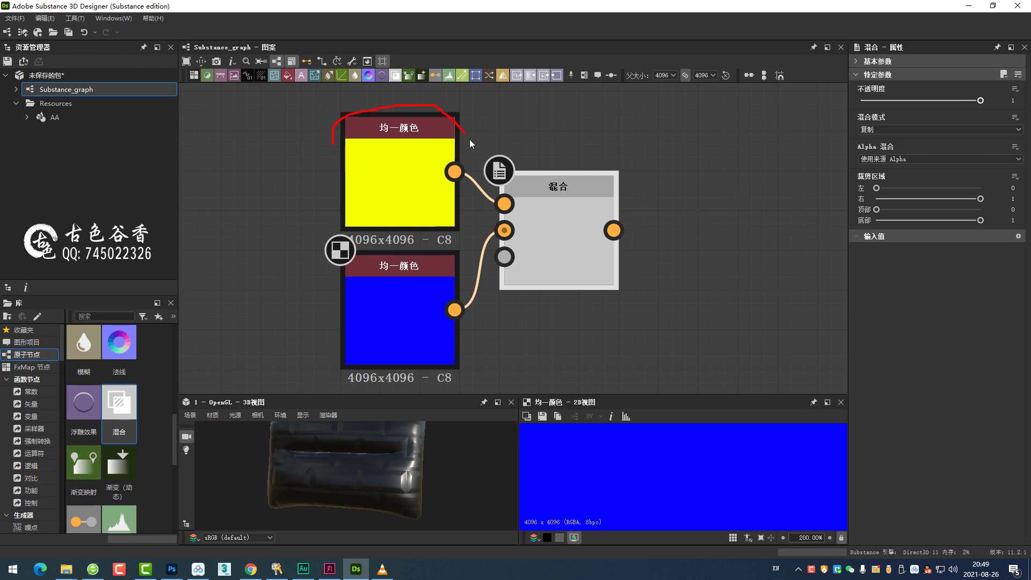
pyautogui.press('Escape')
pyautogui.moveTo(981, 101); pyautogui.dragTo(961, 101)
pyautogui.click(409, 170)
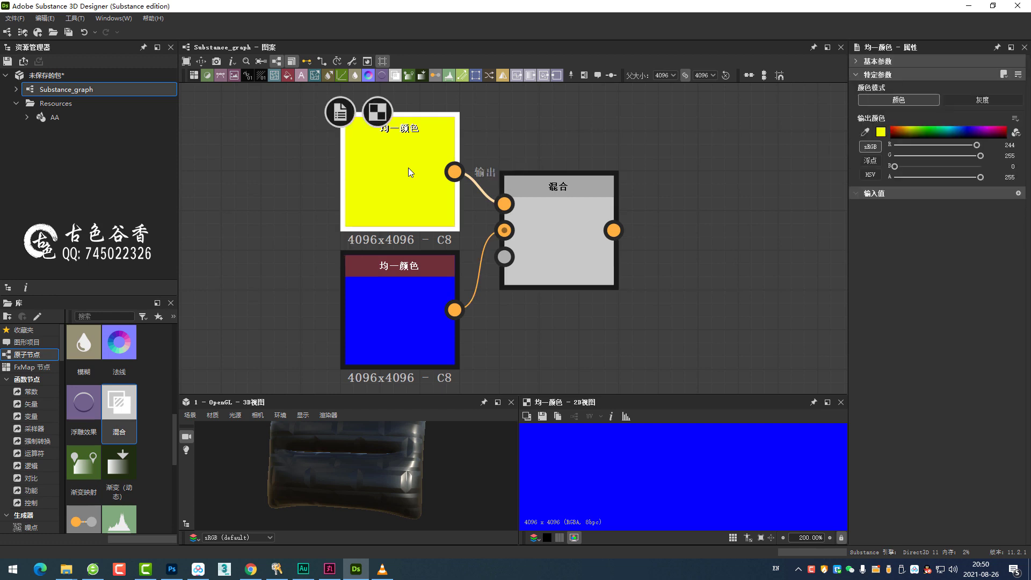
pyautogui.click(537, 215)
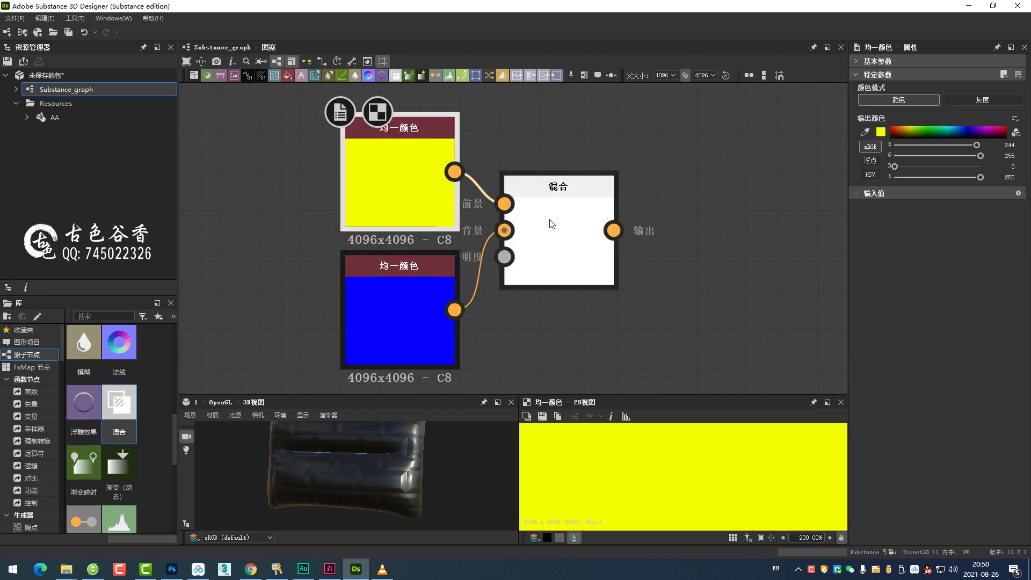
pyautogui.click(395, 172)
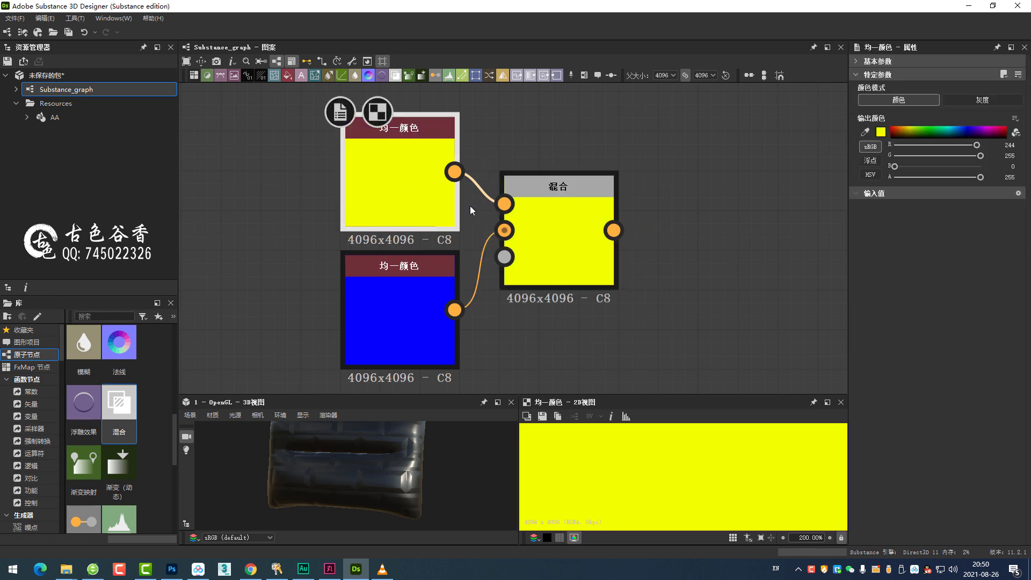
pyautogui.moveTo(418, 194); pyautogui.dragTo(465, 194, button='middle')
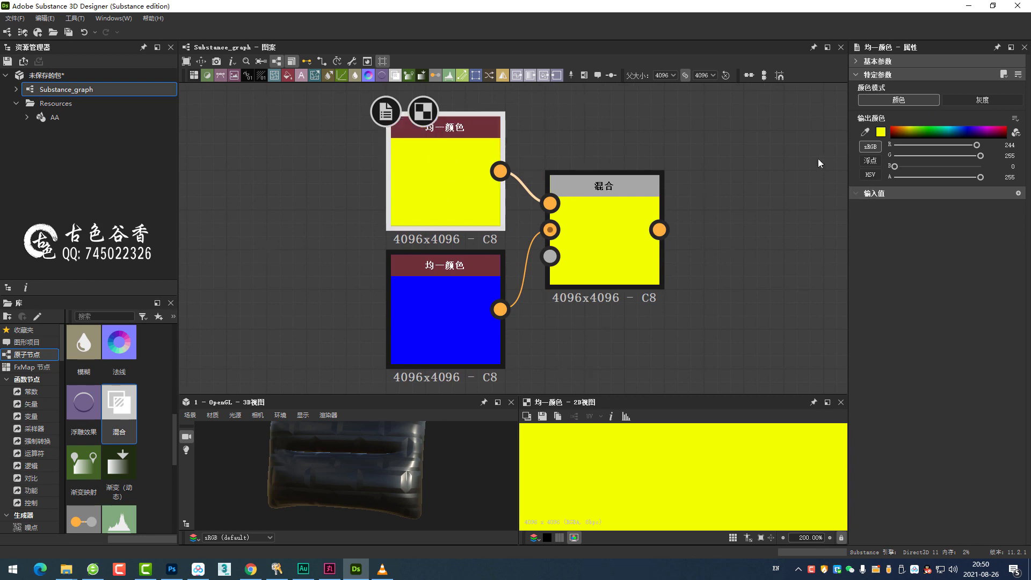
pyautogui.click(621, 229)
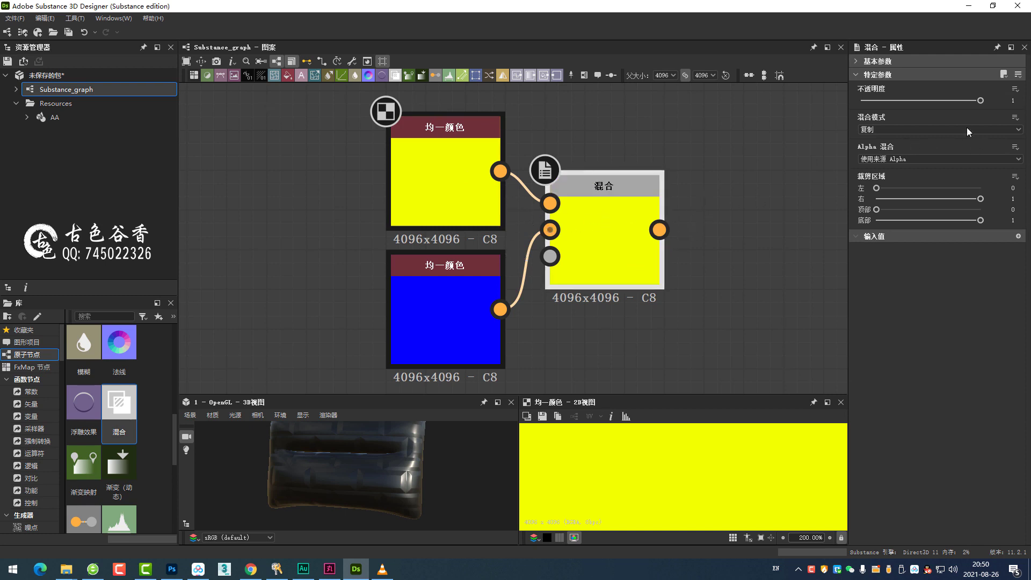
# - Set the Blend opacity to about 0.5 while previewing the Blend output in 2D
pyautogui.moveTo(980, 101)
pyautogui.mouseDown()
pyautogui.moveTo(916, 101)
pyautogui.moveTo(935, 110)
pyautogui.moveTo(896, 101)
pyautogui.mouseUp()
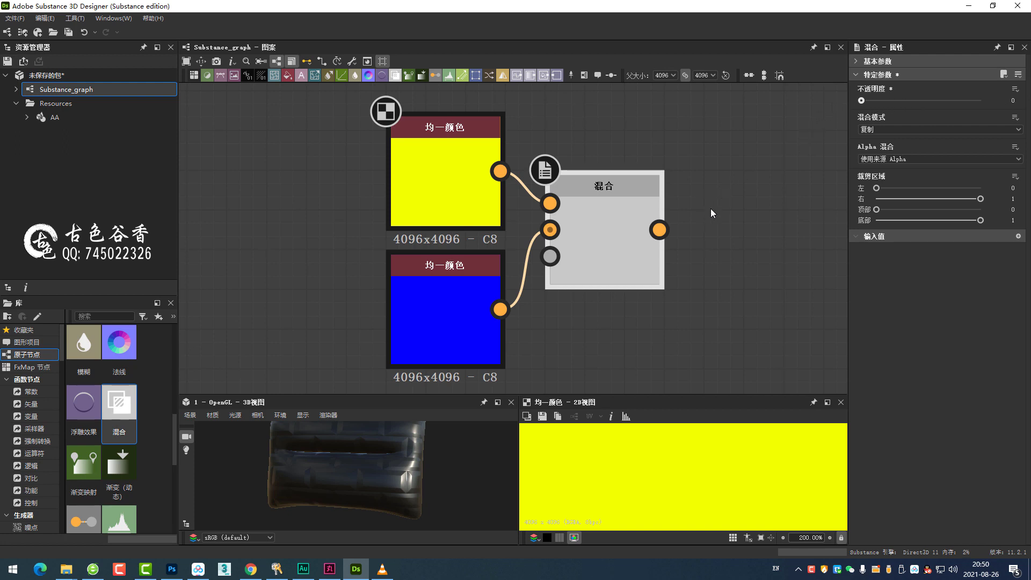
pyautogui.doubleClick(586, 205)
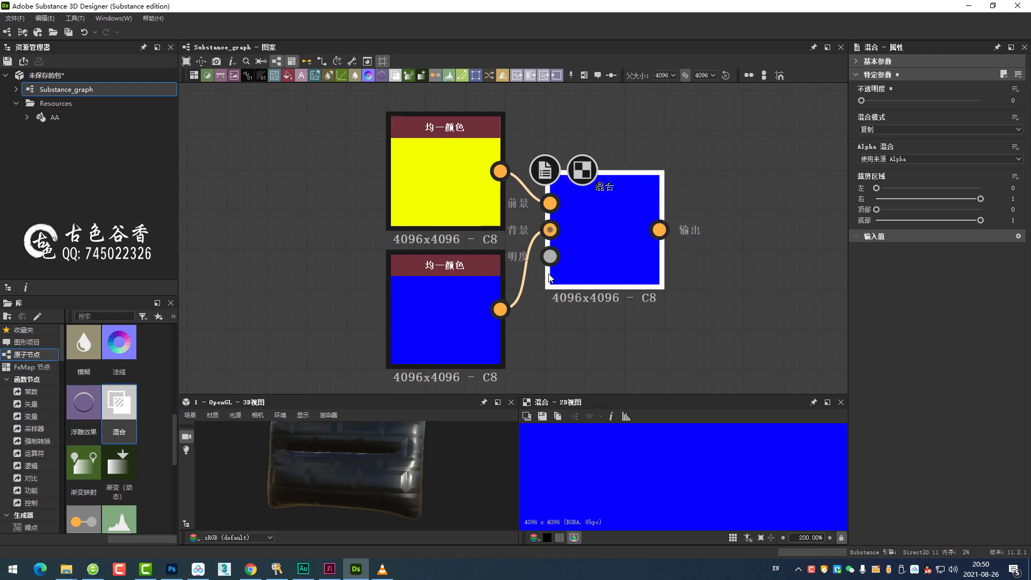
pyautogui.click(791, 234)
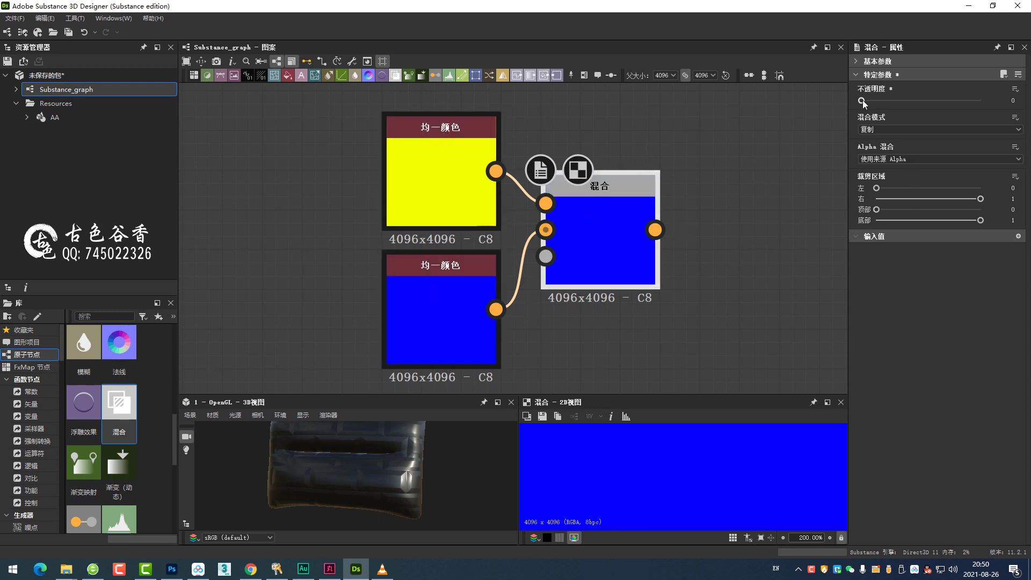
pyautogui.moveTo(862, 101); pyautogui.dragTo(912, 102)
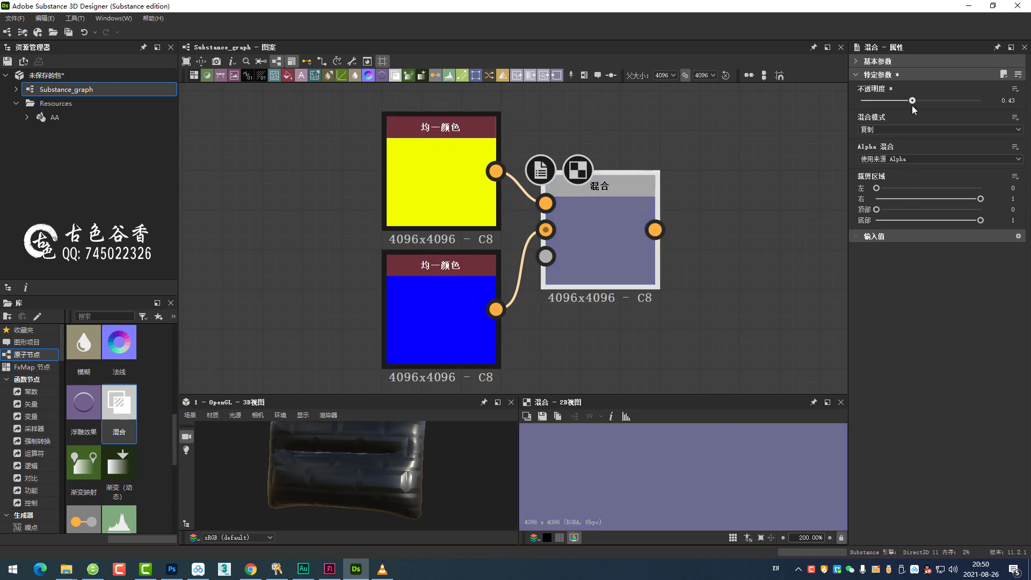
pyautogui.moveTo(670, 225); pyautogui.dragTo(679, 211, button='middle')
pyautogui.moveTo(913, 101); pyautogui.dragTo(919, 101)
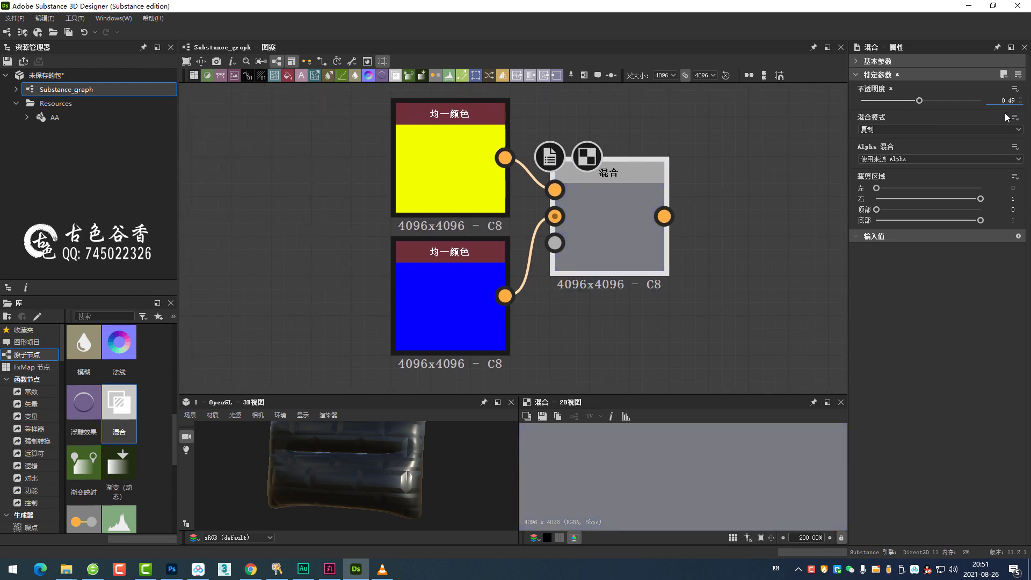
pyautogui.click(1022, 100)
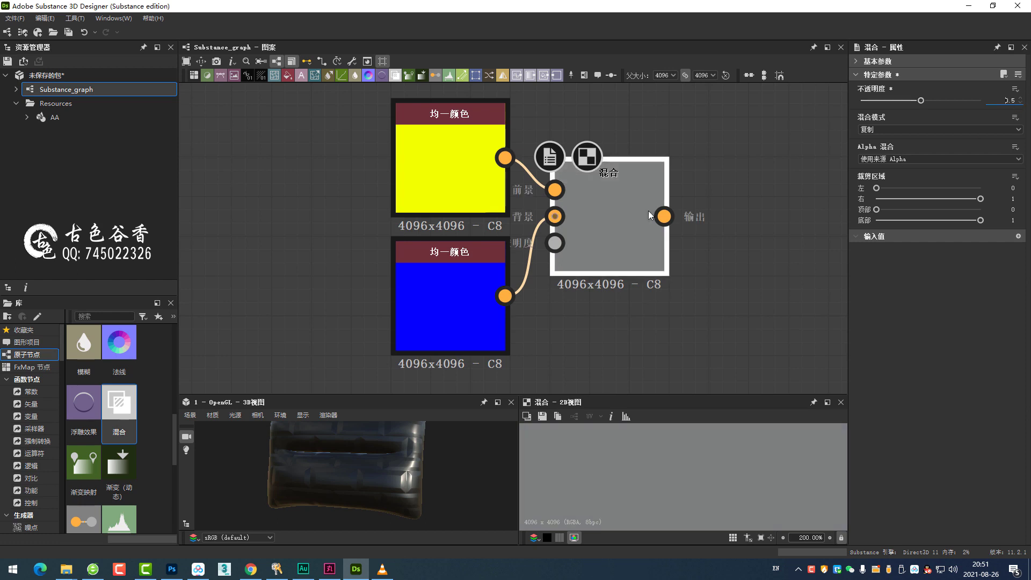
# - Preview the yellow and blue colour nodes, then show the Blend's grey mix again
pyautogui.moveTo(488, 276); pyautogui.dragTo(479, 285, button='middle')
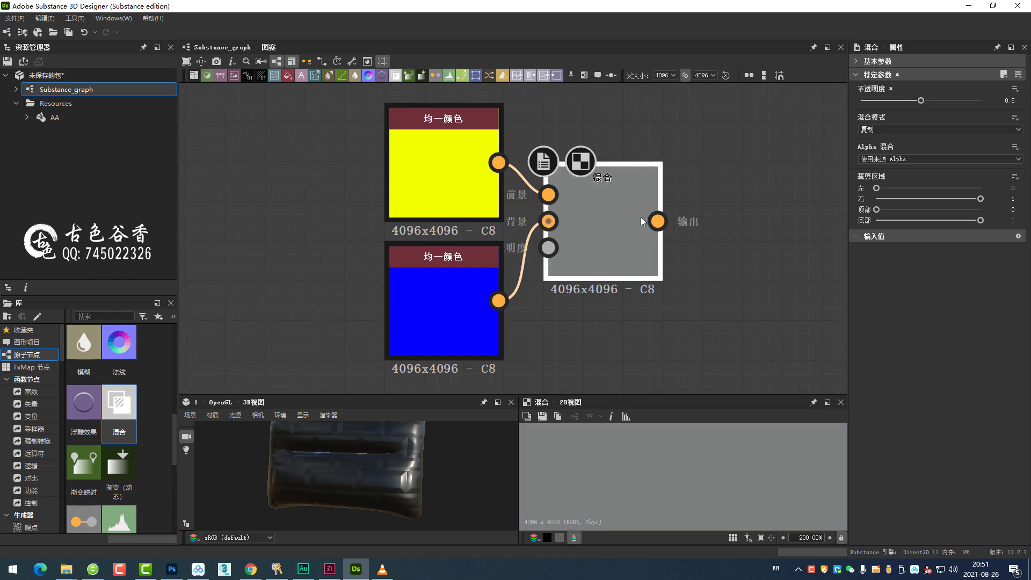
pyautogui.doubleClick(451, 164)
pyautogui.doubleClick(464, 294)
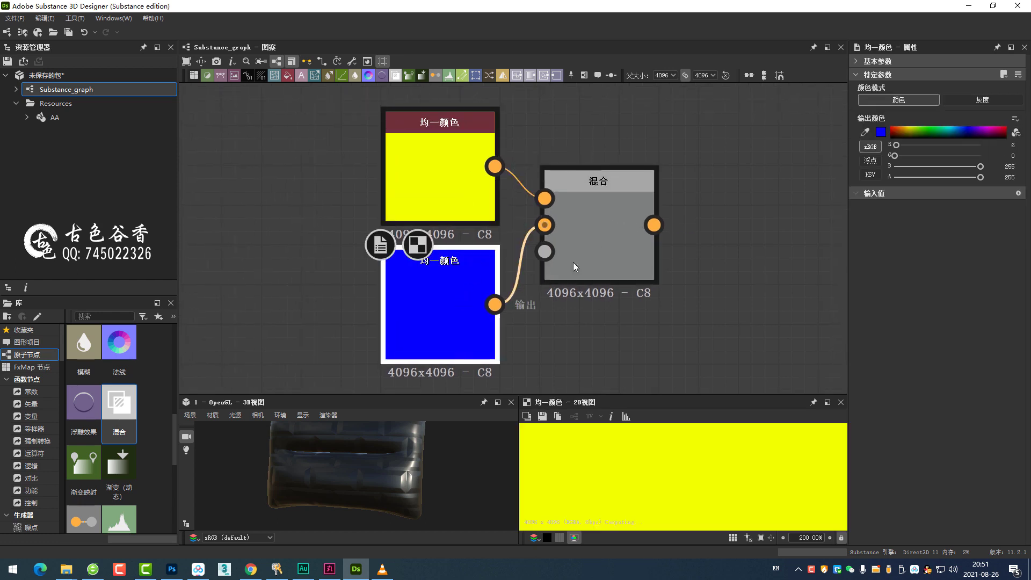
pyautogui.click(607, 232)
pyautogui.doubleClick(607, 235)
pyautogui.scroll(-2, 682, 268)
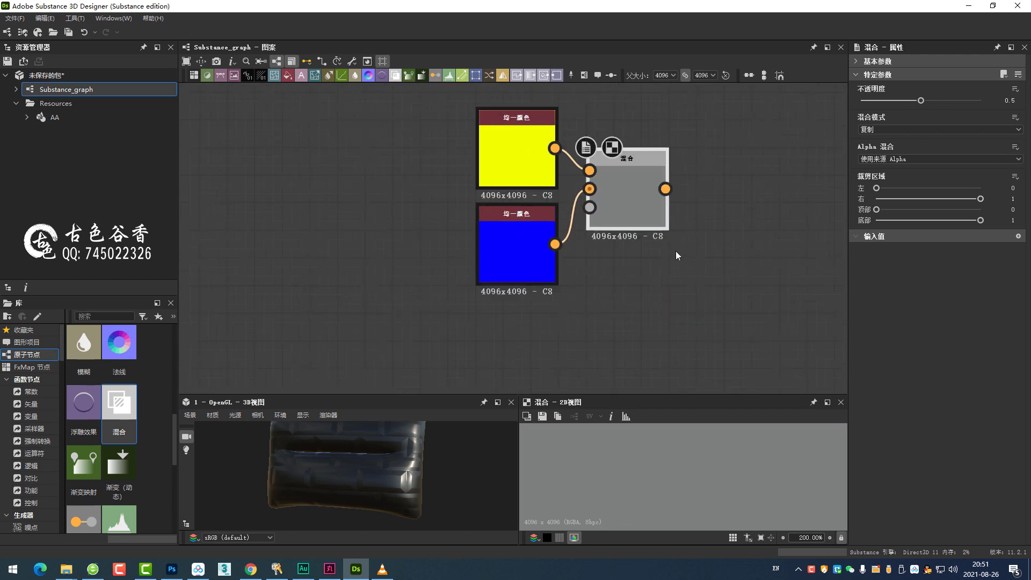
pyautogui.scroll(1, 623, 214)
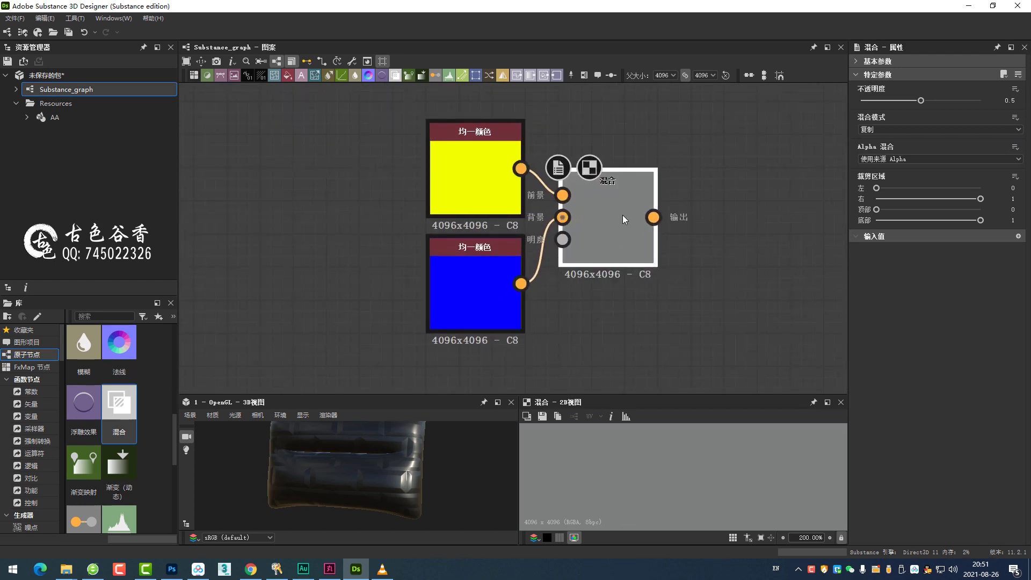
pyautogui.moveTo(602, 220); pyautogui.dragTo(601, 221, button='middle')
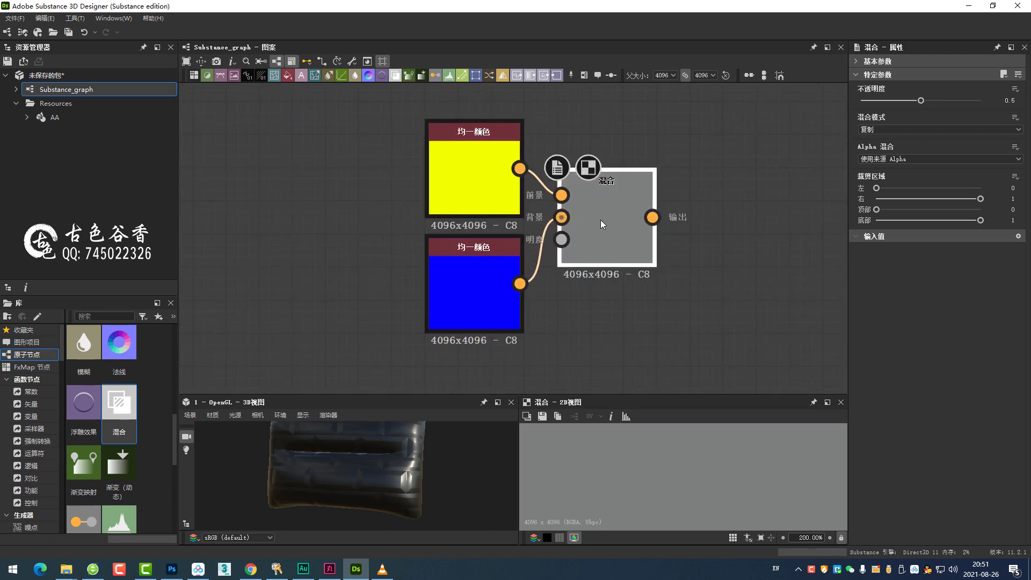
# - Try the Add, Subtract, Overlay and Divide blend modes, settling on Add (Linear Dodge)
pyautogui.click(897, 133)
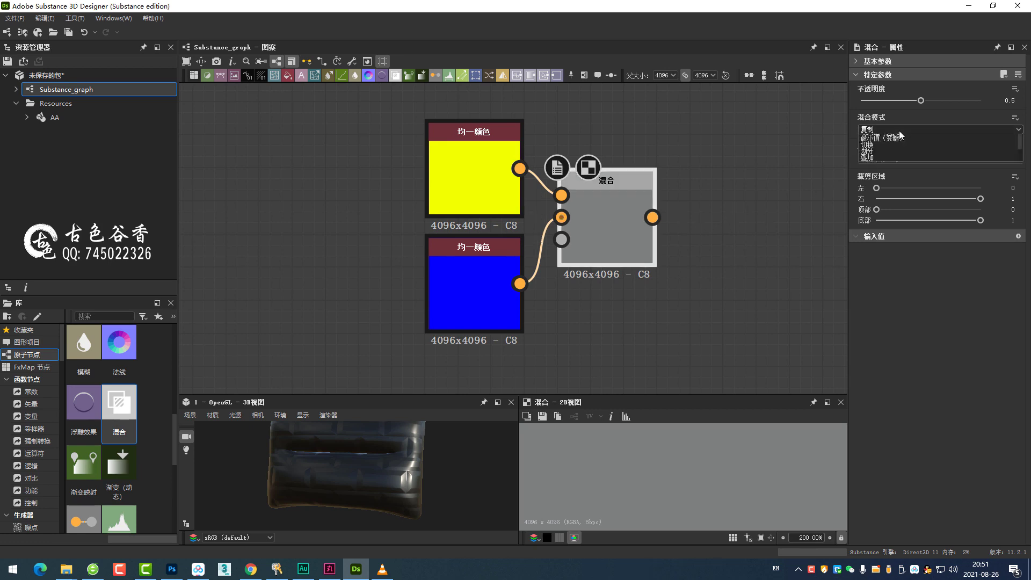
pyautogui.click(890, 144)
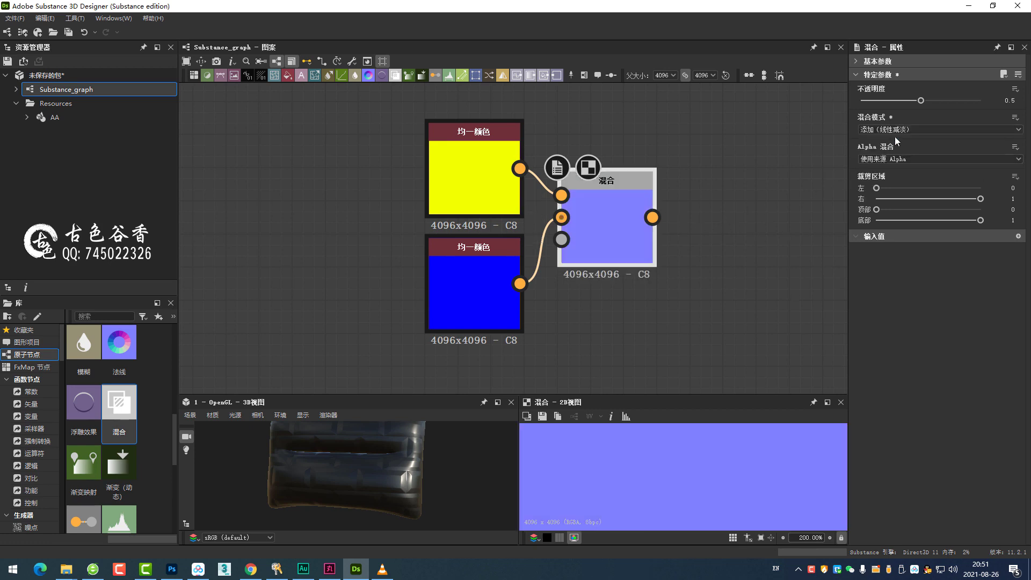
pyautogui.click(901, 131)
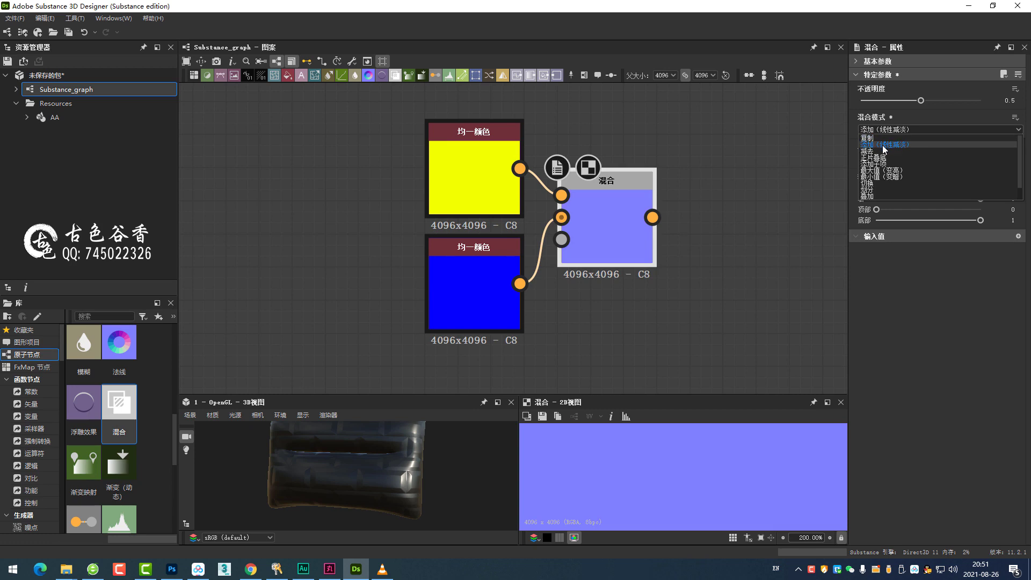
pyautogui.click(884, 151)
pyautogui.click(908, 130)
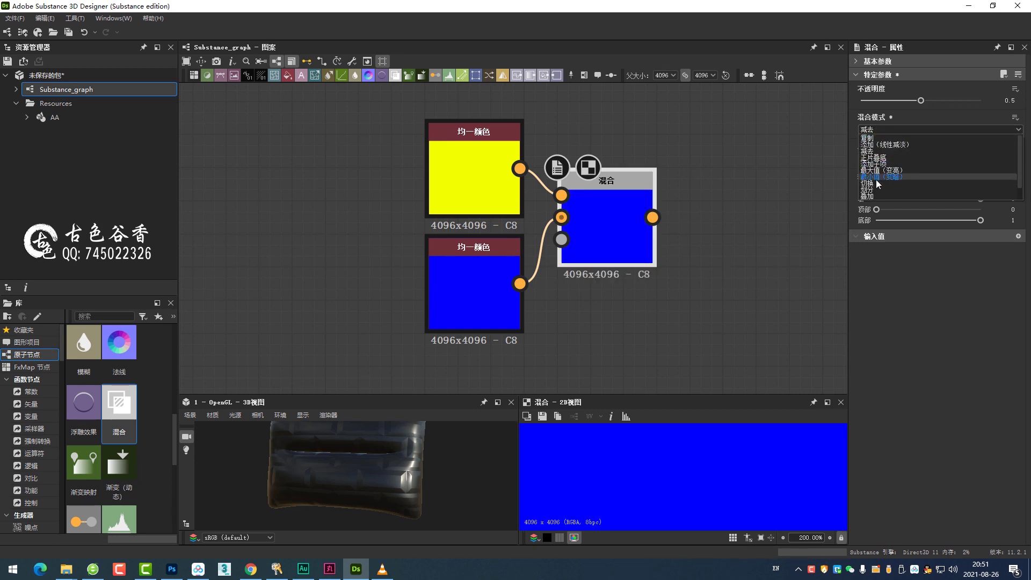
pyautogui.click(876, 196)
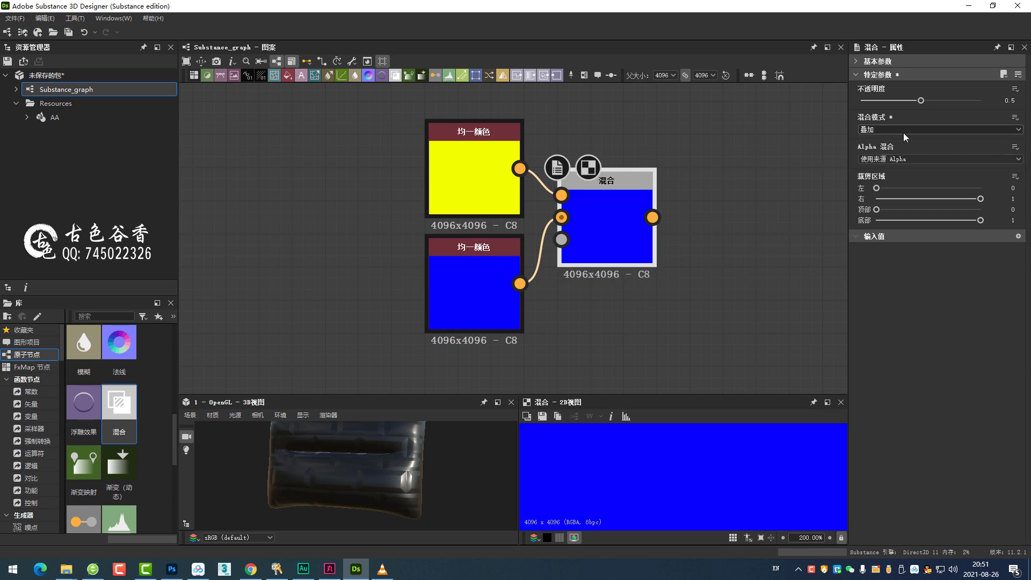
pyautogui.click(904, 132)
pyautogui.click(881, 190)
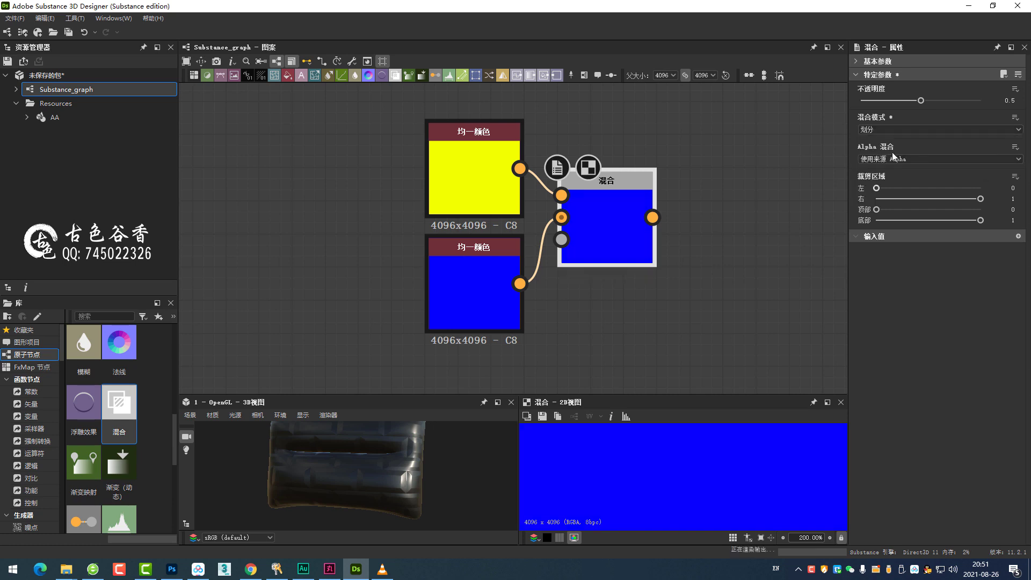
pyautogui.click(899, 131)
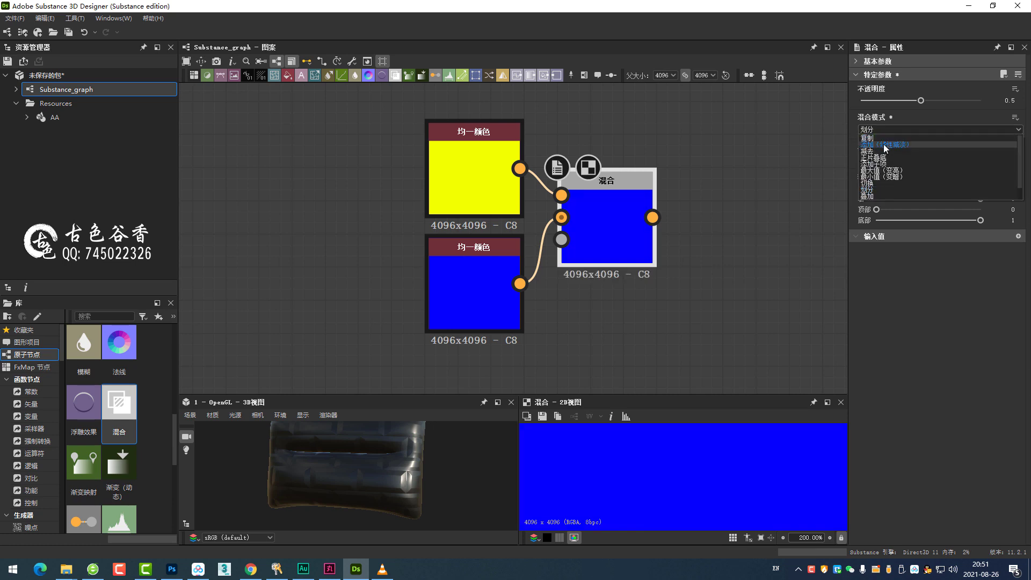
pyautogui.click(884, 146)
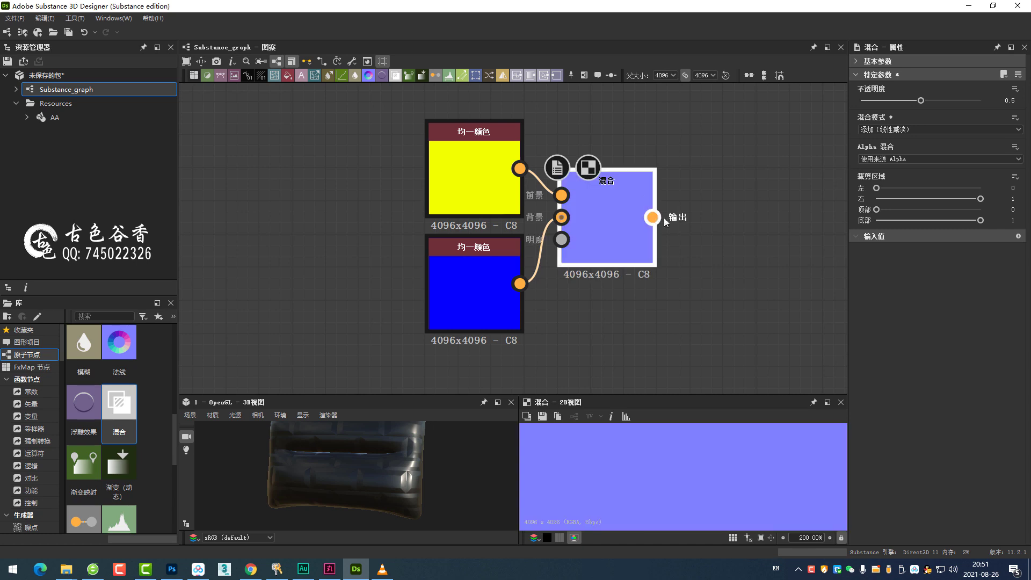
pyautogui.click(600, 209)
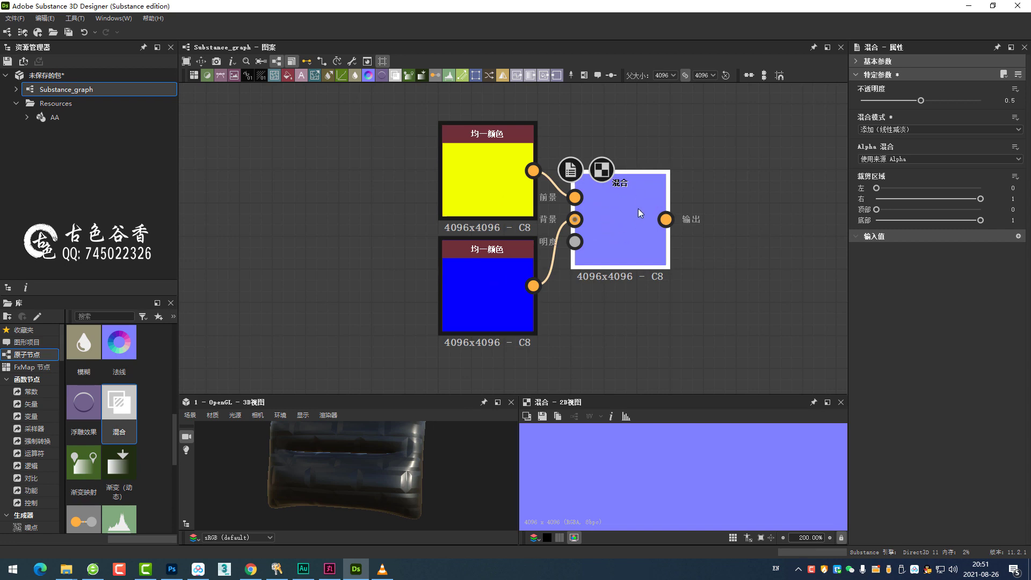
# - Raise the Add (Linear Dodge) opacity to 1 for a pure white output, then reopen the mode list
pyautogui.moveTo(922, 101); pyautogui.dragTo(861, 101)
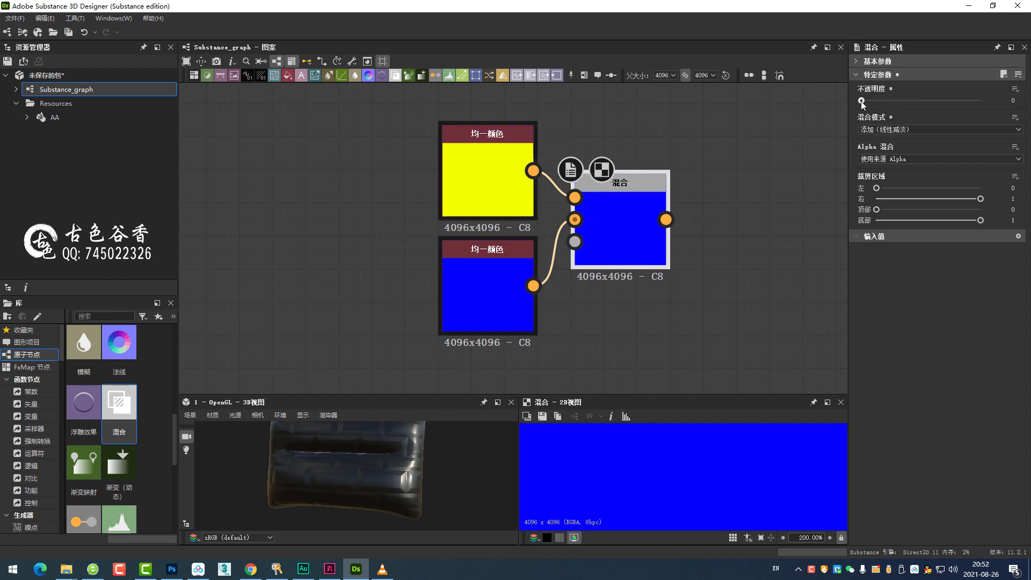
pyautogui.moveTo(862, 101); pyautogui.dragTo(980, 101)
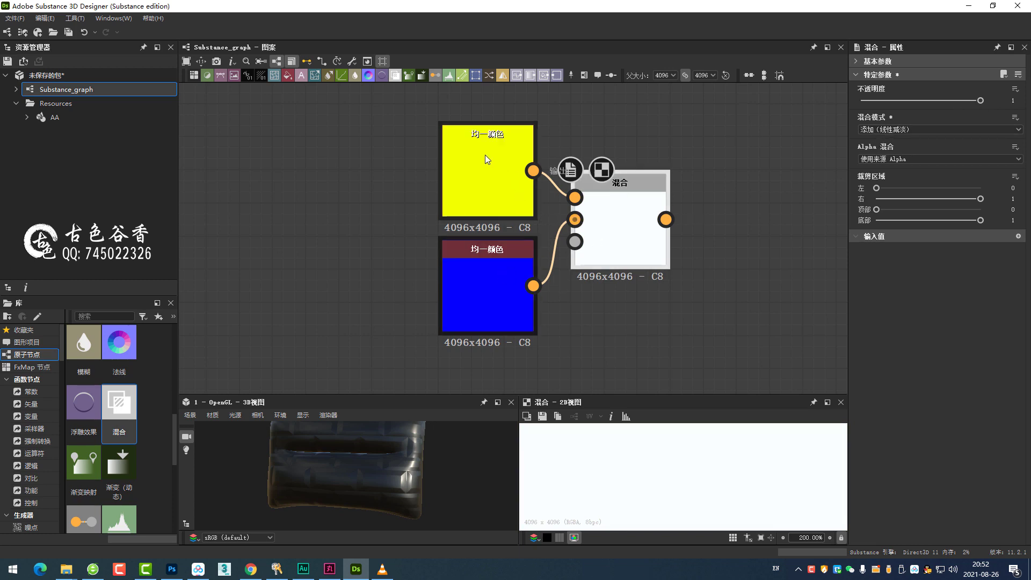
pyautogui.click(487, 286)
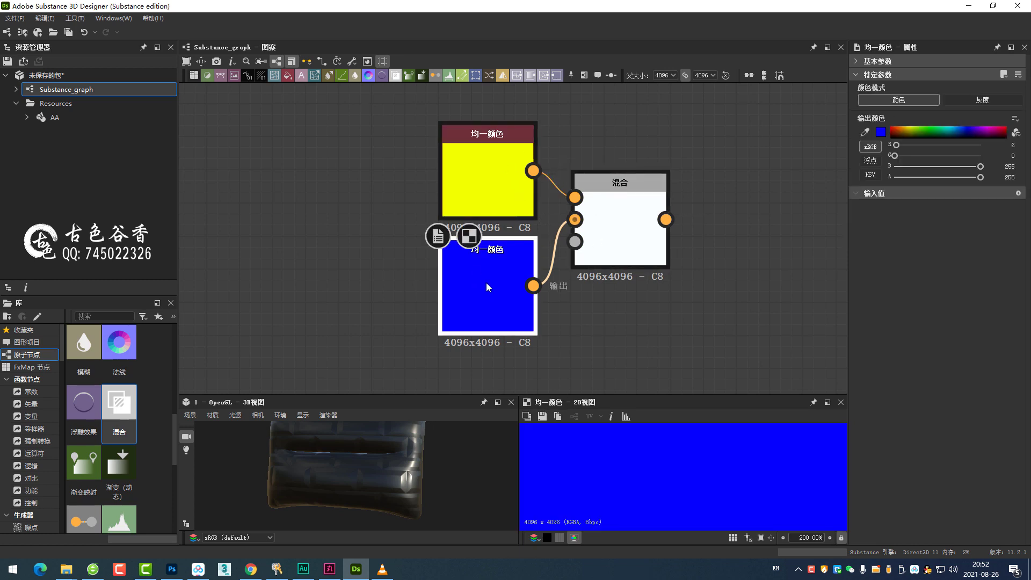
pyautogui.click(623, 220)
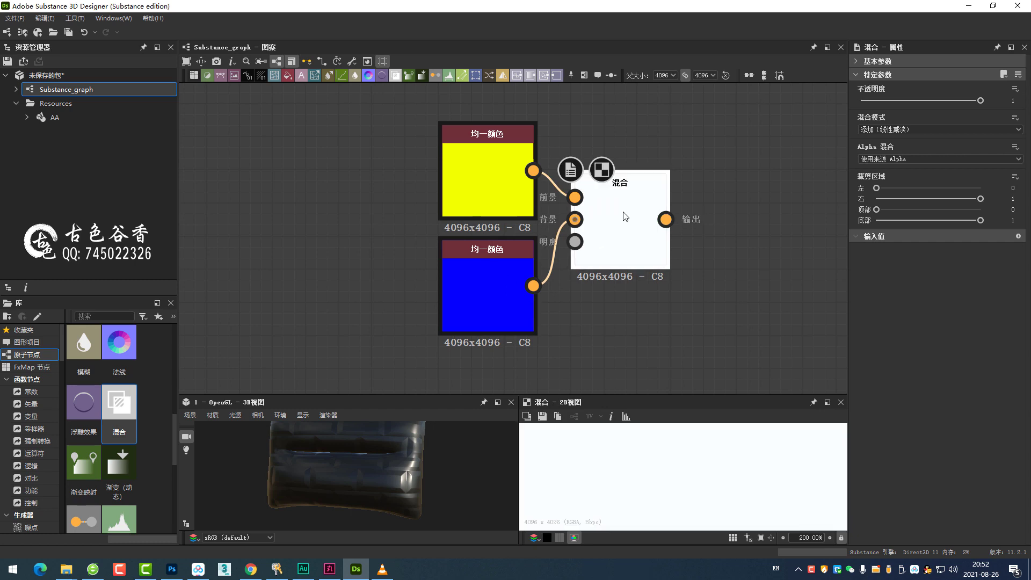
pyautogui.click(902, 133)
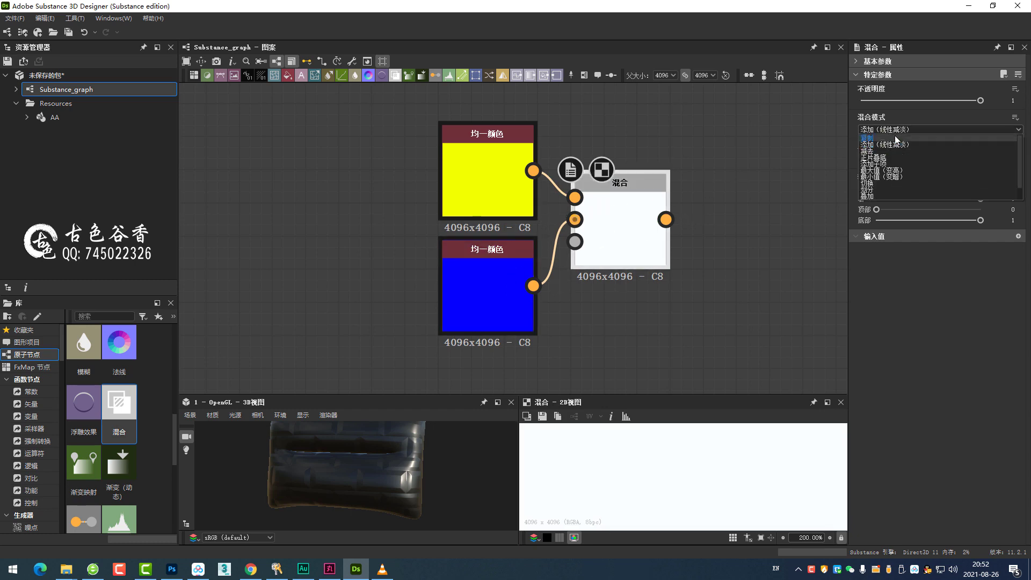
# - Switch the blend mode to Copy and lower the opacity so the blue shows through
pyautogui.click(895, 135)
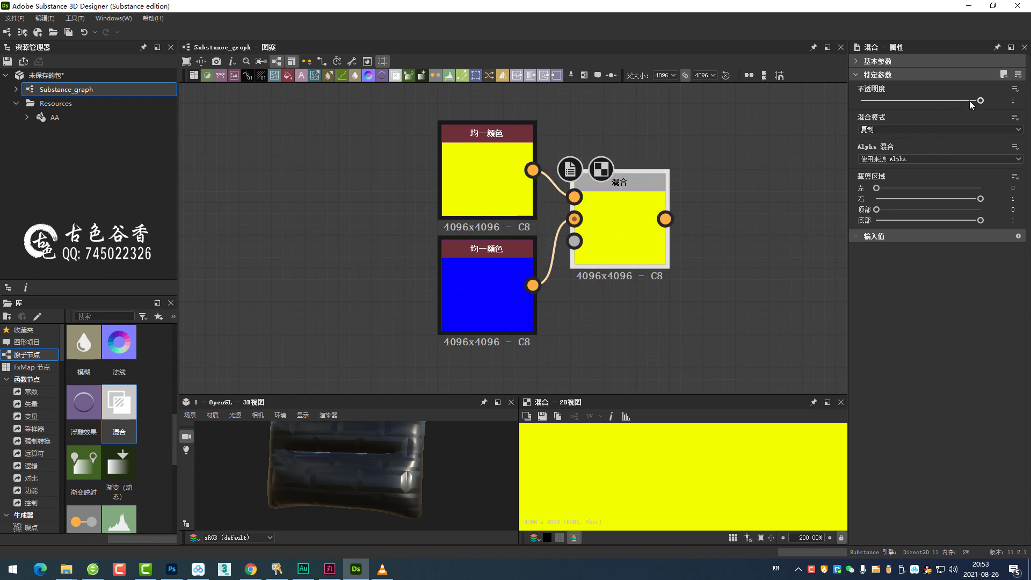
pyautogui.moveTo(981, 101); pyautogui.dragTo(898, 100)
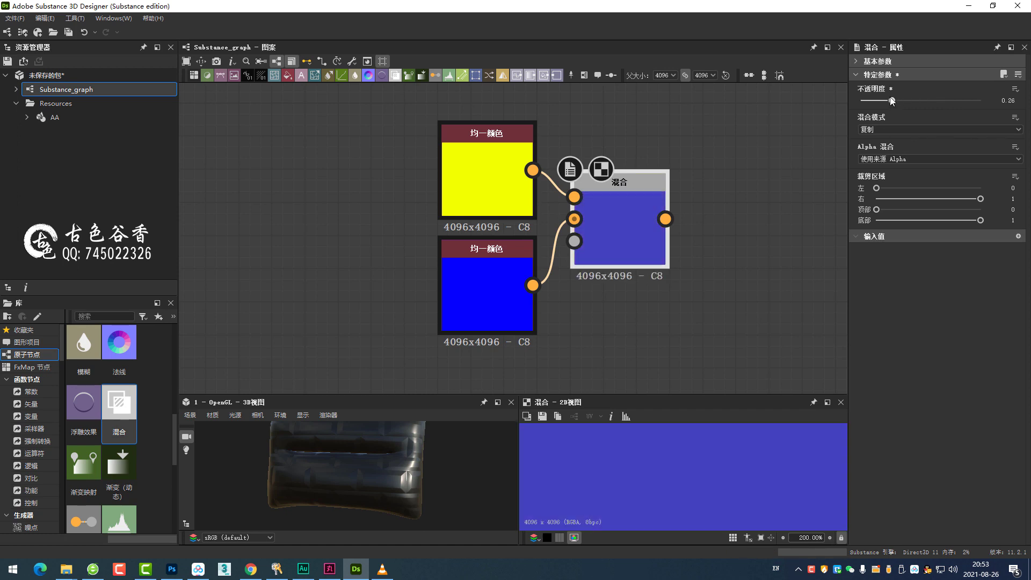
pyautogui.moveTo(902, 101); pyautogui.dragTo(904, 101)
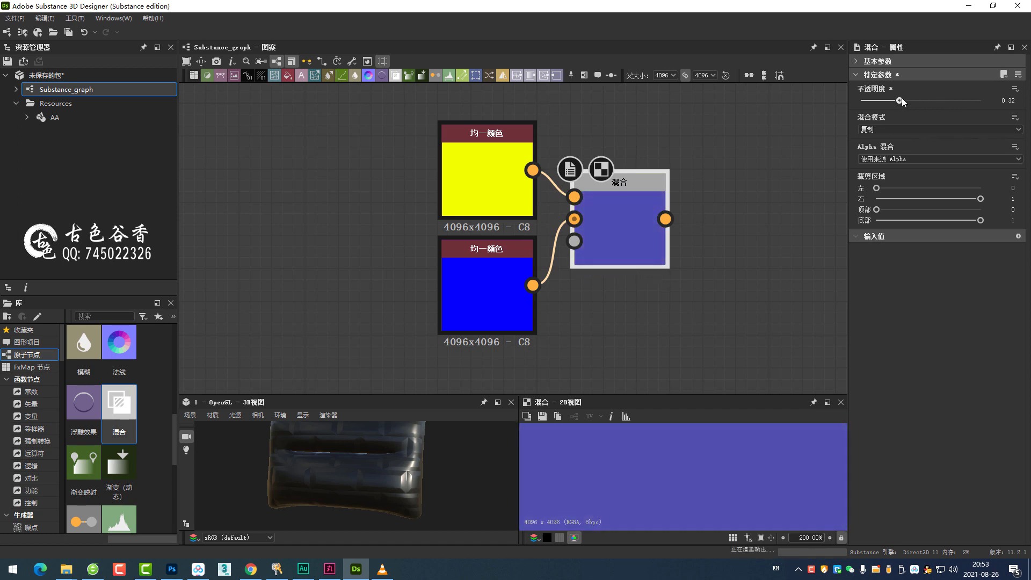
pyautogui.moveTo(681, 211); pyautogui.dragTo(646, 211, button='middle')
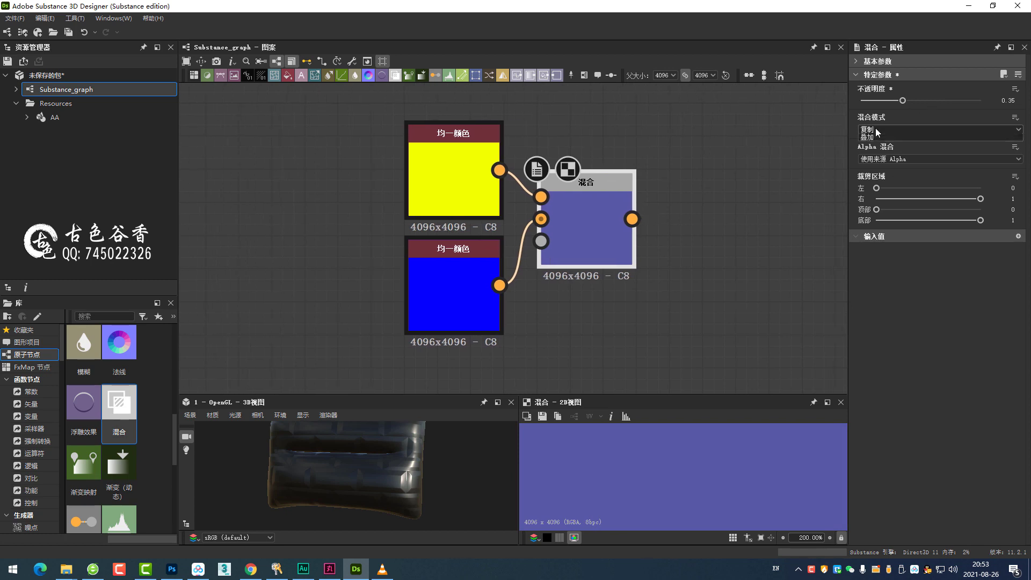
pyautogui.click(875, 131)
pyautogui.click(876, 139)
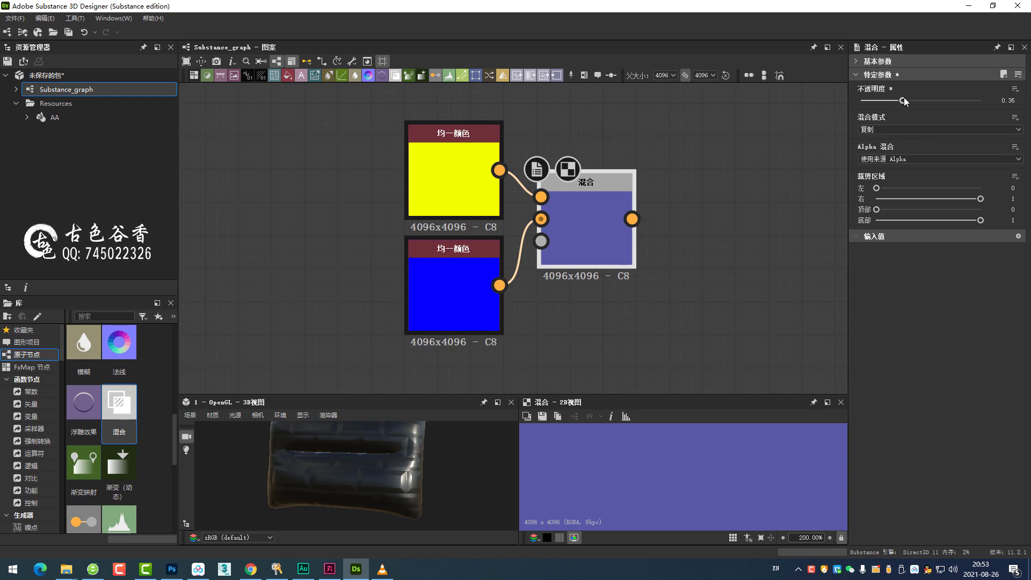
# - Compare low opacity (blue only) with full opacity (solid yellow), leaving opacity at 1
pyautogui.moveTo(904, 101); pyautogui.dragTo(920, 101)
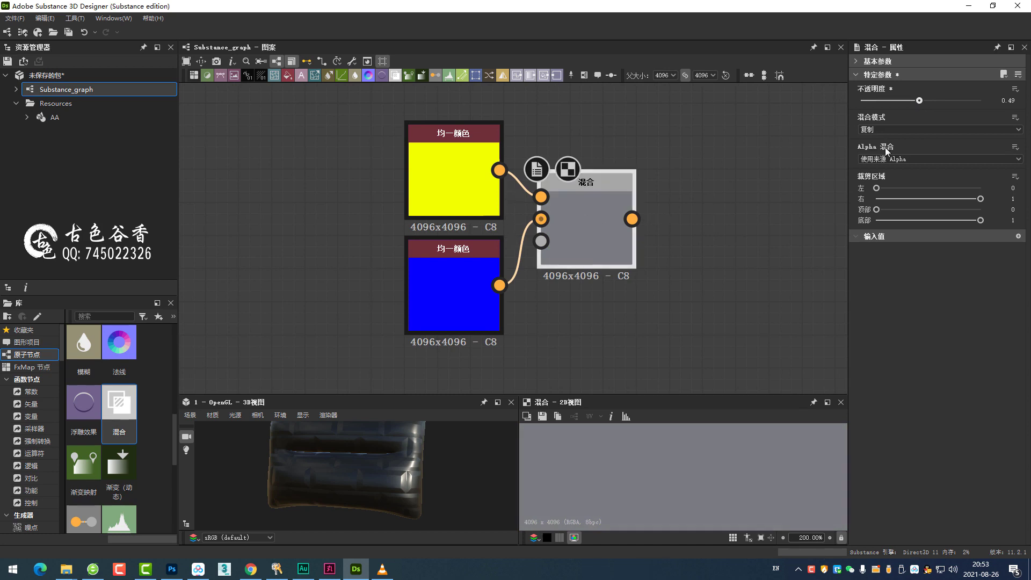
pyautogui.moveTo(919, 101); pyautogui.dragTo(853, 99)
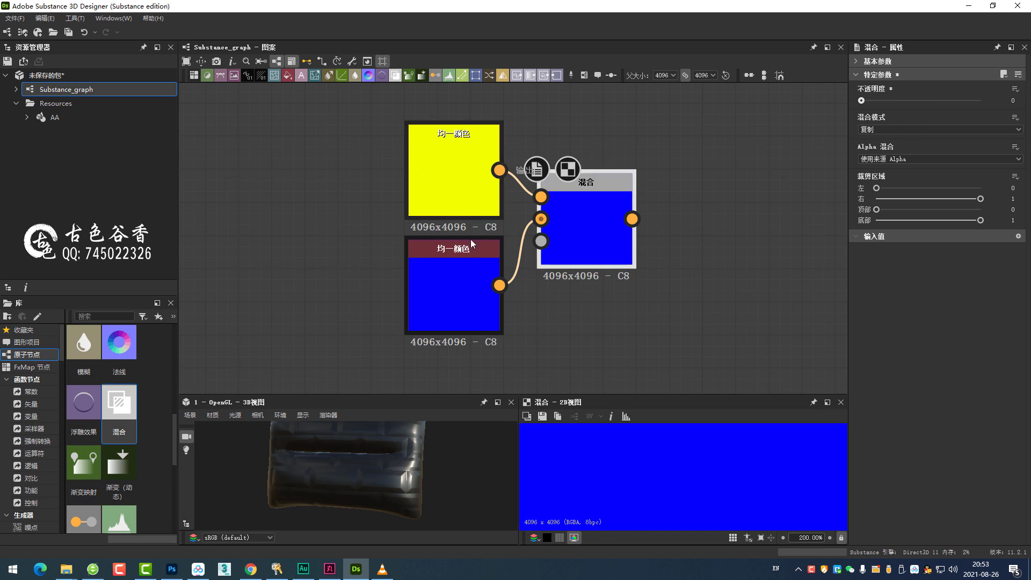
pyautogui.moveTo(439, 260)
pyautogui.mouseDown()
pyautogui.moveTo(502, 321)
pyautogui.moveTo(441, 262)
pyautogui.mouseUp()
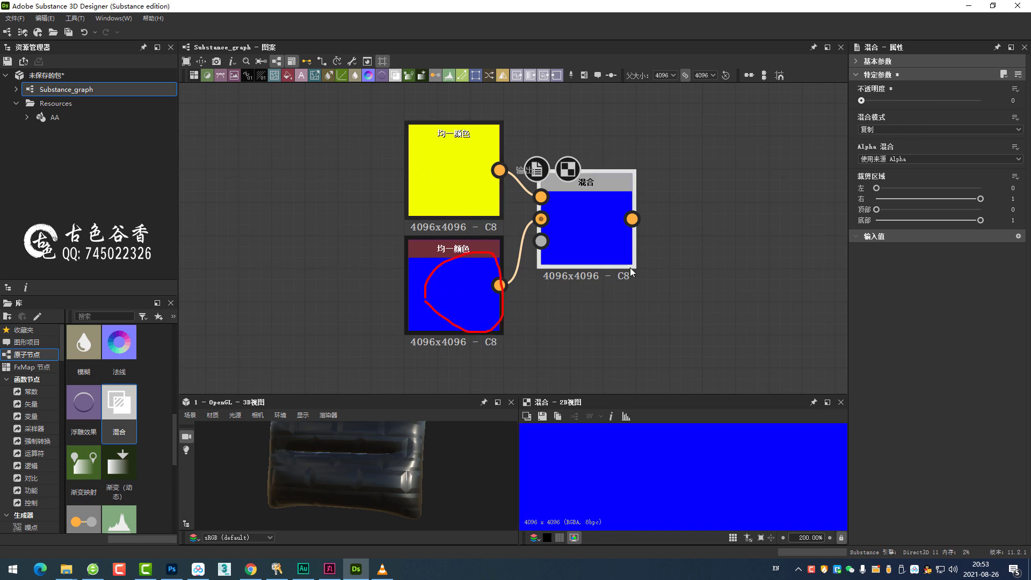
pyautogui.moveTo(865, 103); pyautogui.dragTo(980, 101)
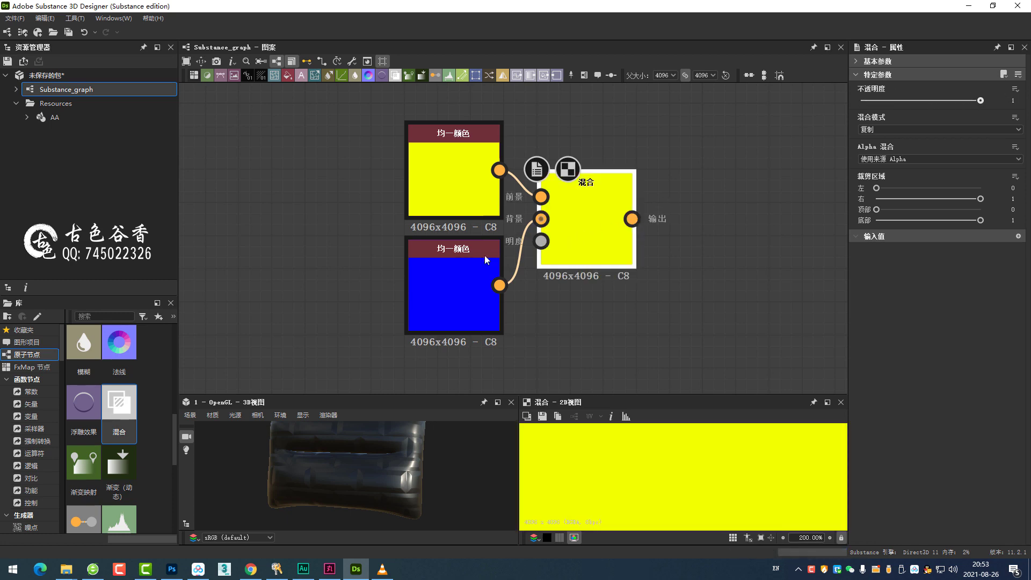
pyautogui.moveTo(411, 155)
pyautogui.mouseDown()
pyautogui.moveTo(455, 183)
pyautogui.moveTo(404, 163)
pyautogui.mouseUp()
pyautogui.moveTo(406, 255); pyautogui.dragTo(486, 343)
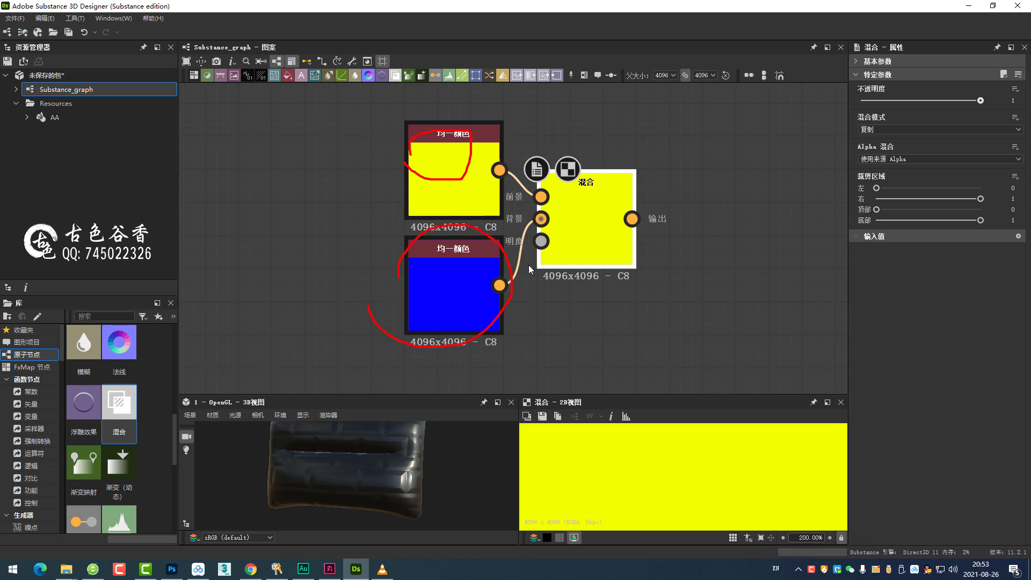
pyautogui.moveTo(564, 284); pyautogui.dragTo(560, 282, button='middle')
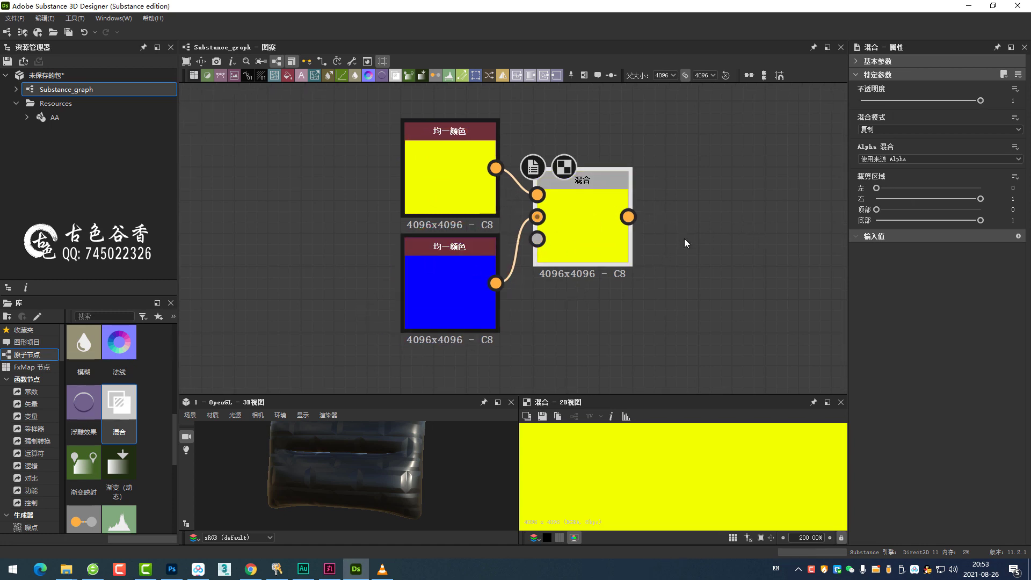
# - Zoom out and move both the yellow and blue colour nodes farther left of the Blend node
pyautogui.scroll(-1, 553, 230)
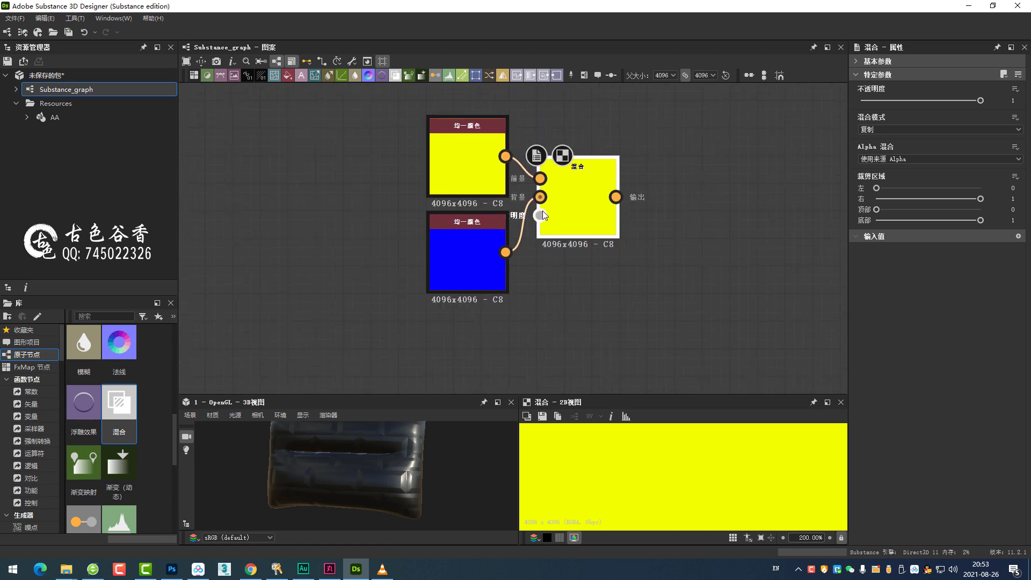
pyautogui.moveTo(519, 344)
pyautogui.mouseDown()
pyautogui.moveTo(429, 164)
pyautogui.moveTo(377, 156)
pyautogui.mouseUp()
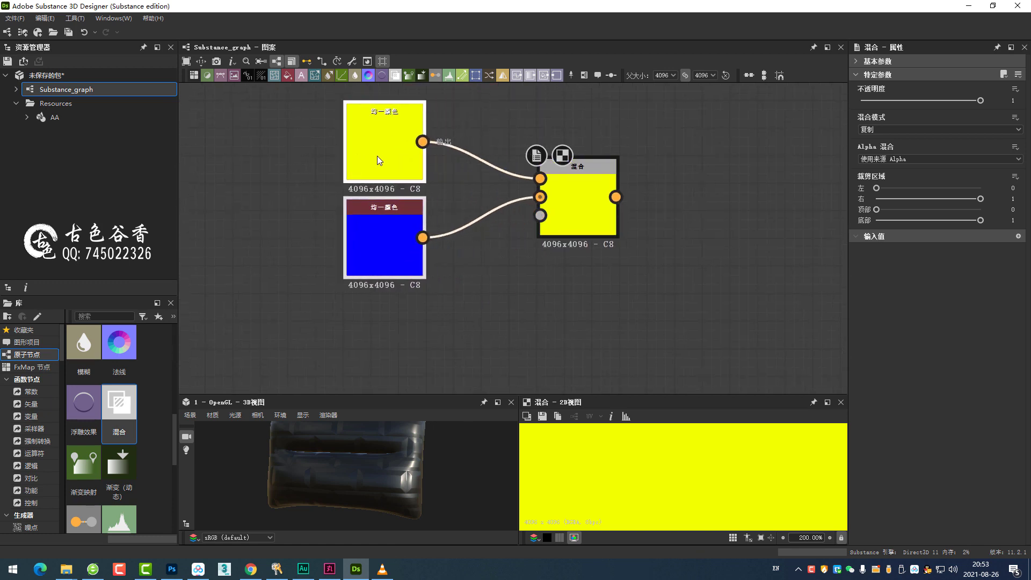
pyautogui.moveTo(466, 248); pyautogui.dragTo(513, 237, button='middle')
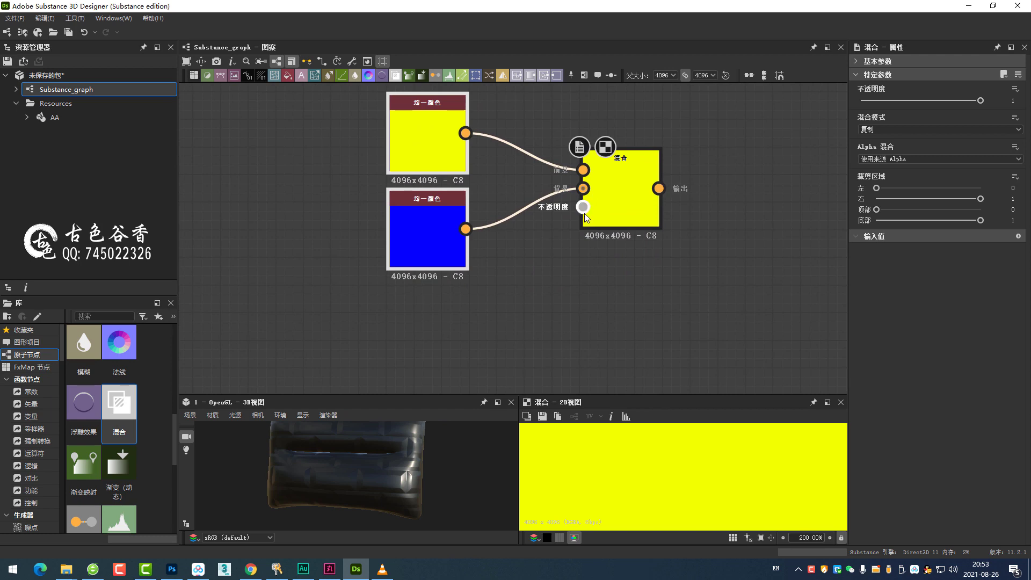
pyautogui.moveTo(574, 221); pyautogui.dragTo(553, 239, button='middle')
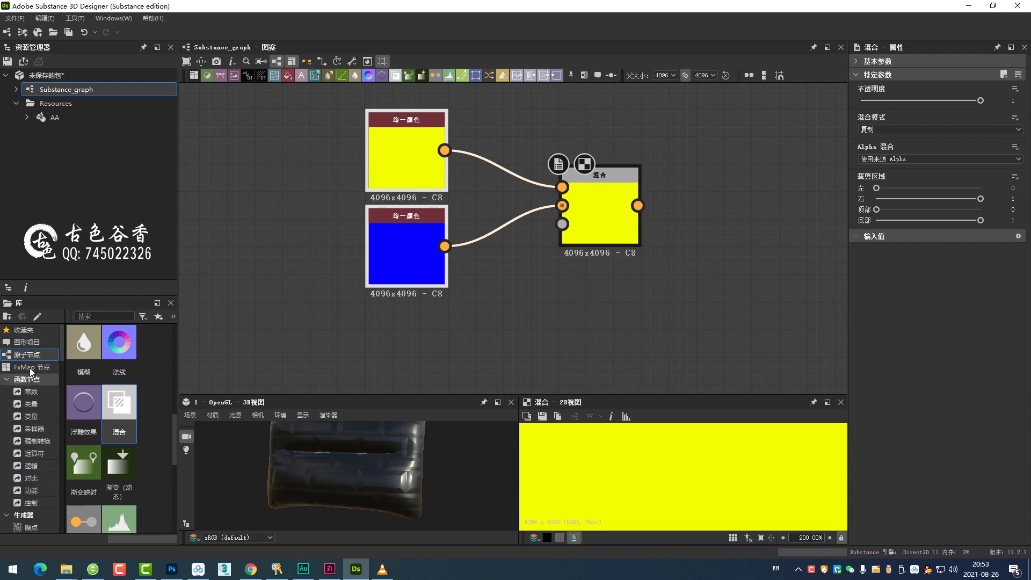
# - Add a Checker 1 node from Generators > Patterns and wire it to the Blend's opacity input
pyautogui.click(25, 343)
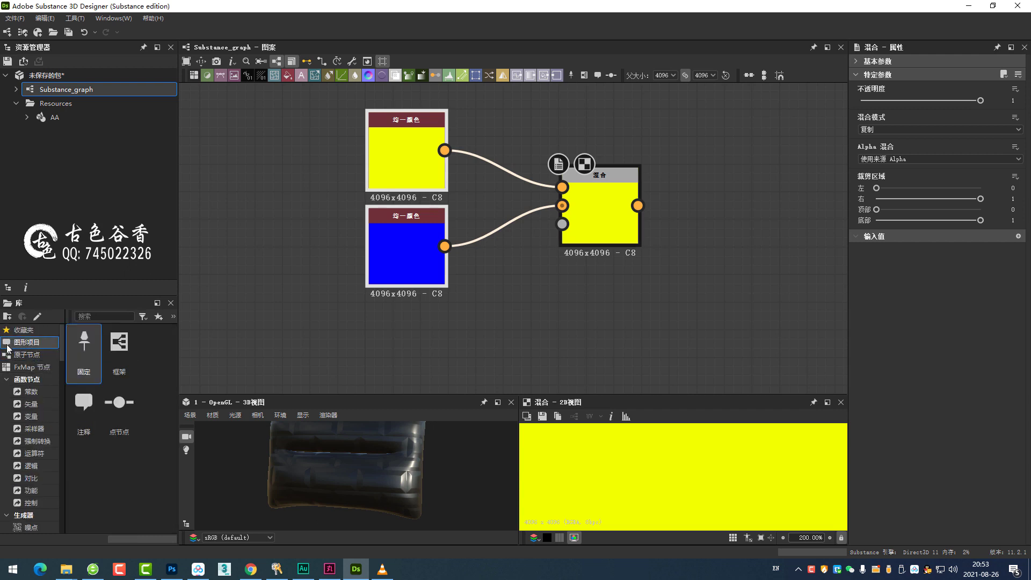
pyautogui.scroll(-1, 26, 424)
pyautogui.scroll(-1, 22, 461)
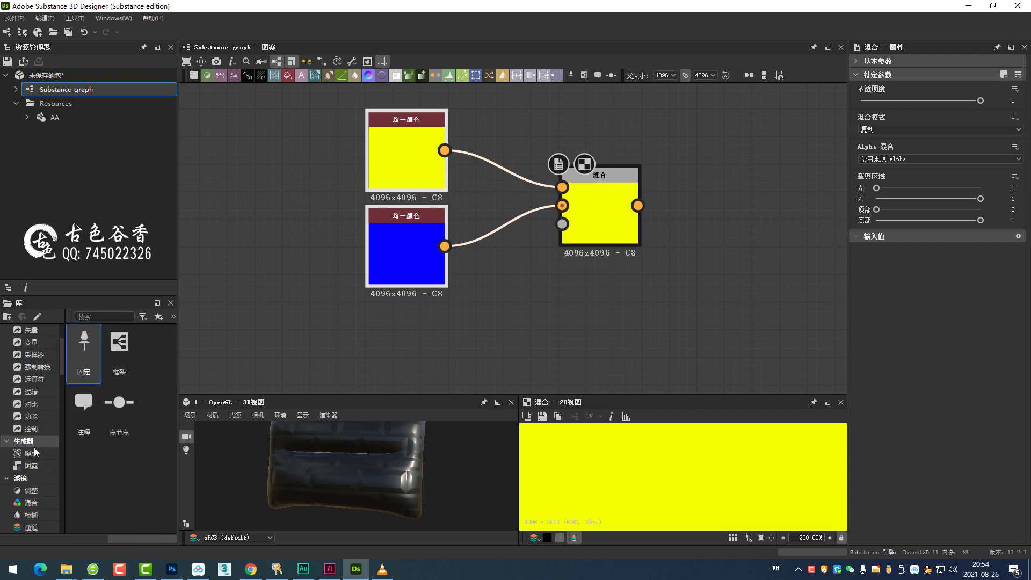
pyautogui.click(26, 468)
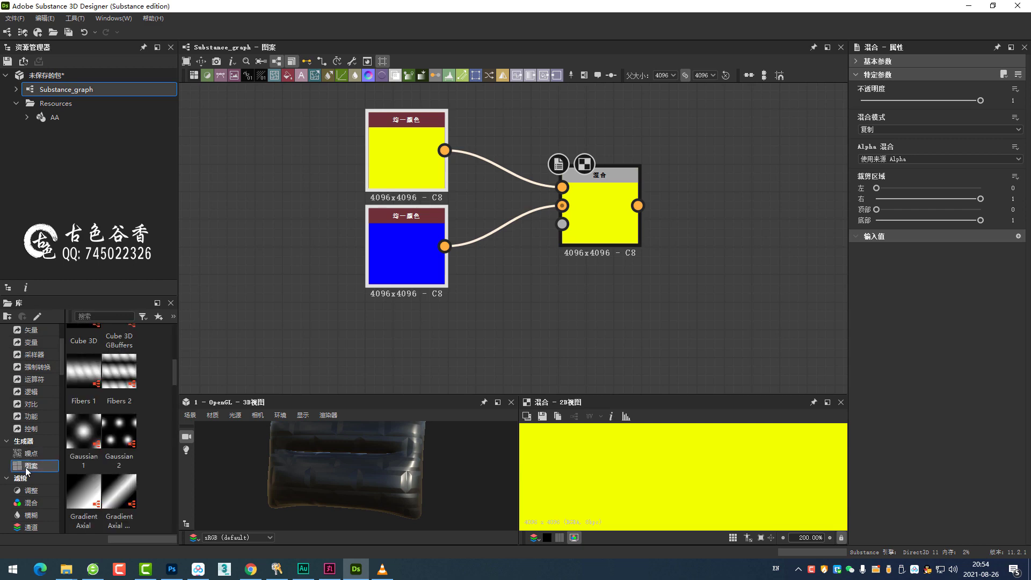
pyautogui.scroll(3, 121, 440)
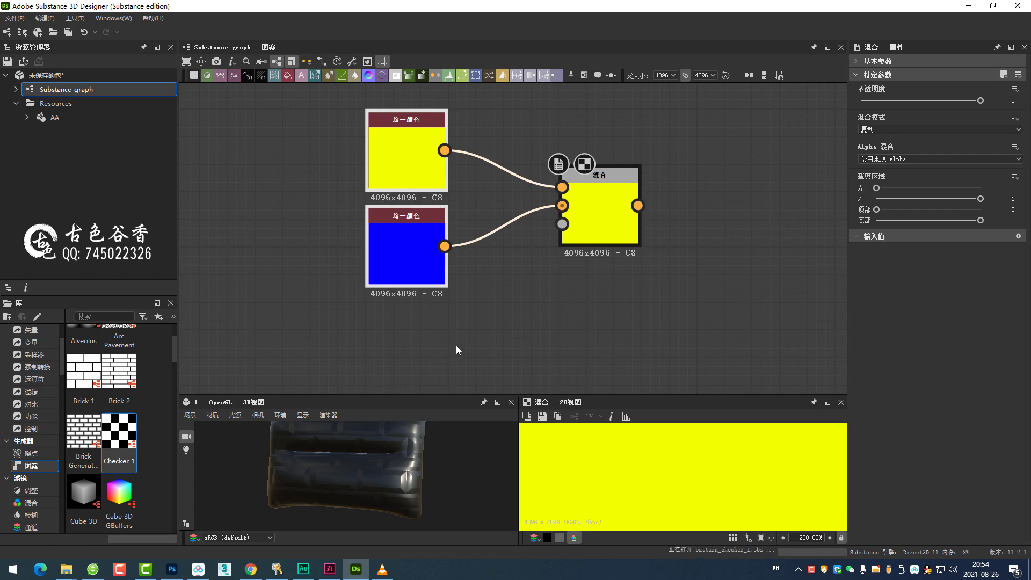
pyautogui.moveTo(117, 441)
pyautogui.mouseDown()
pyautogui.moveTo(457, 350)
pyautogui.moveTo(562, 224)
pyautogui.mouseUp()
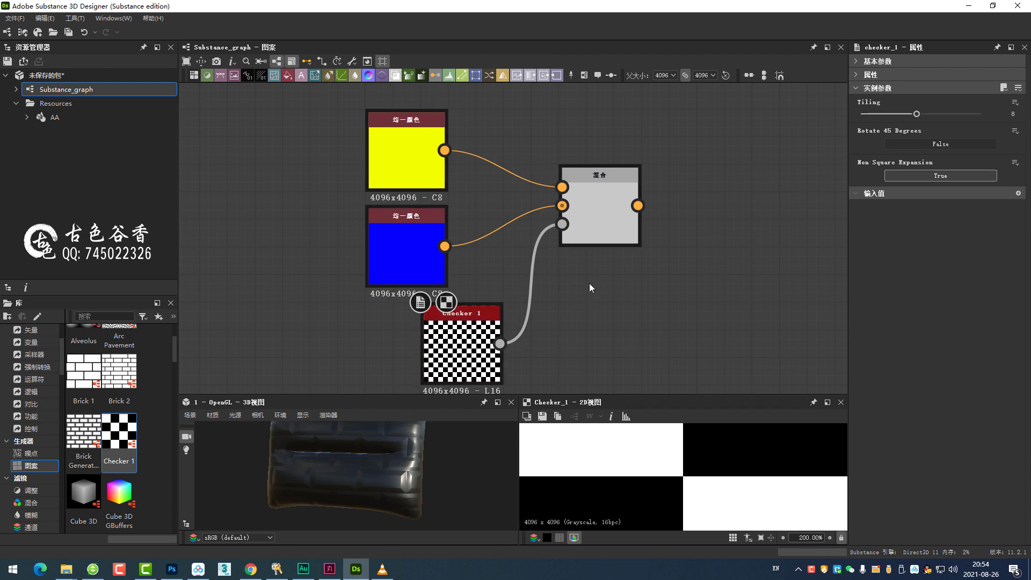
# - Preview the Blend's yellow-blue checkerboard in 2D, zoom in, and enlarge the preview panels
pyautogui.doubleClick(596, 225)
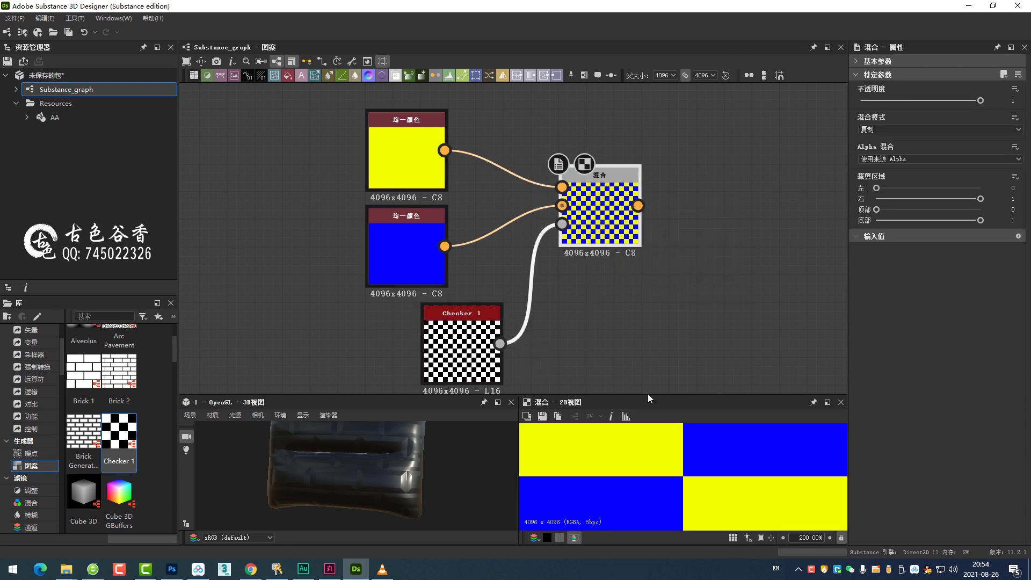
pyautogui.scroll(-1, 666, 444)
pyautogui.scroll(-2, 660, 450)
pyautogui.scroll(-2, 660, 454)
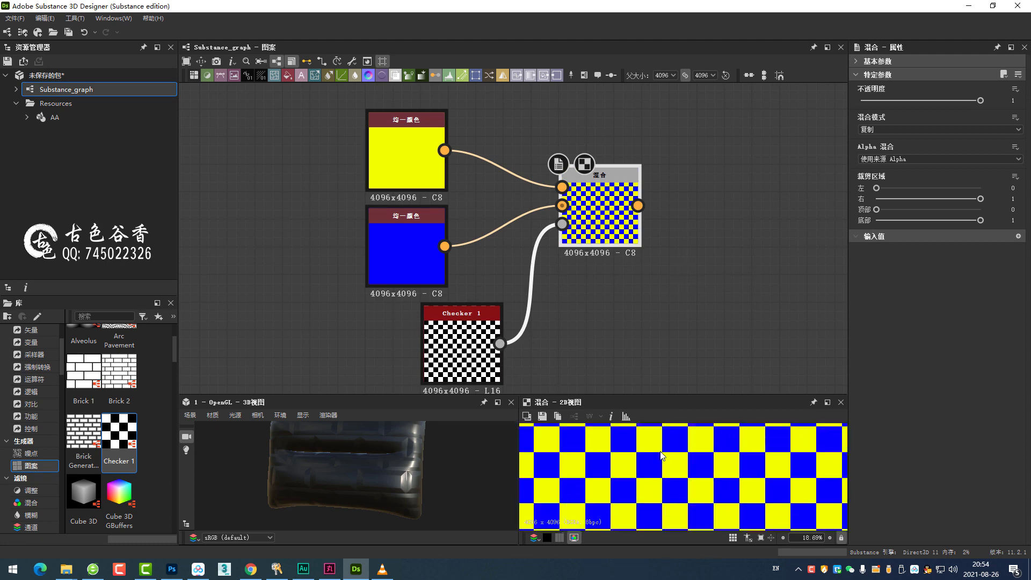
pyautogui.scroll(-2, 661, 455)
pyautogui.scroll(-1, 662, 455)
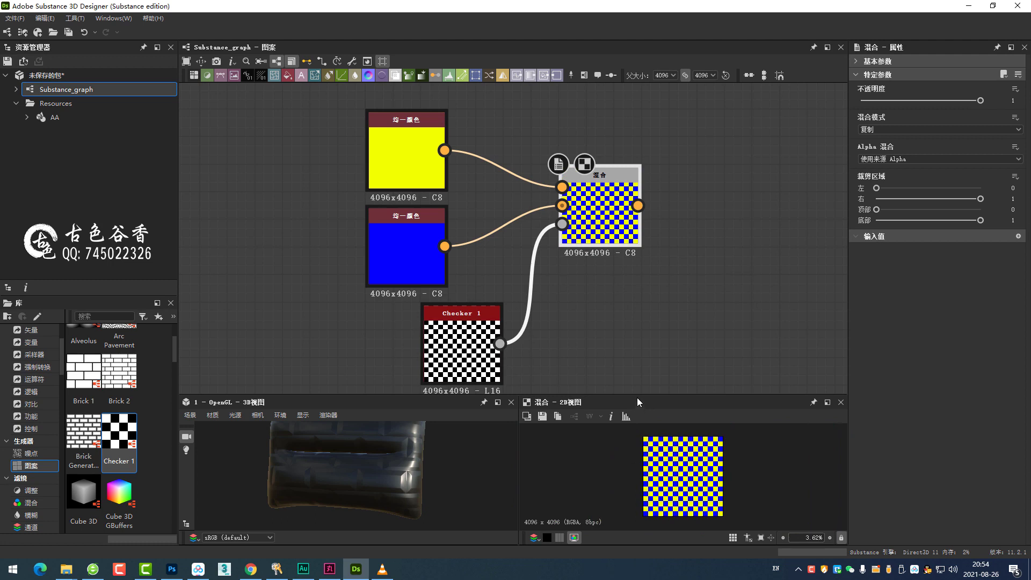
pyautogui.moveTo(637, 395); pyautogui.dragTo(632, 378)
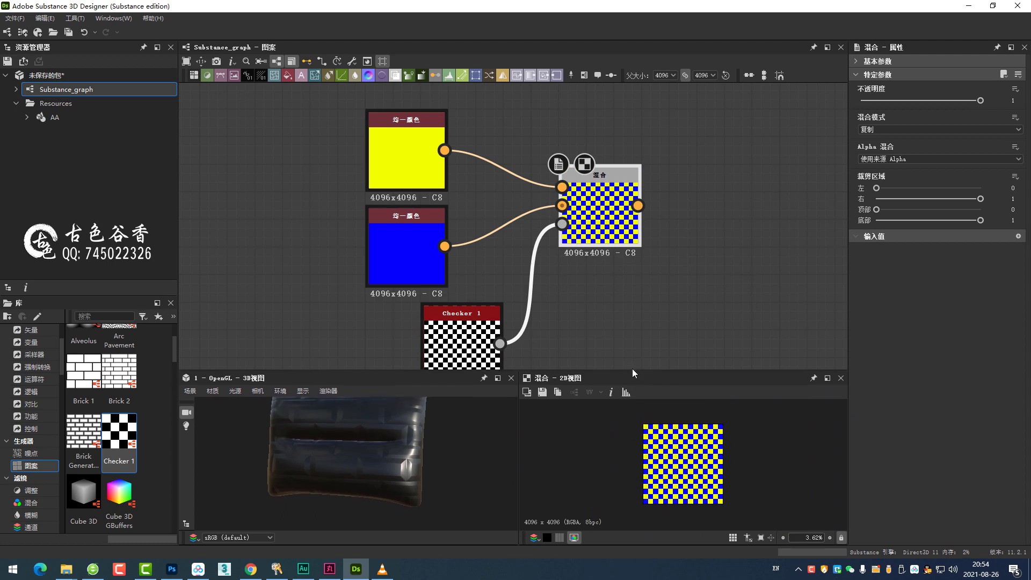
pyautogui.scroll(2, 690, 473)
pyautogui.scroll(2, 688, 462)
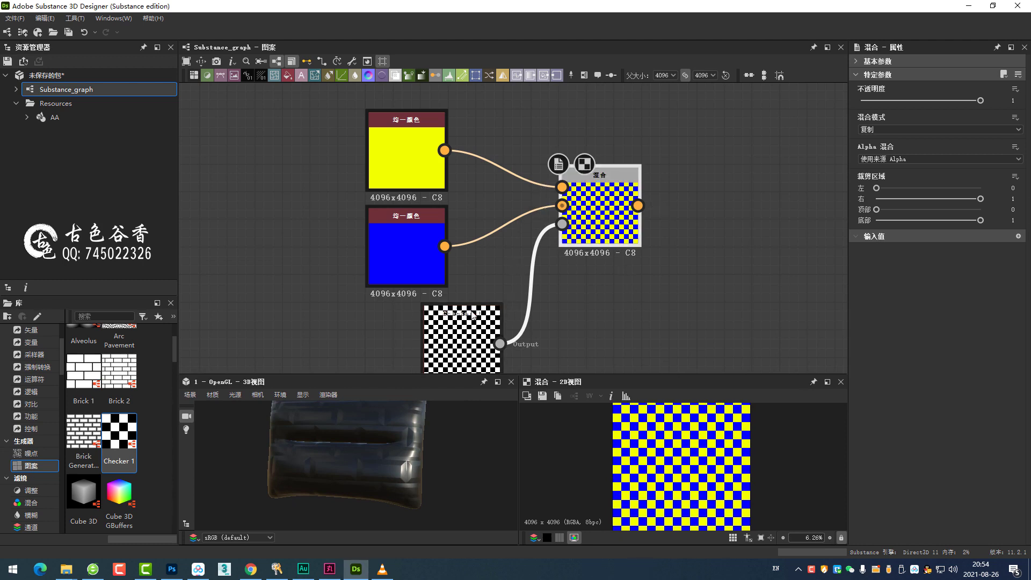
# - Reposition the Checker 1 node and connect it to the Blend node's Opacity input
pyautogui.moveTo(473, 316); pyautogui.dragTo(500, 289)
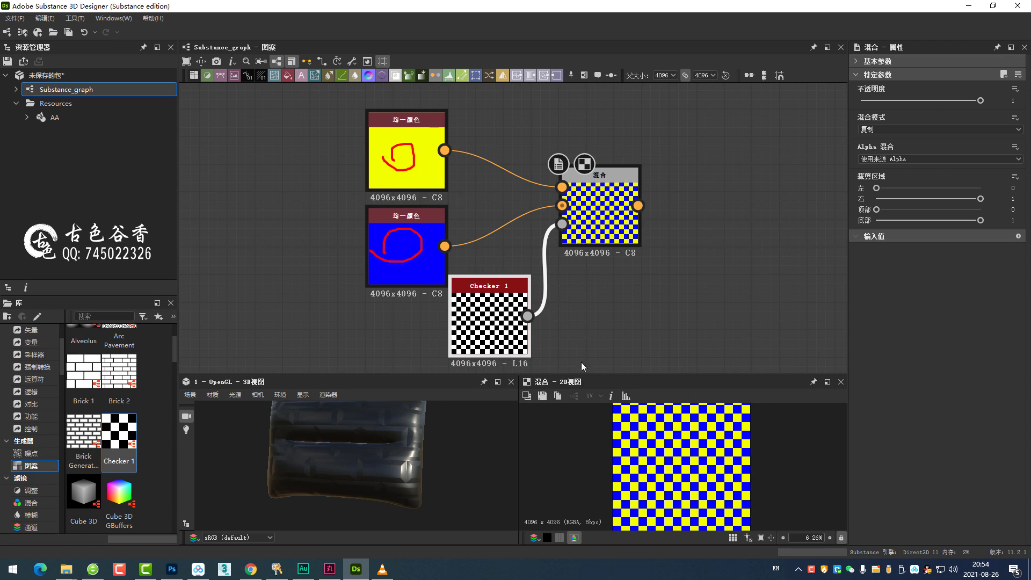
pyautogui.moveTo(656, 441); pyautogui.dragTo(660, 456, button='middle')
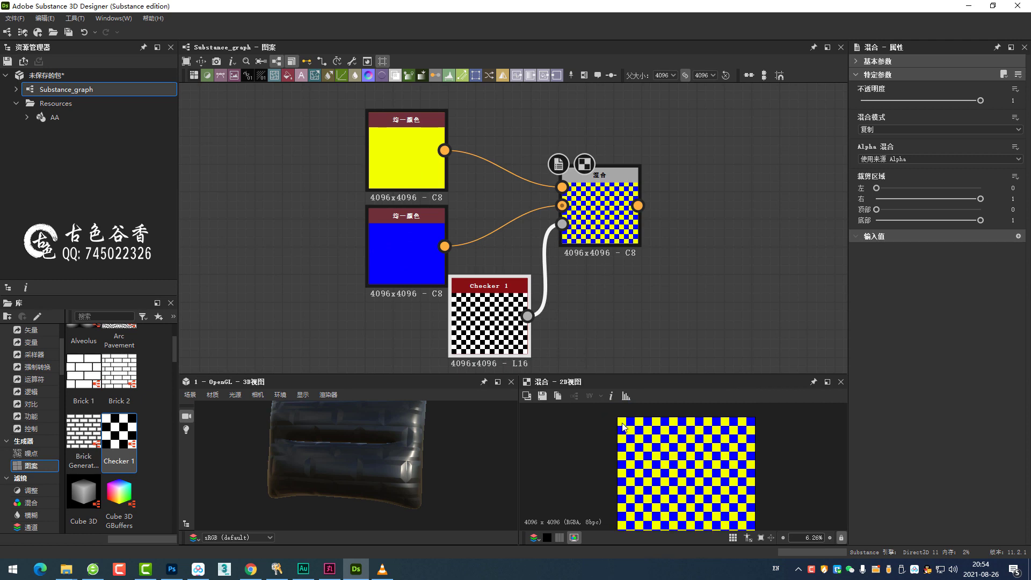
pyautogui.moveTo(488, 320); pyautogui.dragTo(490, 326, button='middle')
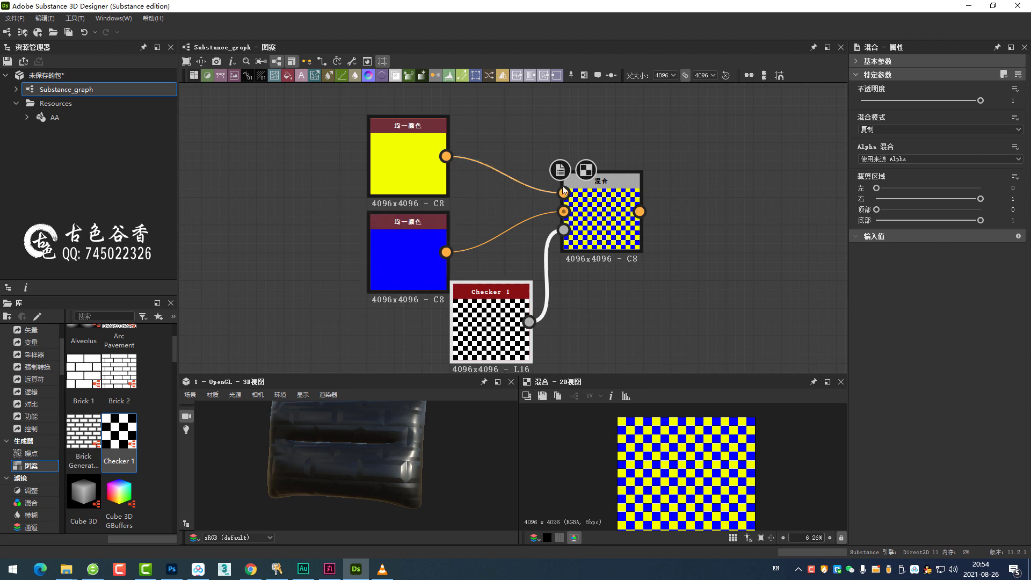
pyautogui.click(596, 213)
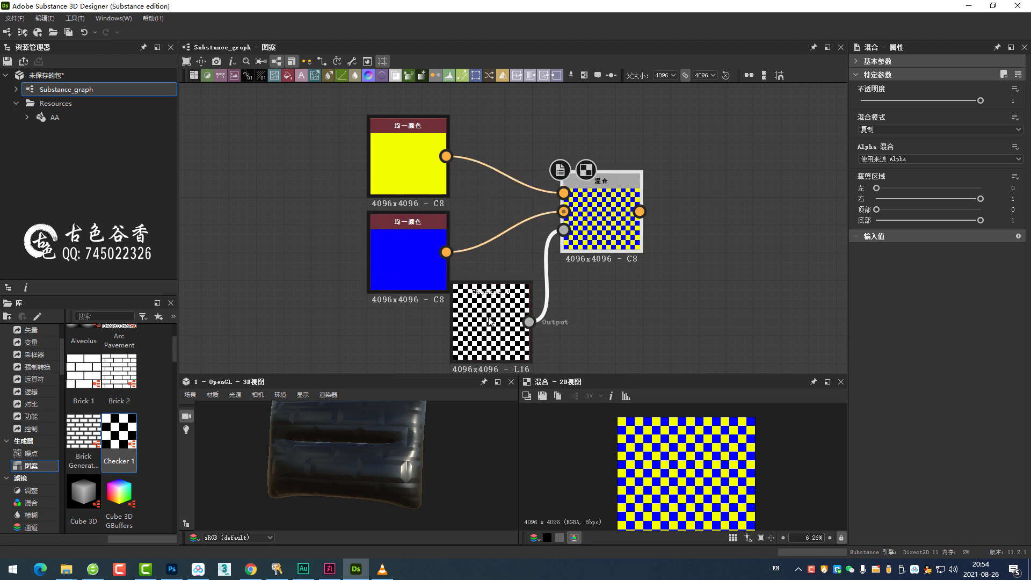
pyautogui.moveTo(454, 326)
pyautogui.mouseDown()
pyautogui.moveTo(531, 263)
pyautogui.moveTo(438, 282)
pyautogui.mouseUp()
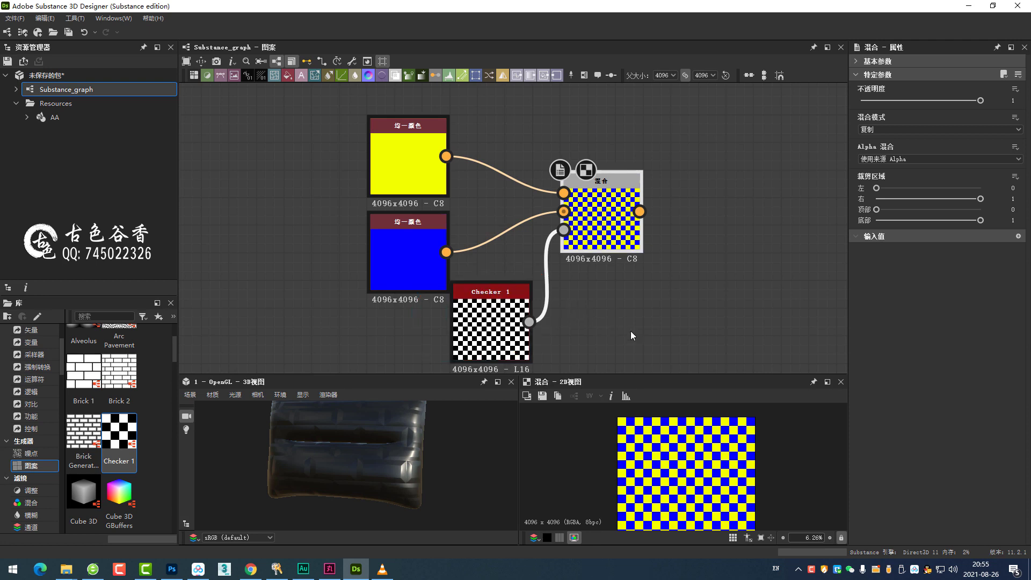
pyautogui.moveTo(508, 303)
pyautogui.mouseDown()
pyautogui.moveTo(529, 322)
pyautogui.moveTo(563, 230)
pyautogui.mouseUp()
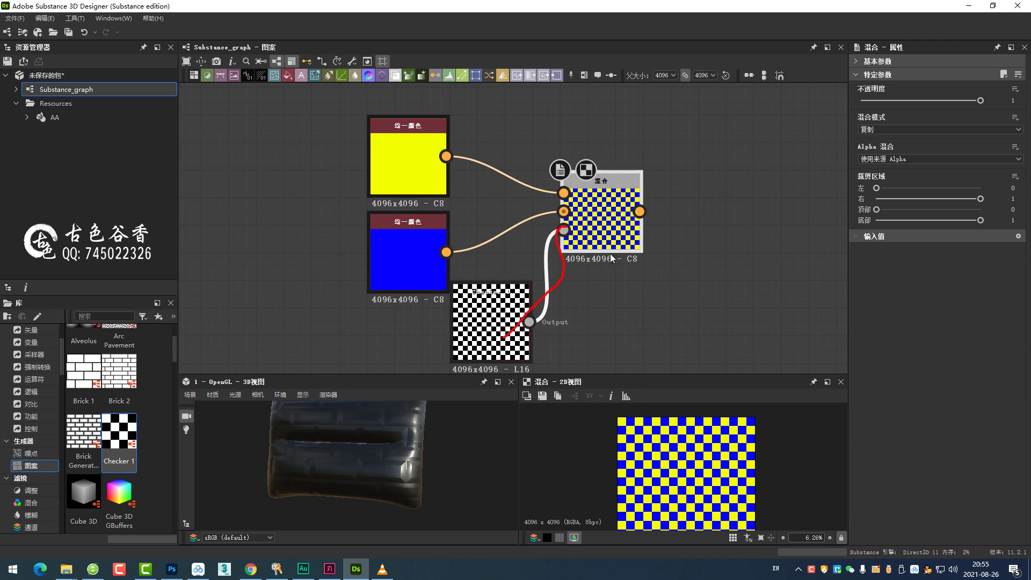
pyautogui.moveTo(668, 285)
pyautogui.mouseDown(button='middle')
pyautogui.moveTo(647, 268)
pyautogui.moveTo(655, 257)
pyautogui.mouseUp(button='middle')
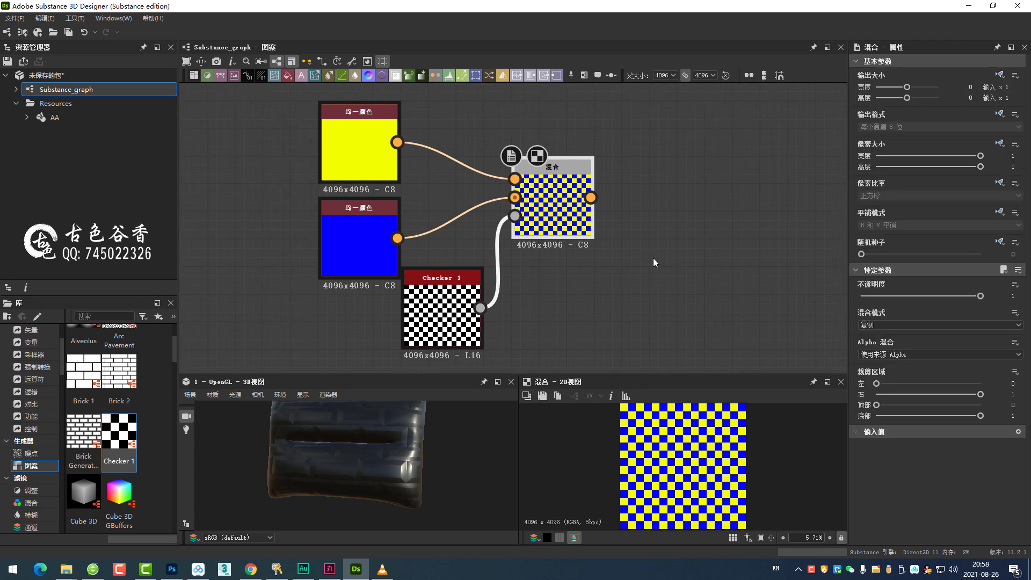
# - Try the Switch and Divide blend modes on the Blend node
pyautogui.click(912, 325)
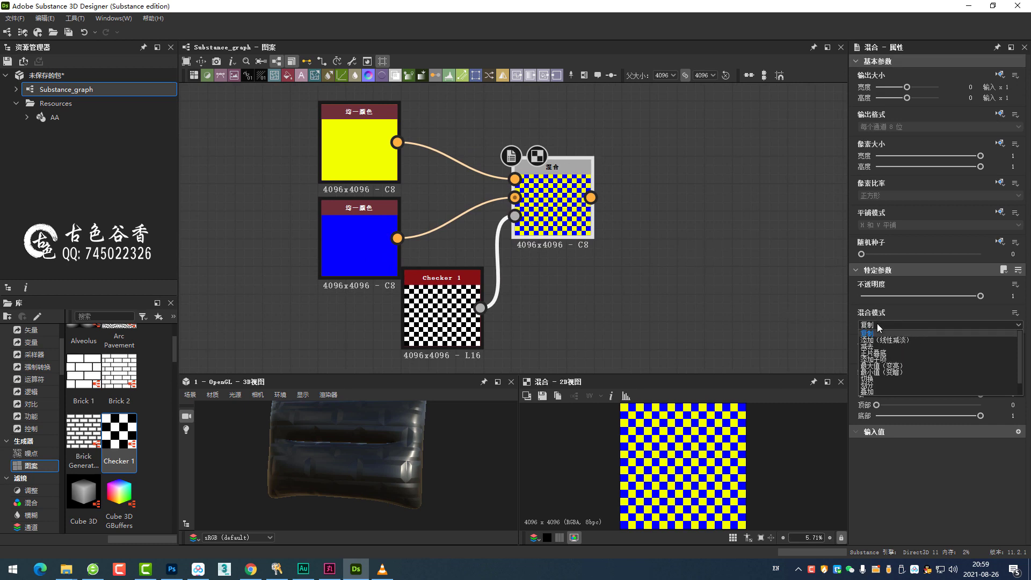
pyautogui.click(874, 379)
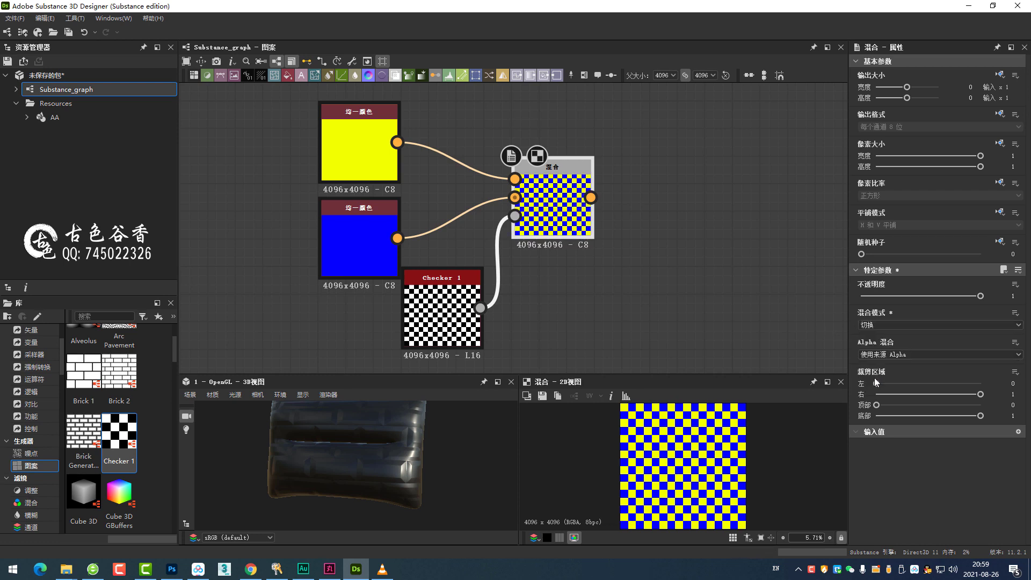
pyautogui.click(888, 327)
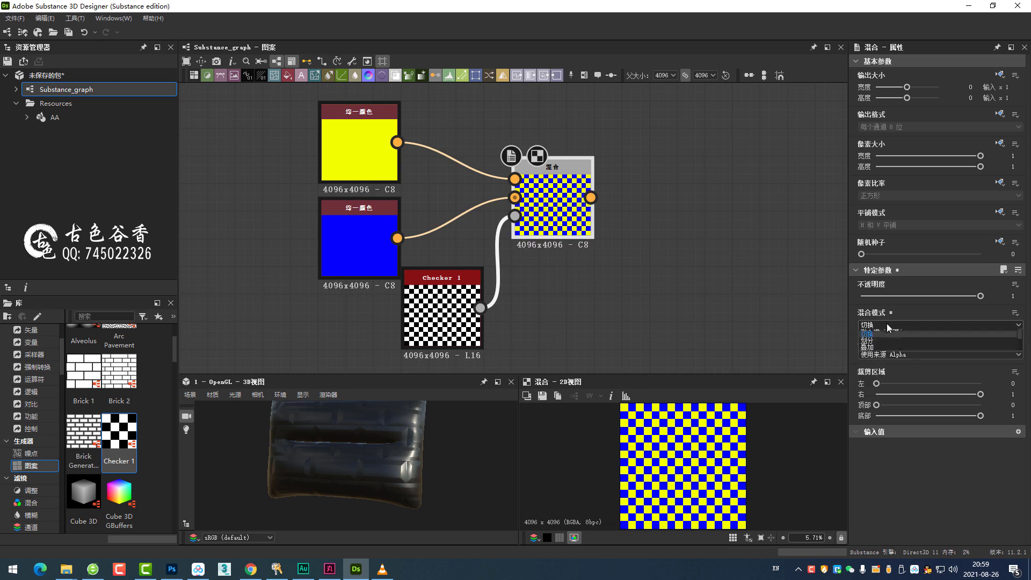
pyautogui.click(881, 386)
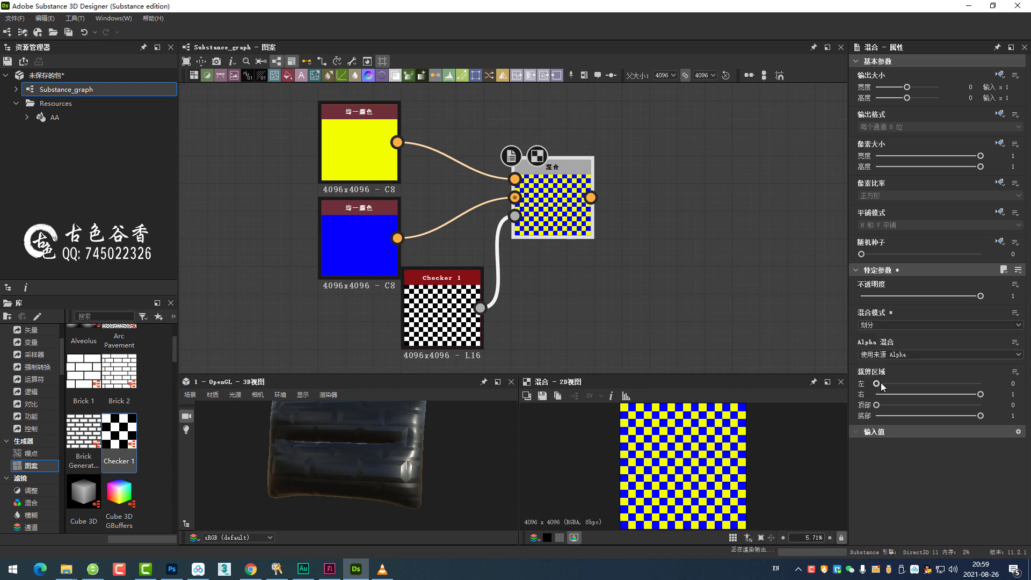
pyautogui.click(887, 325)
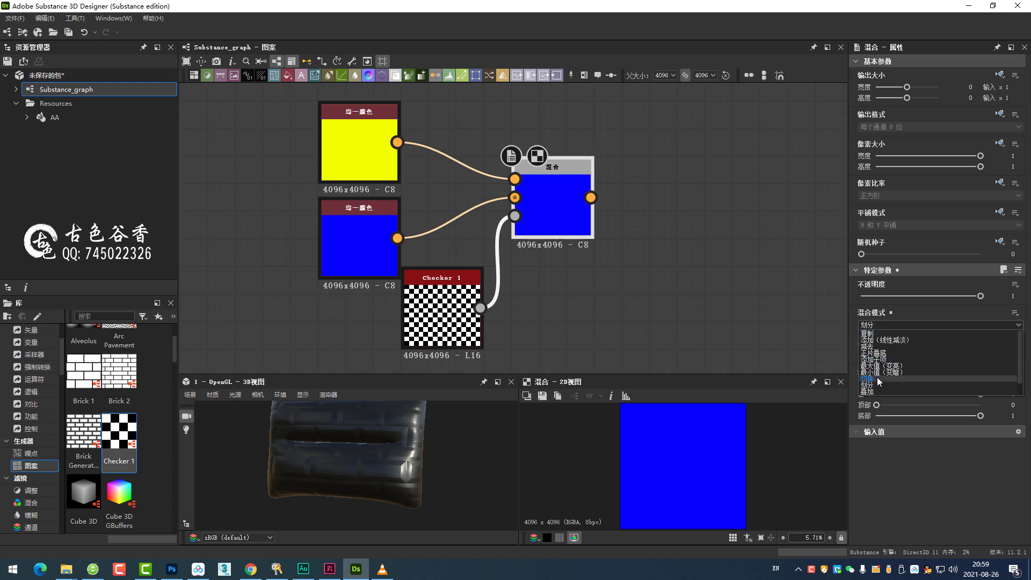
pyautogui.click(878, 377)
pyautogui.click(892, 327)
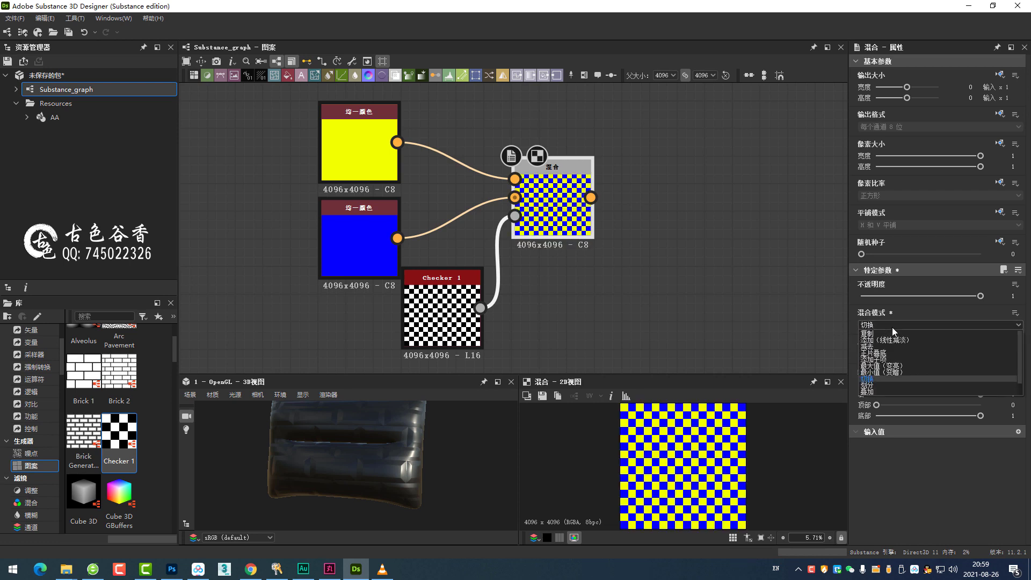
# - Try the Add Sub, Multiply, Subtract and Add (Linear Dodge) blend modes
pyautogui.click(881, 359)
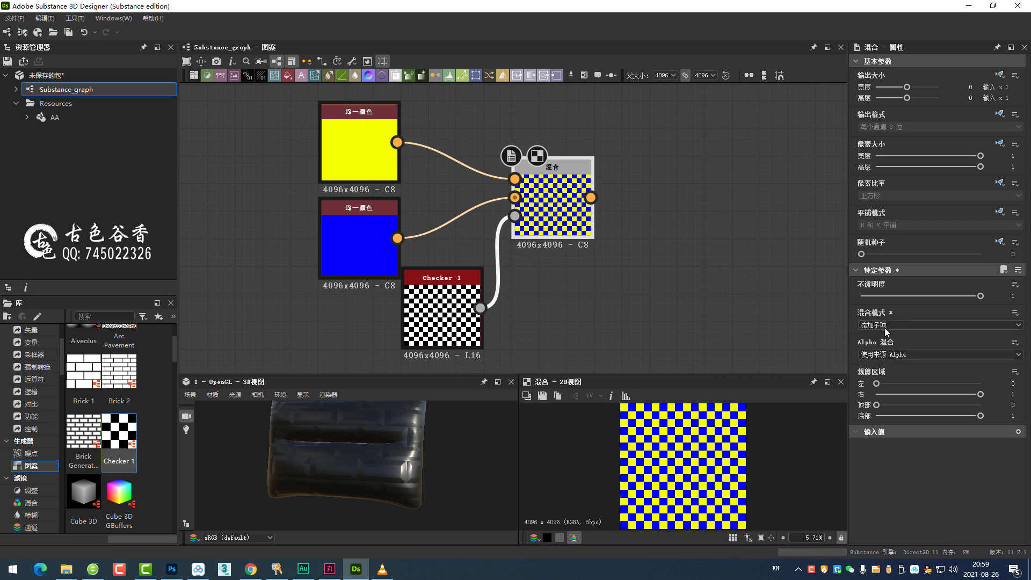
pyautogui.click(886, 326)
pyautogui.click(886, 331)
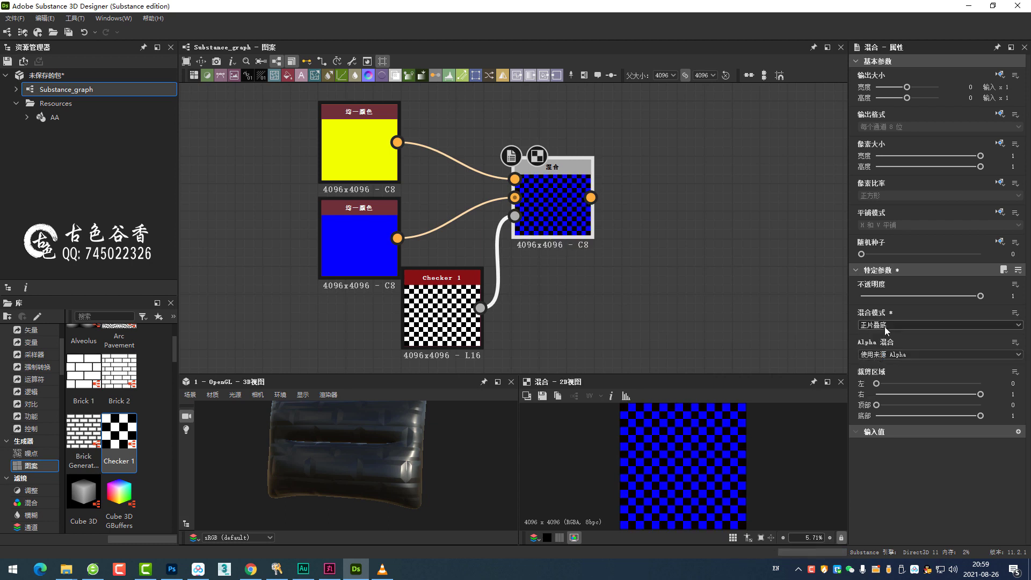
pyautogui.click(887, 343)
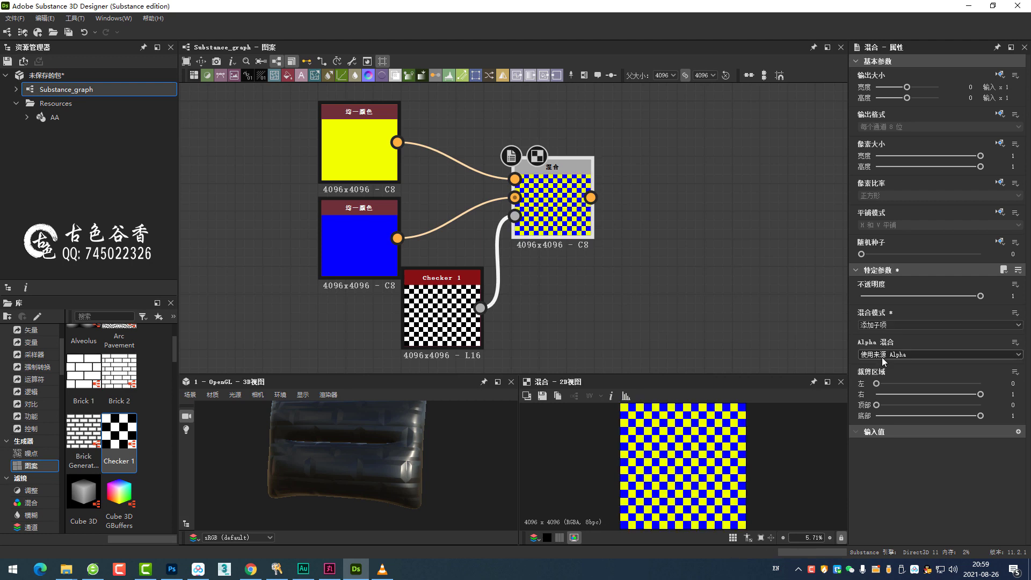
pyautogui.click(888, 326)
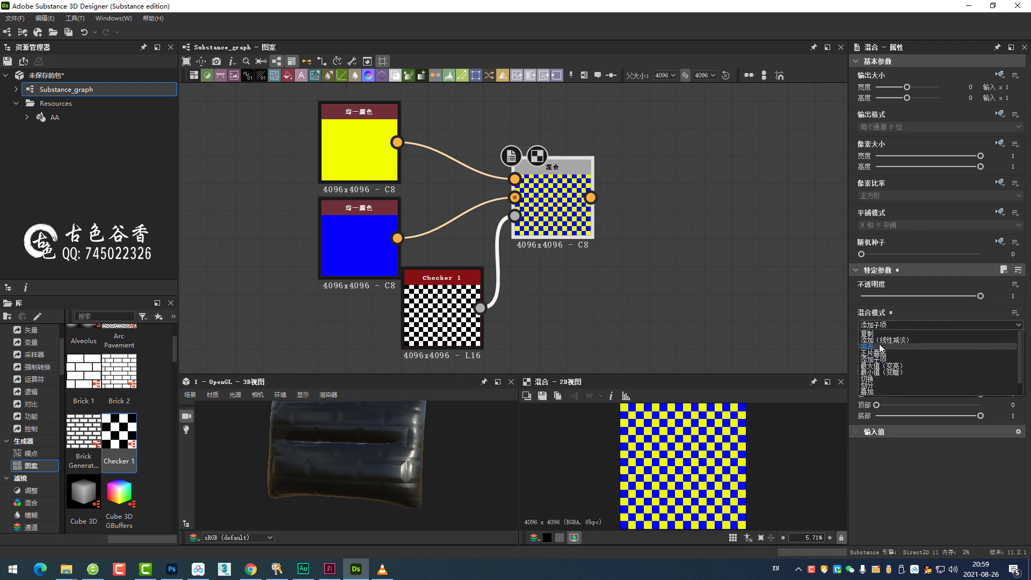
pyautogui.click(880, 347)
pyautogui.click(888, 326)
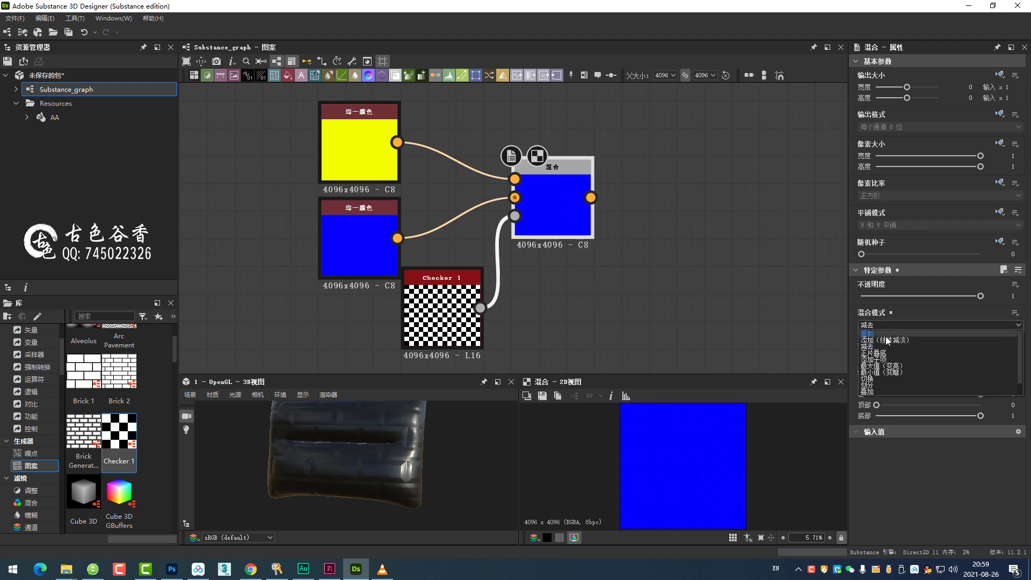
pyautogui.click(893, 322)
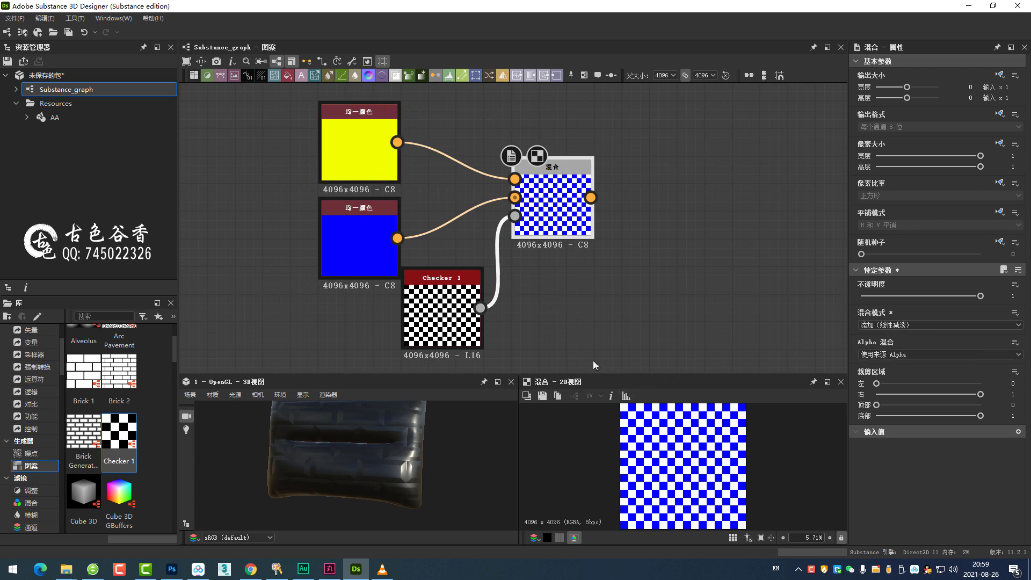
# - Cycle through Copy and Add (Linear Dodge), finishing on Subtract for a solid blue output
pyautogui.click(909, 322)
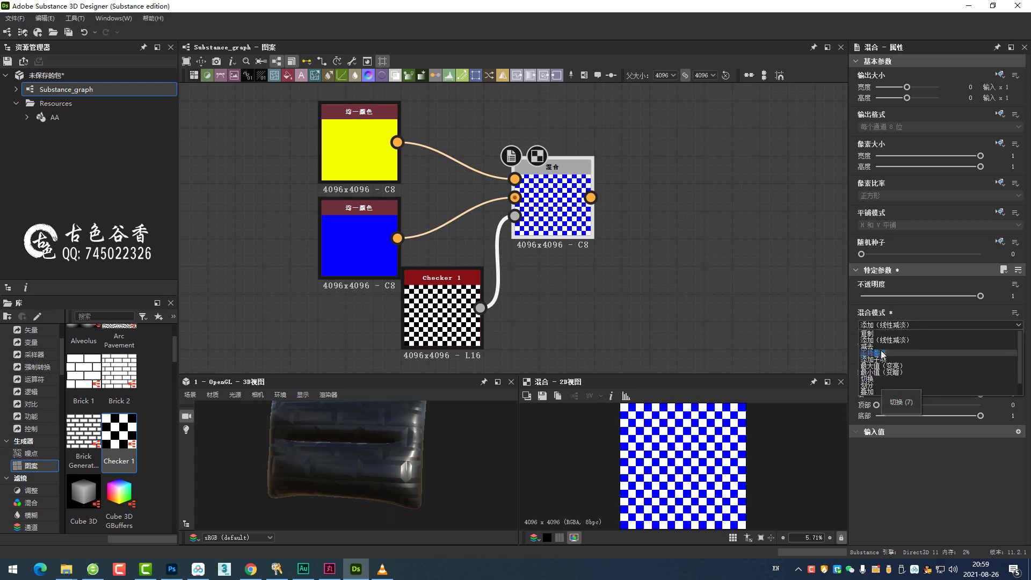
pyautogui.click(878, 333)
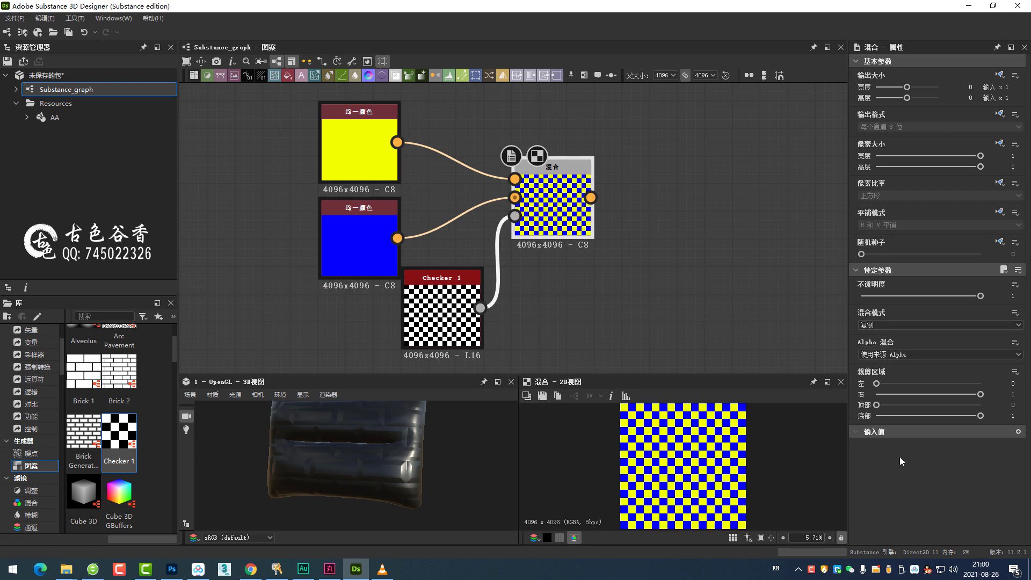
pyautogui.click(930, 324)
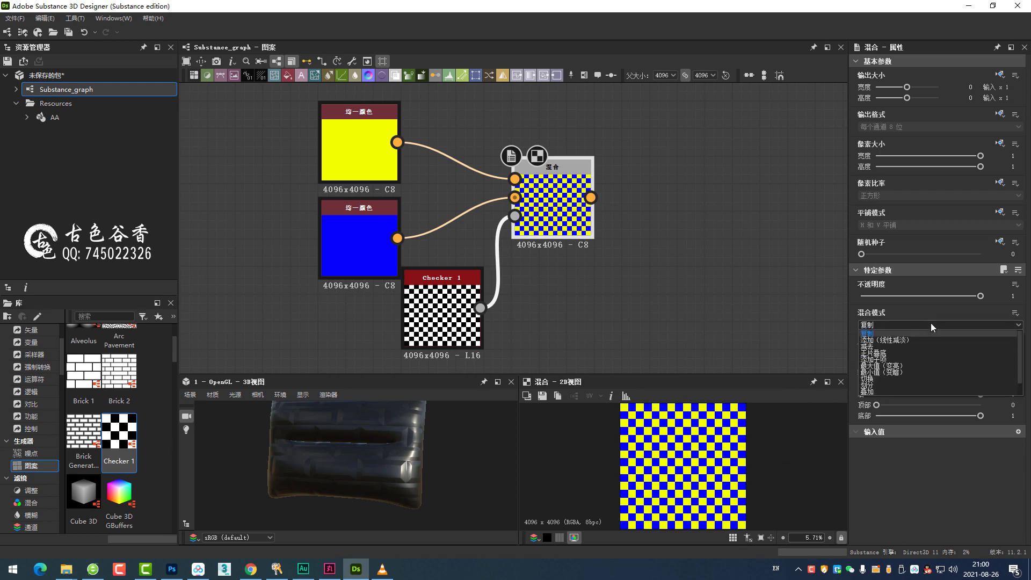
pyautogui.click(902, 342)
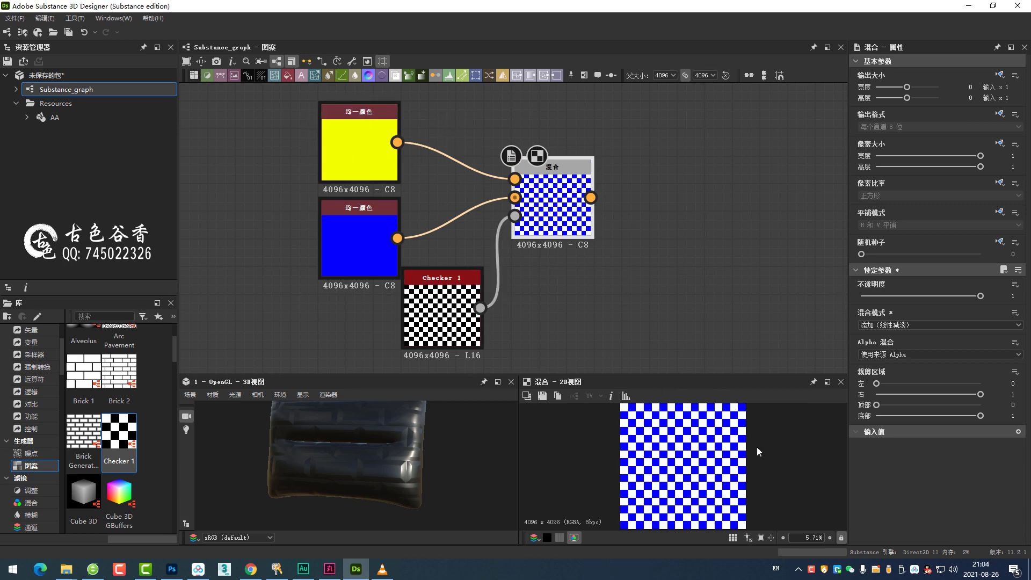
pyautogui.click(927, 325)
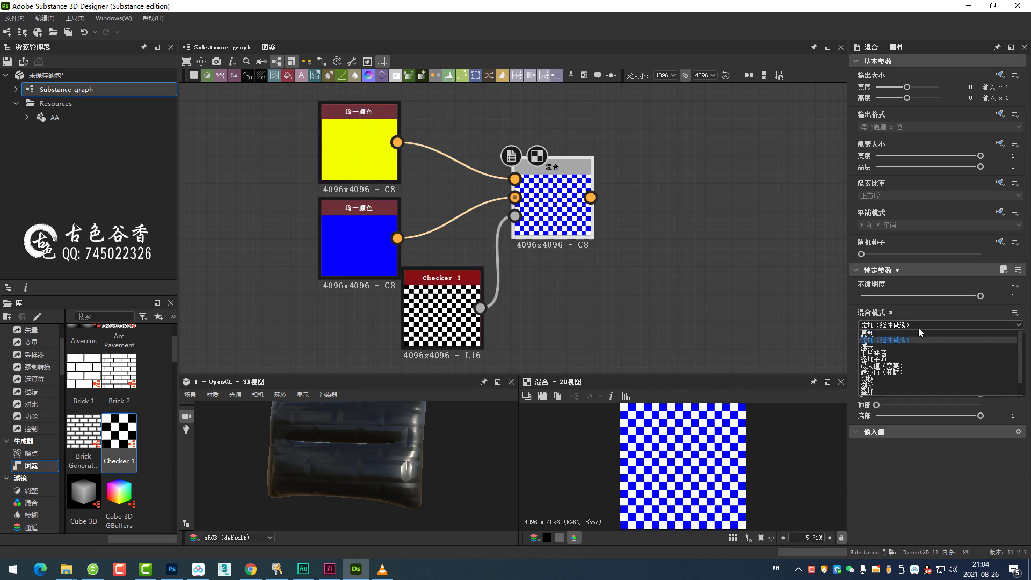
pyautogui.click(899, 348)
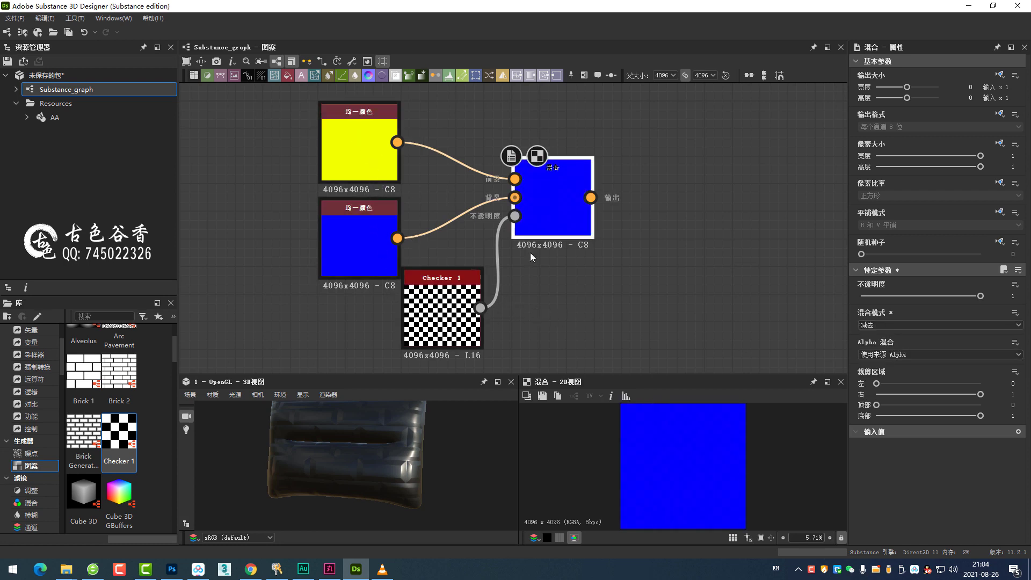
pyautogui.moveTo(530, 252); pyautogui.dragTo(550, 257, button='middle')
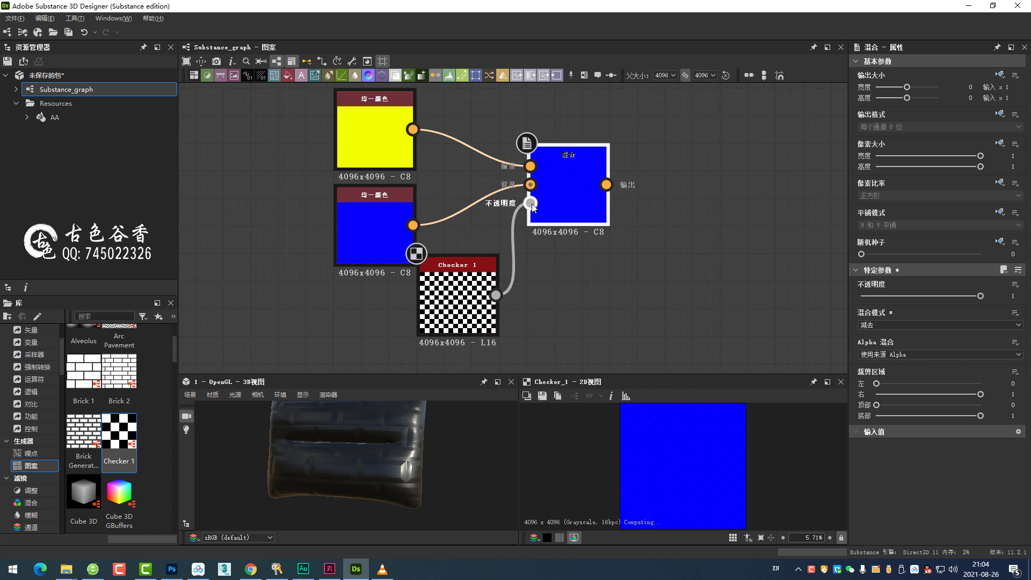
pyautogui.moveTo(532, 206); pyautogui.dragTo(557, 341)
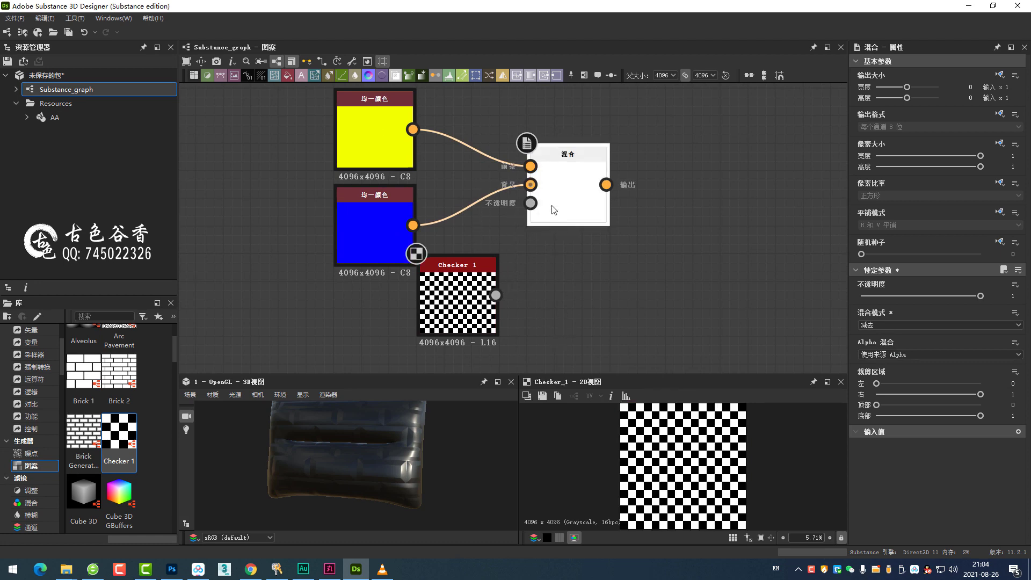
pyautogui.doubleClick(553, 222)
pyautogui.moveTo(495, 295); pyautogui.dragTo(530, 203)
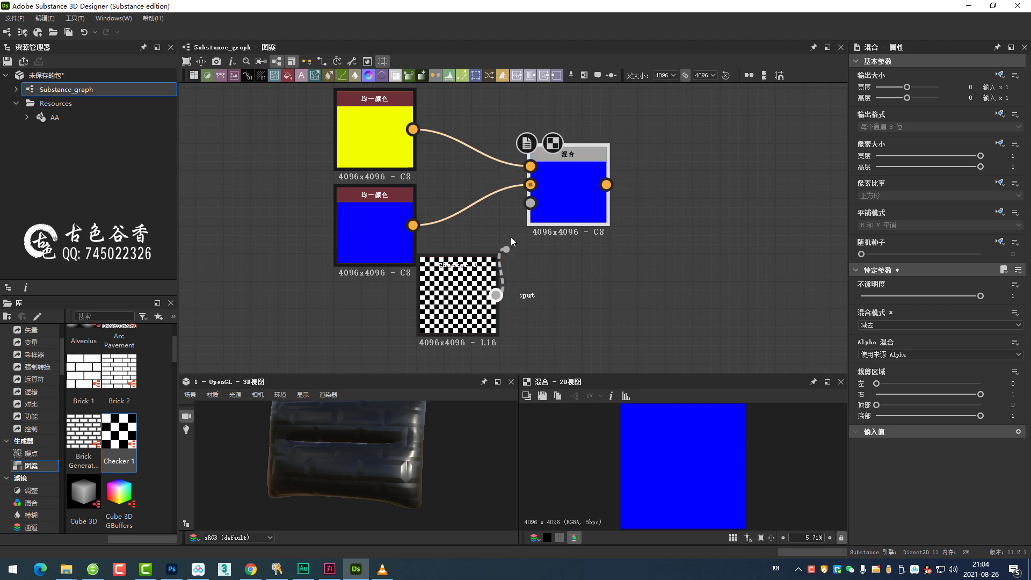
pyautogui.moveTo(594, 296)
pyautogui.mouseDown(button='middle')
pyautogui.moveTo(562, 291)
pyautogui.moveTo(588, 272)
pyautogui.mouseUp(button='middle')
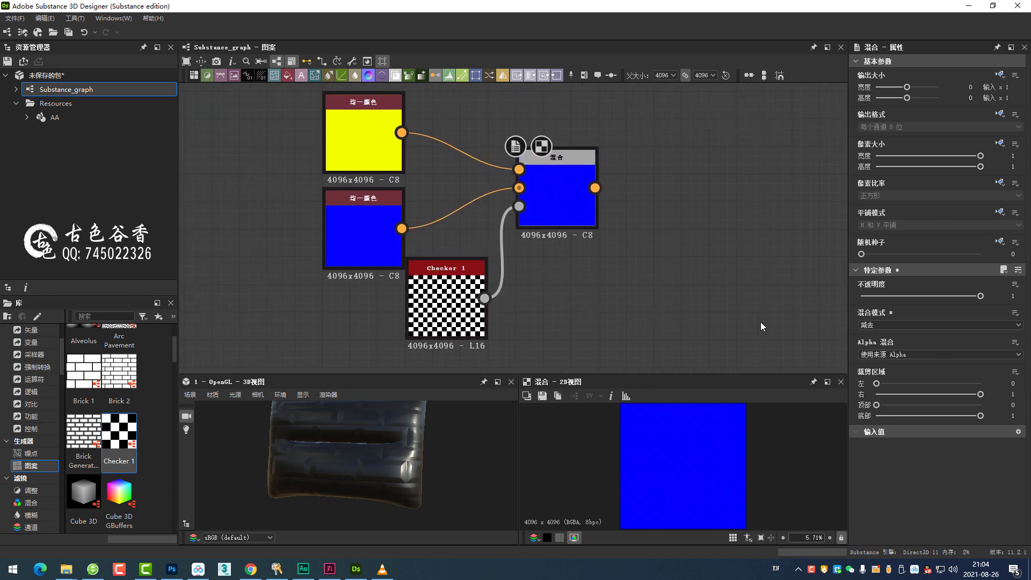
# - Try the Multiply (正片叠底), Add Sub (添加子项) and Lighten (最大值) blend modes on the Blend node
pyautogui.click(900, 326)
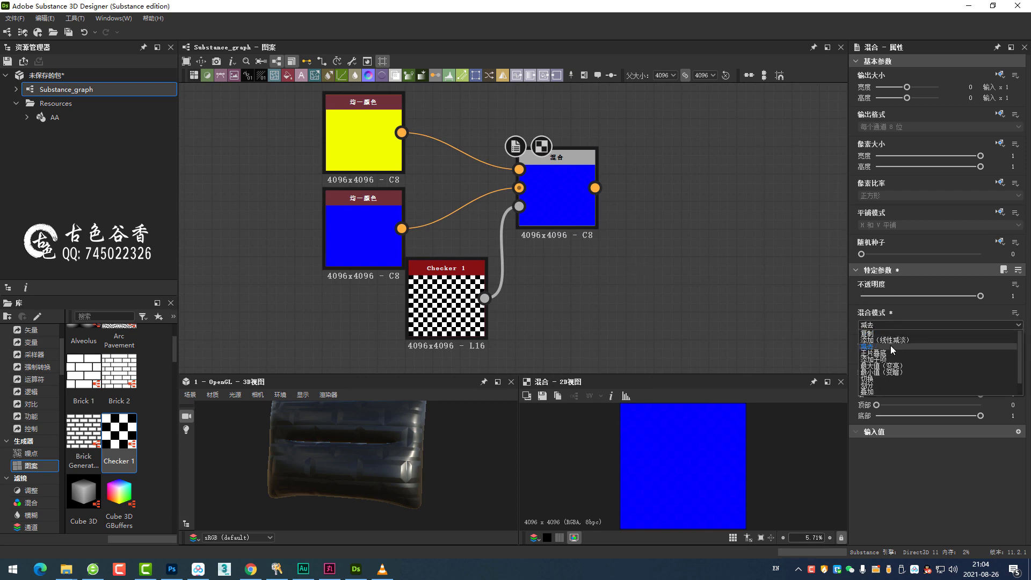
pyautogui.click(888, 353)
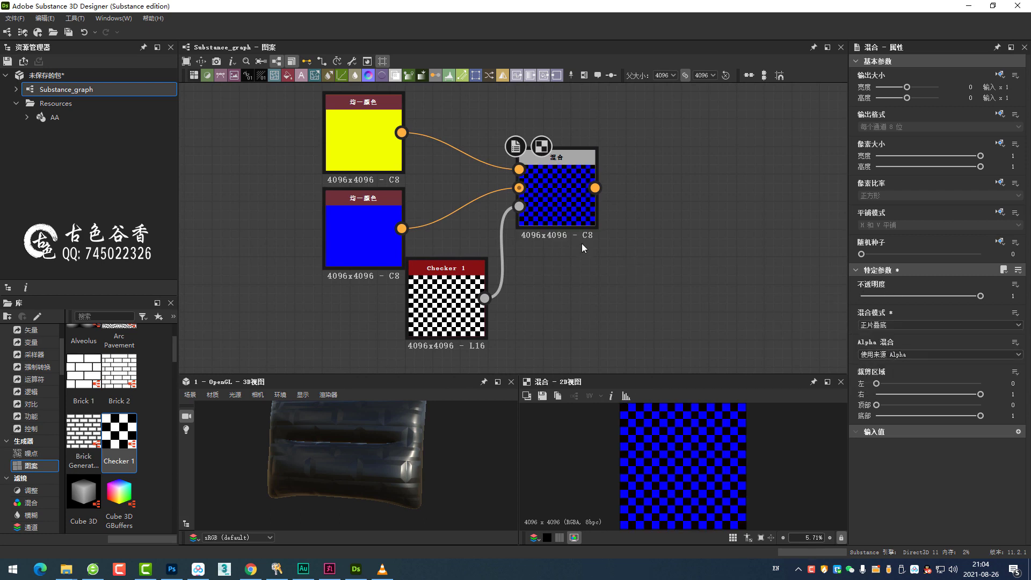
pyautogui.moveTo(623, 274); pyautogui.dragTo(641, 277, button='middle')
pyautogui.moveTo(575, 216); pyautogui.dragTo(619, 224, button='middle')
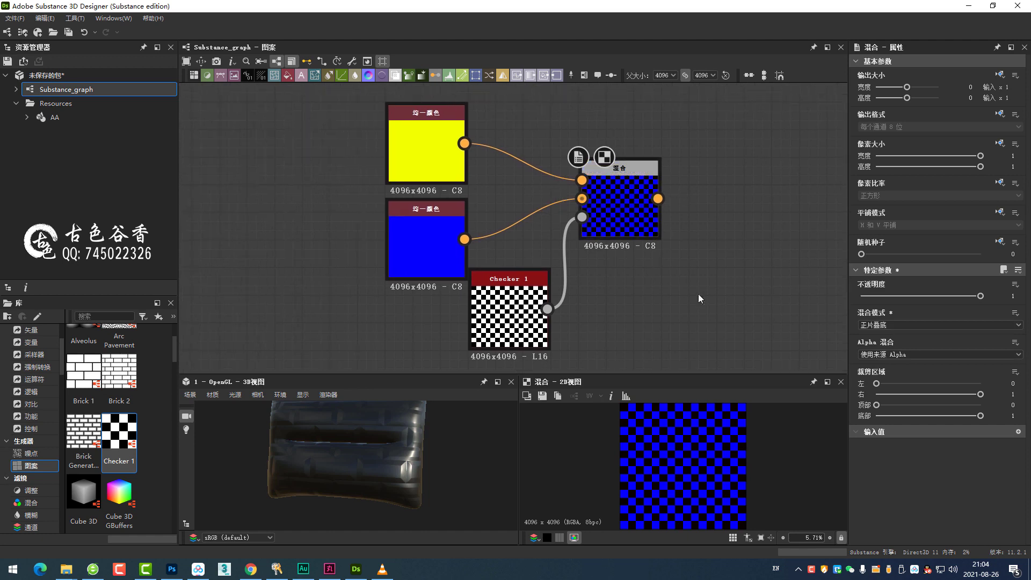
pyautogui.click(915, 326)
pyautogui.click(888, 357)
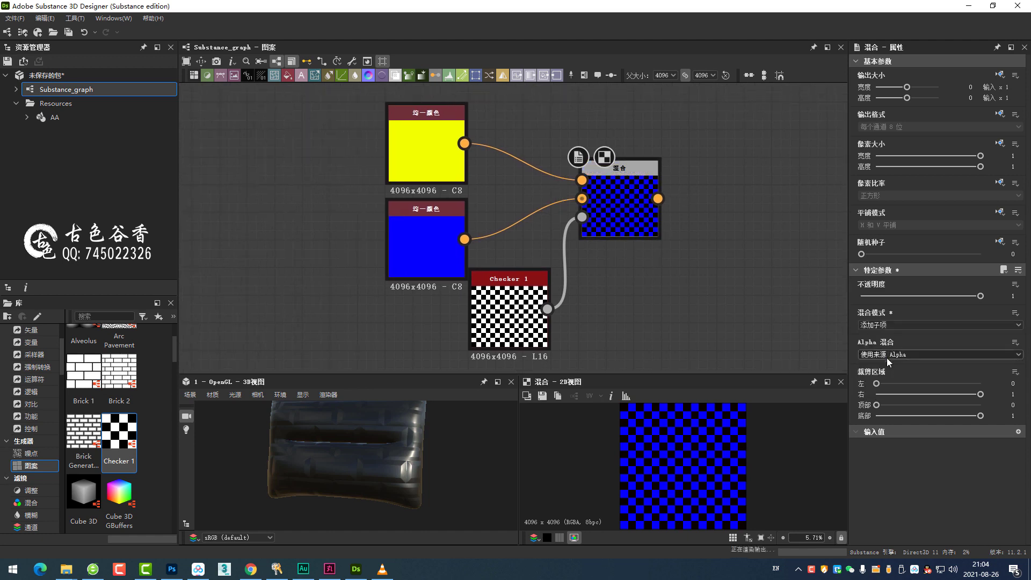
pyautogui.click(907, 326)
pyautogui.click(895, 368)
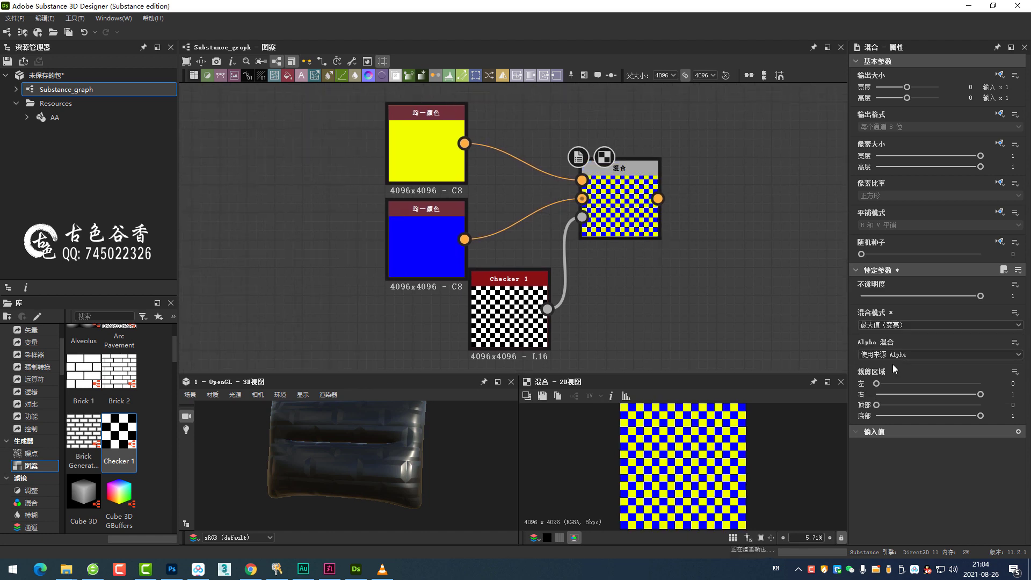
# - Try the Darken (最小值), Switch (切换), Divide (划分) and Overlay (叠加) blend modes
pyautogui.click(902, 325)
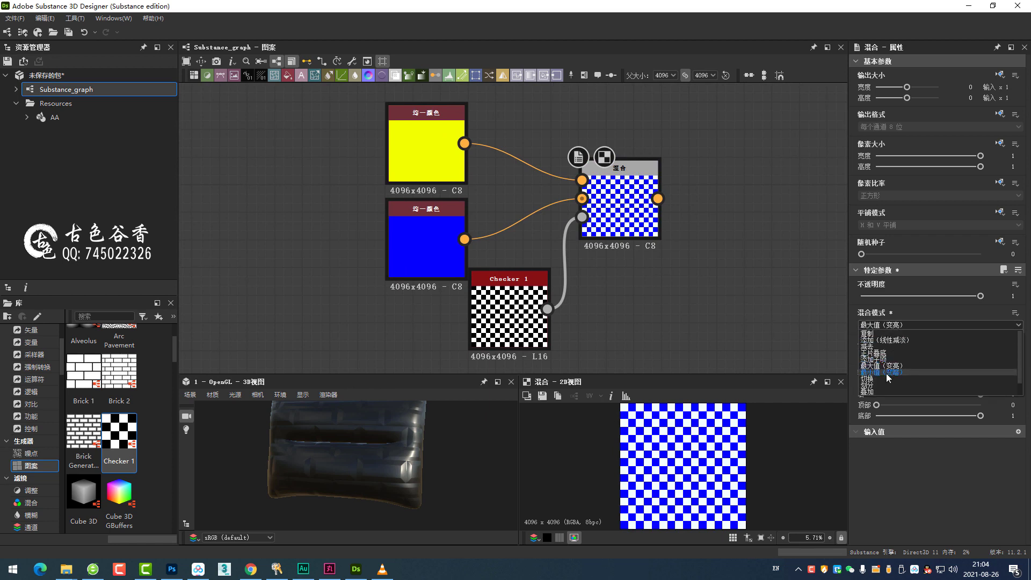
pyautogui.click(886, 372)
pyautogui.click(909, 325)
pyautogui.click(886, 380)
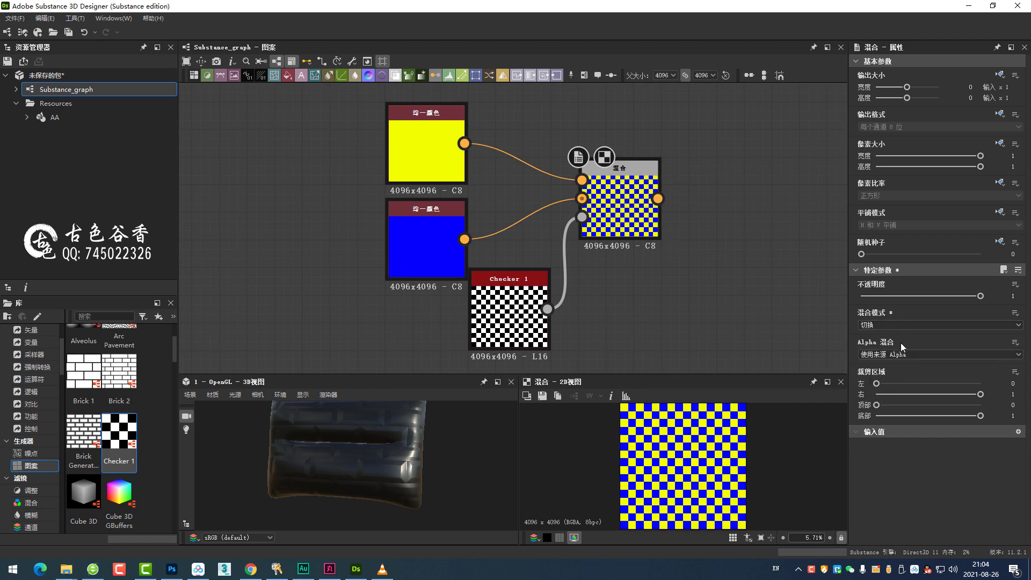
pyautogui.click(903, 325)
pyautogui.click(882, 385)
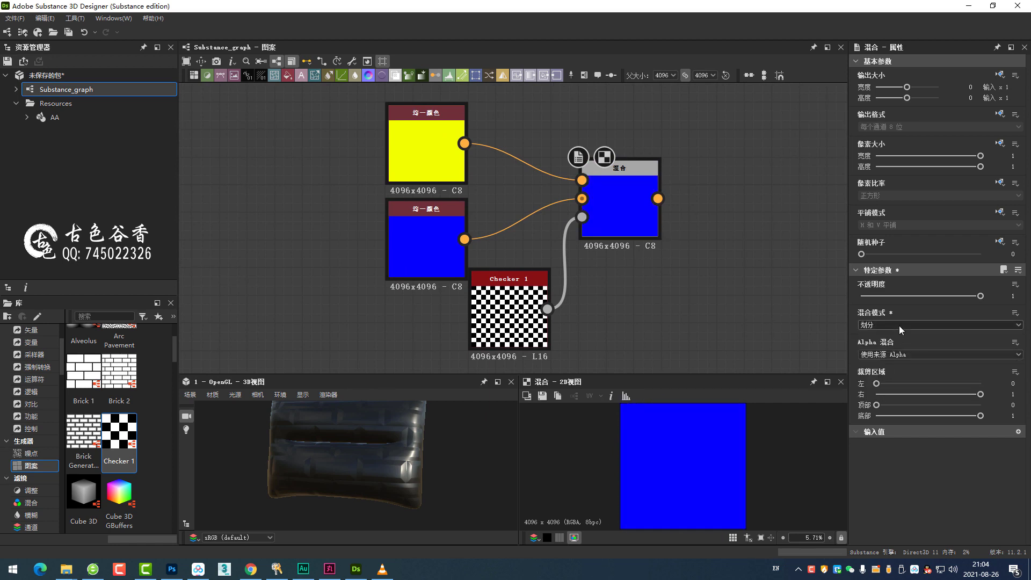
pyautogui.click(899, 325)
pyautogui.click(878, 392)
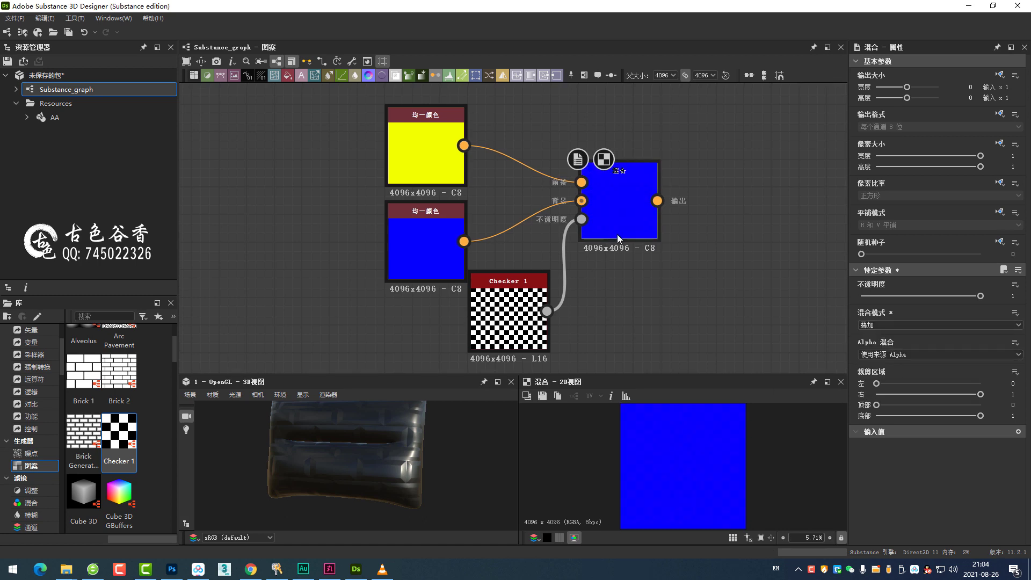
pyautogui.moveTo(686, 249)
pyautogui.mouseDown(button='middle')
pyautogui.moveTo(665, 259)
pyautogui.moveTo(650, 223)
pyautogui.moveTo(632, 250)
pyautogui.mouseUp(button='middle')
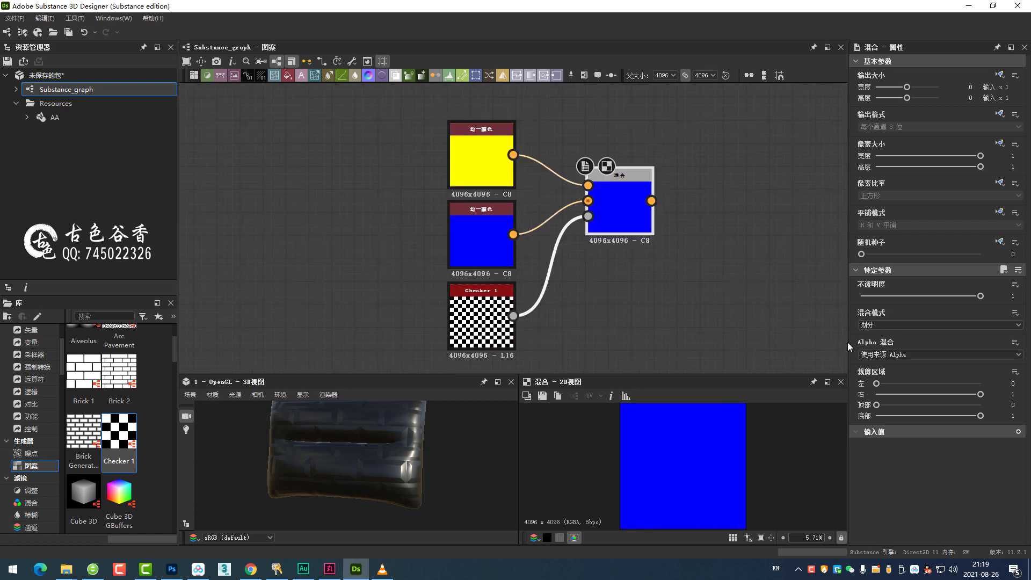
# - Settle on the Add Sub (添加子项) blend mode for the Blend node
pyautogui.click(882, 323)
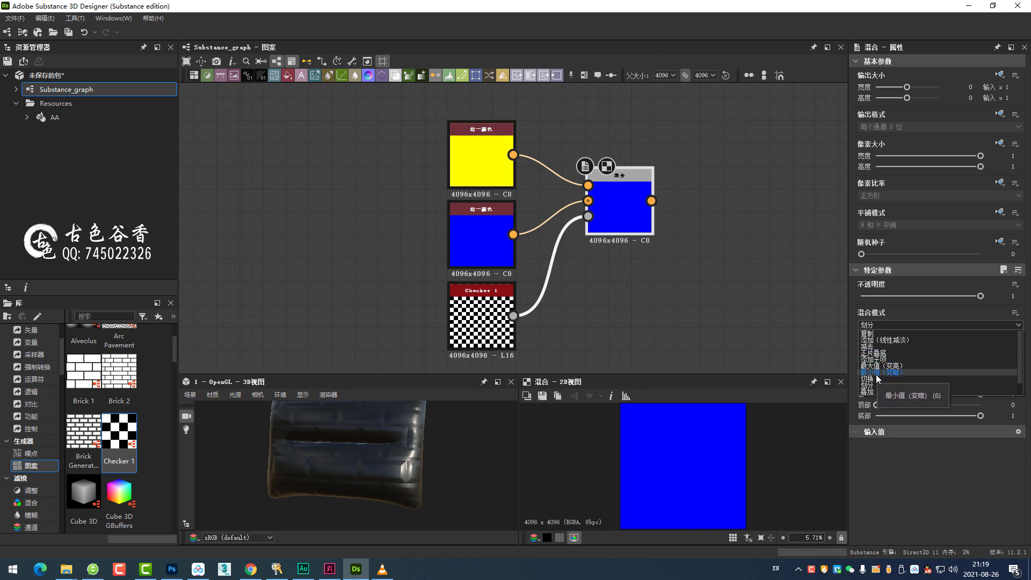
pyautogui.click(878, 359)
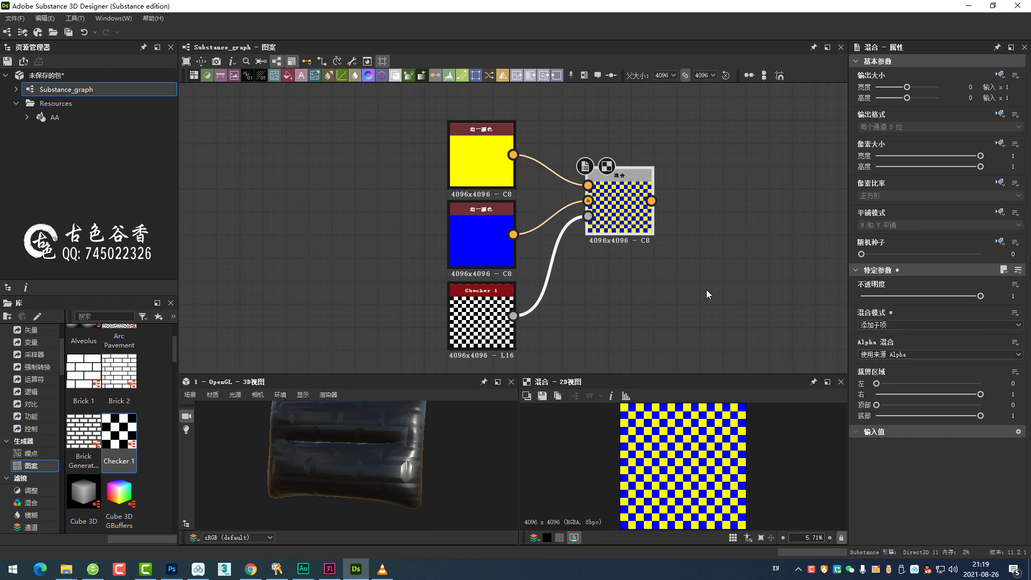
pyautogui.moveTo(599, 256); pyautogui.dragTo(611, 250, button='middle')
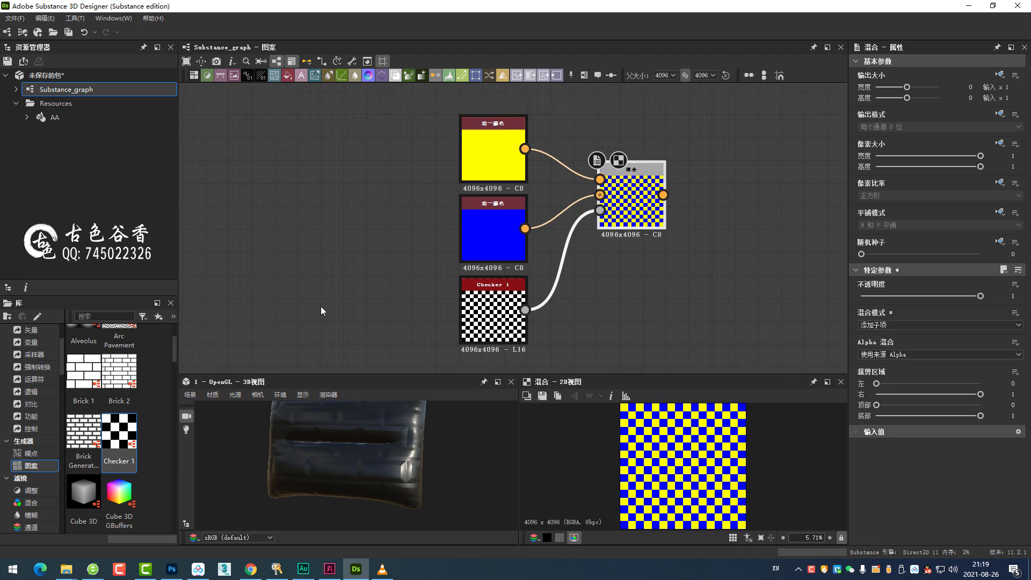
pyautogui.moveTo(481, 191); pyautogui.dragTo(491, 195, button='middle')
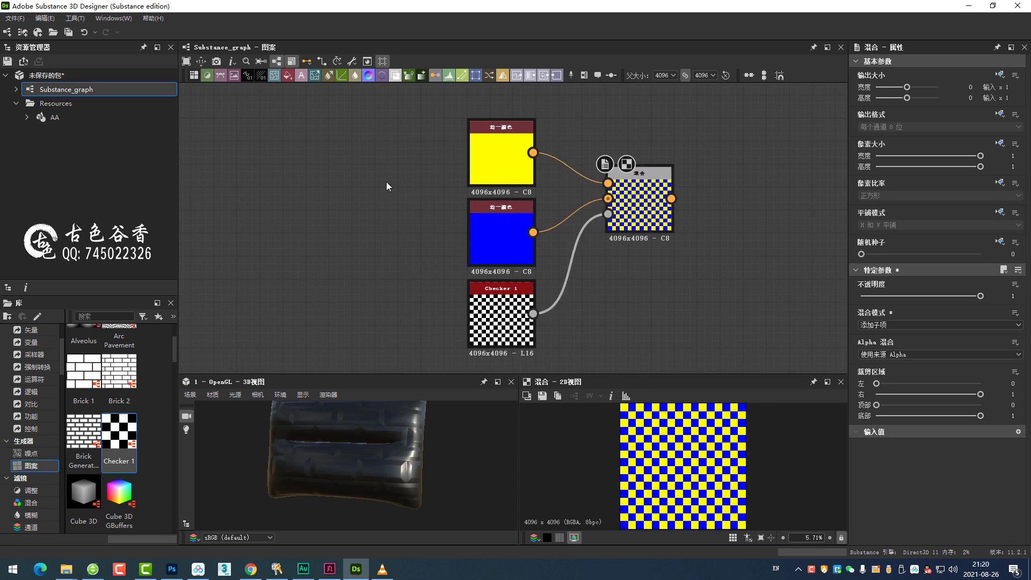
# - Add a Polygon 2 node to the graph by searching nodes for 'p'
pyautogui.press('space')
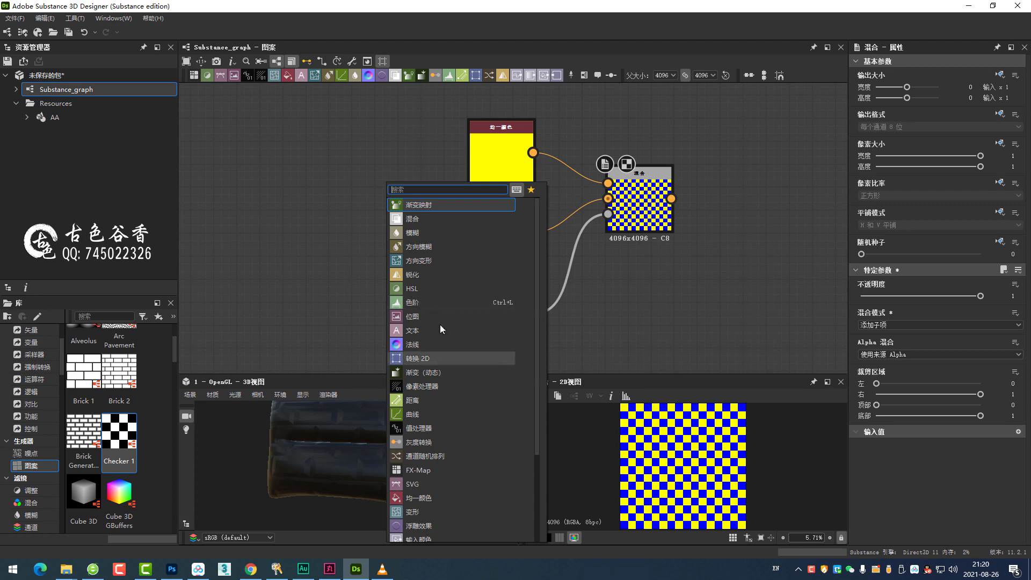
pyautogui.write('p')
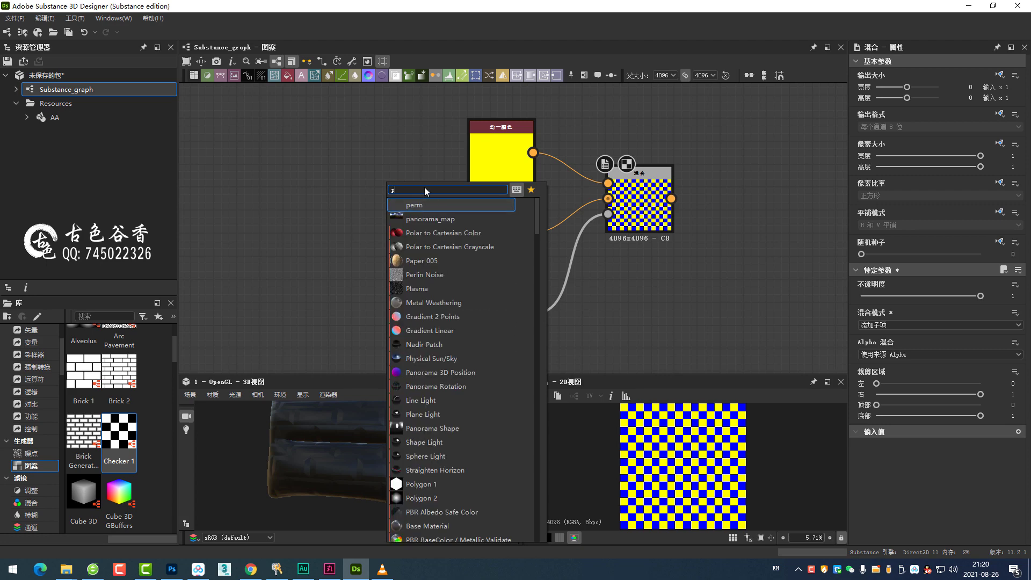
pyautogui.scroll(-2, 432, 457)
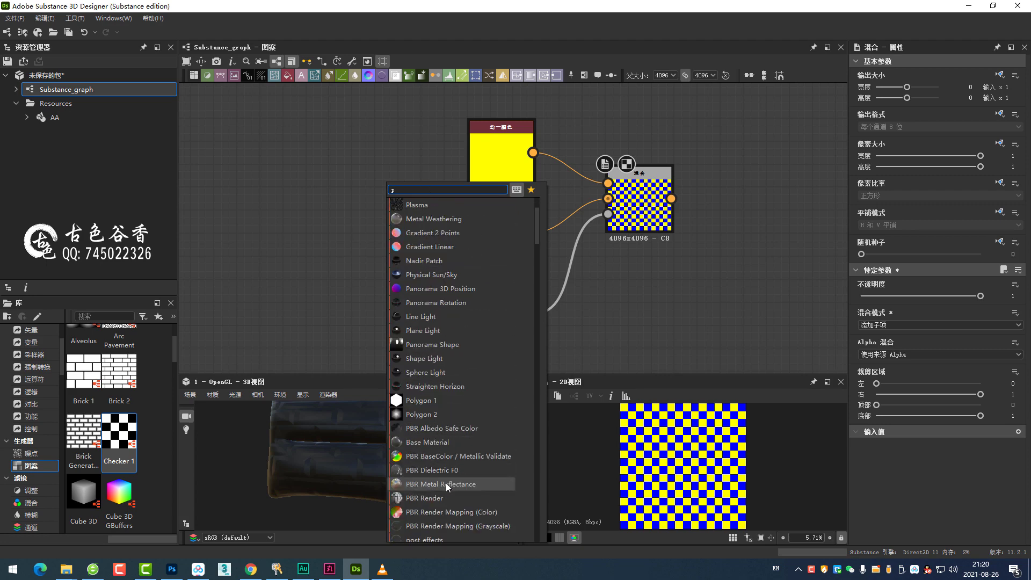
pyautogui.click(403, 415)
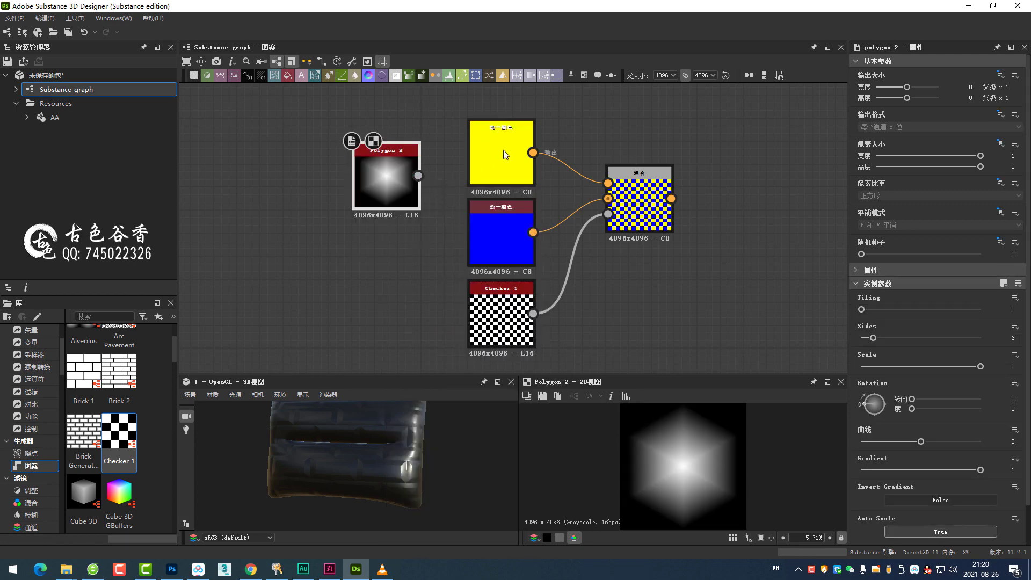
# - Disconnect the yellow node and plug Polygon 2 into the Blend foreground input
pyautogui.moveTo(395, 172)
pyautogui.mouseDown()
pyautogui.moveTo(416, 211)
pyautogui.moveTo(406, 188)
pyautogui.mouseUp()
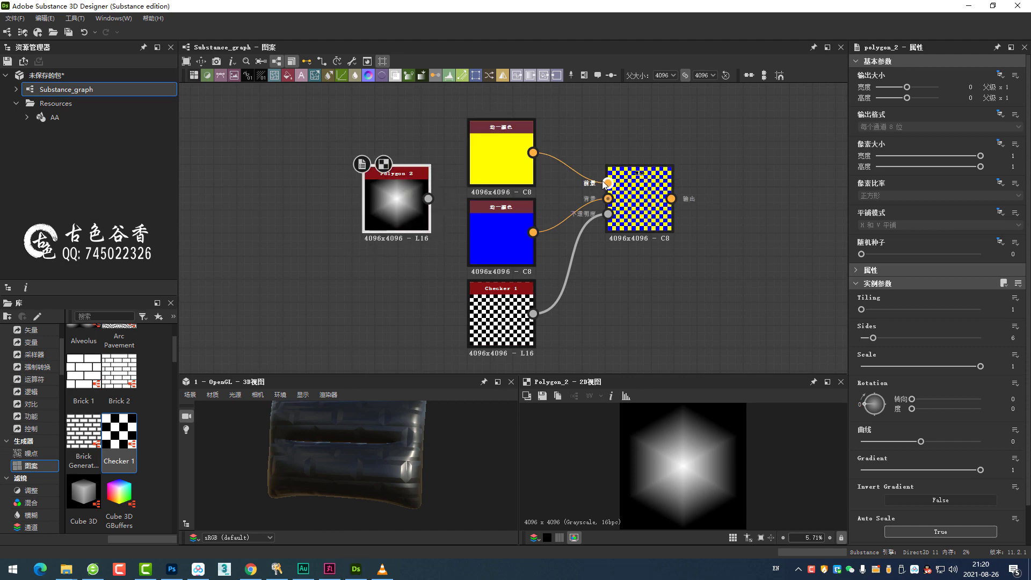
pyautogui.moveTo(608, 185)
pyautogui.mouseDown()
pyautogui.moveTo(365, 115)
pyautogui.moveTo(250, 171)
pyautogui.mouseUp()
pyautogui.moveTo(487, 179); pyautogui.dragTo(485, 202, button='middle')
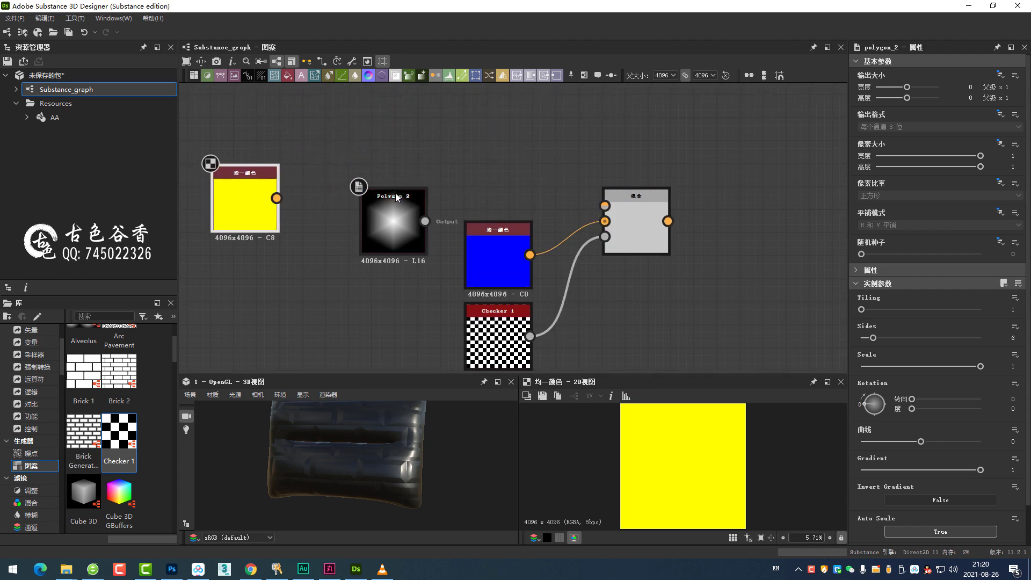
pyautogui.moveTo(396, 192)
pyautogui.mouseDown()
pyautogui.moveTo(499, 147)
pyautogui.moveTo(605, 206)
pyautogui.mouseUp()
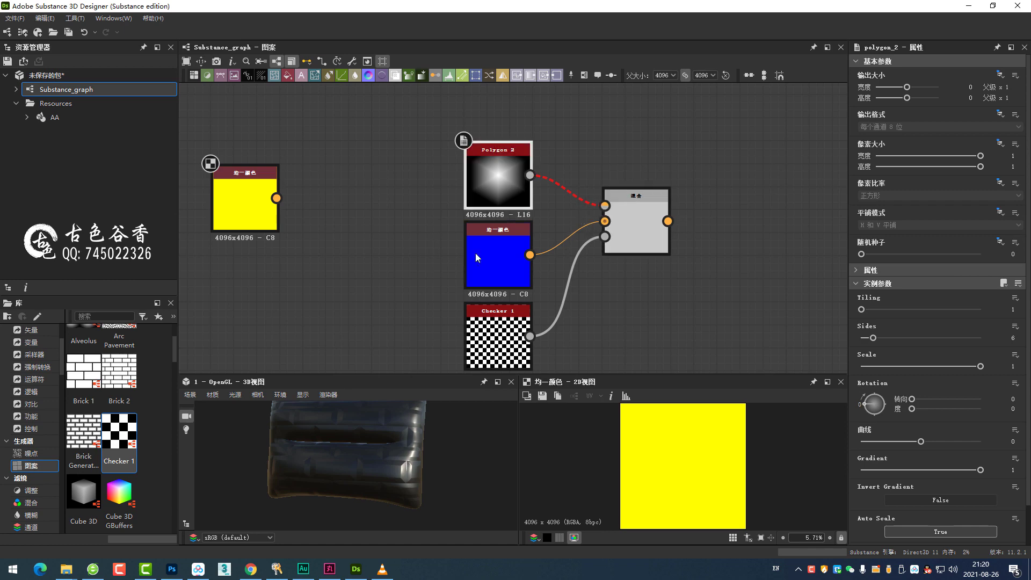
# - Switch the blue Uniform Color node to Grayscale
pyautogui.click(511, 256)
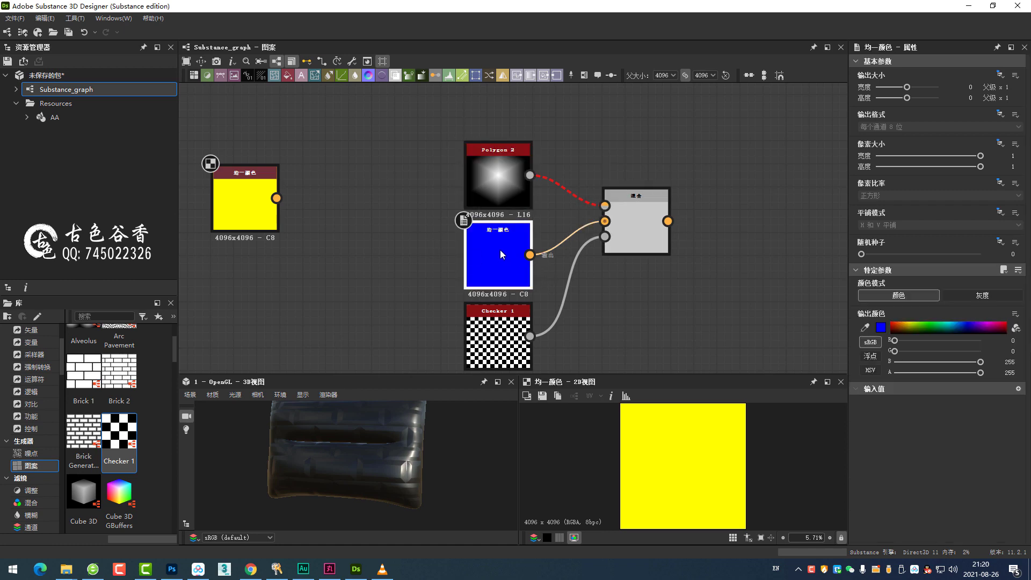
pyautogui.click(992, 295)
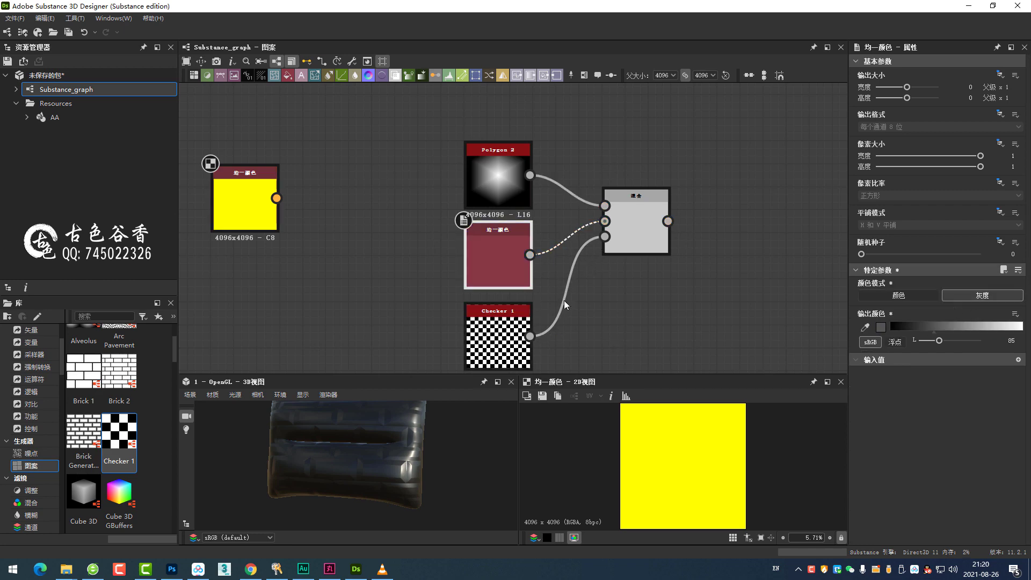
pyautogui.moveTo(542, 280); pyautogui.dragTo(557, 241, button='middle')
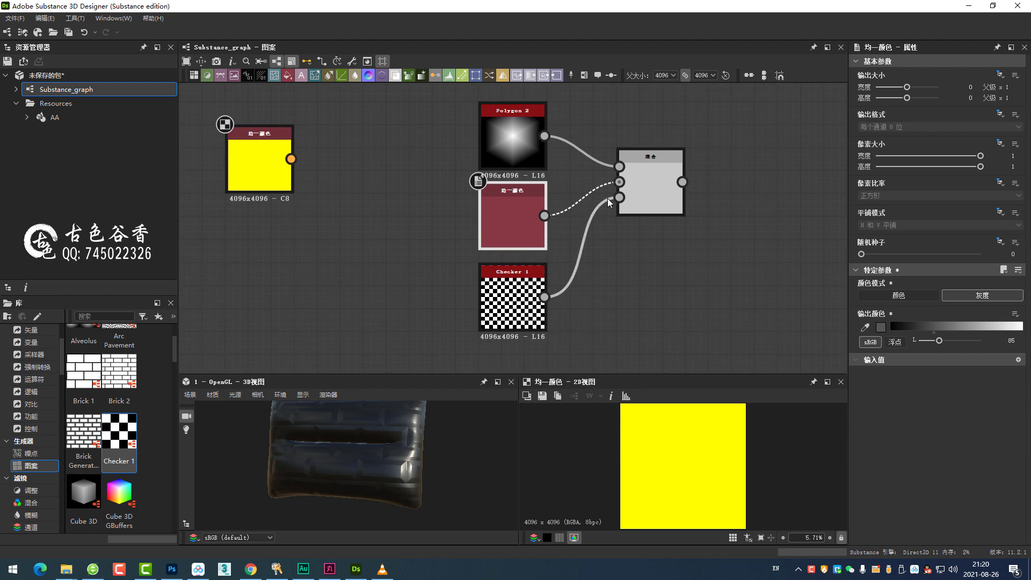
# - Disconnect Checker 1 from the Blend opacity input, move it aside, and select Blend
pyautogui.moveTo(619, 197); pyautogui.dragTo(600, 304)
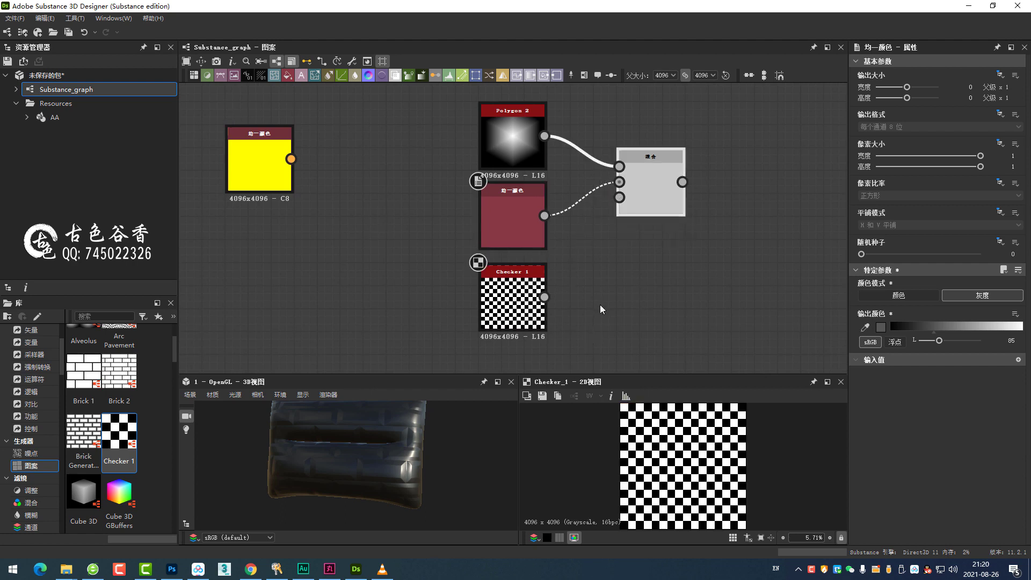
pyautogui.moveTo(517, 282)
pyautogui.mouseDown()
pyautogui.moveTo(308, 285)
pyautogui.moveTo(296, 274)
pyautogui.mouseUp()
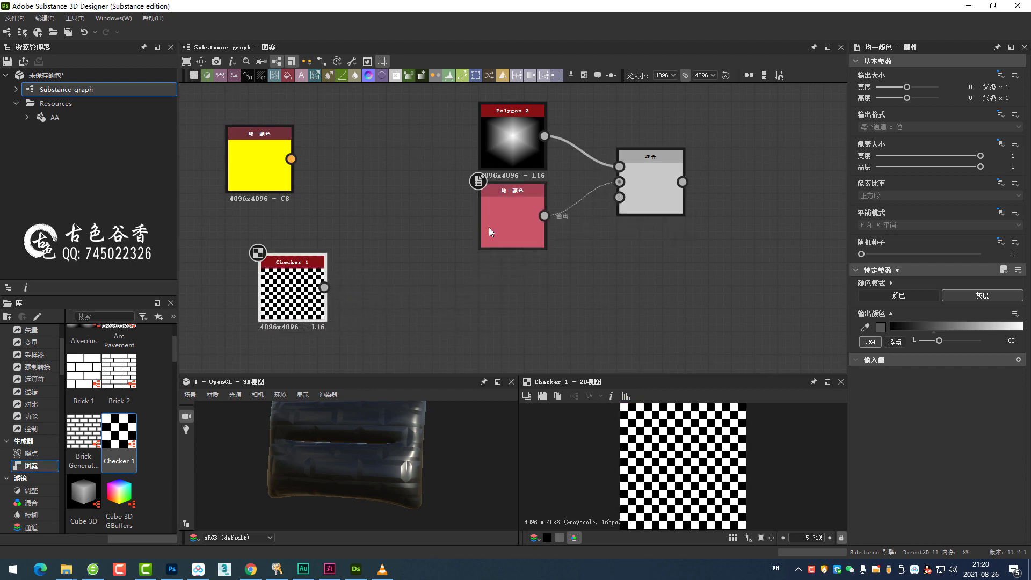
pyautogui.moveTo(488, 227); pyautogui.dragTo(476, 273, button='middle')
pyautogui.moveTo(491, 291); pyautogui.dragTo(490, 269)
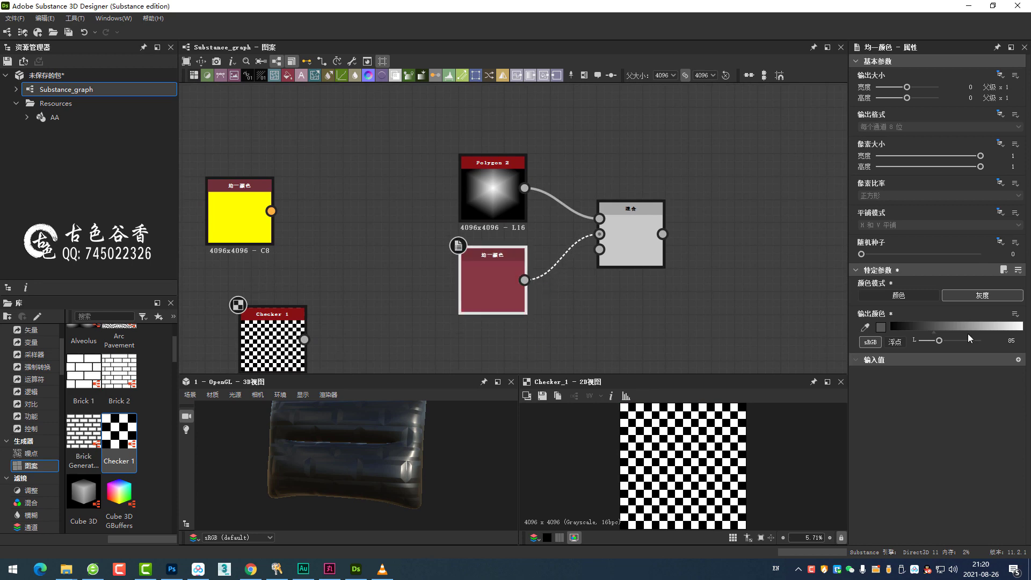
pyautogui.moveTo(552, 202); pyautogui.dragTo(549, 211, button='middle')
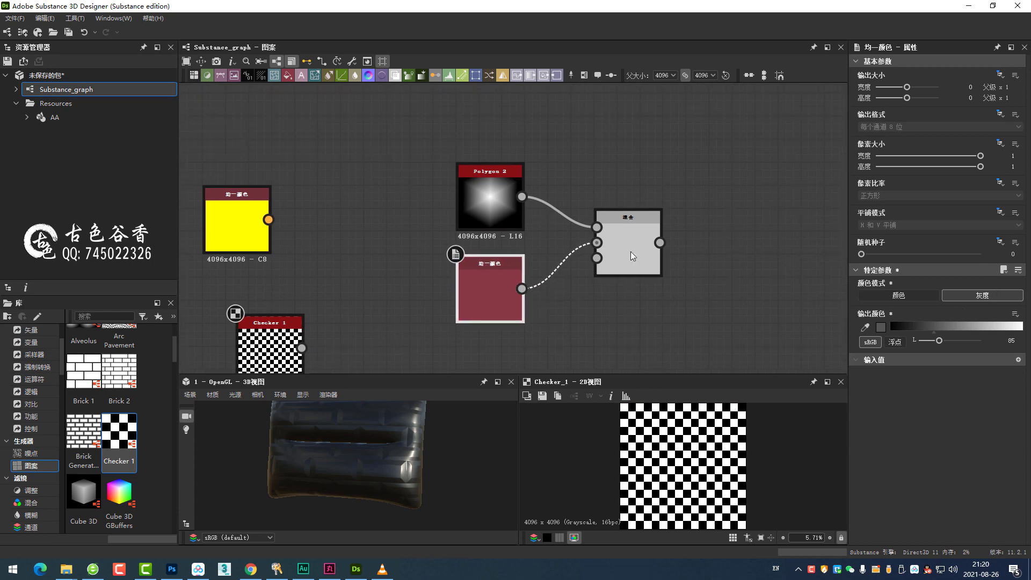
pyautogui.click(623, 265)
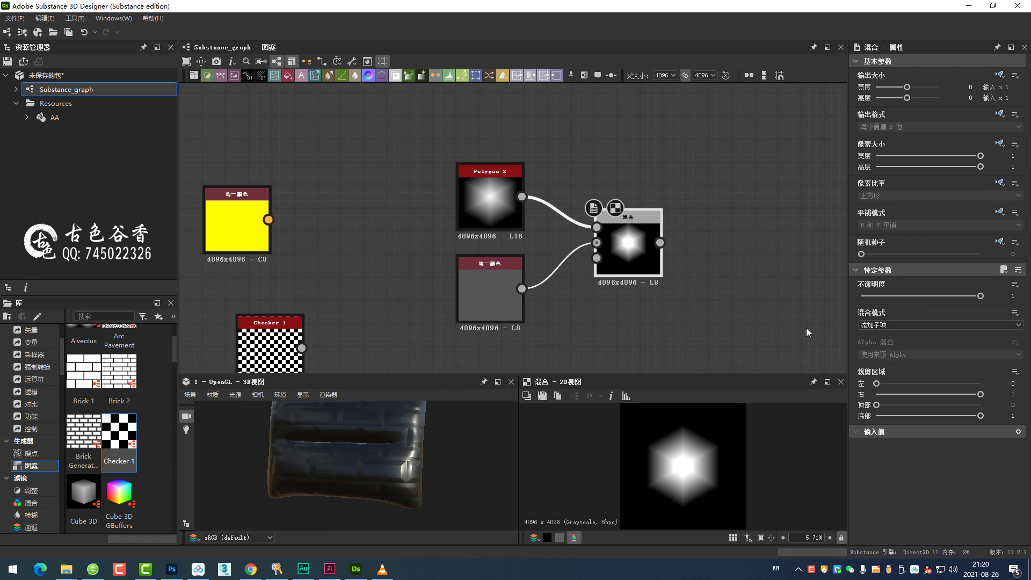
# - Drag the grayscale Uniform Color's Output Color L slider up and down, ending at 0 (black)
pyautogui.click(493, 294)
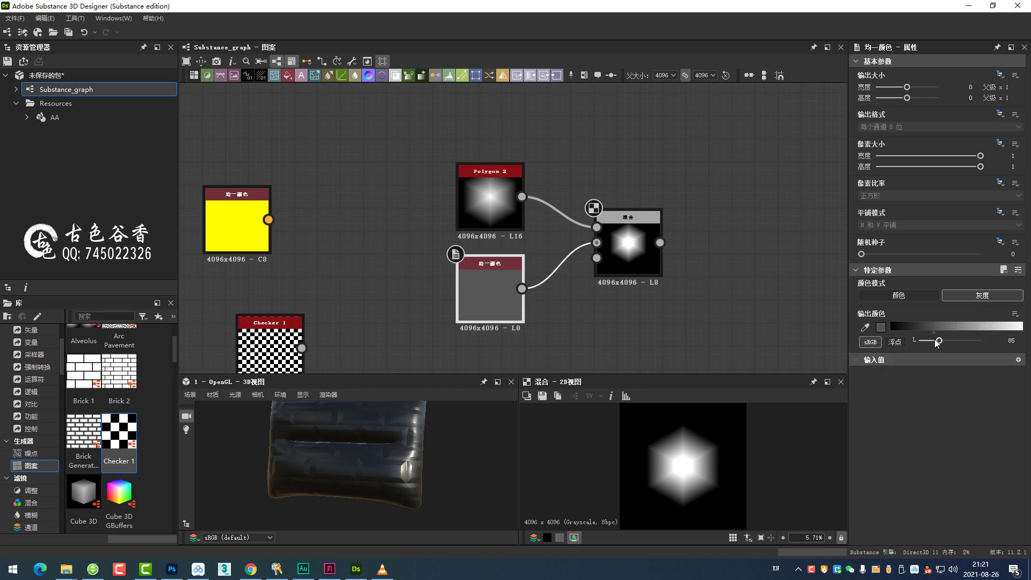
pyautogui.moveTo(939, 340)
pyautogui.mouseDown()
pyautogui.moveTo(991, 340)
pyautogui.moveTo(894, 341)
pyautogui.mouseUp()
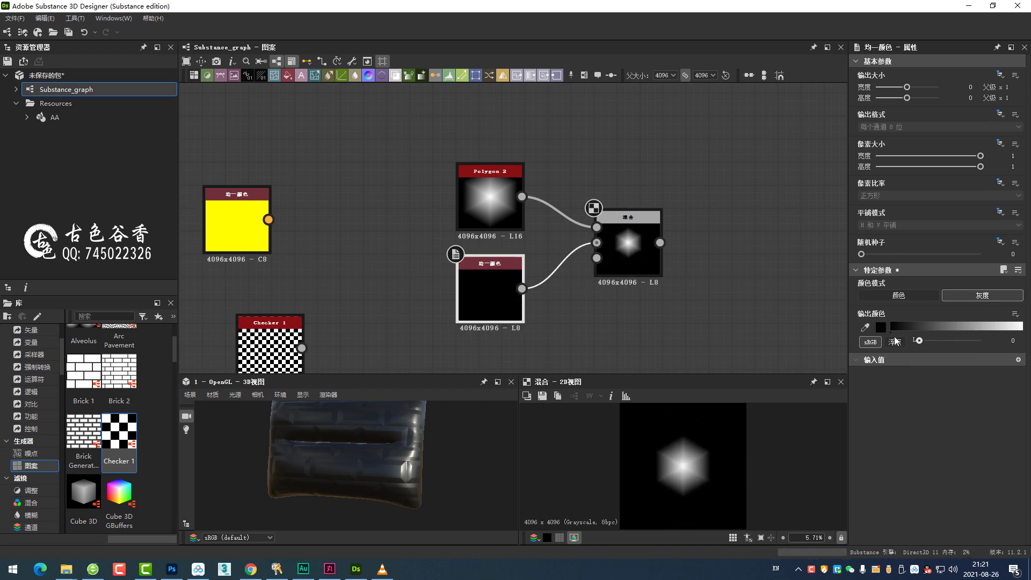
pyautogui.moveTo(621, 471); pyautogui.dragTo(689, 474)
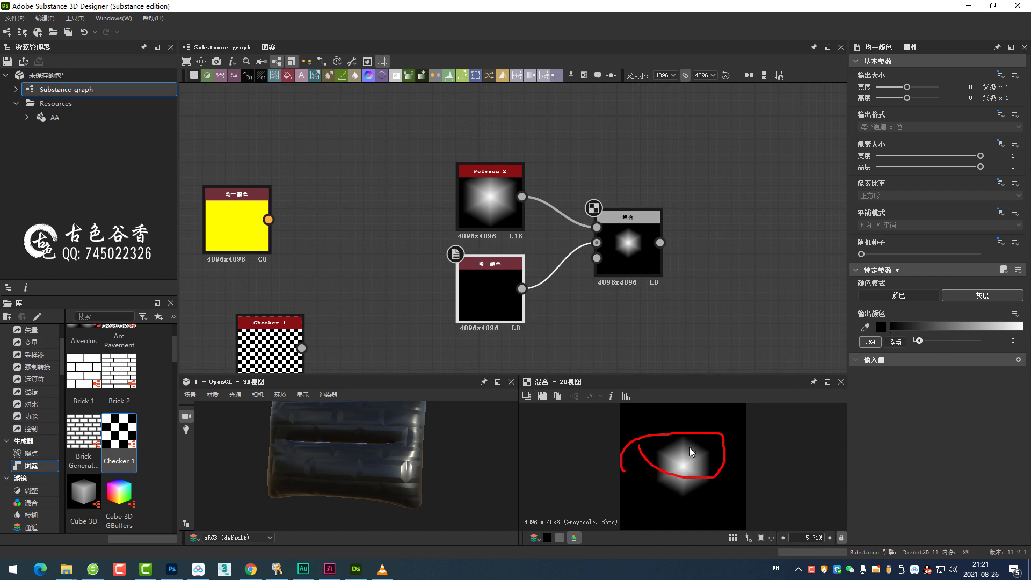
pyautogui.press('Escape')
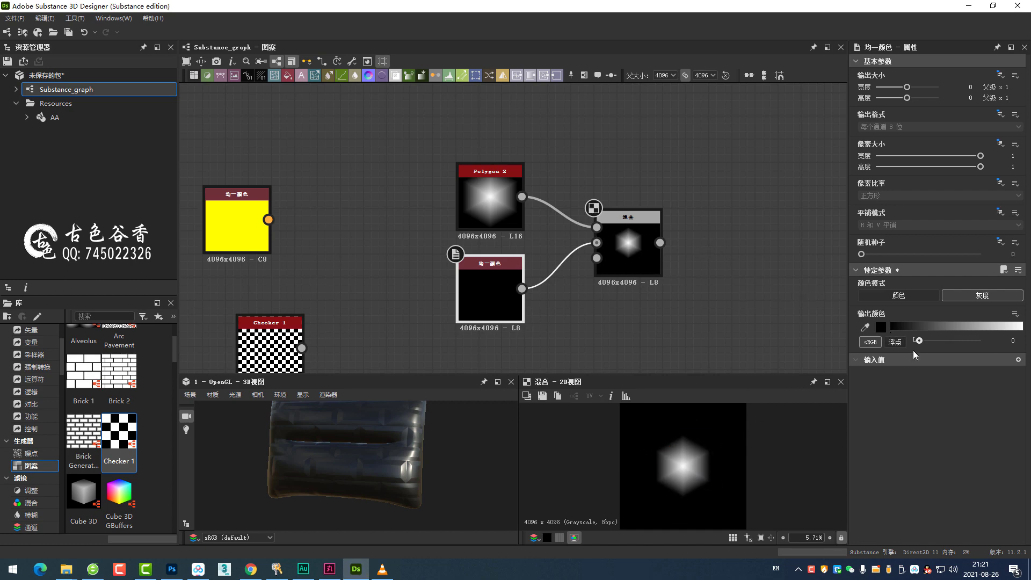
pyautogui.moveTo(918, 341); pyautogui.dragTo(1000, 340)
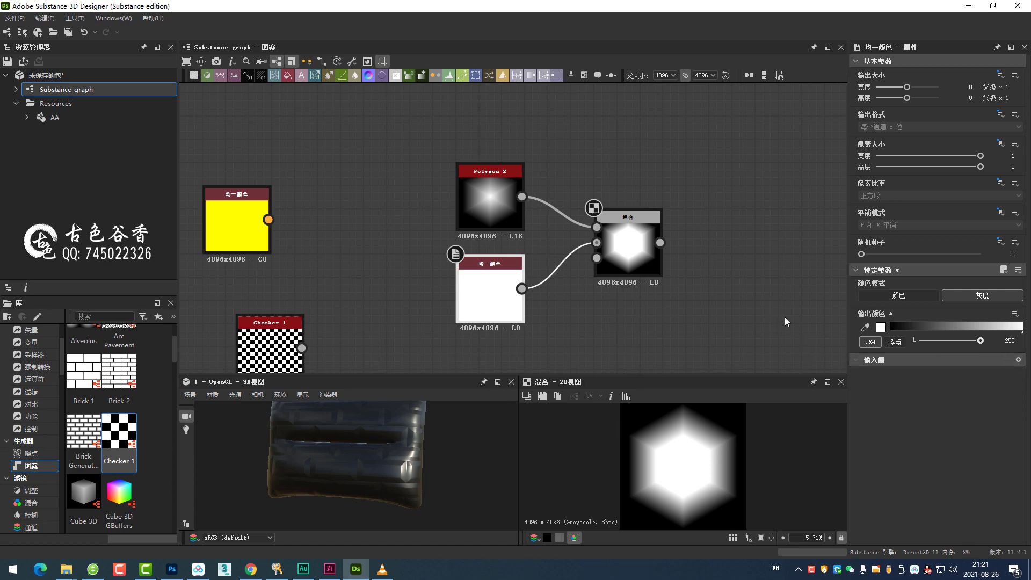
pyautogui.moveTo(981, 339); pyautogui.dragTo(875, 342)
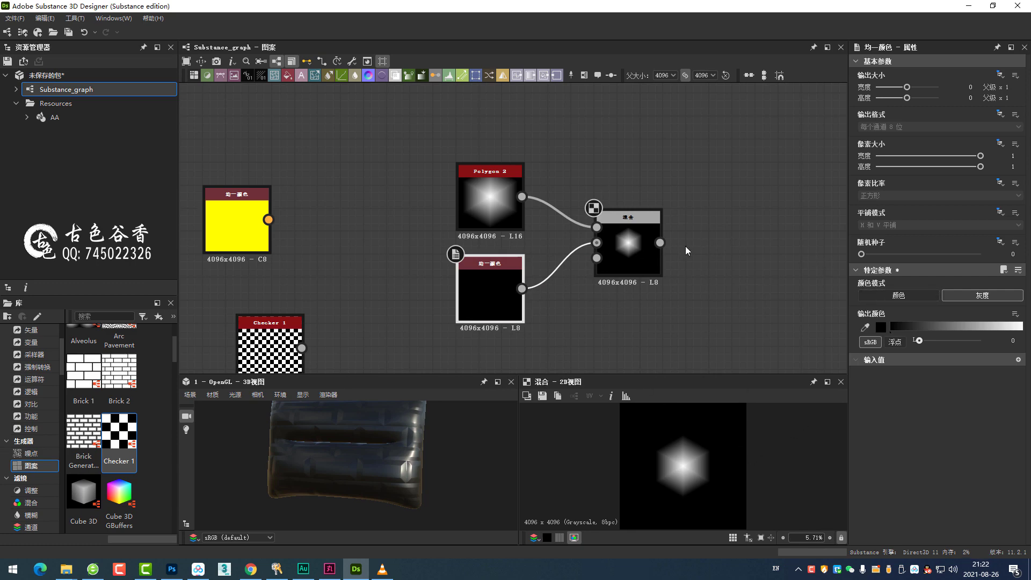
# - Switch the Blend node's mode to 最大值（变亮） (Max/Lighten) over the black background
pyautogui.click(606, 247)
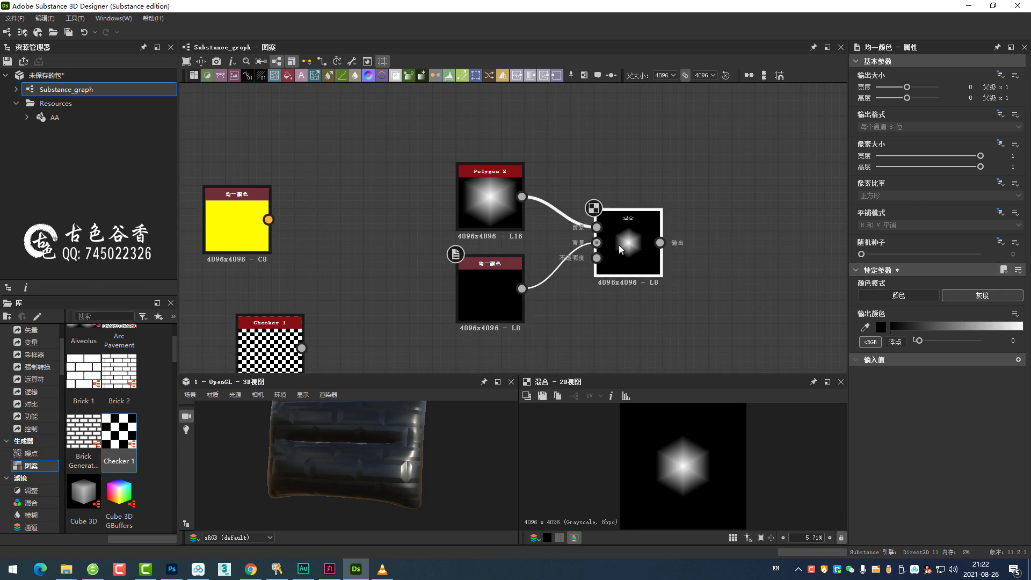
pyautogui.click(911, 325)
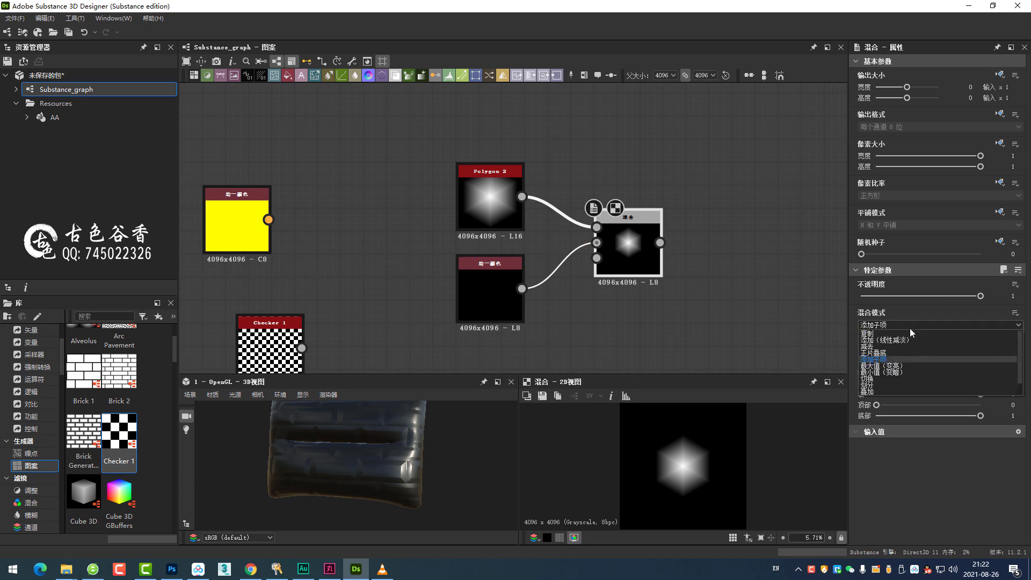
pyautogui.click(890, 365)
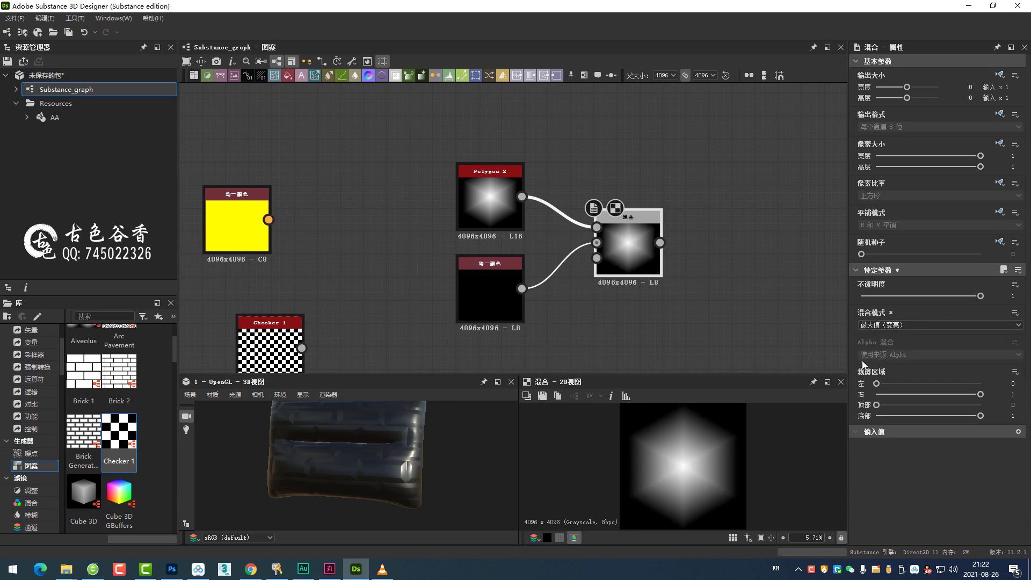
pyautogui.moveTo(695, 281)
pyautogui.mouseDown(button='middle')
pyautogui.moveTo(623, 243)
pyautogui.moveTo(636, 231)
pyautogui.mouseUp(button='middle')
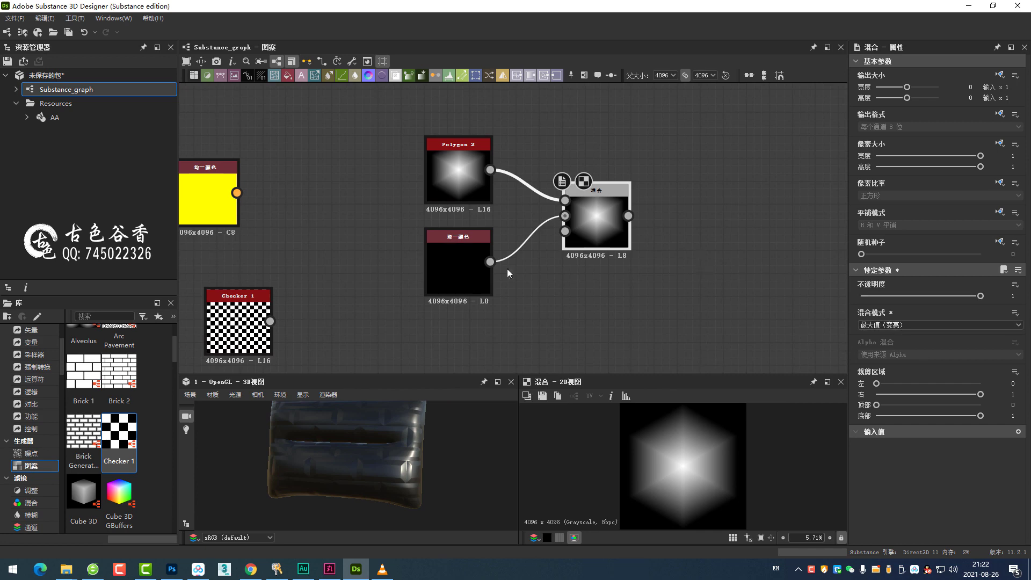
# - Lighten the Uniform Color background from black to mid-grey (L about 96)
pyautogui.click(442, 260)
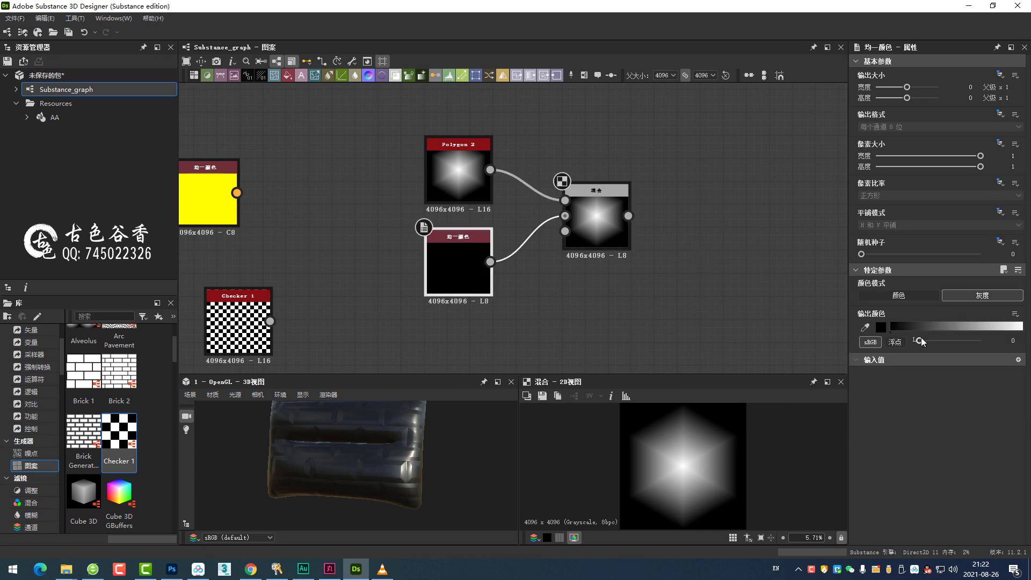
pyautogui.moveTo(919, 340); pyautogui.dragTo(961, 341)
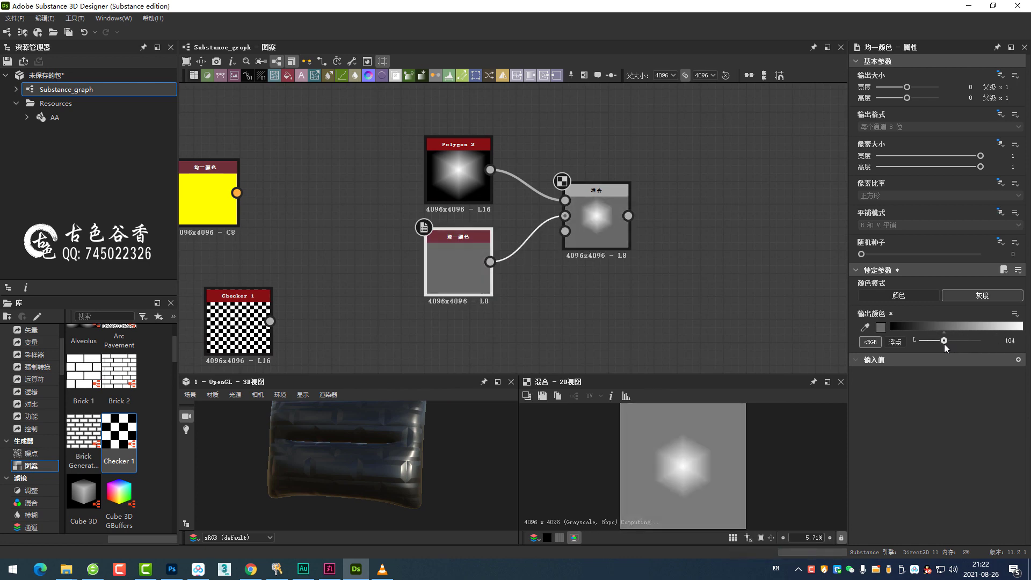
pyautogui.moveTo(960, 341); pyautogui.dragTo(985, 345)
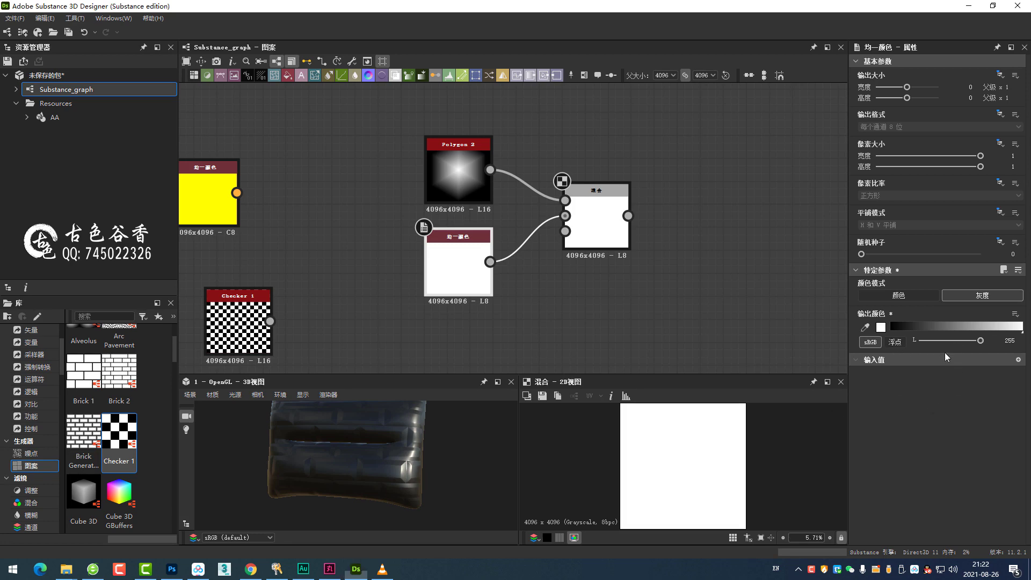
pyautogui.moveTo(975, 346); pyautogui.dragTo(942, 343)
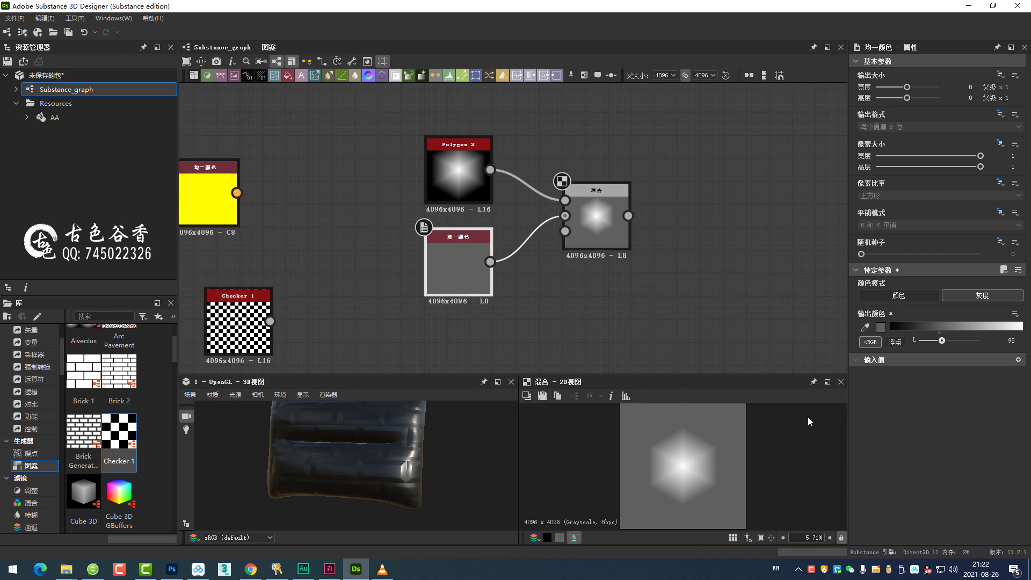
pyautogui.click(600, 227)
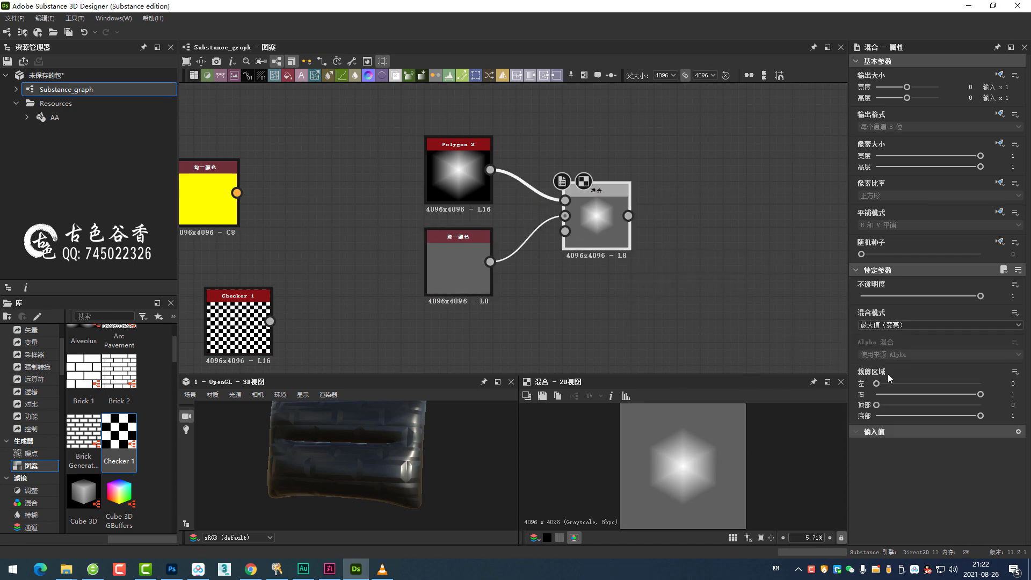
pyautogui.click(902, 325)
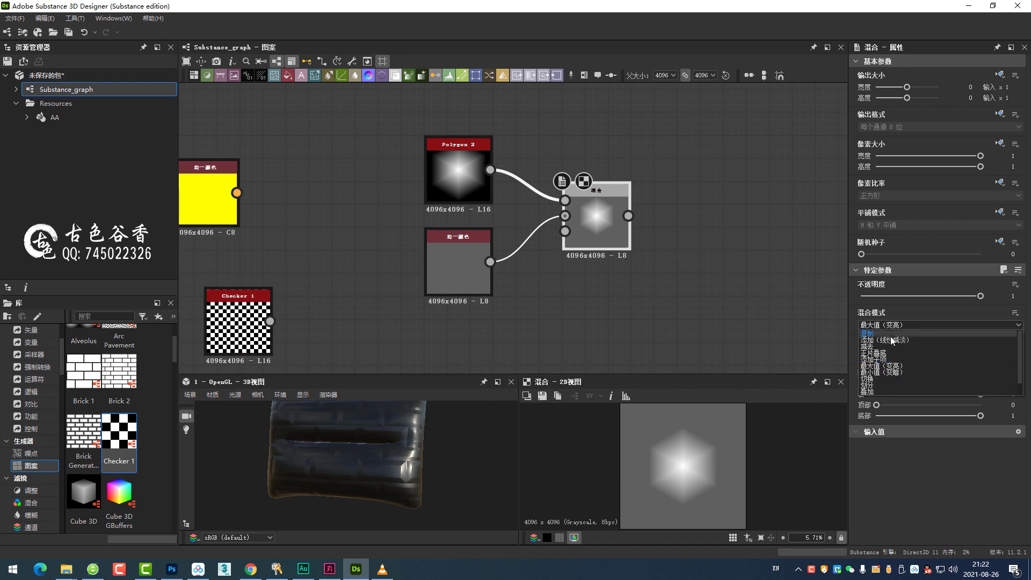
# - Switch the Blend to 最小值（变暗） (Min/Darken) and sweep the background lightness between white and black
pyautogui.click(876, 372)
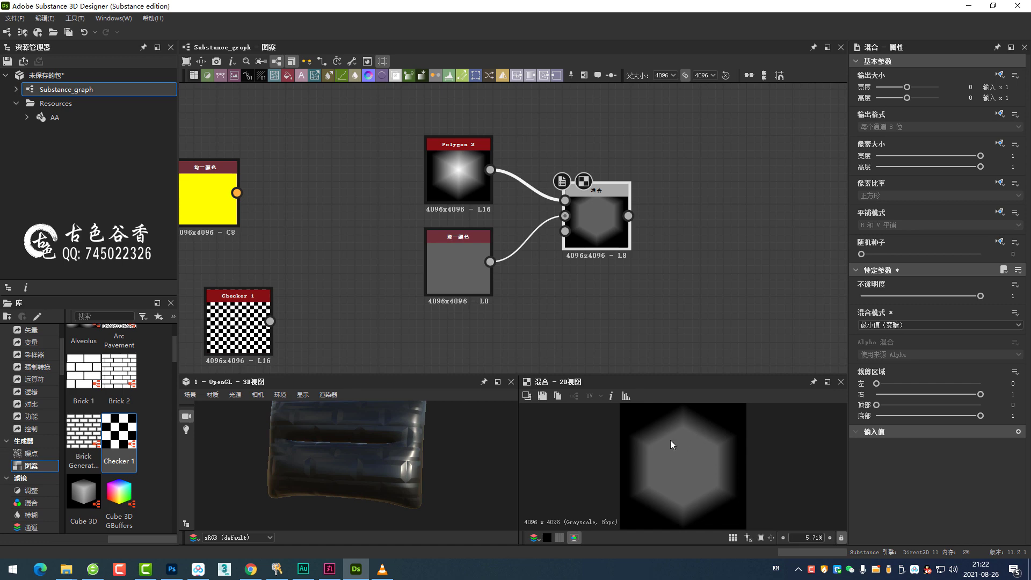
pyautogui.click(478, 256)
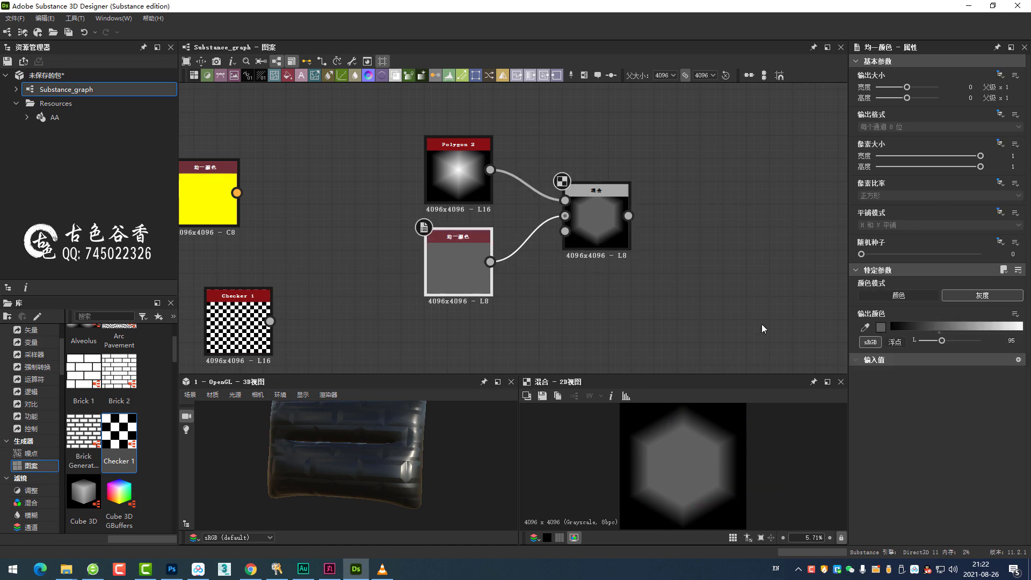
pyautogui.moveTo(942, 338)
pyautogui.mouseDown()
pyautogui.moveTo(1002, 346)
pyautogui.moveTo(880, 352)
pyautogui.moveTo(990, 340)
pyautogui.mouseUp()
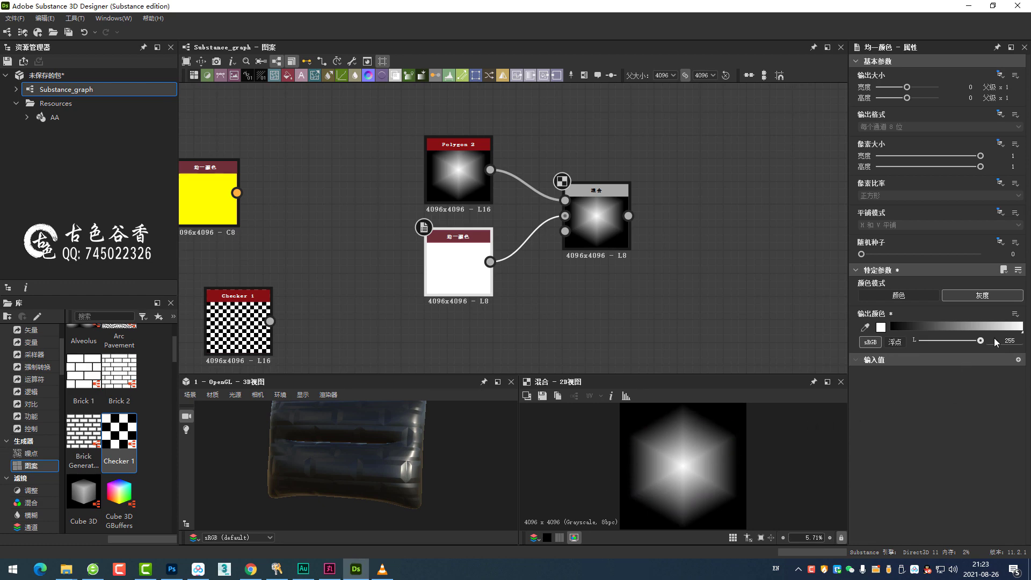
pyautogui.moveTo(981, 340)
pyautogui.mouseDown()
pyautogui.moveTo(917, 347)
pyautogui.moveTo(979, 342)
pyautogui.moveTo(933, 346)
pyautogui.mouseUp()
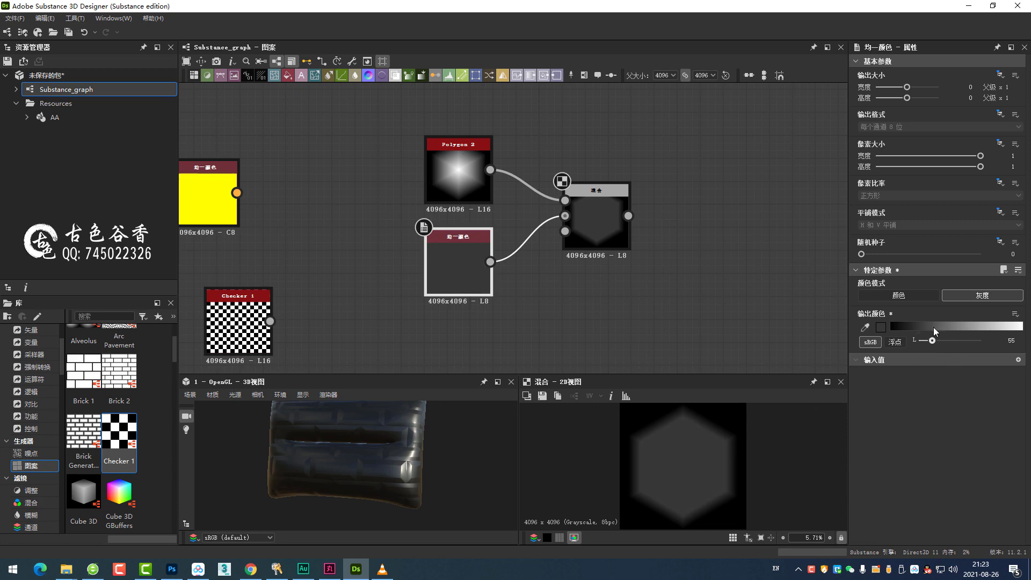
pyautogui.moveTo(931, 343)
pyautogui.mouseDown()
pyautogui.moveTo(906, 344)
pyautogui.moveTo(1004, 343)
pyautogui.mouseUp()
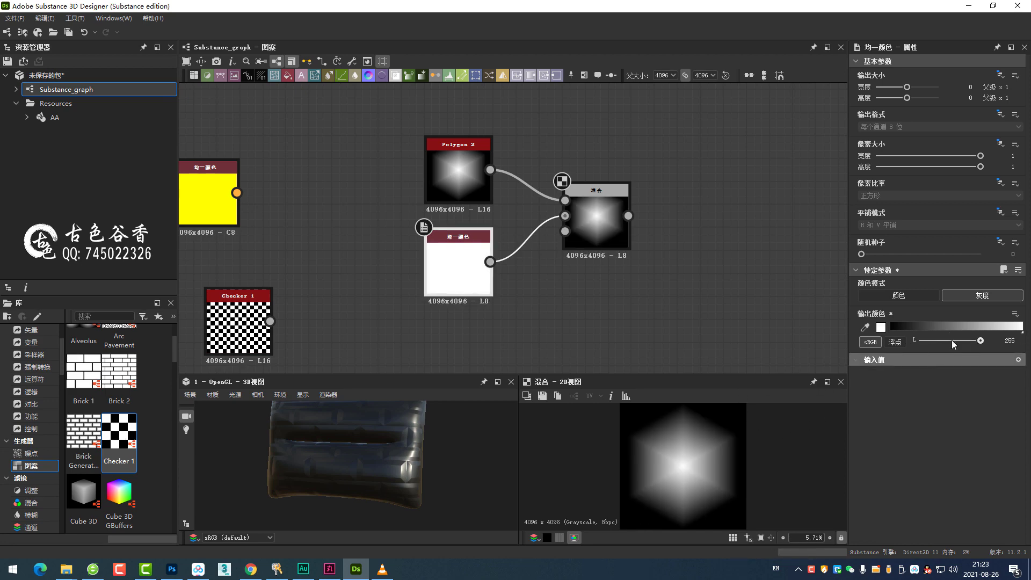
# - Annotate the lightness range, then set the background back to full white (255)
pyautogui.moveTo(946, 328)
pyautogui.mouseDown()
pyautogui.moveTo(945, 352)
pyautogui.moveTo(1009, 345)
pyautogui.mouseUp()
pyautogui.moveTo(940, 343); pyautogui.dragTo(916, 346)
pyautogui.press('Escape')
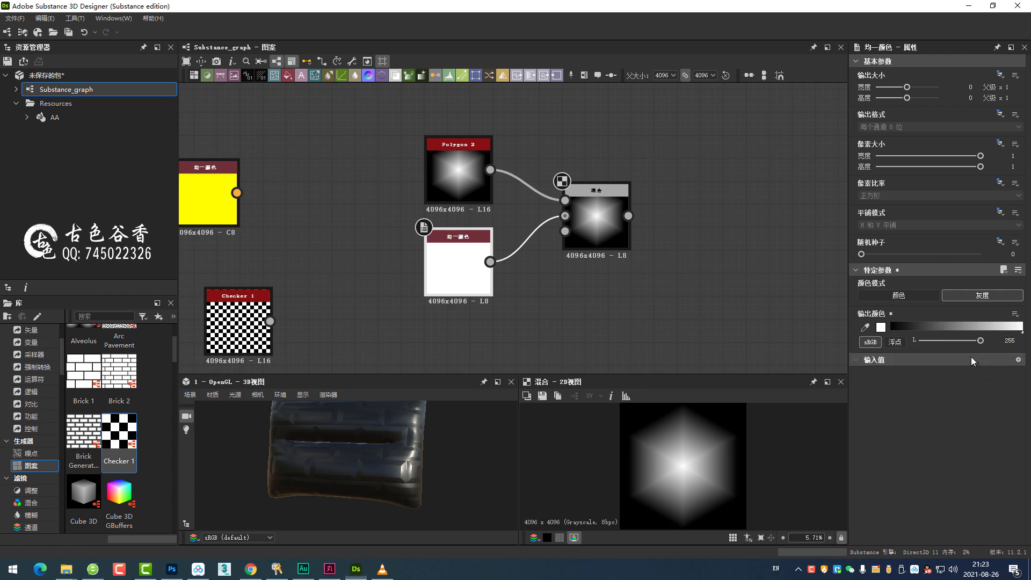
pyautogui.moveTo(970, 344); pyautogui.dragTo(908, 344)
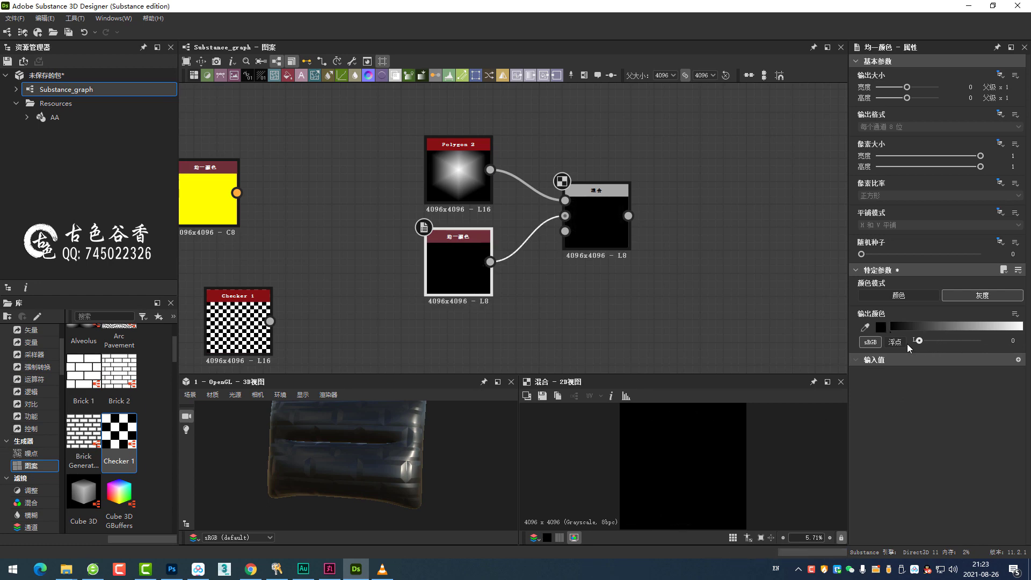
pyautogui.moveTo(919, 341); pyautogui.dragTo(988, 345)
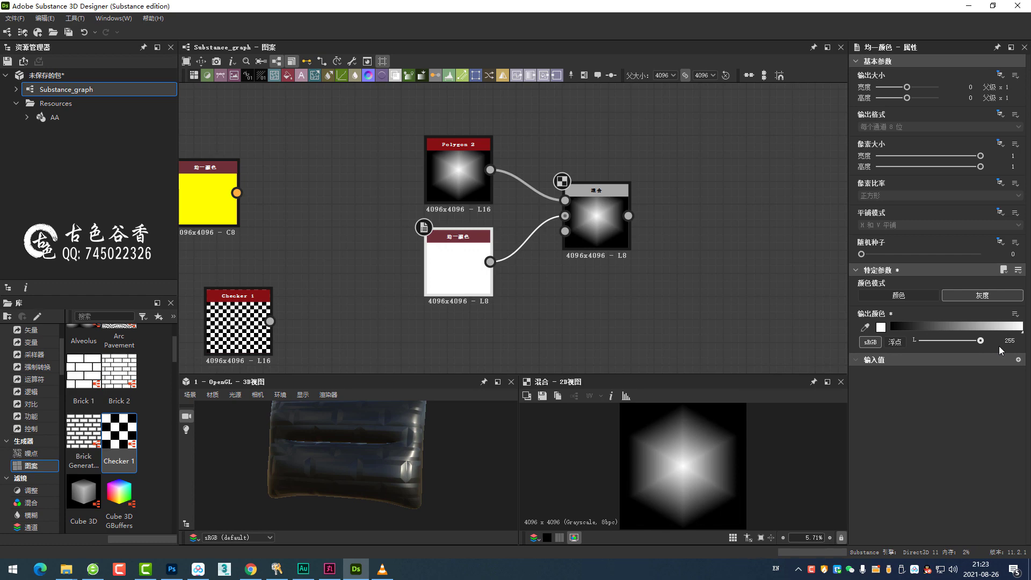
# - Set the Blend back to 最大值（变亮） (Max/Lighten) mode
pyautogui.click(600, 227)
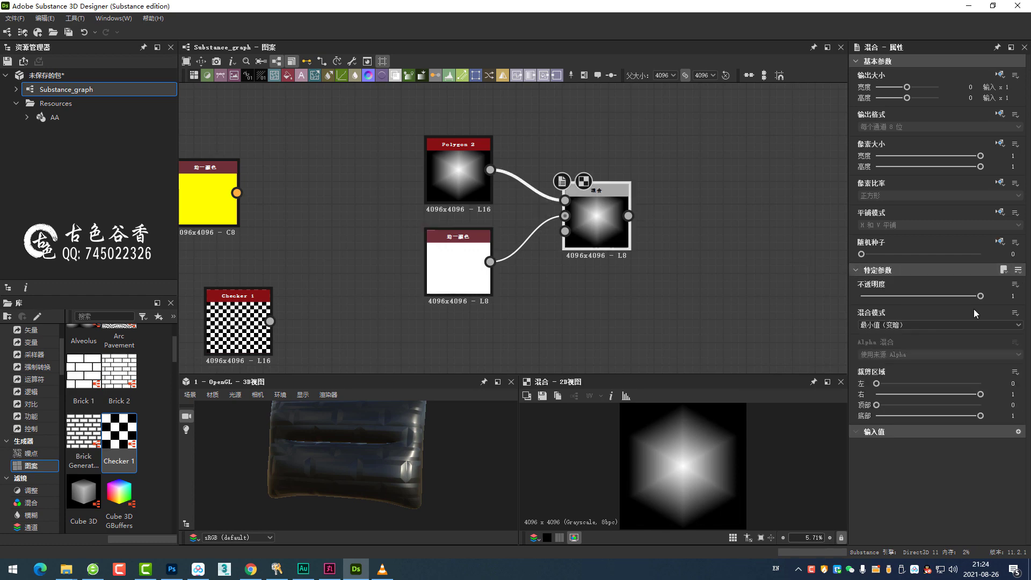
pyautogui.click(937, 322)
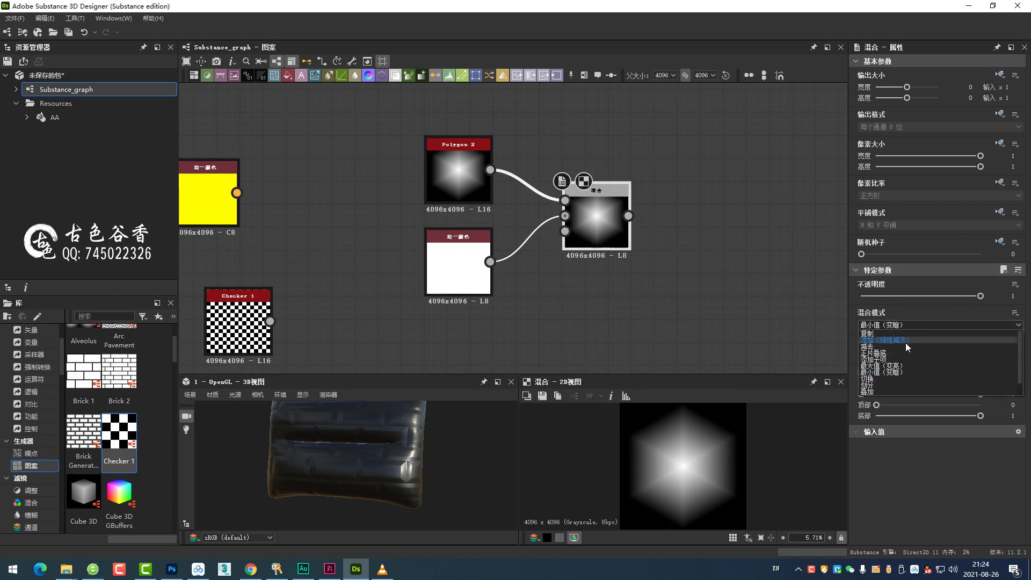
pyautogui.click(891, 365)
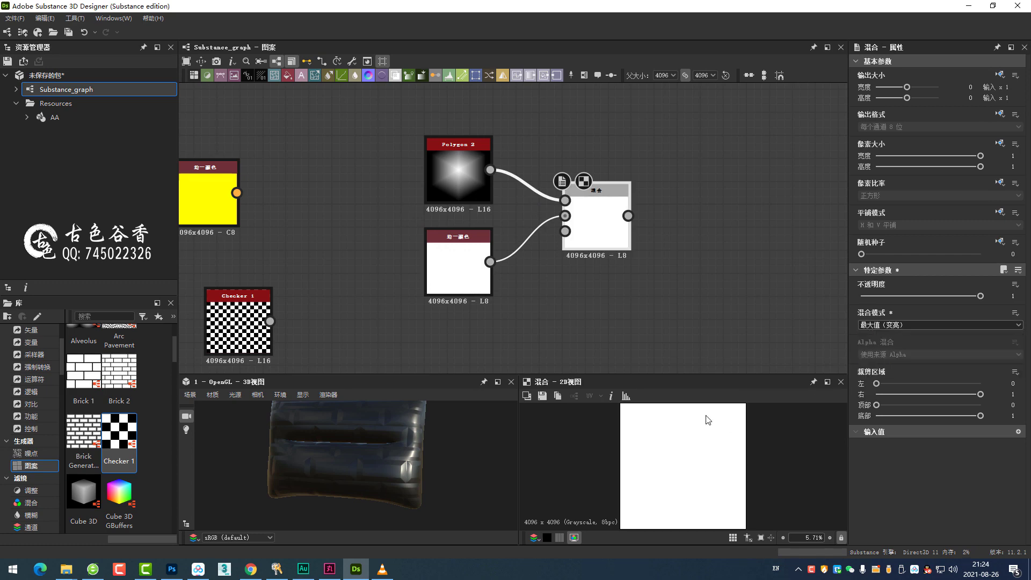
pyautogui.click(473, 263)
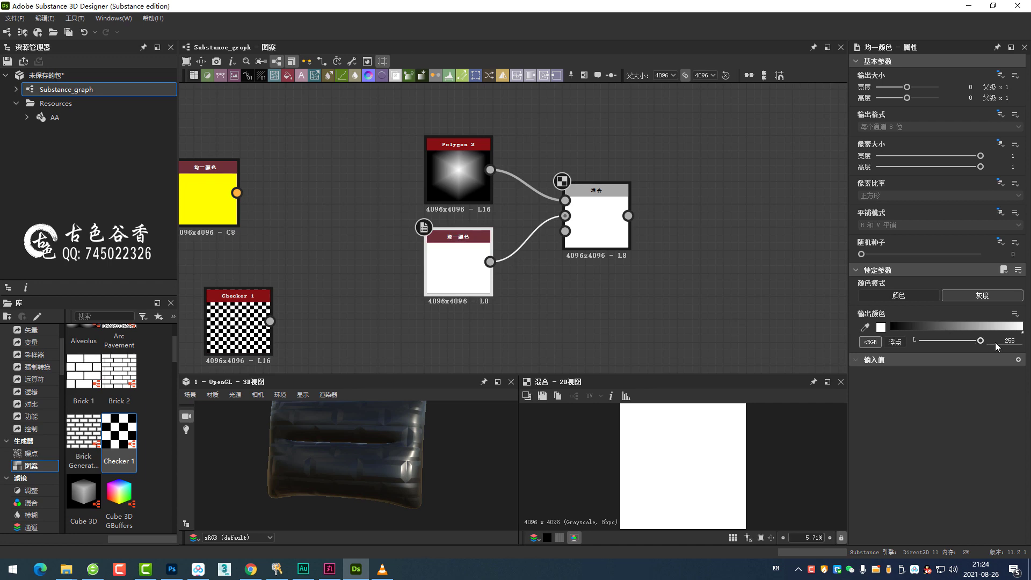
# - Annotate the 255 value, hexagon and nodes, then lower the background to light grey (206)
pyautogui.moveTo(972, 348)
pyautogui.mouseDown()
pyautogui.moveTo(972, 359)
pyautogui.moveTo(909, 342)
pyautogui.mouseUp()
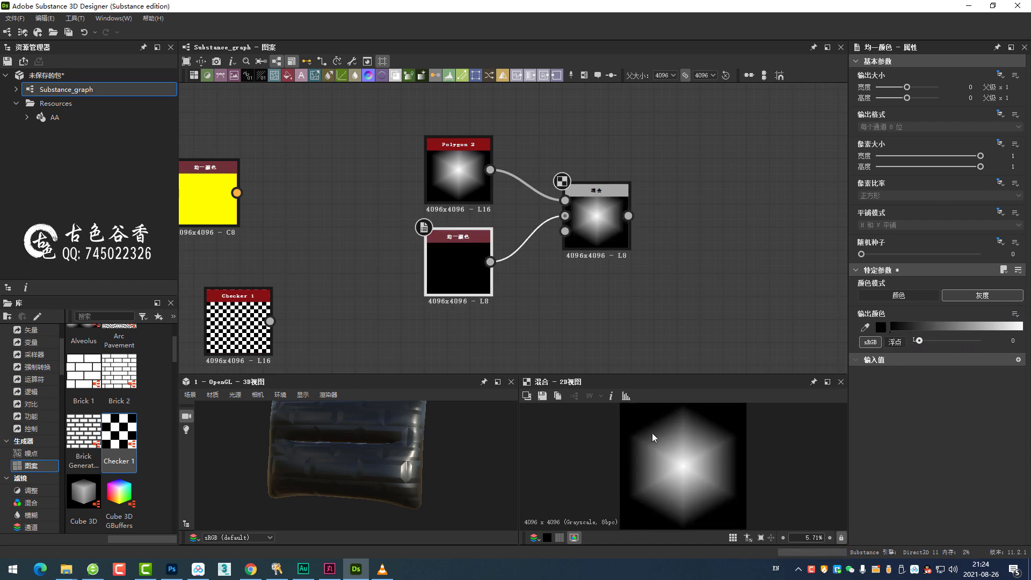
pyautogui.moveTo(640, 459); pyautogui.dragTo(669, 491)
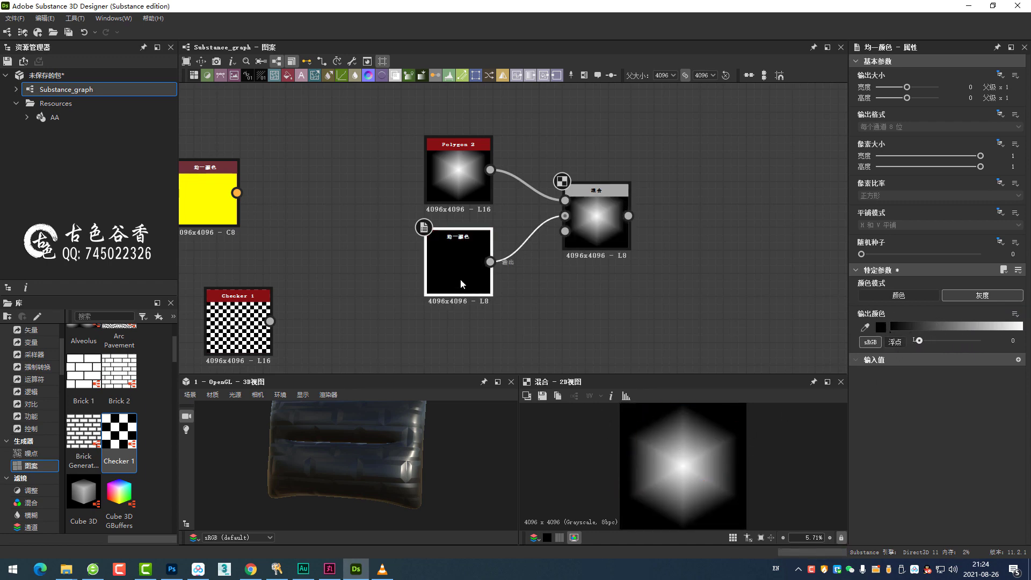
pyautogui.moveTo(417, 255)
pyautogui.mouseDown()
pyautogui.moveTo(430, 302)
pyautogui.moveTo(483, 277)
pyautogui.mouseUp()
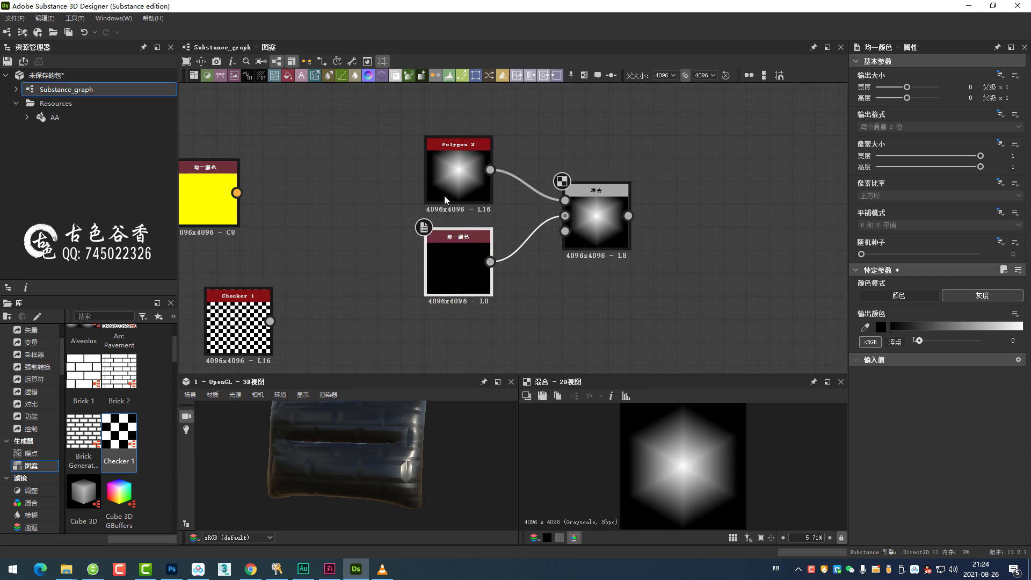
pyautogui.moveTo(443, 195); pyautogui.dragTo(467, 191)
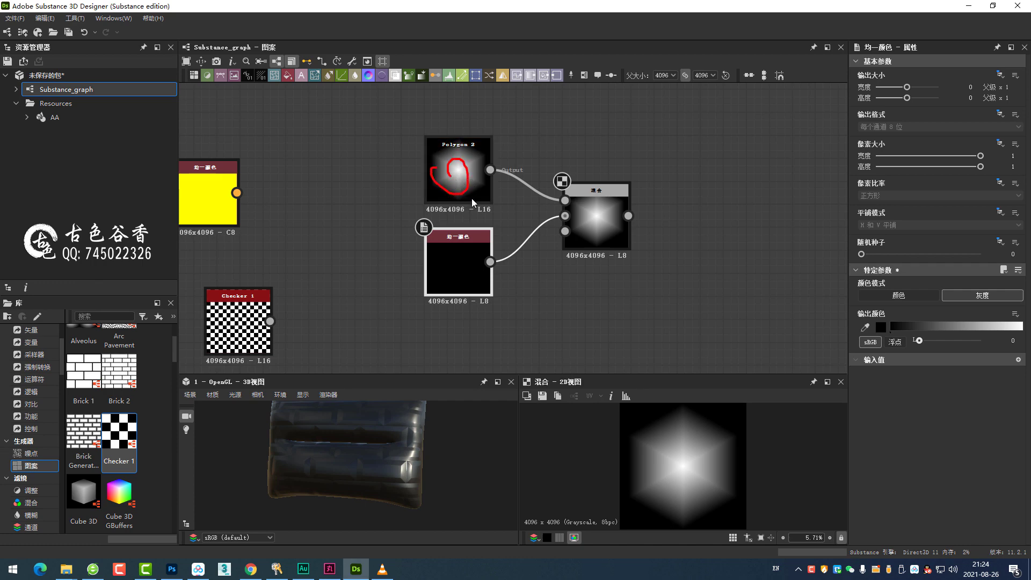
pyautogui.moveTo(918, 341)
pyautogui.mouseDown()
pyautogui.moveTo(999, 350)
pyautogui.moveTo(905, 345)
pyautogui.mouseUp()
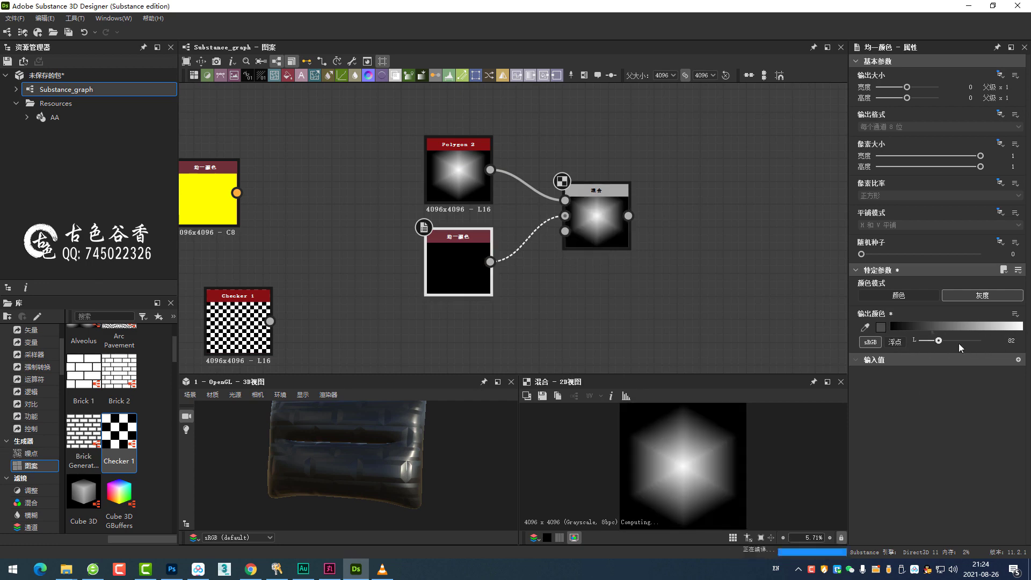
pyautogui.click(608, 220)
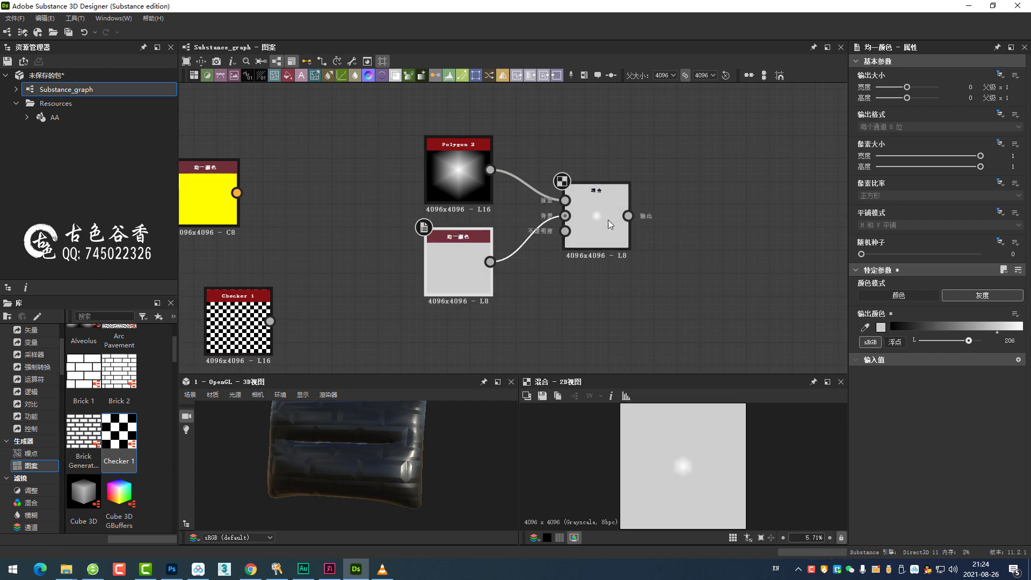
# - Set the Blend to 切换 (Switch) mode and the background Uniform Color to white (255)
pyautogui.click(926, 324)
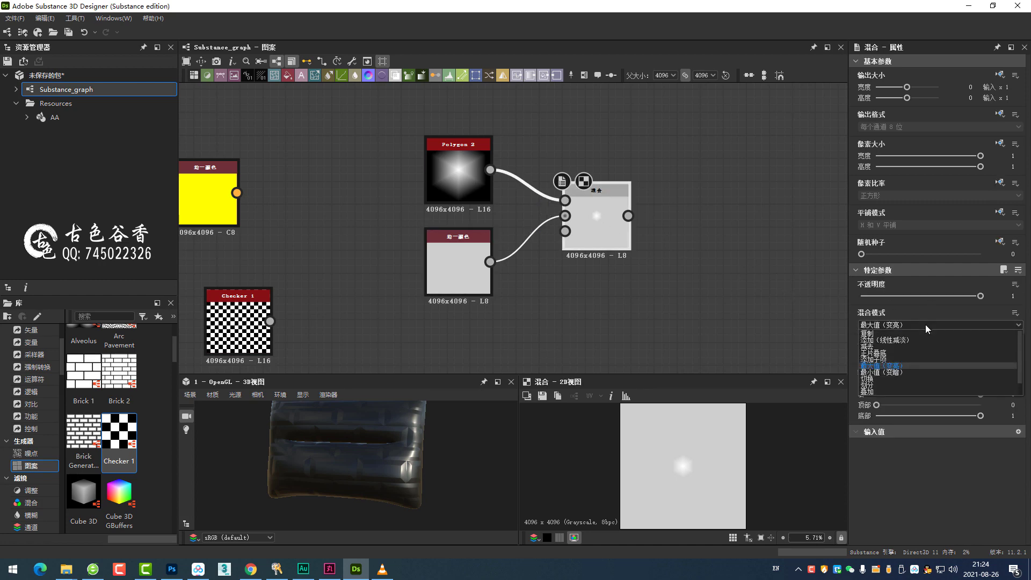
pyautogui.click(890, 378)
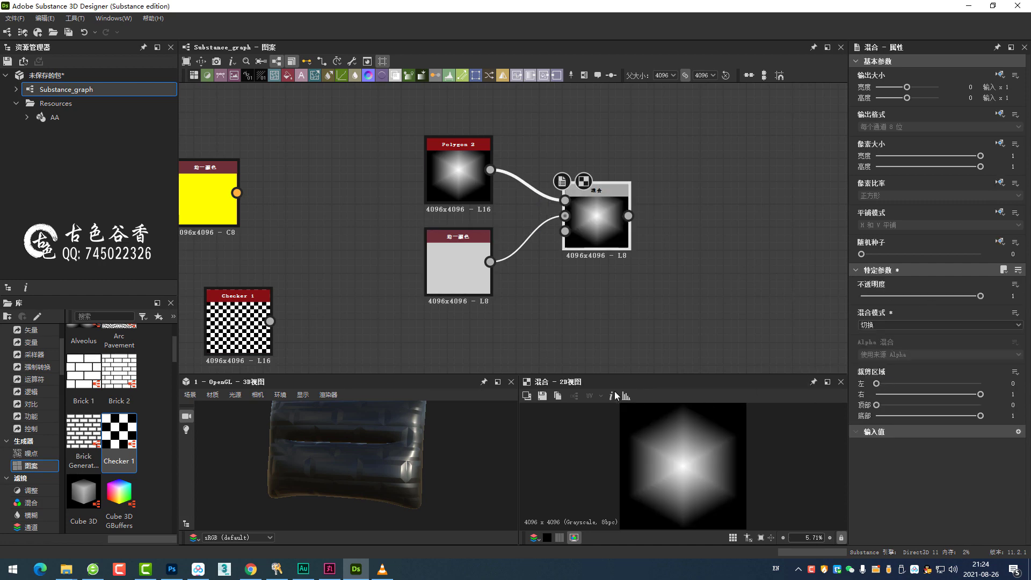
pyautogui.click(452, 260)
pyautogui.moveTo(968, 340); pyautogui.dragTo(988, 327)
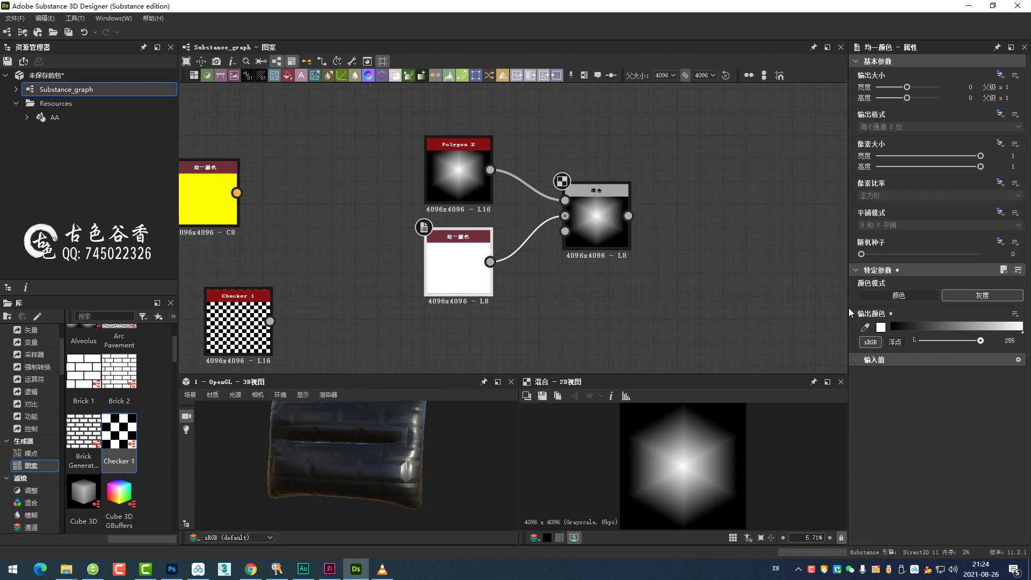
# - Set the Blend to 划分 (Divide) mode and darken the background Uniform Color to black (0)
pyautogui.click(616, 207)
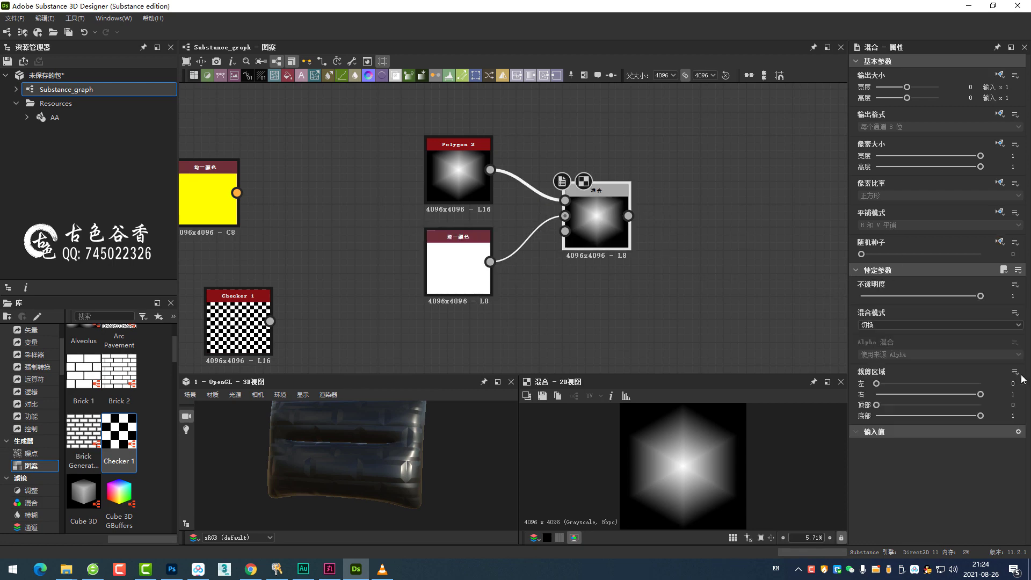
pyautogui.click(924, 324)
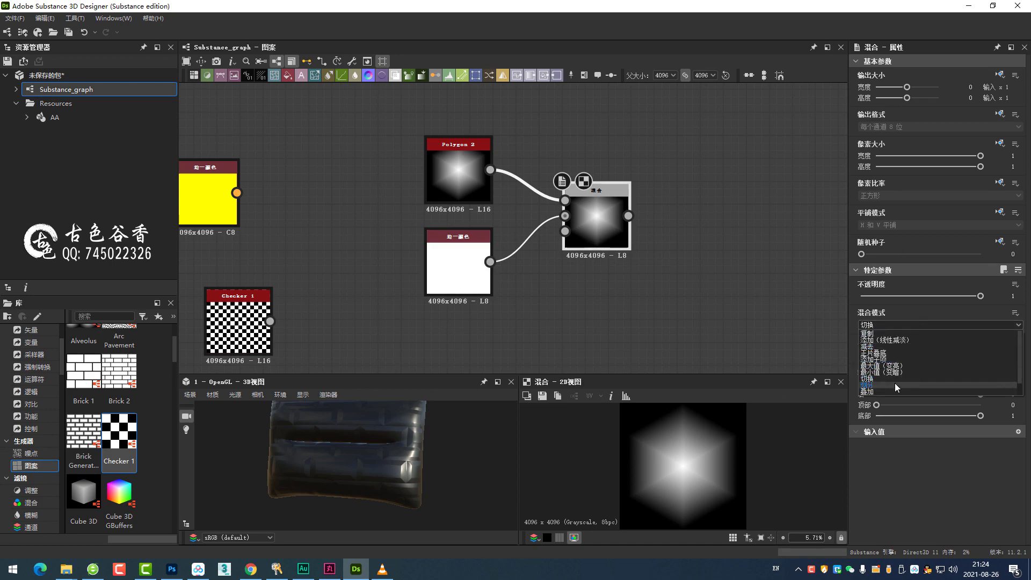
pyautogui.click(894, 383)
pyautogui.click(458, 266)
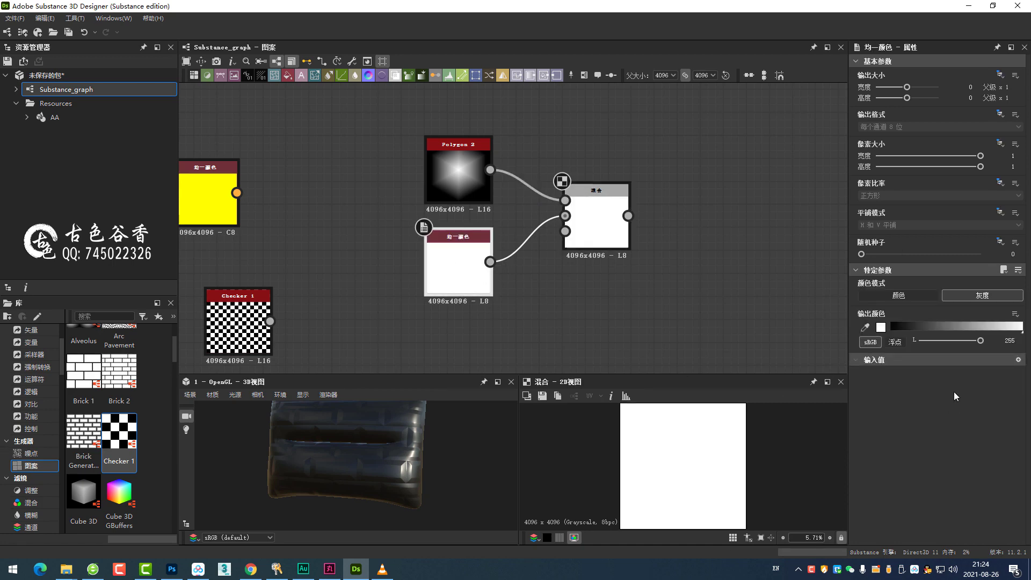
pyautogui.moveTo(981, 341)
pyautogui.mouseDown()
pyautogui.moveTo(939, 347)
pyautogui.moveTo(990, 347)
pyautogui.moveTo(903, 344)
pyautogui.mouseUp()
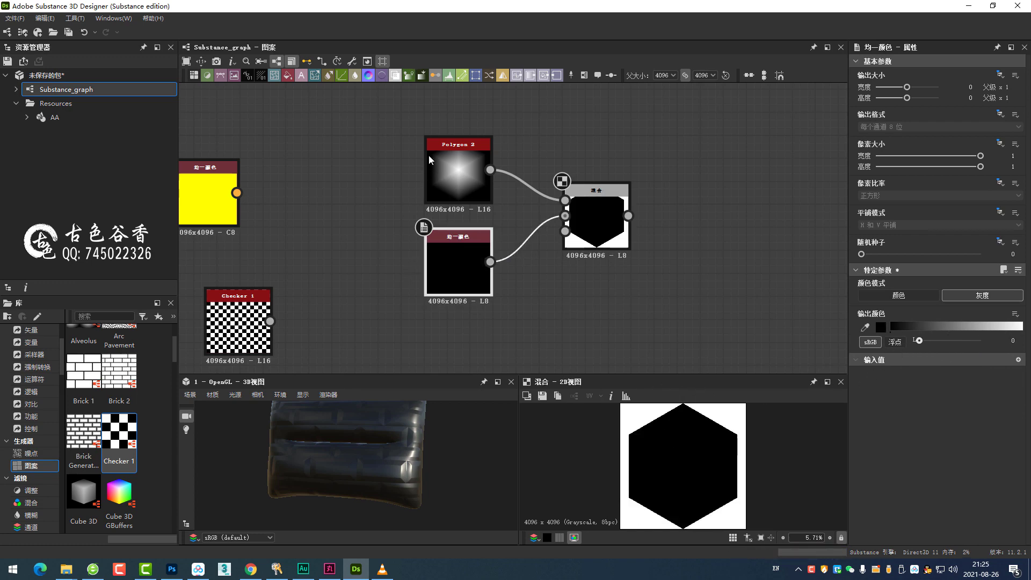
# - Annotate the Polygon 2 node and the black hexagon in the preview
pyautogui.moveTo(431, 156); pyautogui.dragTo(439, 151)
pyautogui.moveTo(678, 403)
pyautogui.mouseDown()
pyautogui.moveTo(728, 426)
pyautogui.moveTo(651, 459)
pyautogui.moveTo(731, 412)
pyautogui.mouseUp()
pyautogui.moveTo(672, 446); pyautogui.dragTo(694, 460)
pyautogui.click(596, 226)
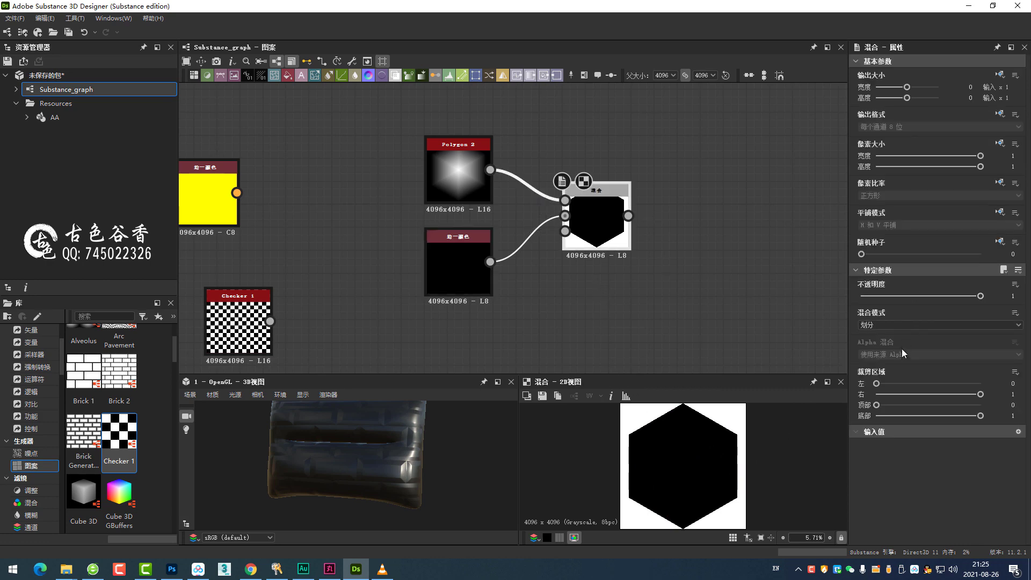
# - Switch the Blend to 叠加 (Overlay) mode and raise the background Uniform Color to mid-grey
pyautogui.click(901, 324)
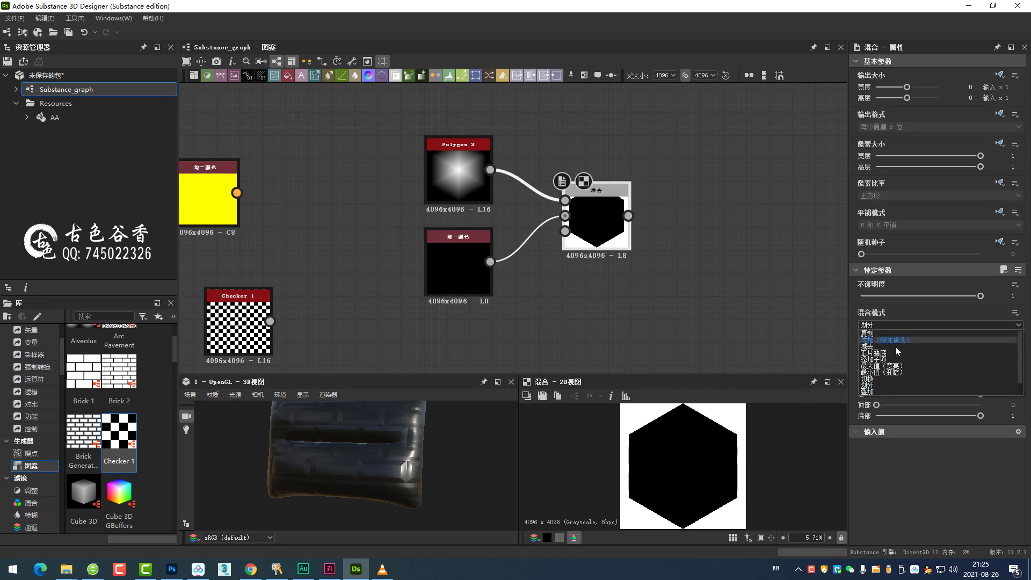
pyautogui.click(888, 391)
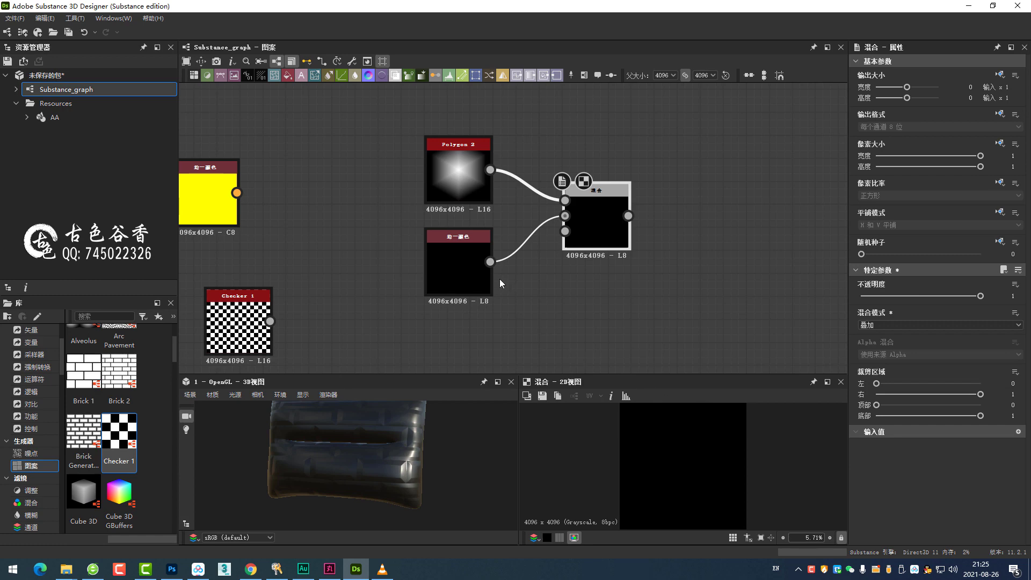
pyautogui.click(459, 259)
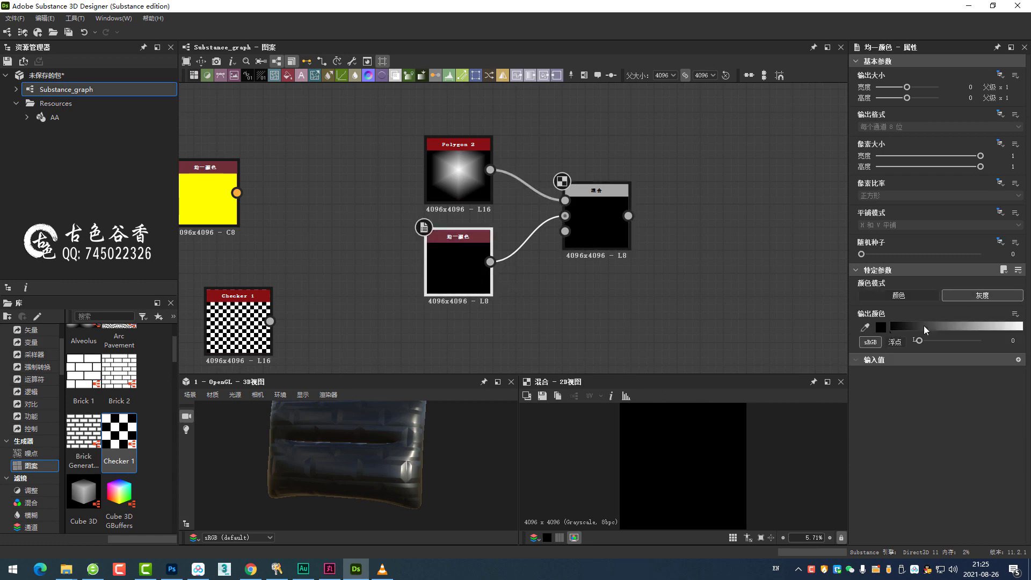
pyautogui.click(916, 341)
pyautogui.moveTo(918, 341)
pyautogui.mouseDown()
pyautogui.moveTo(972, 341)
pyautogui.moveTo(961, 341)
pyautogui.mouseUp()
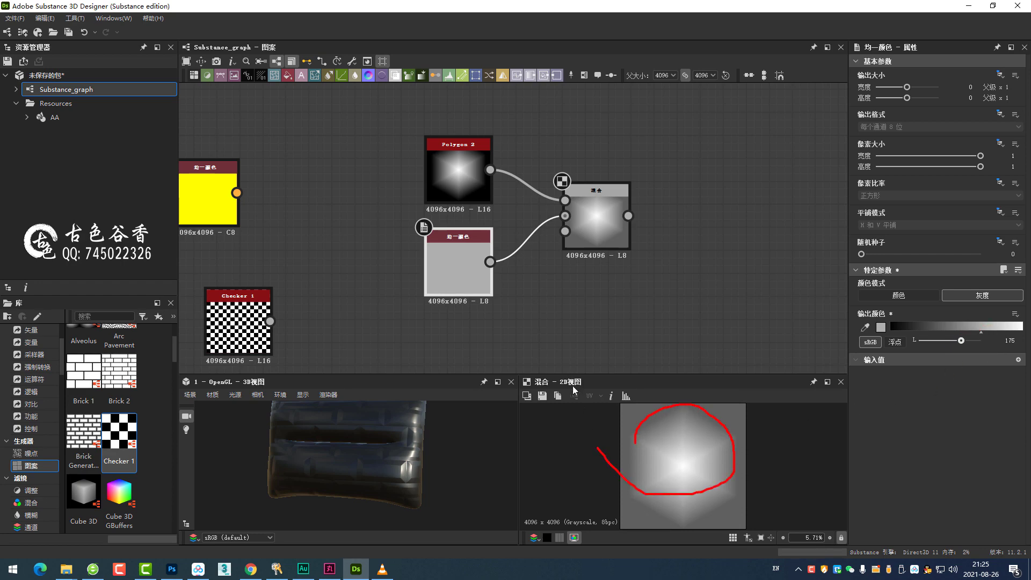
pyautogui.moveTo(962, 340)
pyautogui.mouseDown()
pyautogui.moveTo(979, 341)
pyautogui.moveTo(941, 344)
pyautogui.moveTo(952, 344)
pyautogui.mouseUp()
pyautogui.write('12')
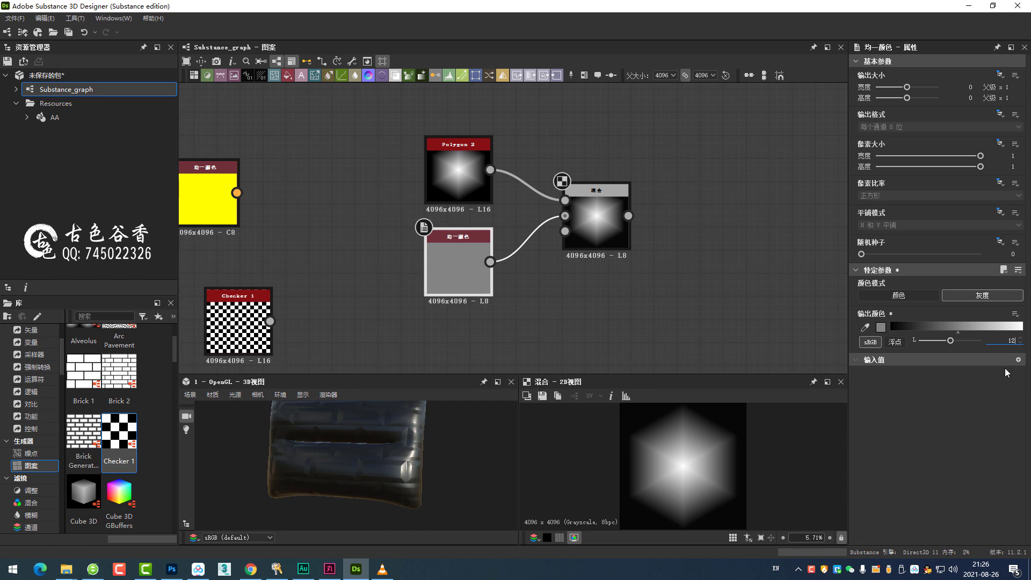
# - Set the background lightness to 128 and annotate the value, Polygon 2 and the hexagon
pyautogui.write('8')
pyautogui.press('Return')
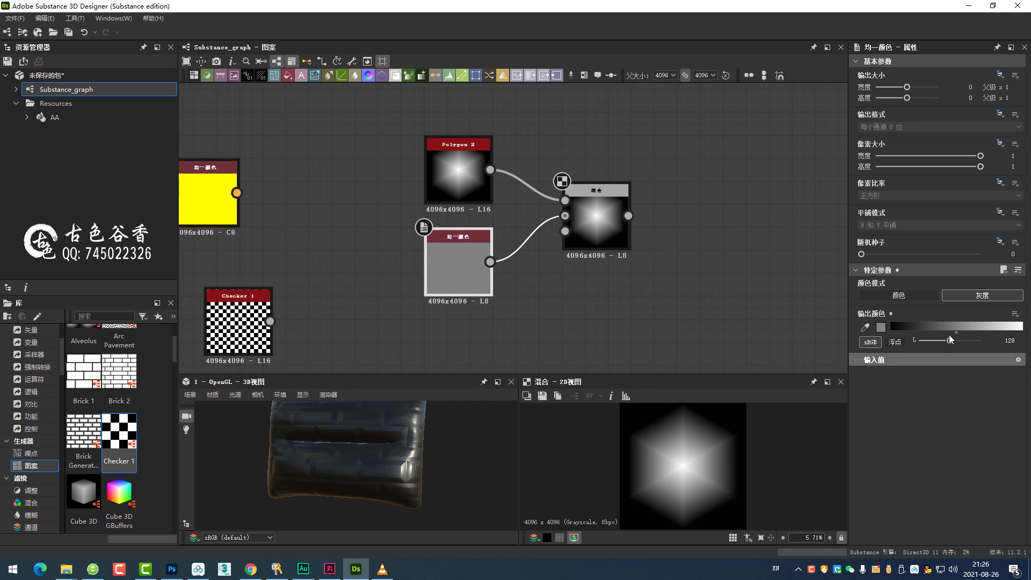
pyautogui.moveTo(949, 334); pyautogui.dragTo(946, 364)
pyautogui.moveTo(1020, 329); pyautogui.dragTo(1002, 347)
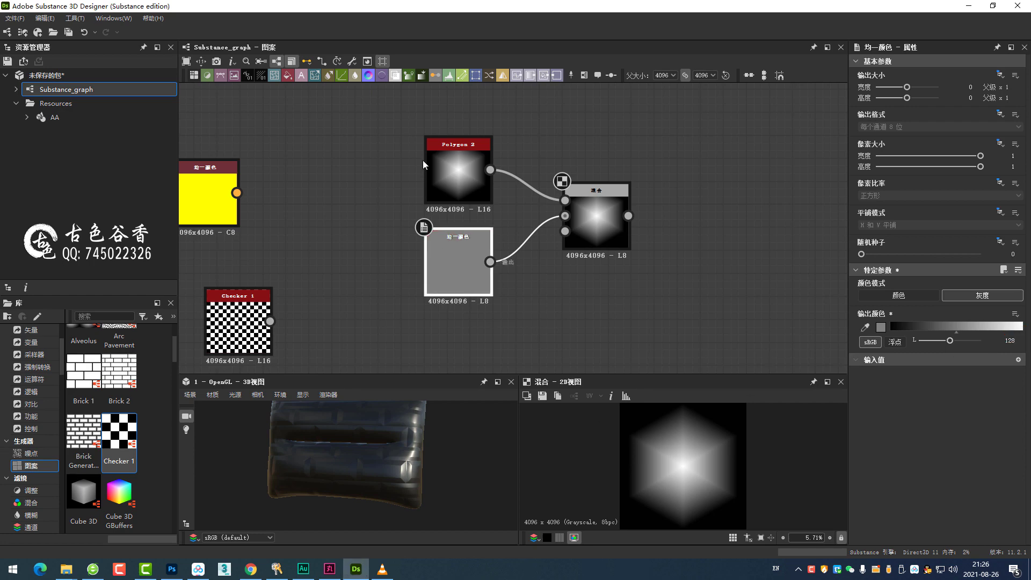
pyautogui.moveTo(427, 176); pyautogui.dragTo(418, 164)
pyautogui.moveTo(653, 458); pyautogui.dragTo(565, 383)
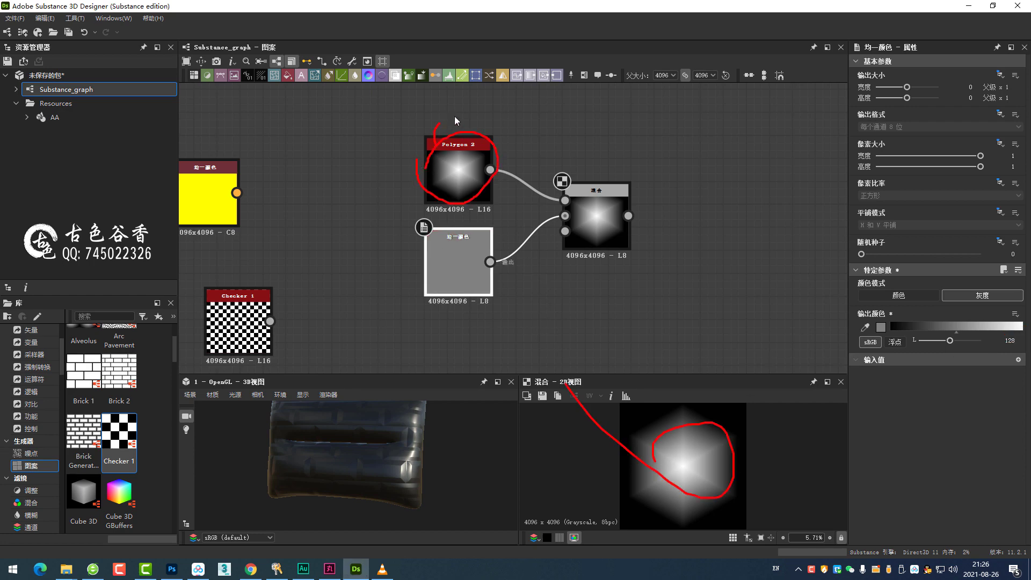
pyautogui.moveTo(569, 180); pyautogui.dragTo(629, 185)
pyautogui.press('Escape')
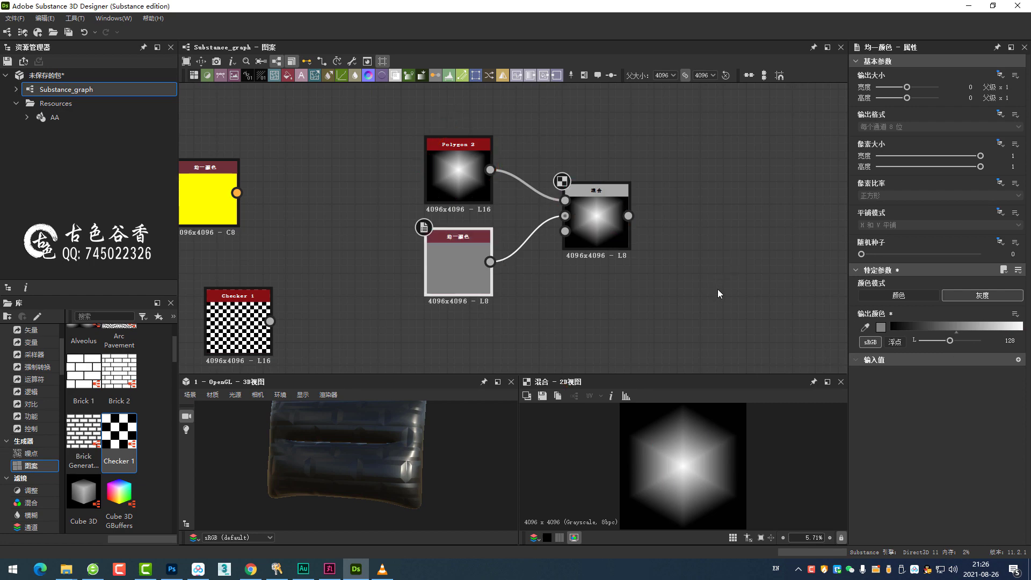
# - Raise the background to full white (255) and annotate the 255 and 128 values
pyautogui.moveTo(950, 340)
pyautogui.mouseDown()
pyautogui.moveTo(918, 340)
pyautogui.moveTo(979, 332)
pyautogui.mouseUp()
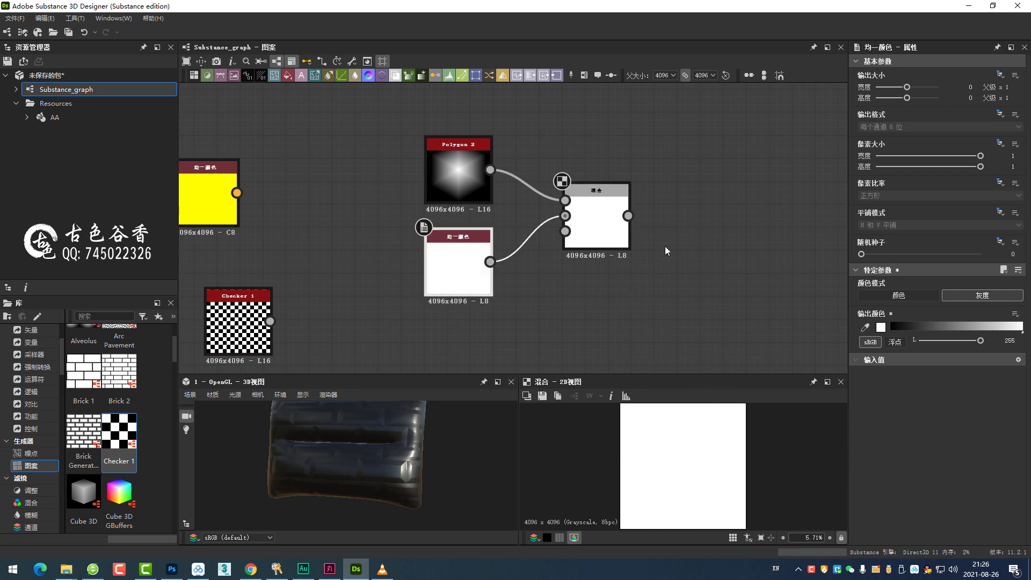
pyautogui.moveTo(1020, 330); pyautogui.dragTo(993, 346)
pyautogui.moveTo(902, 387)
pyautogui.mouseDown()
pyautogui.moveTo(917, 386)
pyautogui.moveTo(858, 416)
pyautogui.mouseUp()
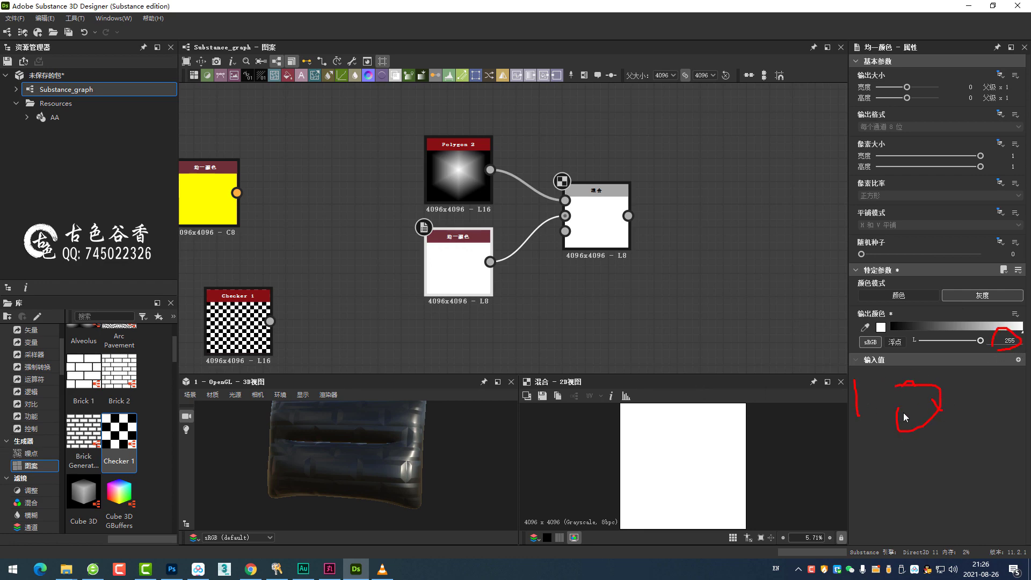
pyautogui.moveTo(909, 415); pyautogui.dragTo(948, 418)
pyautogui.moveTo(977, 380)
pyautogui.mouseDown()
pyautogui.moveTo(973, 421)
pyautogui.moveTo(966, 382)
pyautogui.mouseUp()
pyautogui.press('Escape')
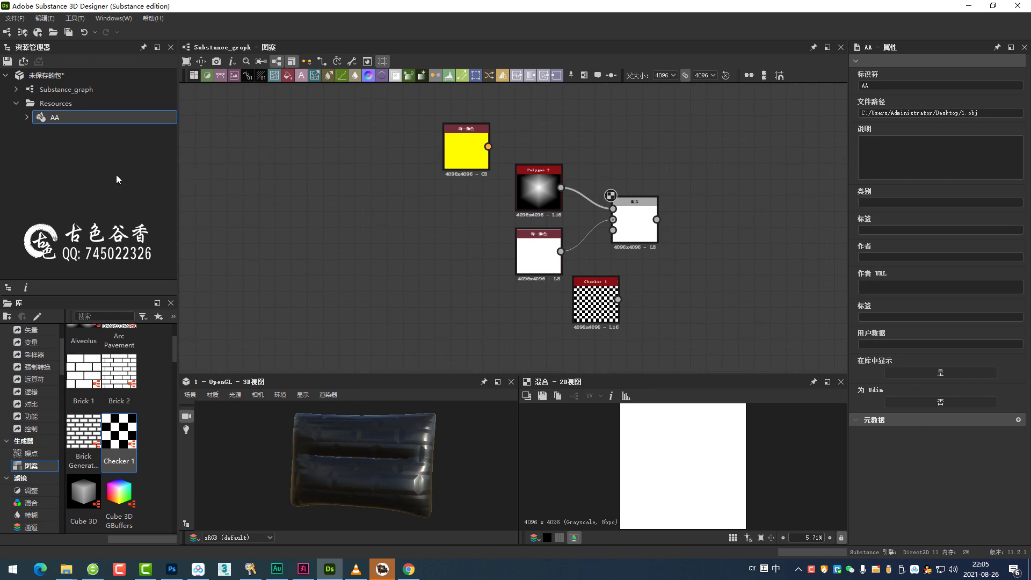
# - Import images 01 and 02 from the 案例文件 folder into the package as bitmaps
pyautogui.click(45, 77)
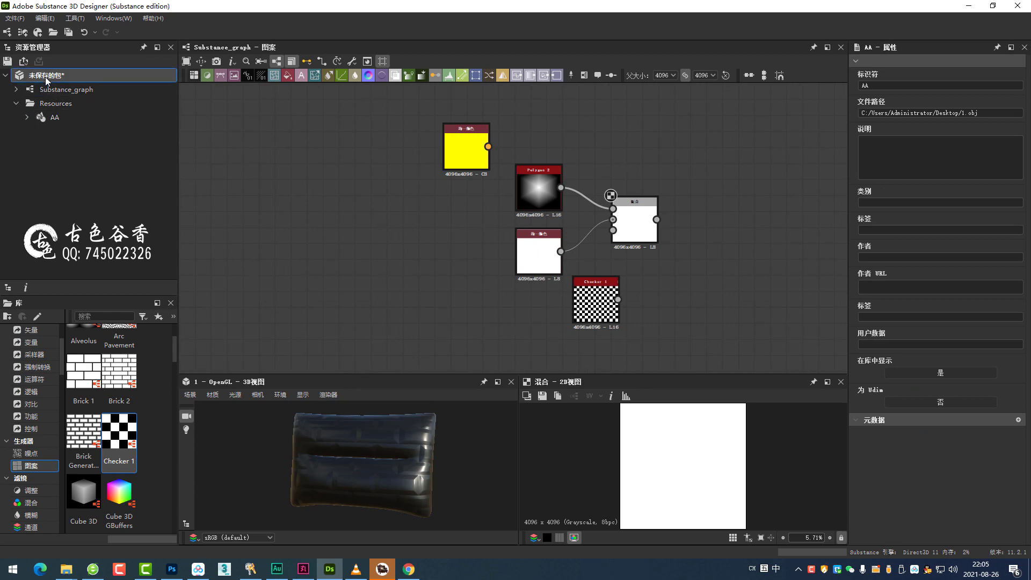
pyautogui.rightClick(45, 77)
pyautogui.moveTo(97, 96)
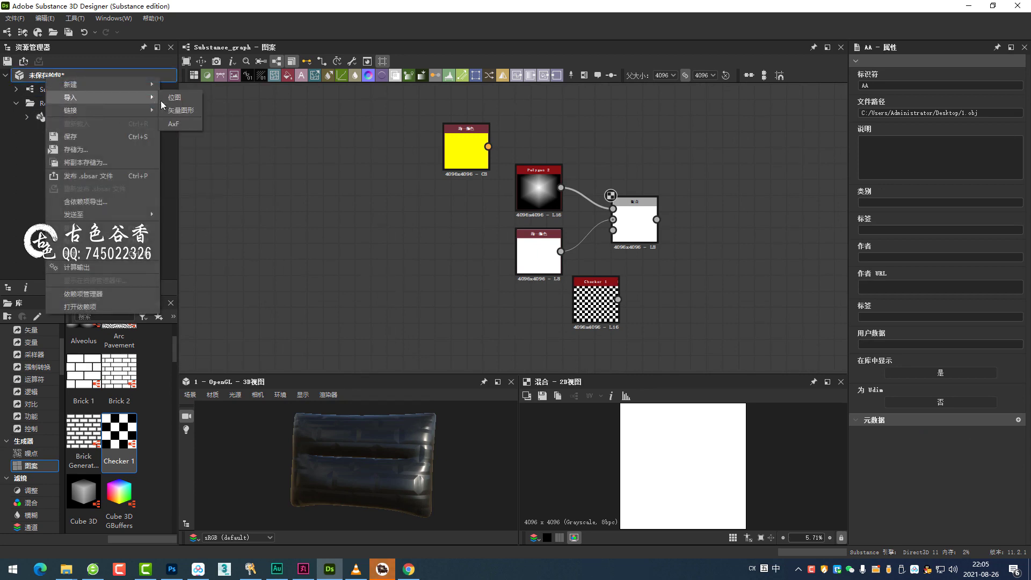
pyautogui.click(175, 98)
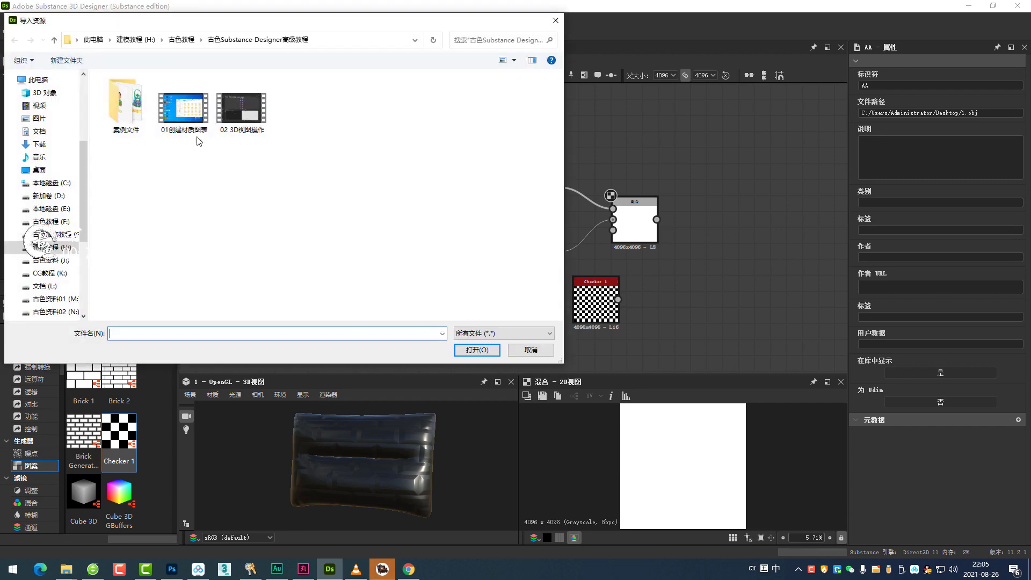
pyautogui.doubleClick(133, 97)
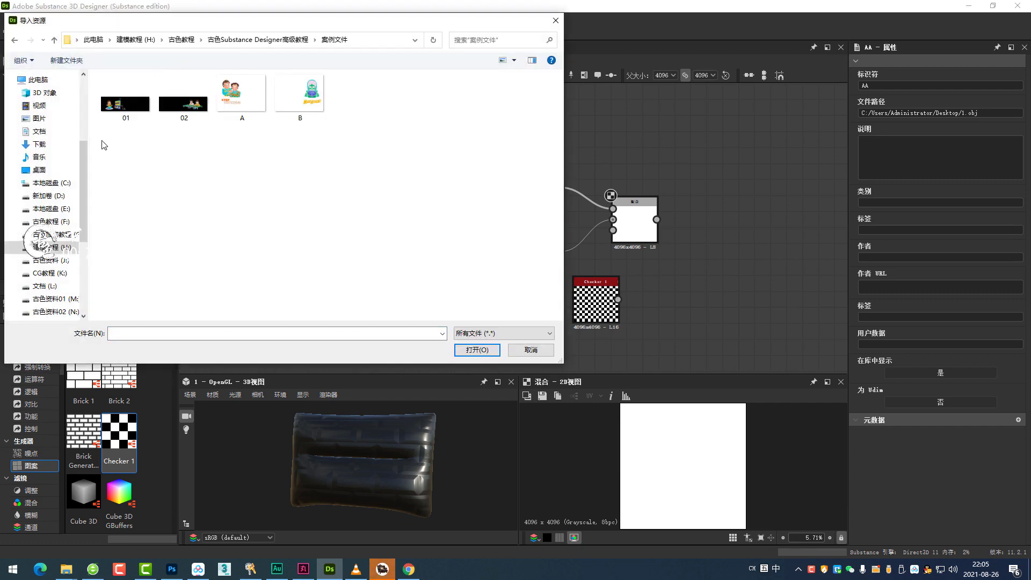
pyautogui.moveTo(104, 142); pyautogui.dragTo(179, 91)
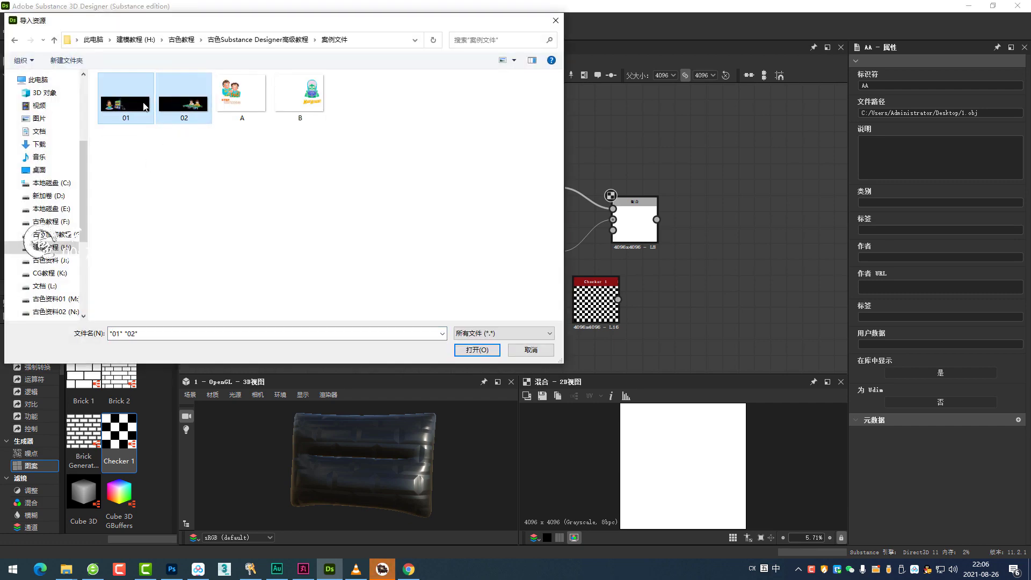
pyautogui.click(477, 350)
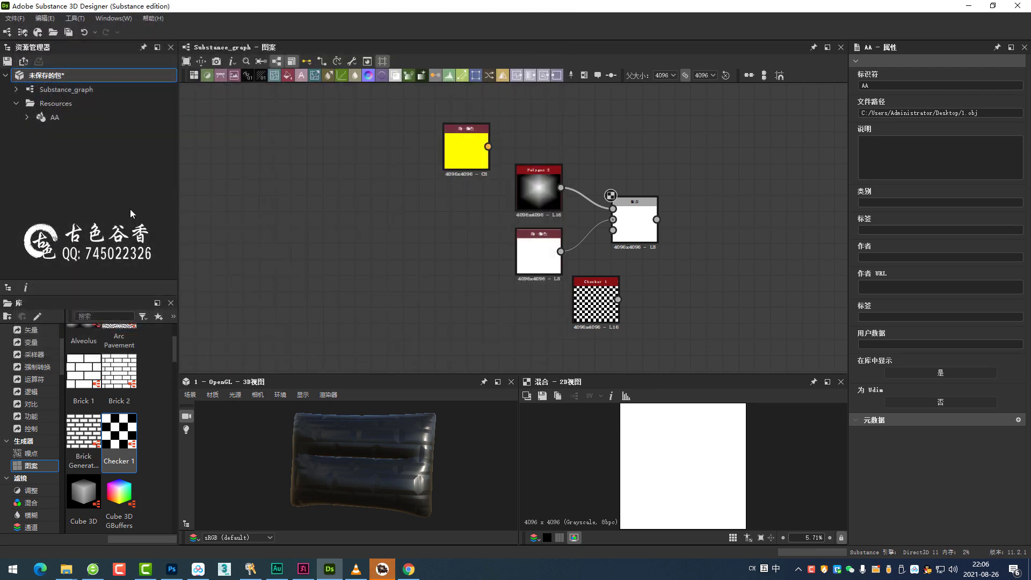
# - Place bitmaps 01 and 02 in the graph and delete the colour, Polygon 2 and Checker nodes
pyautogui.moveTo(99, 178); pyautogui.dragTo(45, 135)
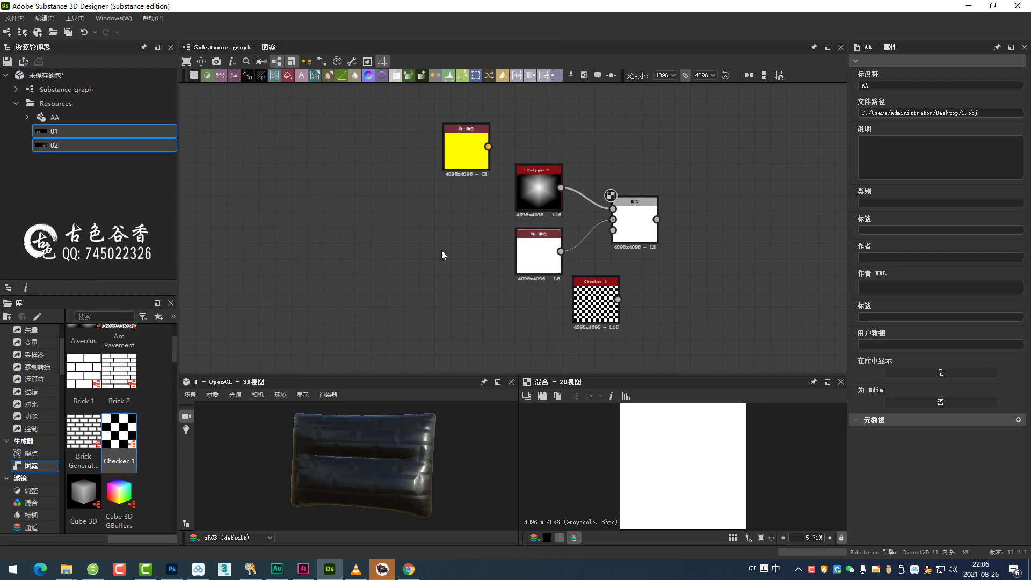
pyautogui.moveTo(442, 250); pyautogui.dragTo(441, 250)
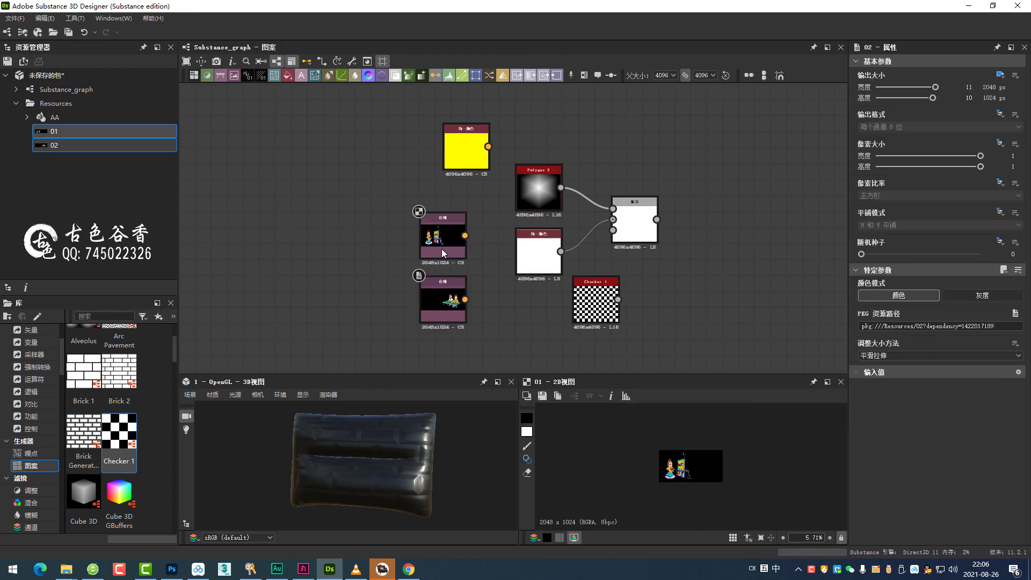
pyautogui.click(466, 153)
pyautogui.press('Delete')
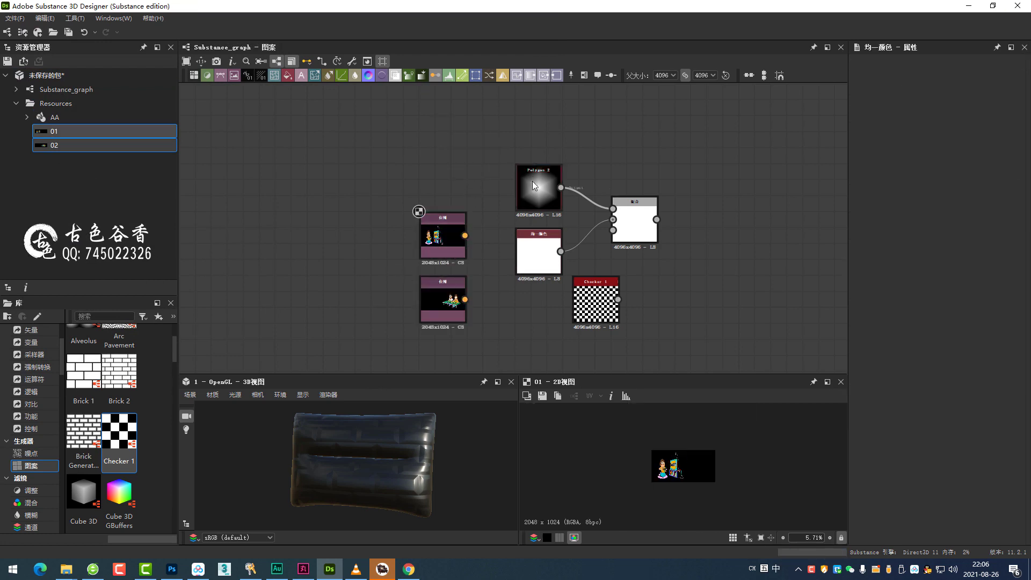
pyautogui.click(533, 181)
pyautogui.press('Delete')
pyautogui.click(538, 253)
pyautogui.press('Delete')
pyautogui.click(593, 308)
pyautogui.press('Delete')
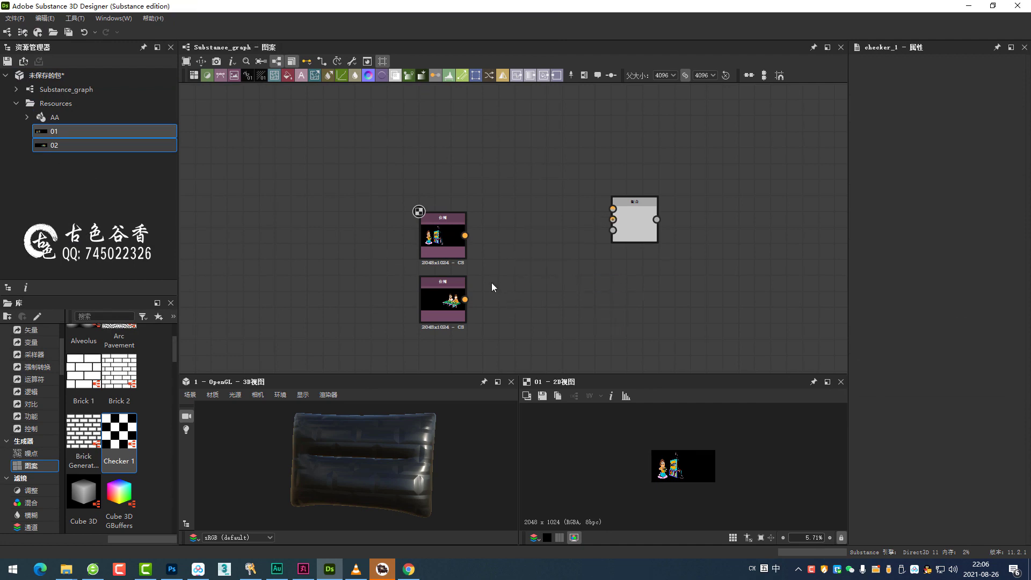
# - Wire the top bitmap to the Blend foreground and the bottom bitmap to its background
pyautogui.moveTo(497, 323)
pyautogui.mouseDown()
pyautogui.moveTo(433, 220)
pyautogui.moveTo(561, 204)
pyautogui.mouseUp()
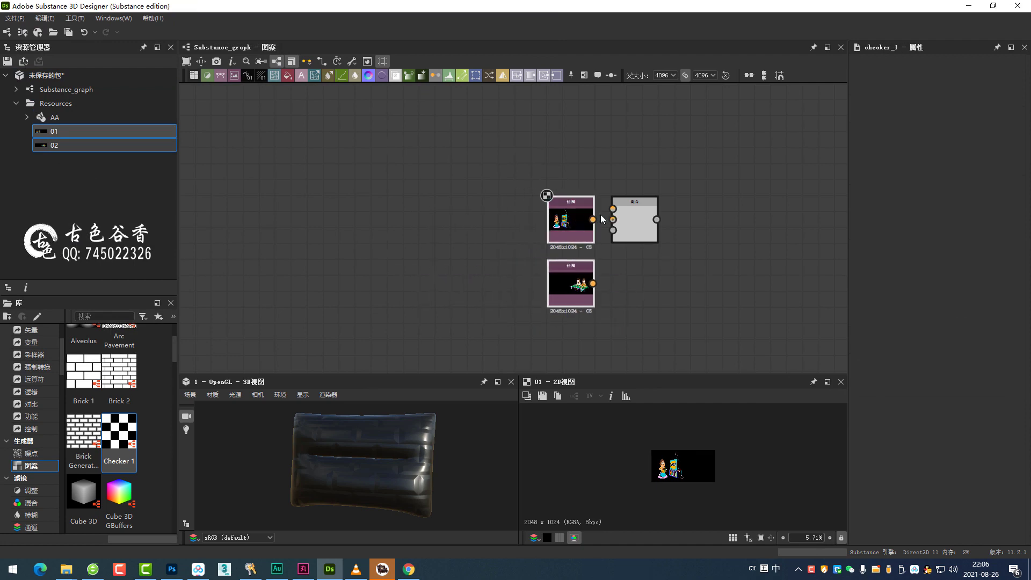
pyautogui.scroll(3, 607, 219)
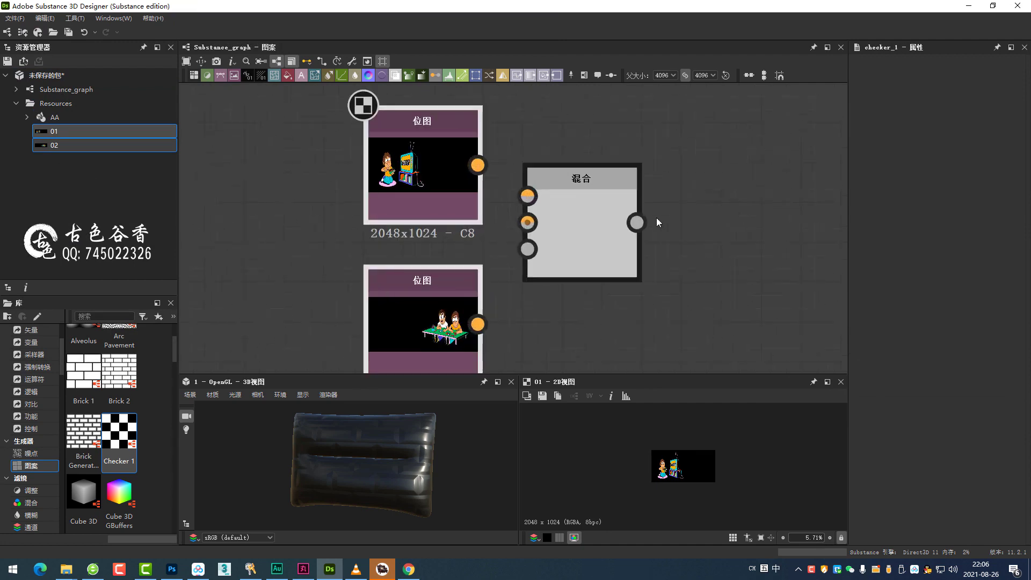
pyautogui.moveTo(548, 218); pyautogui.dragTo(529, 211, button='middle')
pyautogui.moveTo(472, 168); pyautogui.dragTo(512, 195)
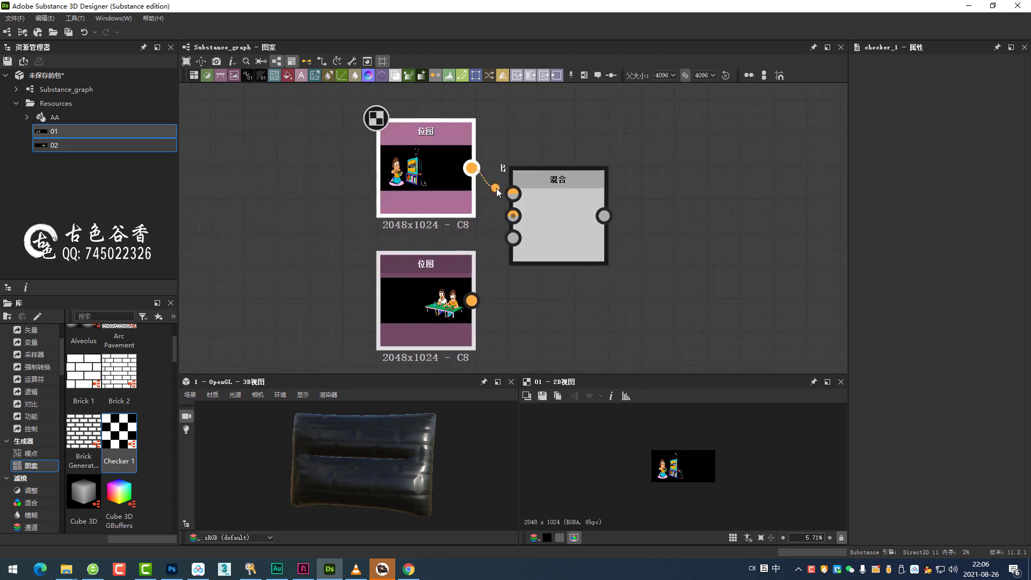
pyautogui.moveTo(471, 301)
pyautogui.mouseDown()
pyautogui.moveTo(519, 230)
pyautogui.moveTo(513, 216)
pyautogui.mouseUp()
pyautogui.doubleClick(569, 242)
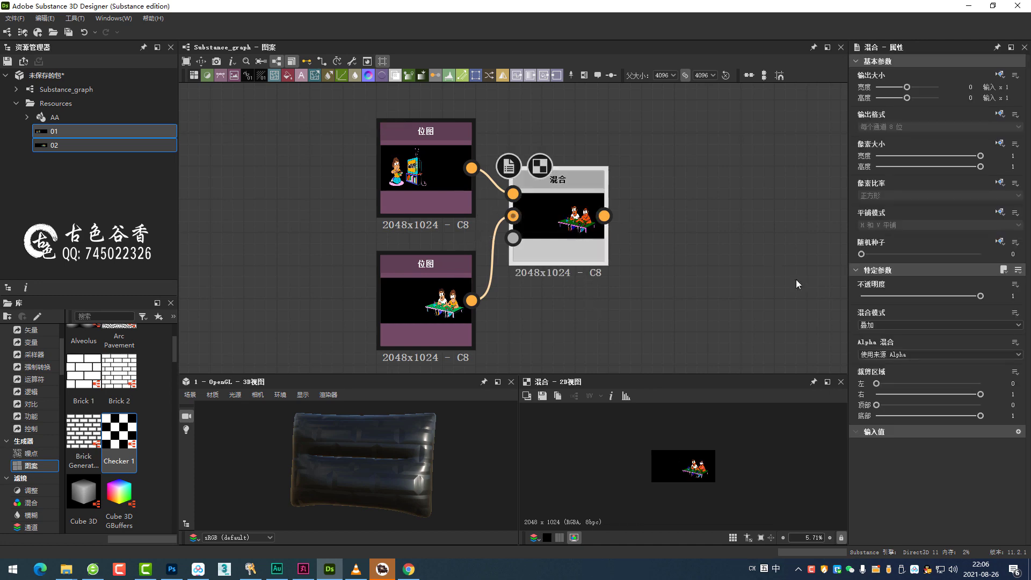
# - Set the Blend mode to Copy and reframe the graph around the Blend node
pyautogui.click(893, 326)
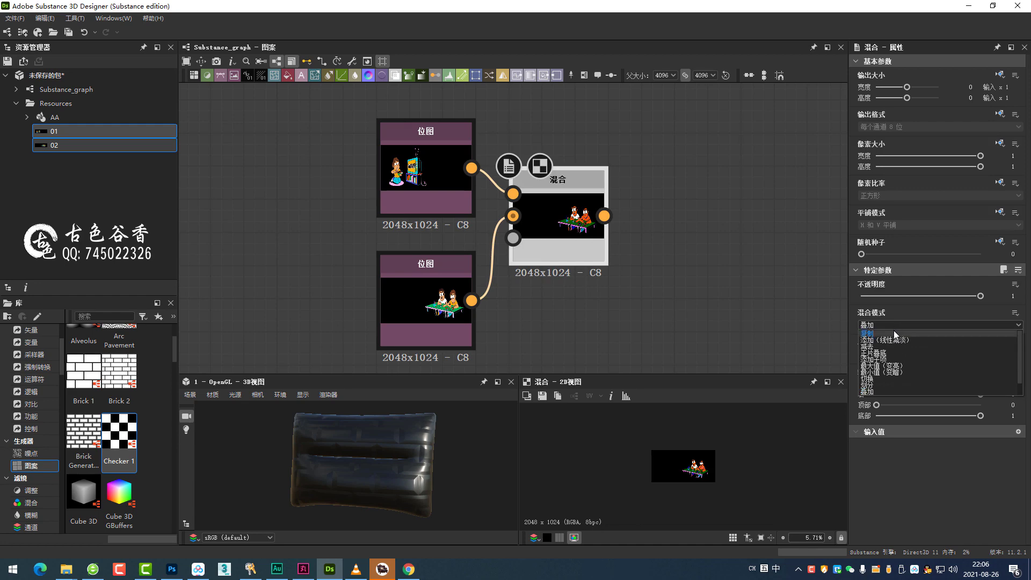
pyautogui.click(894, 334)
pyautogui.moveTo(550, 219)
pyautogui.mouseDown(button='middle')
pyautogui.moveTo(607, 181)
pyautogui.moveTo(607, 250)
pyautogui.mouseUp(button='middle')
pyautogui.scroll(1, 607, 181)
pyautogui.scroll(1, 537, 241)
pyautogui.scroll(1, 537, 241)
pyautogui.scroll(-2, 465, 234)
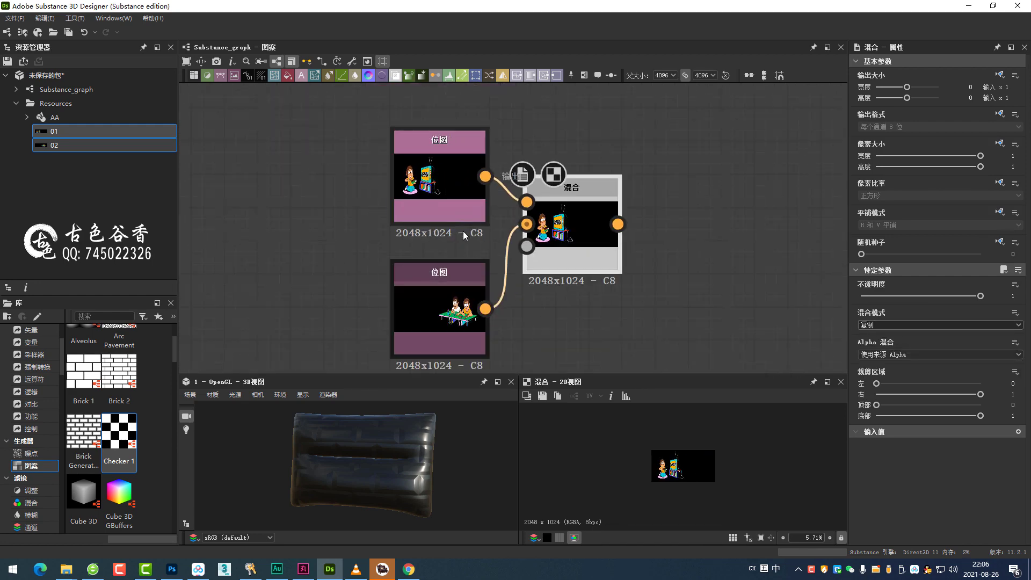
pyautogui.moveTo(446, 253); pyautogui.dragTo(441, 227, button='middle')
# - Switch the Blend mode to Add (Linear Dodge) and zoom in on the combined result
pyautogui.click(900, 326)
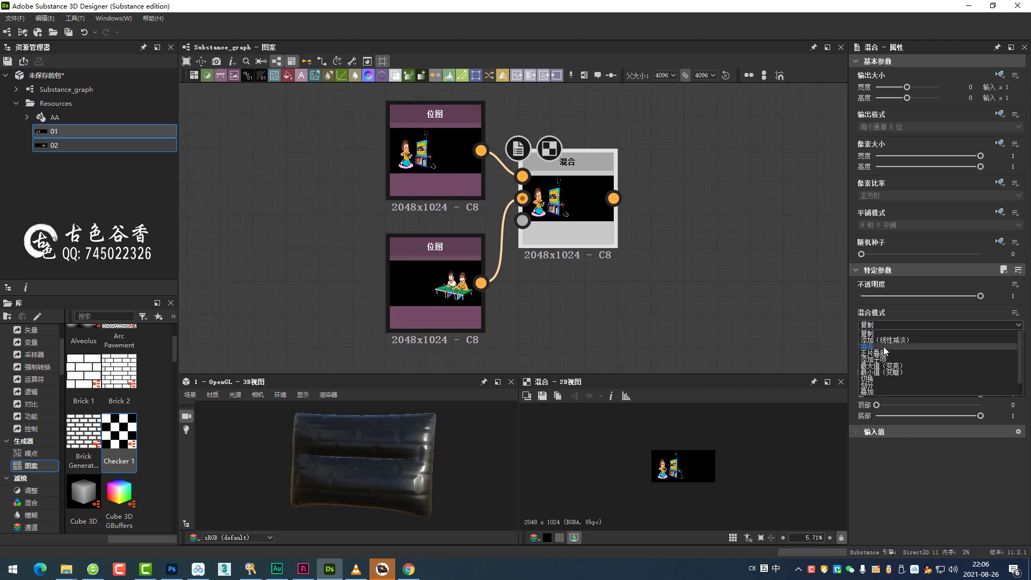
pyautogui.click(884, 344)
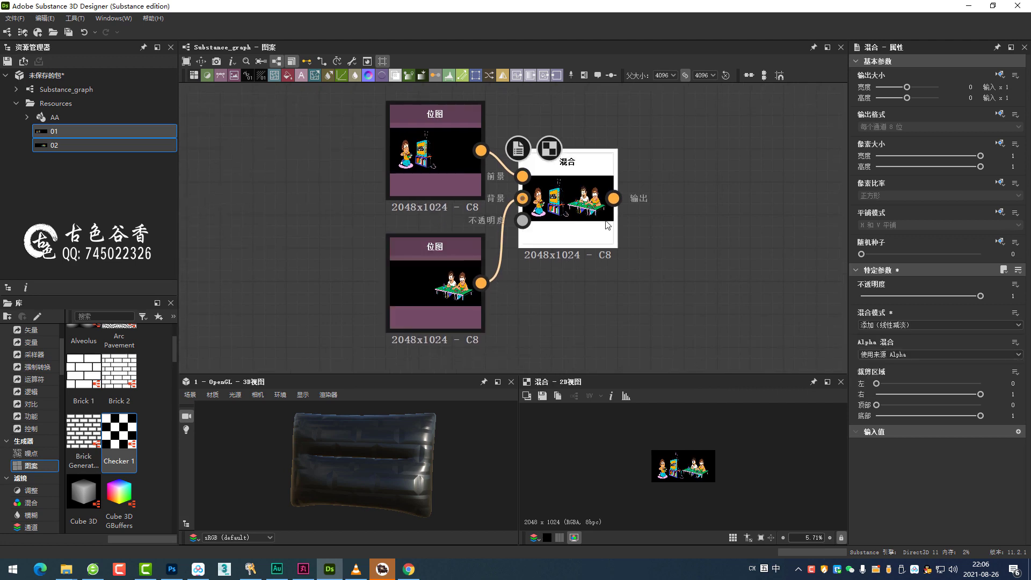
pyautogui.moveTo(585, 177); pyautogui.dragTo(580, 310, button='middle')
pyautogui.scroll(1, 580, 311)
pyautogui.scroll(1, 580, 311)
pyautogui.scroll(1, 573, 237)
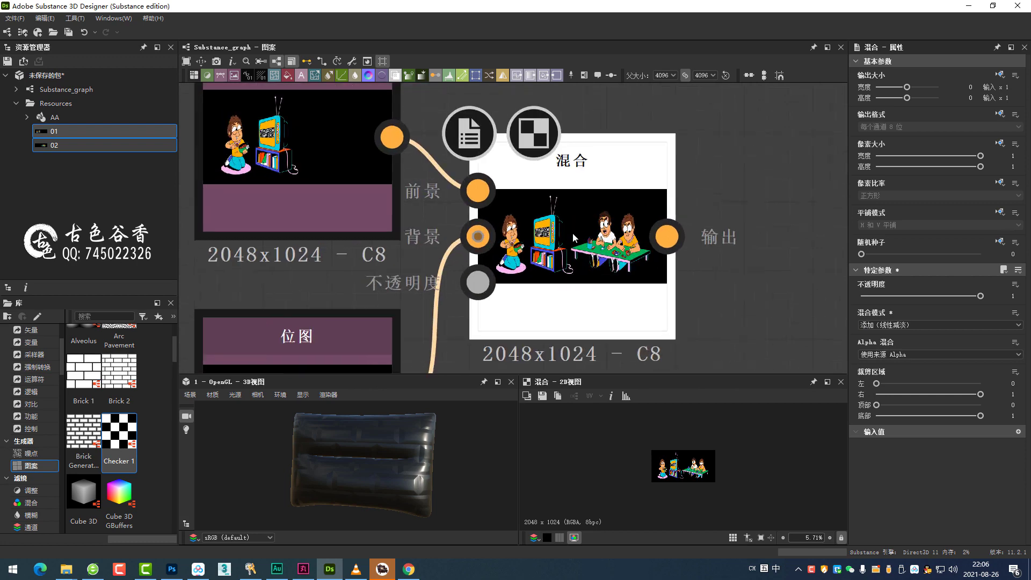
pyautogui.scroll(-2, 587, 247)
pyautogui.scroll(-1, 533, 218)
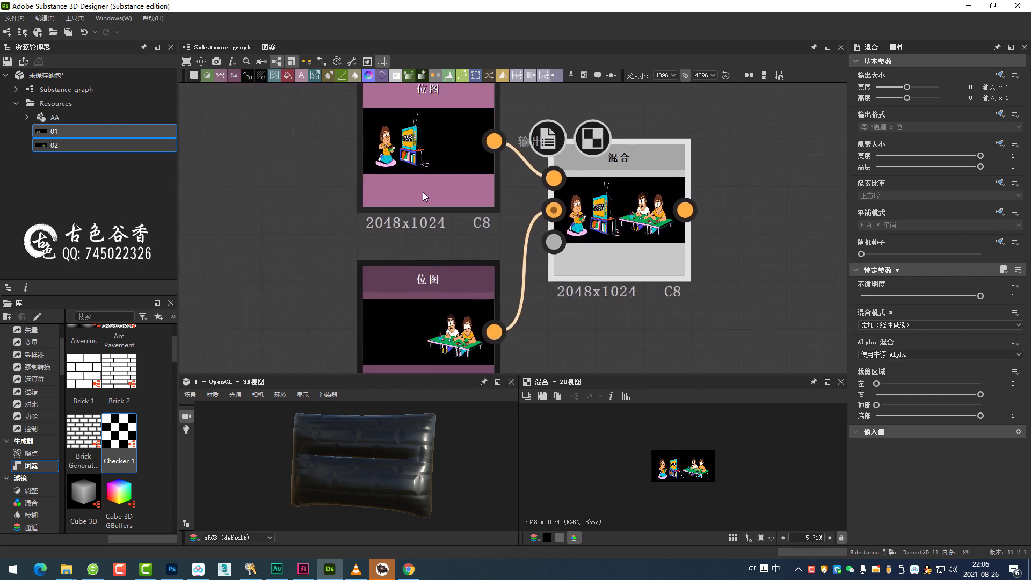
pyautogui.scroll(-1, 430, 198)
pyautogui.click(67, 569)
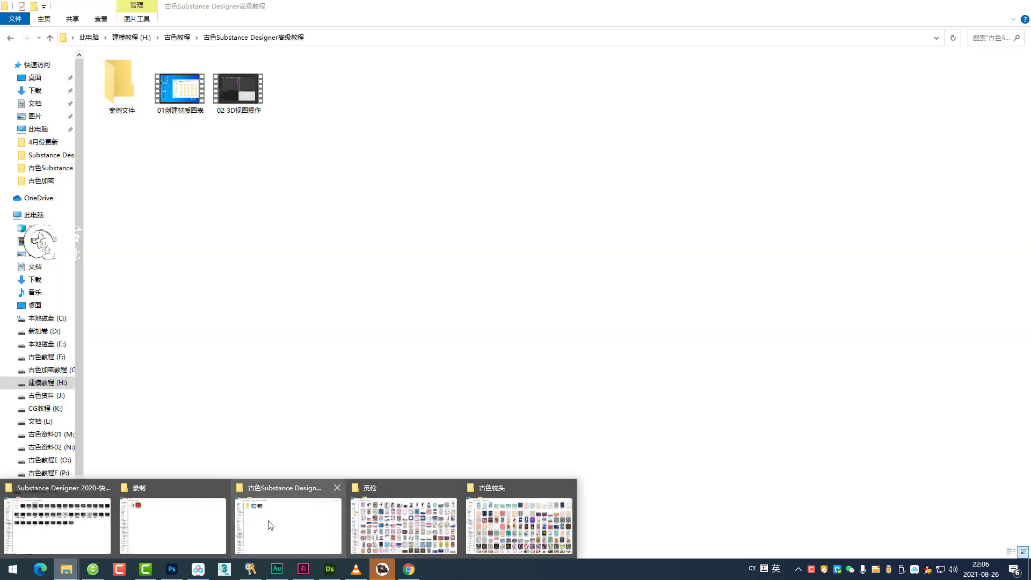
pyautogui.click(270, 525)
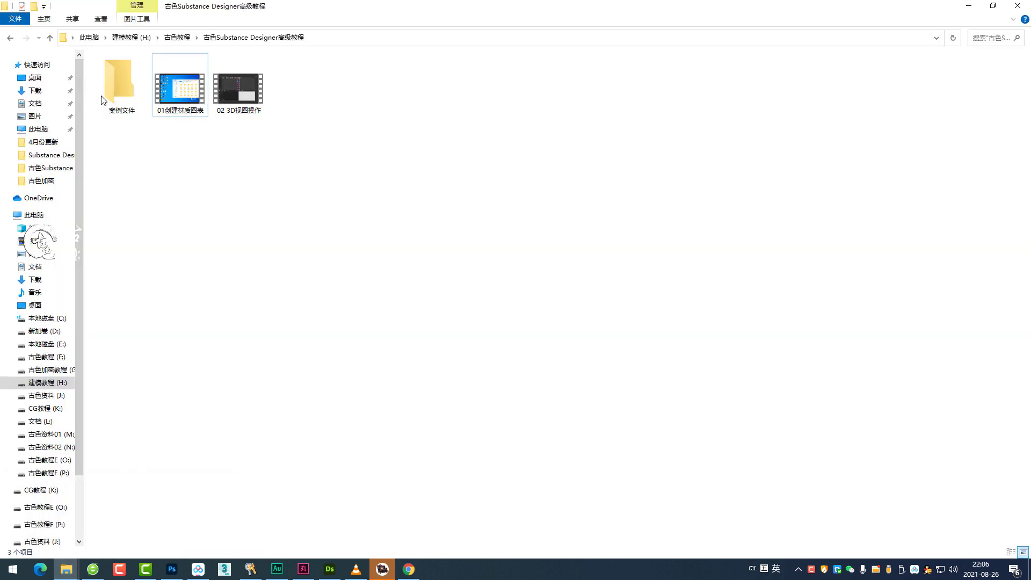
pyautogui.doubleClick(131, 86)
pyautogui.doubleClick(129, 86)
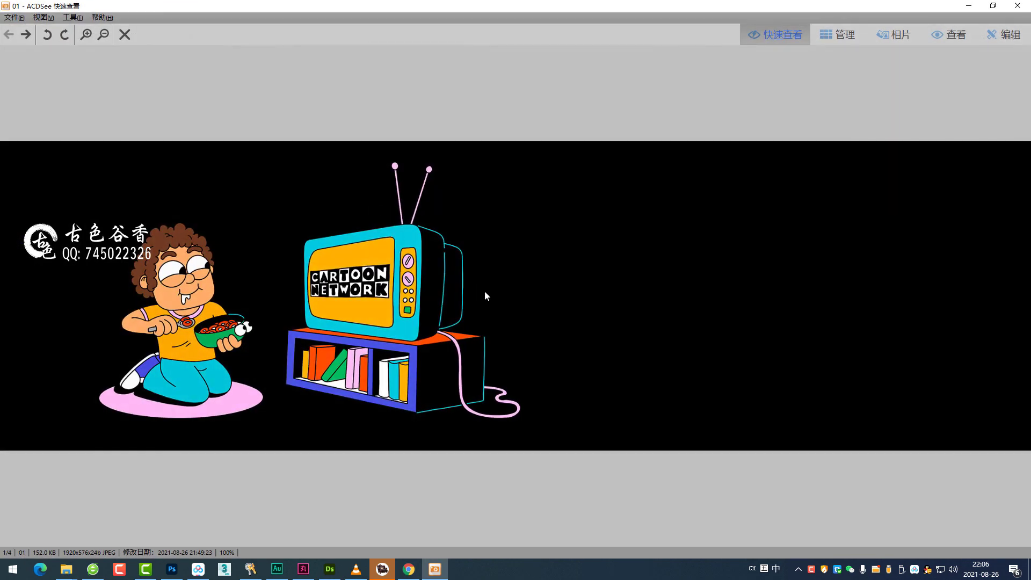
pyautogui.scroll(-1, 685, 286)
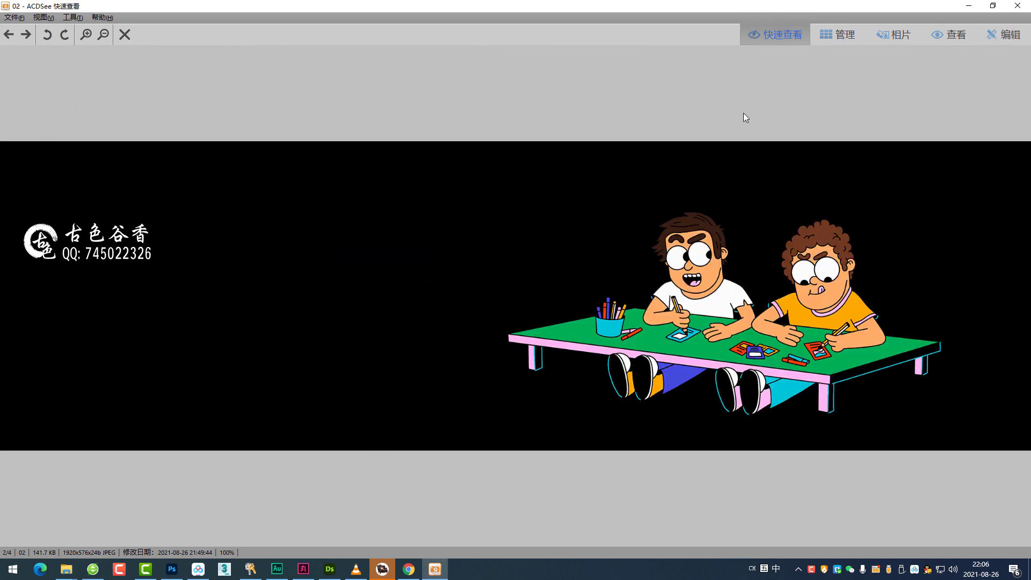
pyautogui.click(1018, 5)
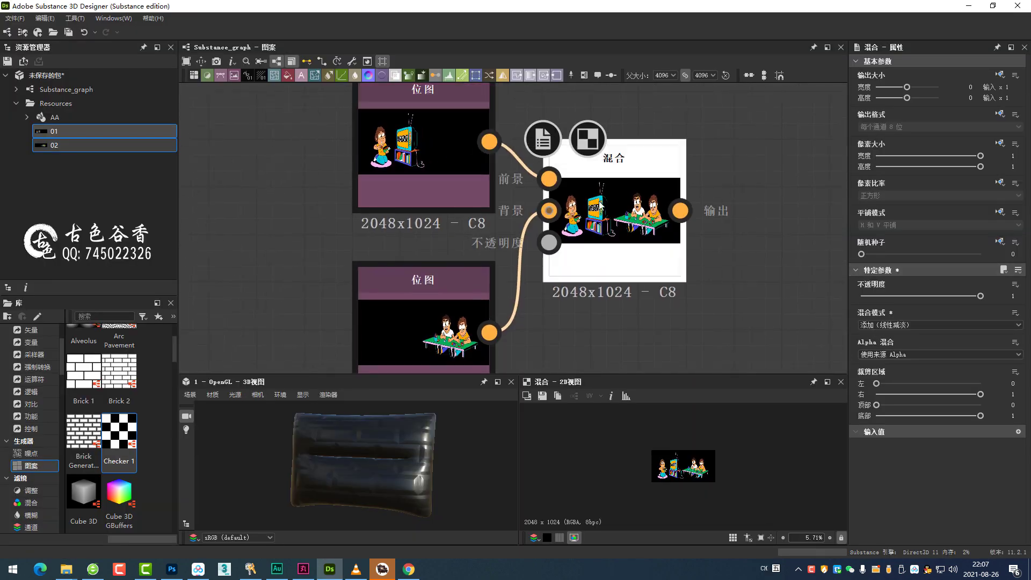
# - Set the Blend mode to Subtract, leaving a single cartoon visible
pyautogui.click(917, 326)
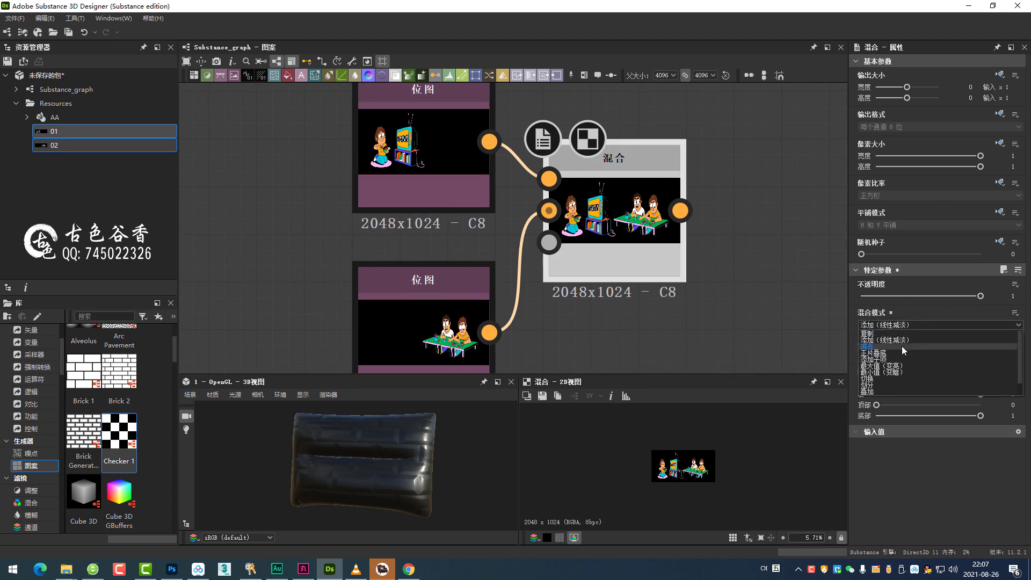
pyautogui.click(901, 345)
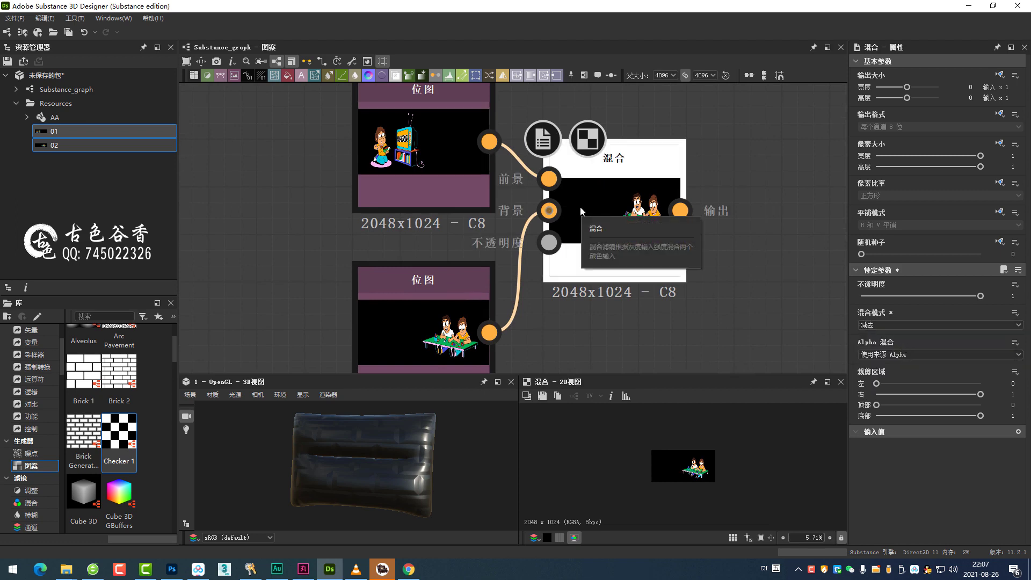
pyautogui.moveTo(665, 186); pyautogui.dragTo(681, 174, button='middle')
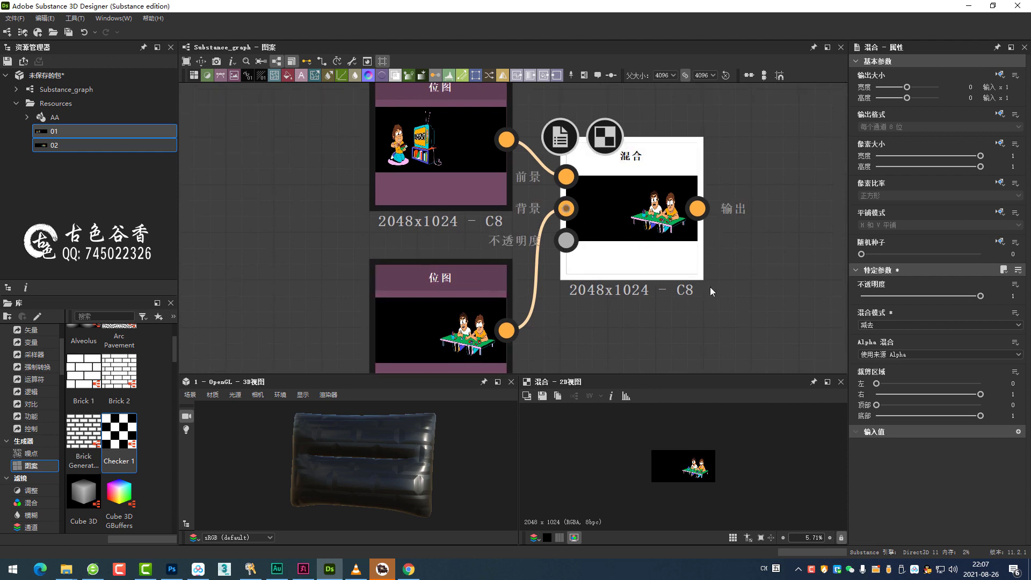
pyautogui.moveTo(710, 287); pyautogui.dragTo(751, 275, button='middle')
# - Change the Blend mode to Multiply, turning the output completely black
pyautogui.click(917, 325)
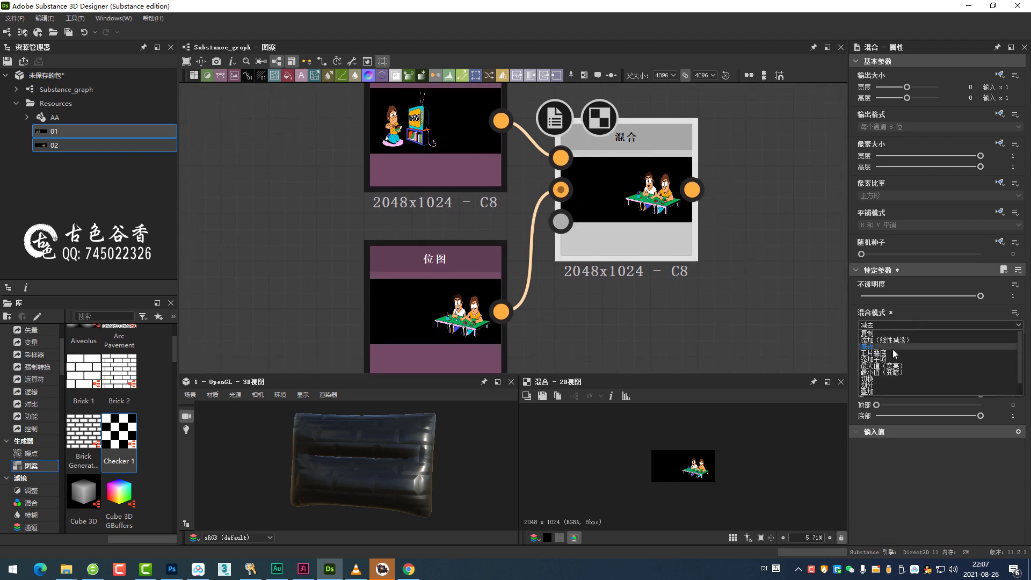
pyautogui.click(890, 352)
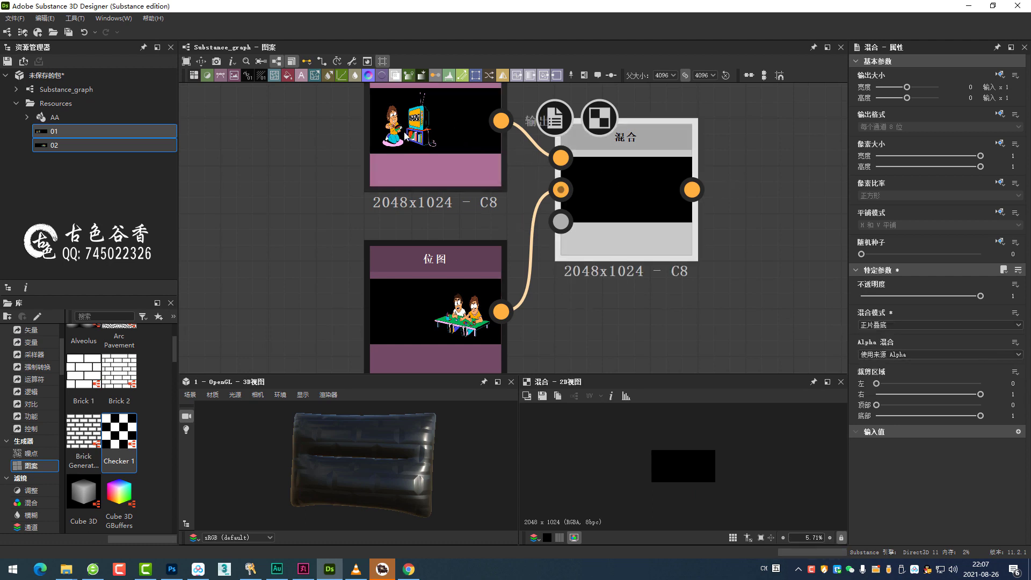
pyautogui.click(919, 323)
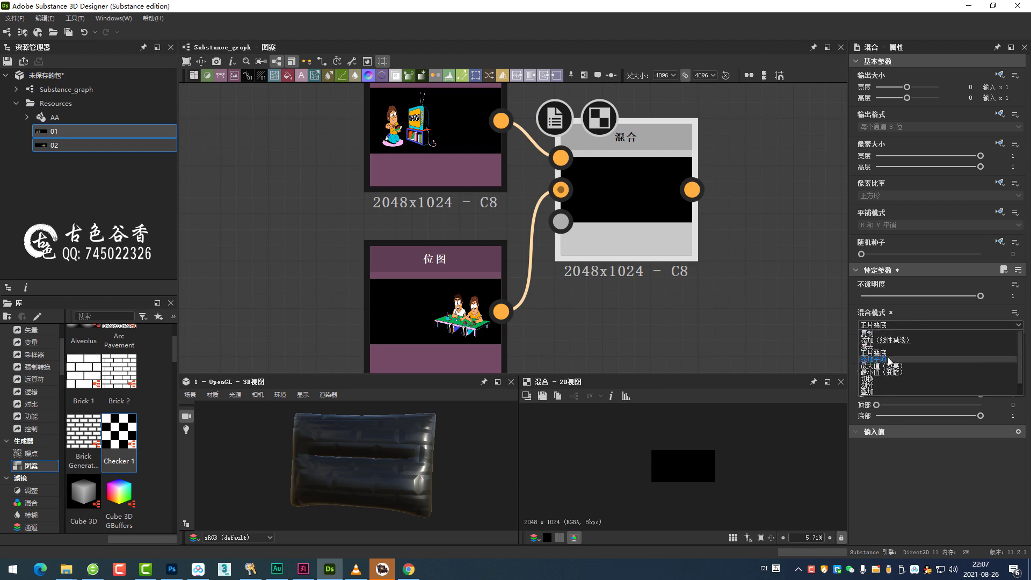
# - Set the Blend mode to Add Sub and inspect the result
pyautogui.click(887, 357)
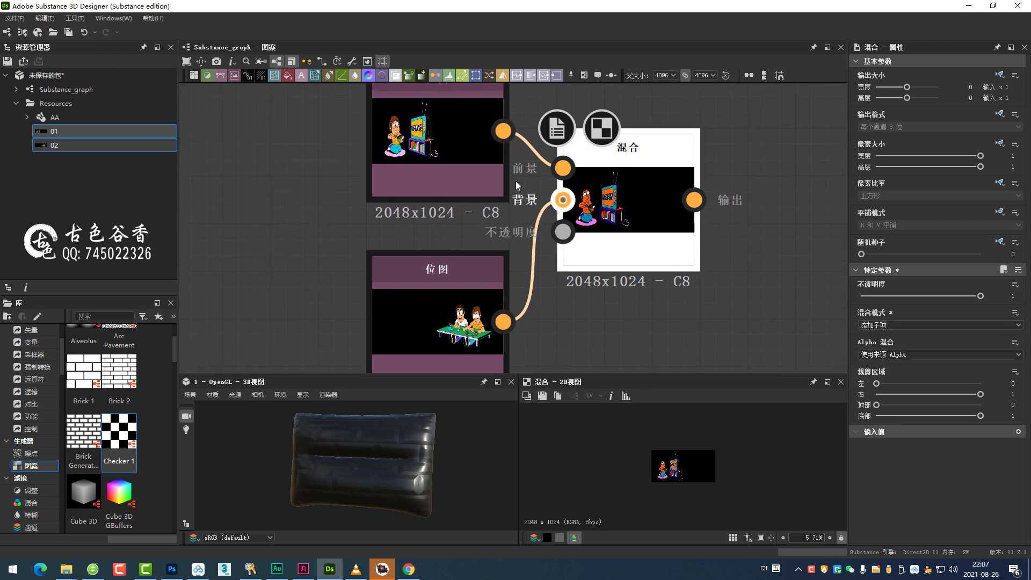
pyautogui.scroll(1, 516, 186)
pyautogui.scroll(1, 600, 231)
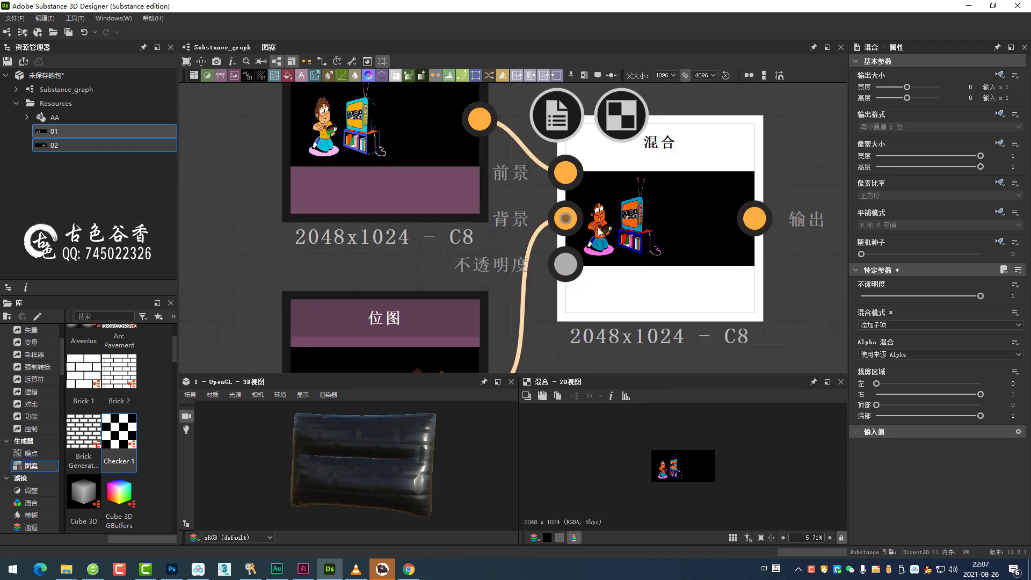
pyautogui.scroll(-1, 599, 232)
pyautogui.scroll(-1, 607, 233)
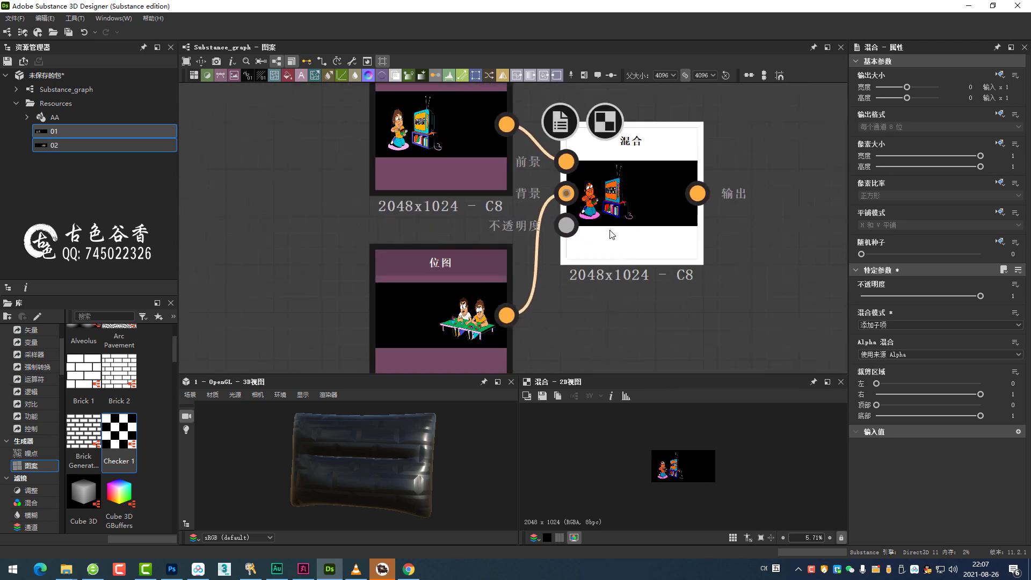
# - Switch the Blend mode to Max (Lighten), combining both cartoons over black
pyautogui.click(916, 326)
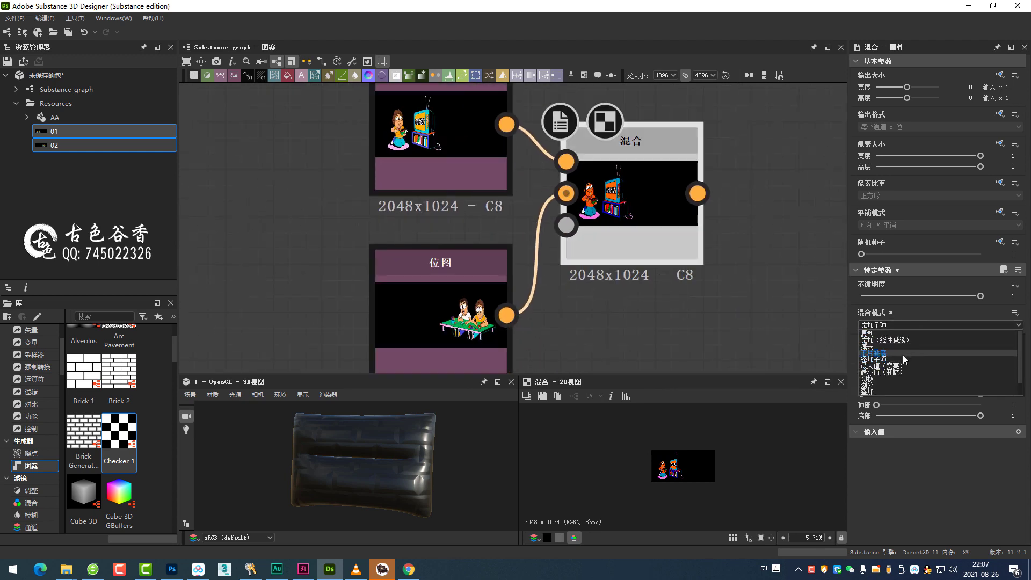
pyautogui.click(880, 353)
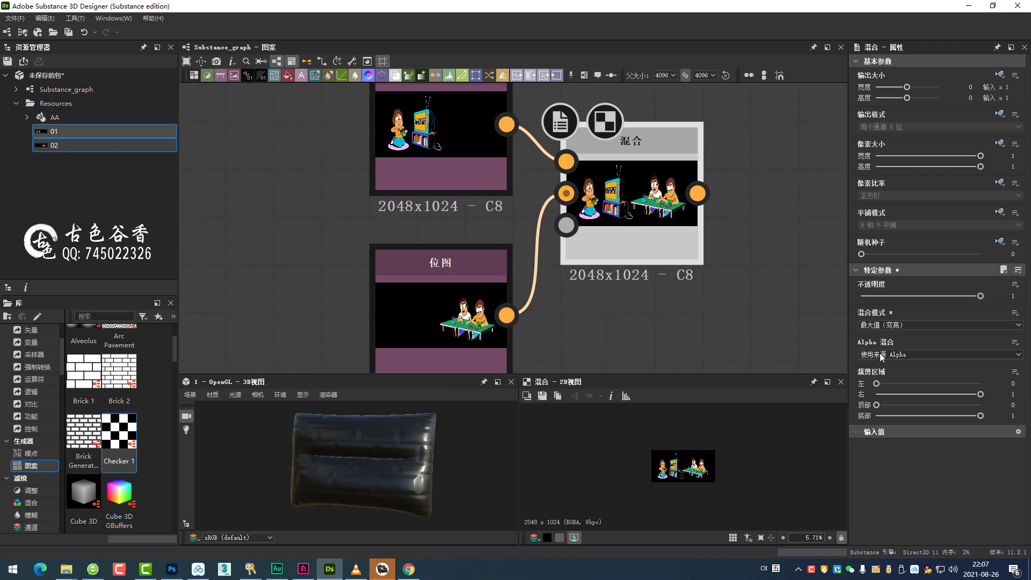
pyautogui.scroll(1, 664, 225)
pyautogui.scroll(1, 665, 224)
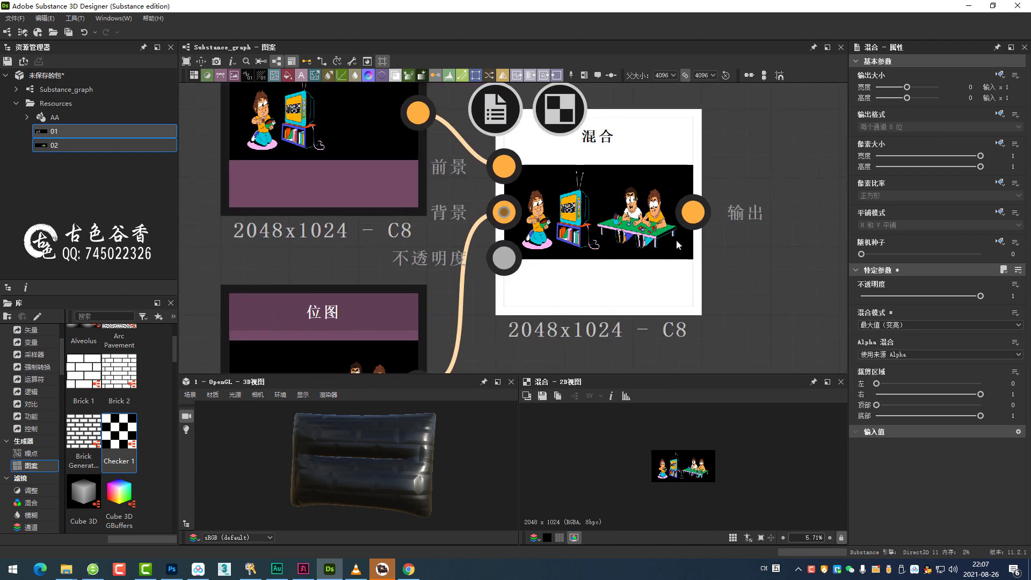
pyautogui.moveTo(678, 244); pyautogui.dragTo(752, 265, button='middle')
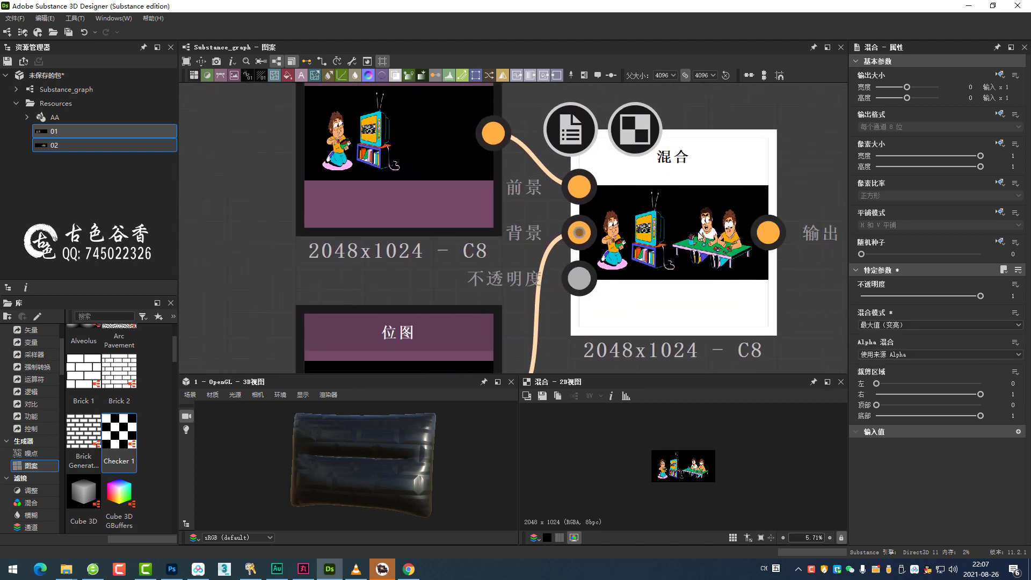
pyautogui.moveTo(681, 240)
pyautogui.mouseDown(button='middle')
pyautogui.moveTo(631, 223)
pyautogui.moveTo(666, 225)
pyautogui.mouseUp(button='middle')
pyautogui.scroll(-1, 624, 248)
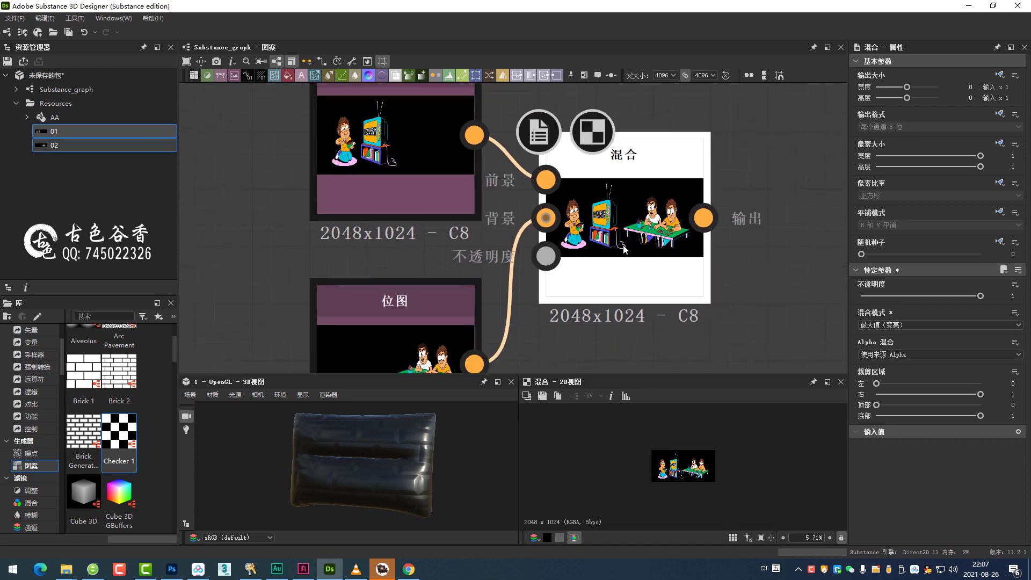
pyautogui.scroll(-1, 652, 259)
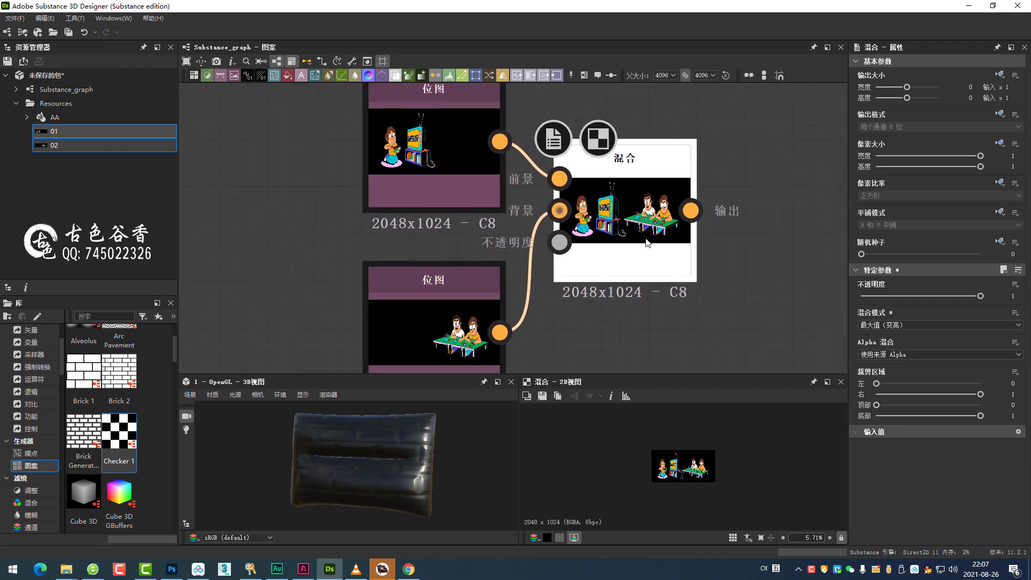
pyautogui.click(891, 325)
# - Try the Min (Darken) and Switch blend modes on the Blend node
pyautogui.click(874, 372)
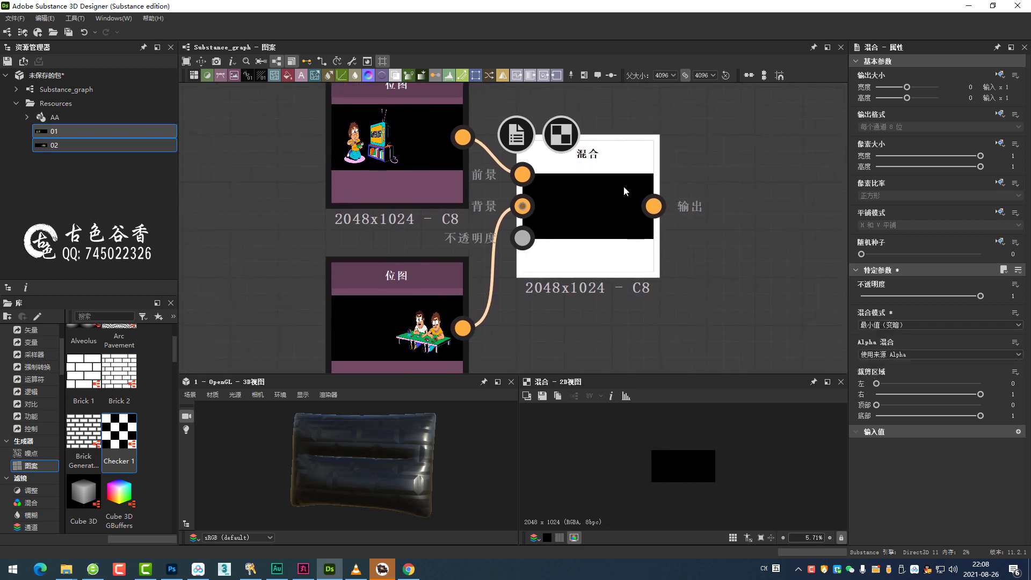
pyautogui.click(917, 324)
pyautogui.click(875, 379)
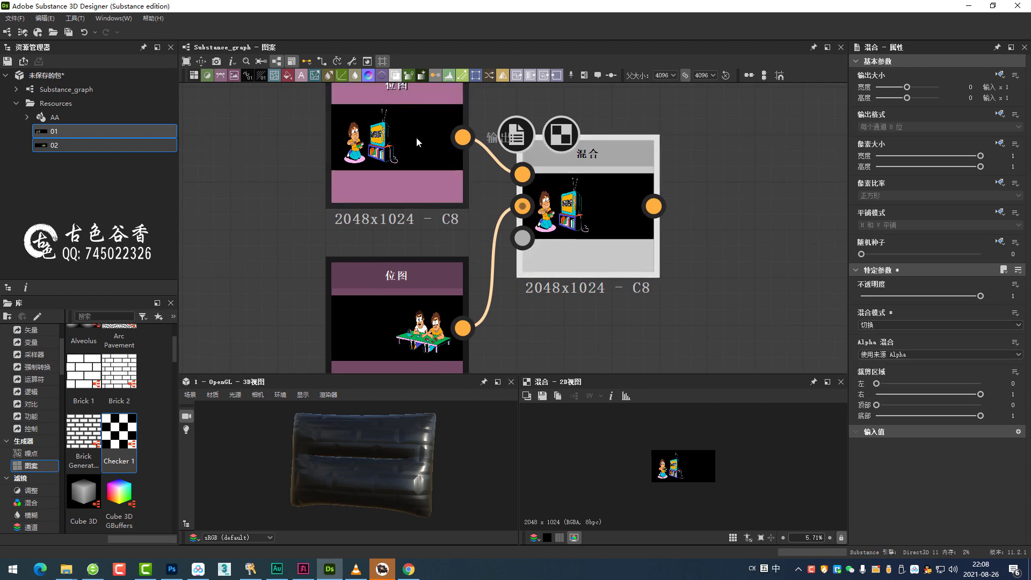
pyautogui.moveTo(416, 141); pyautogui.dragTo(414, 152, button='middle')
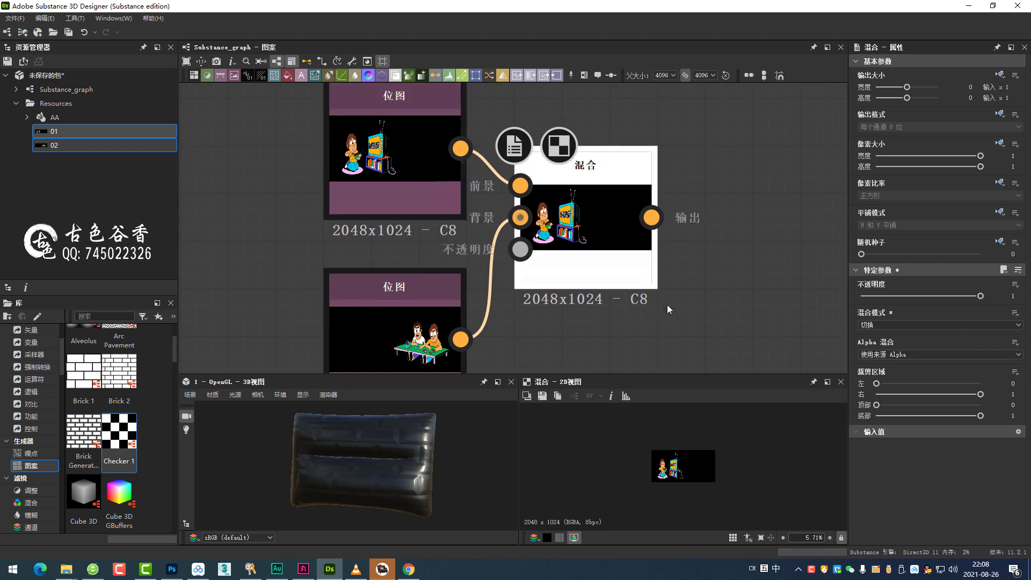
# - Set the Blend mode to Divide and reframe the graph on all nodes
pyautogui.click(901, 325)
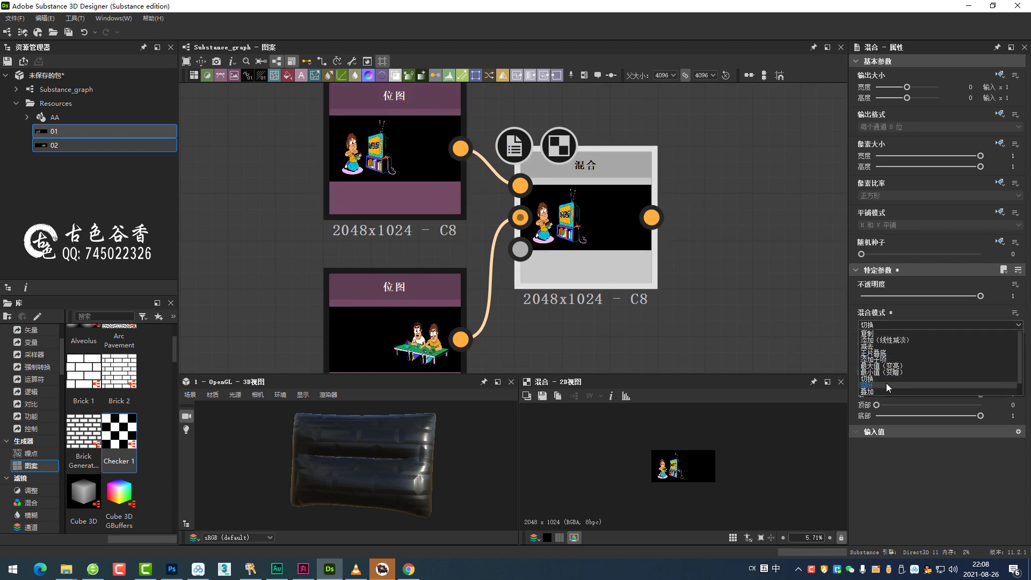
pyautogui.click(886, 384)
pyautogui.moveTo(577, 235); pyautogui.dragTo(647, 214, button='middle')
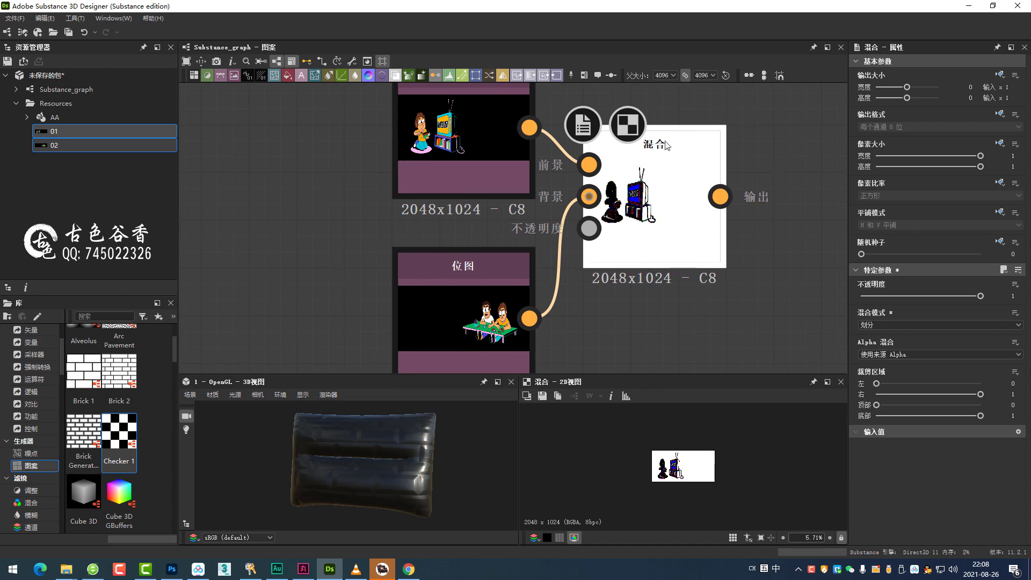
pyautogui.moveTo(678, 147); pyautogui.dragTo(678, 193, button='middle')
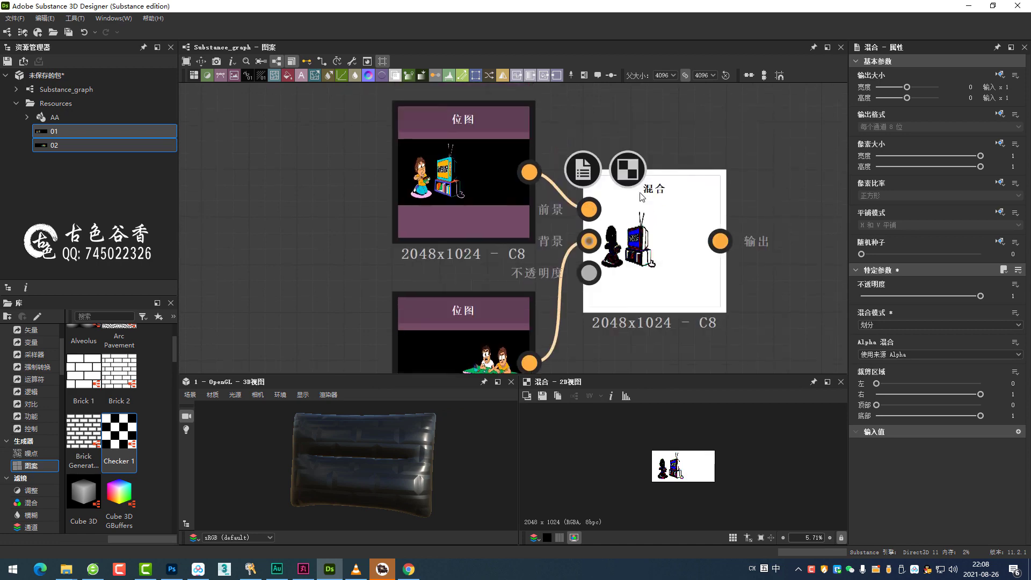
pyautogui.scroll(-3, 583, 211)
pyautogui.scroll(2, 582, 211)
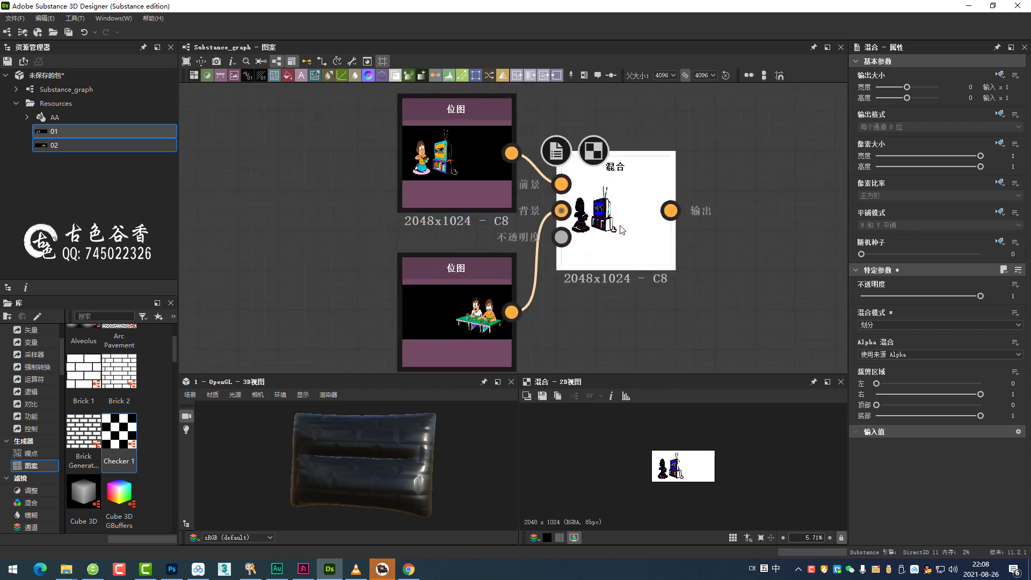
# - Switch the Blend mode to Overlay (叠加), showing bitmap 02's figures on black
pyautogui.click(887, 324)
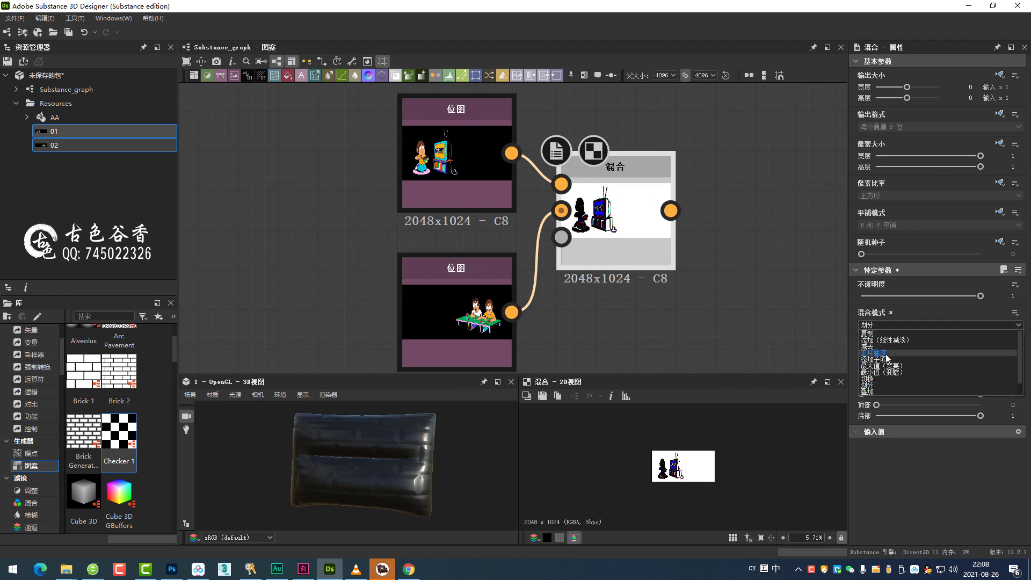
pyautogui.click(880, 392)
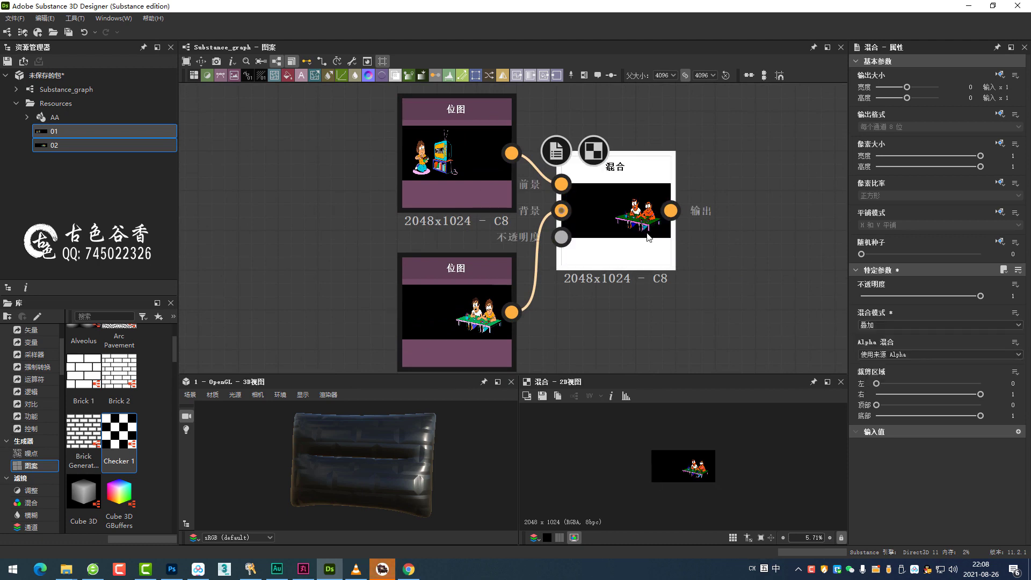
pyautogui.scroll(2, 643, 221)
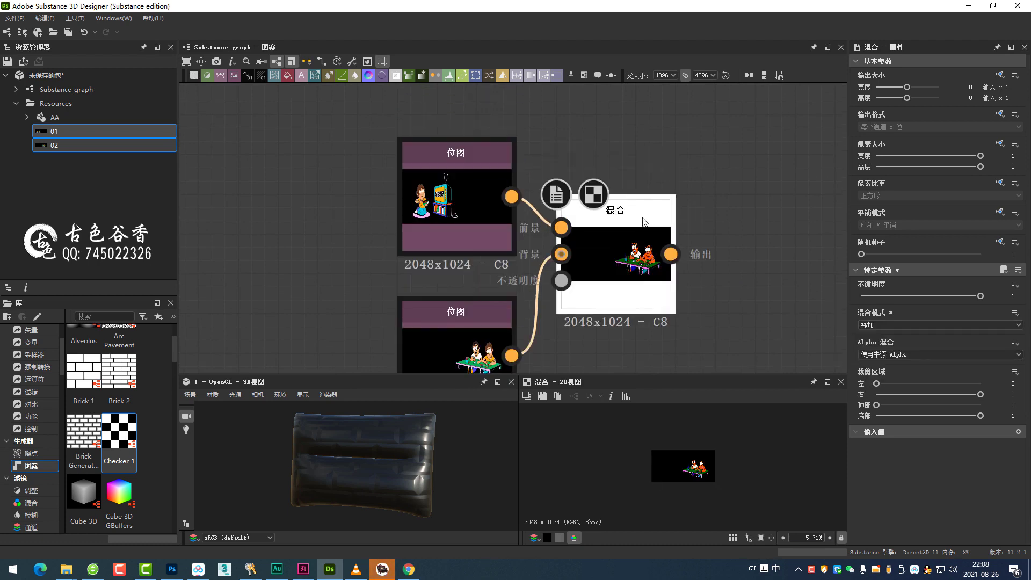
pyautogui.scroll(3, 651, 262)
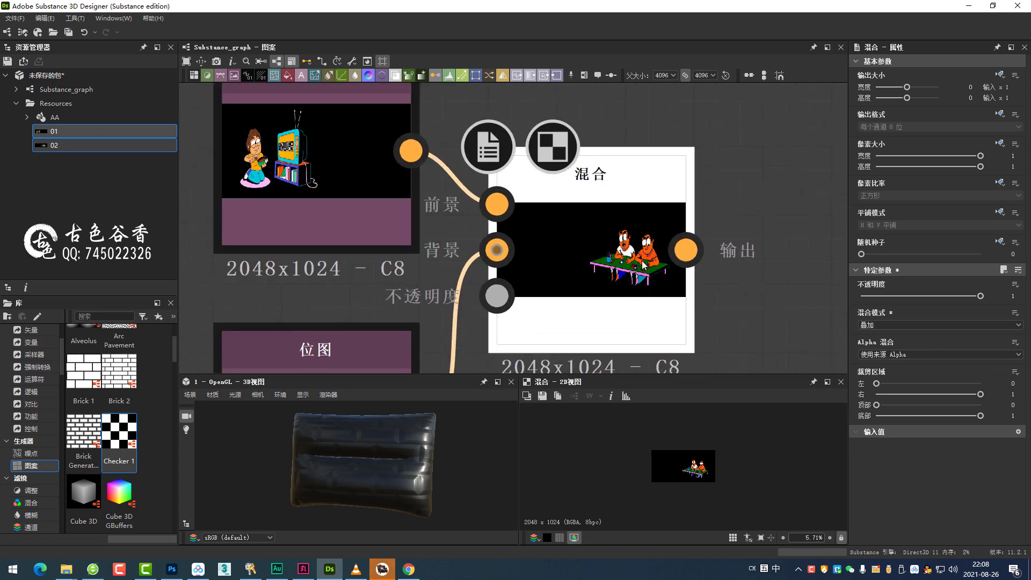
pyautogui.moveTo(643, 263); pyautogui.dragTo(640, 213, button='middle')
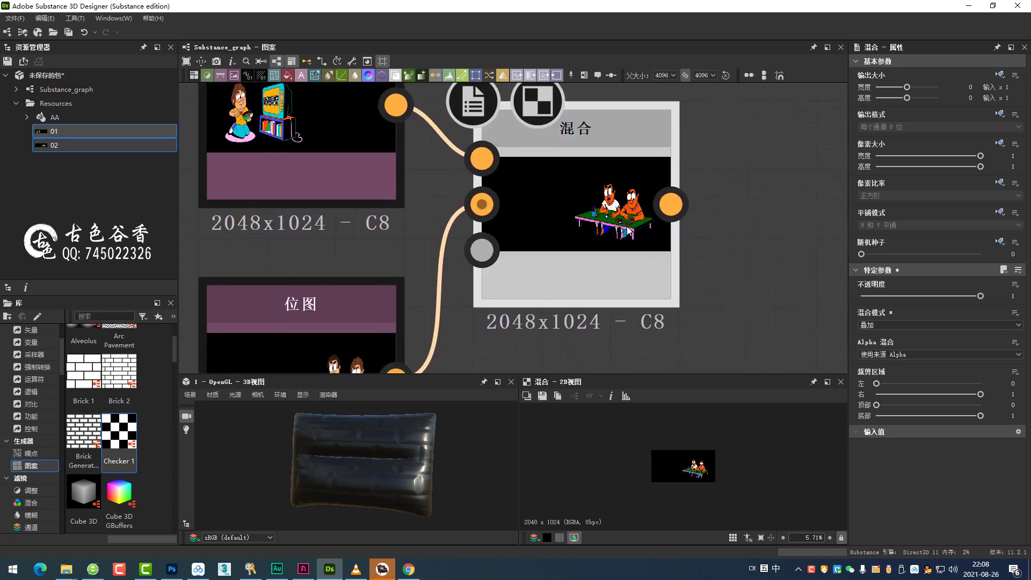
pyautogui.scroll(-1, 701, 272)
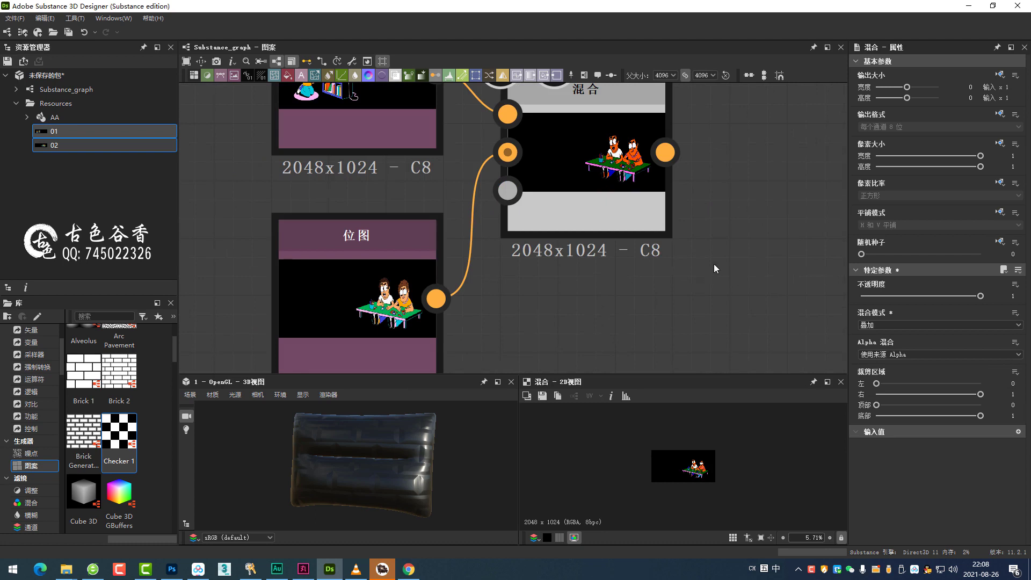
pyautogui.scroll(-1, 714, 269)
pyautogui.moveTo(653, 299); pyautogui.dragTo(657, 341, button='middle')
pyautogui.scroll(-2, 630, 305)
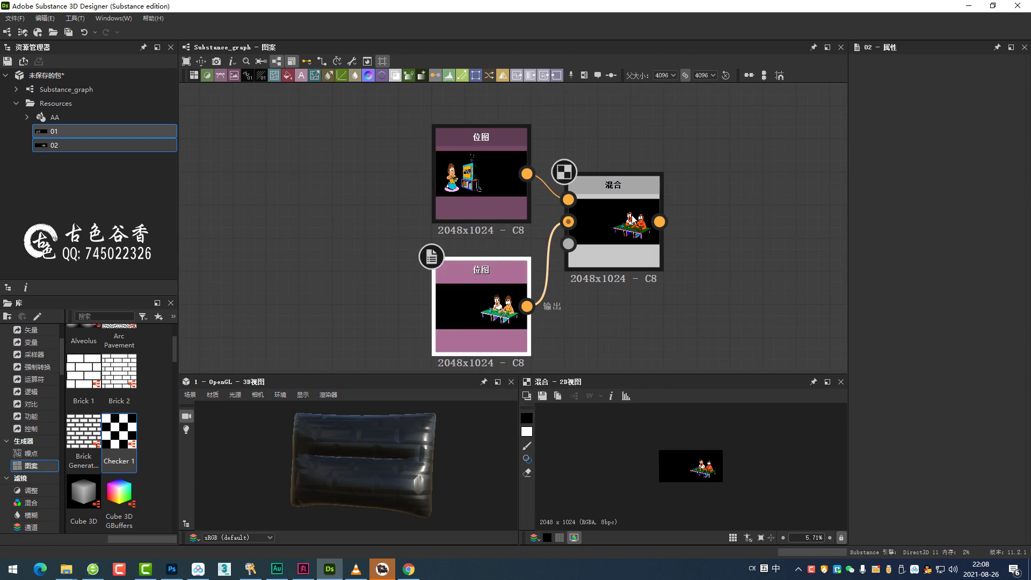
# - Check the Blend node's Alpha blending options without changing them
pyautogui.click(612, 221)
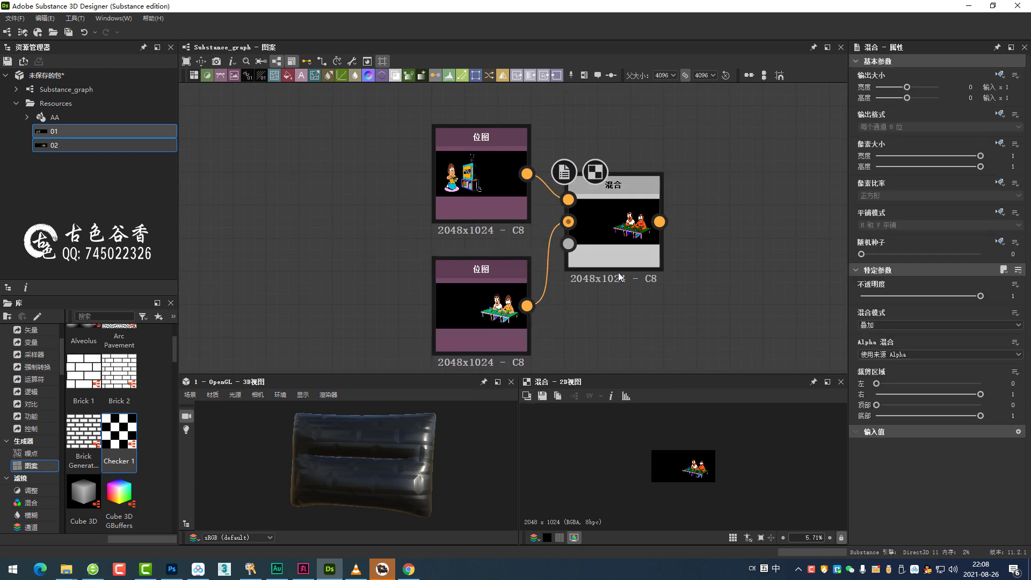
pyautogui.click(905, 356)
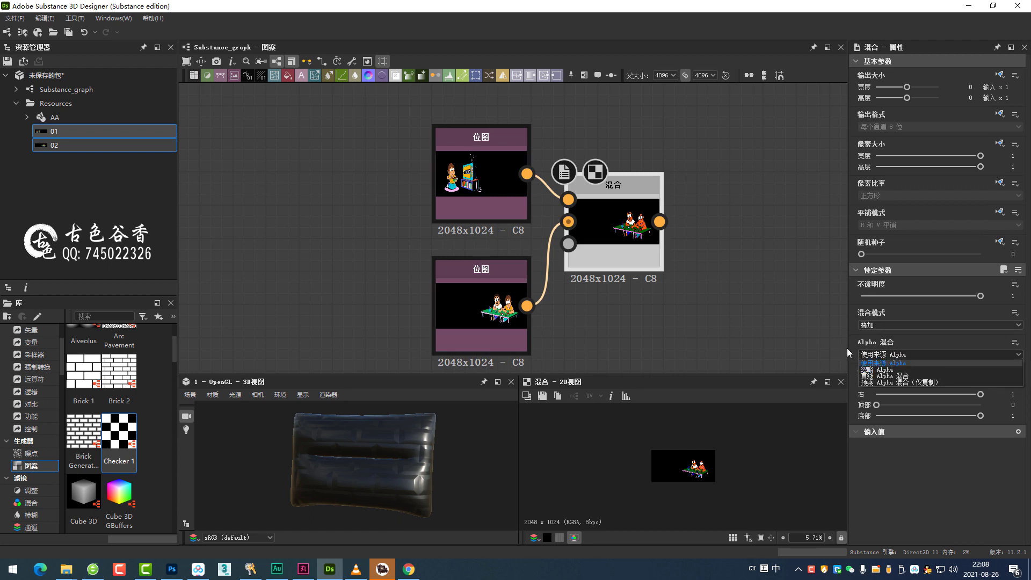
pyautogui.click(731, 287)
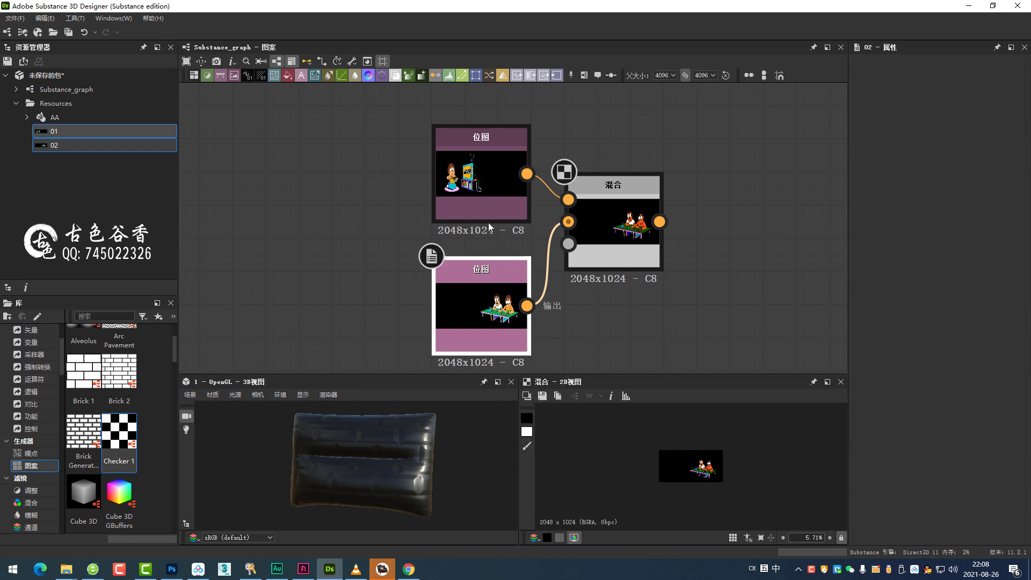
# - Delete both Bitmap nodes from the graph and the 01 and 02 resources from the package
pyautogui.keyDown('shift'); pyautogui.click(478, 173); pyautogui.keyUp('shift')
pyautogui.press('Delete')
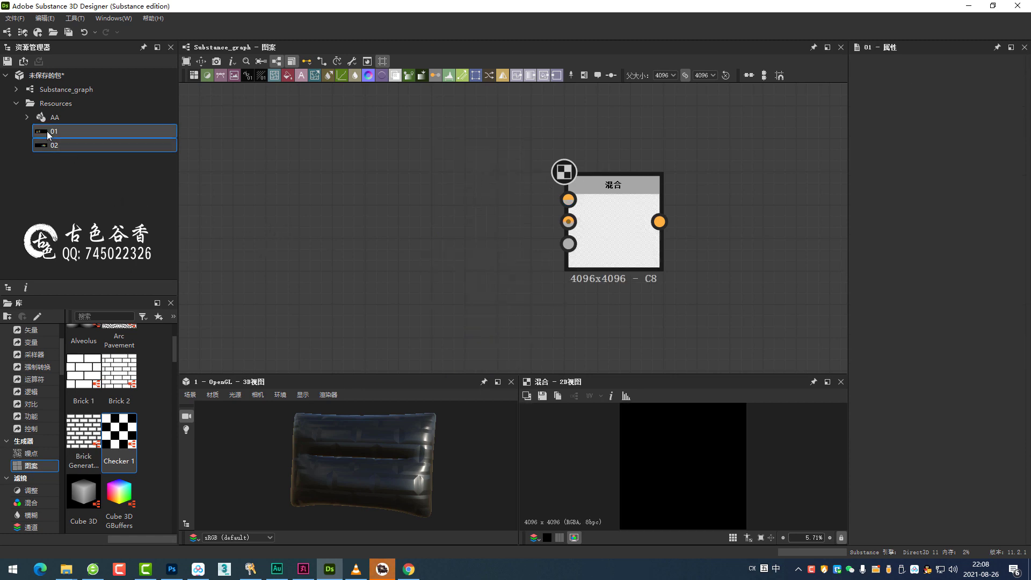
pyautogui.press('Delete')
pyautogui.click(480, 290)
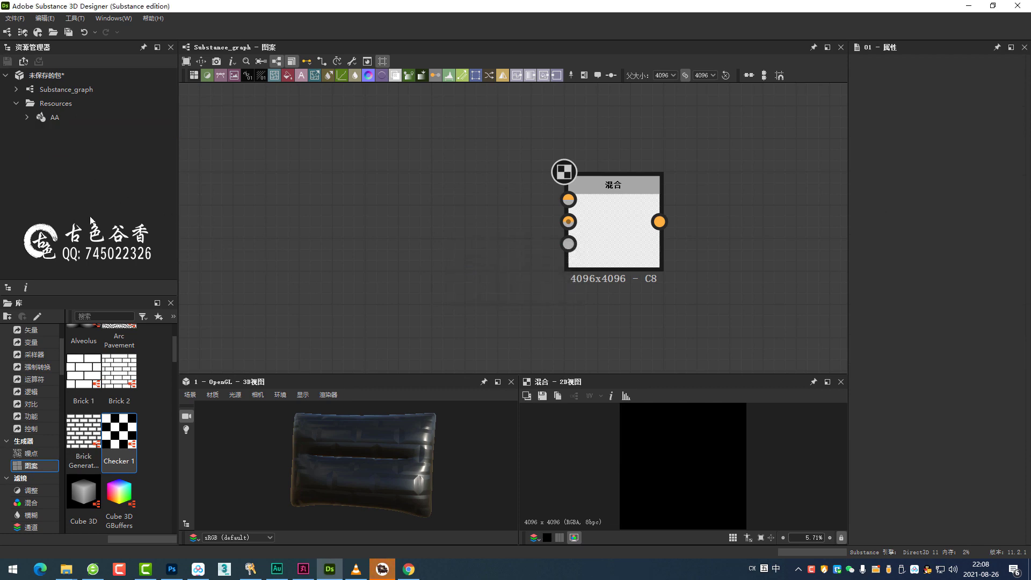
pyautogui.moveTo(66, 569)
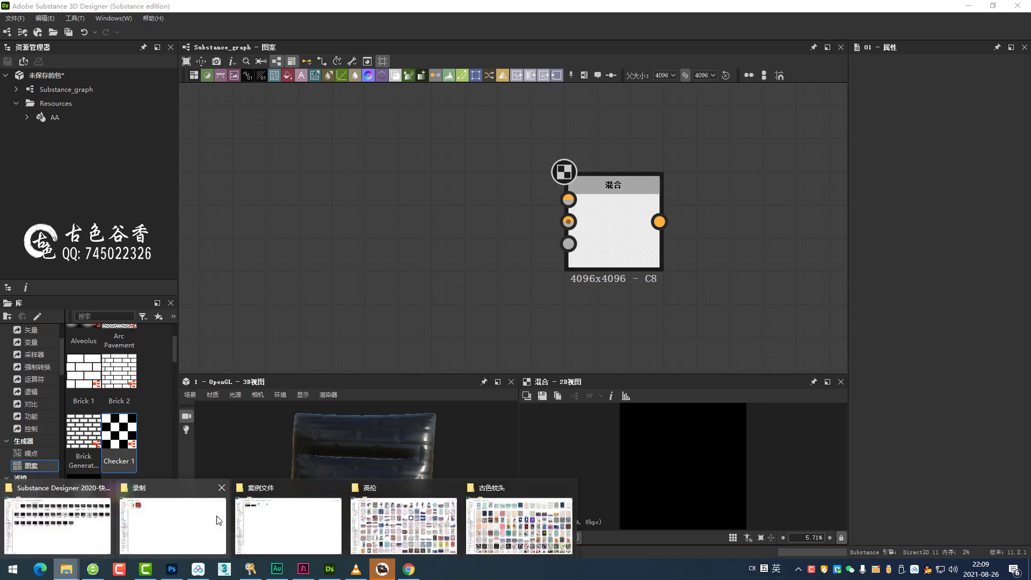
pyautogui.click(218, 518)
# - Preview image A full size in the image viewer, then close it
pyautogui.doubleClick(250, 69)
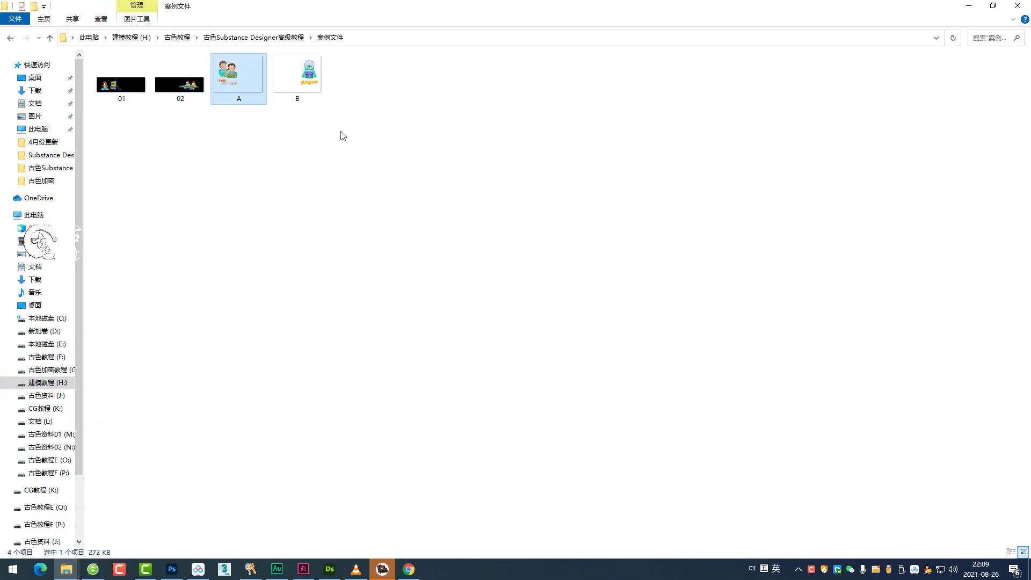
pyautogui.scroll(-1, 549, 248)
pyautogui.scroll(1, 582, 253)
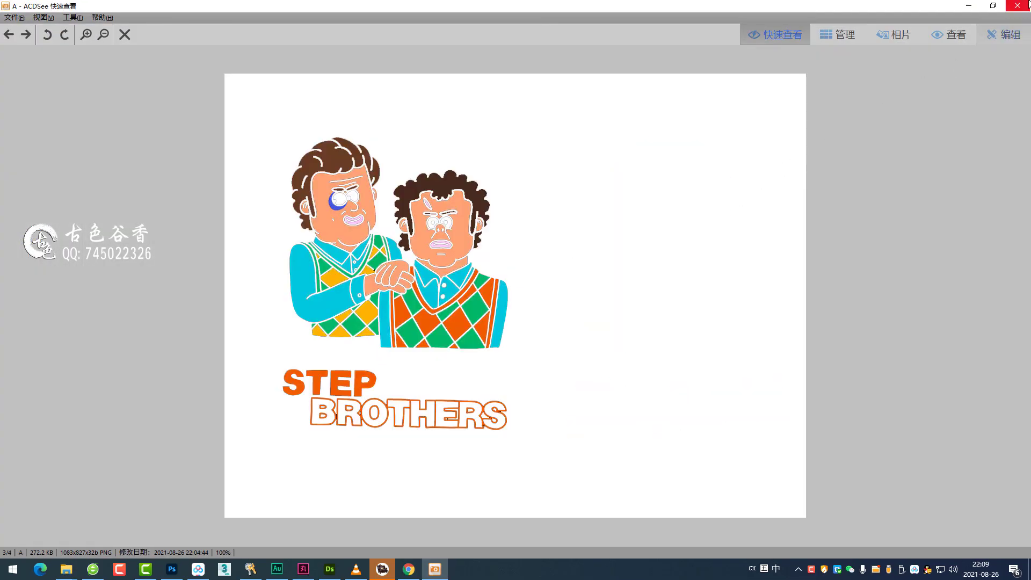
pyautogui.click(1025, 6)
# - Open images A and B in Photoshop to inspect them, then close both
pyautogui.moveTo(338, 166); pyautogui.dragTo(207, 61)
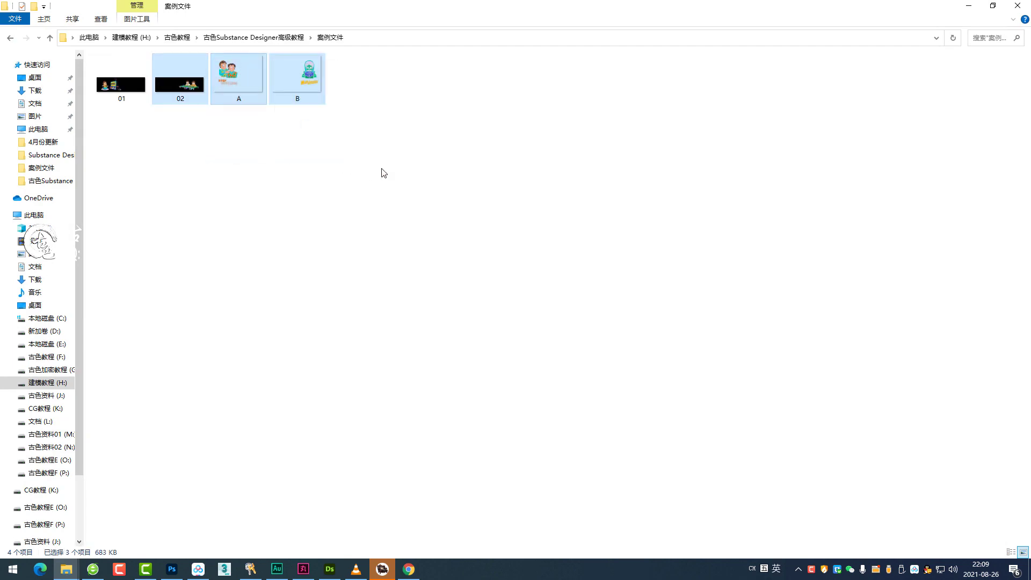
pyautogui.moveTo(381, 164)
pyautogui.mouseDown()
pyautogui.moveTo(244, 61)
pyautogui.moveTo(169, 572)
pyautogui.moveTo(288, 364)
pyautogui.mouseUp()
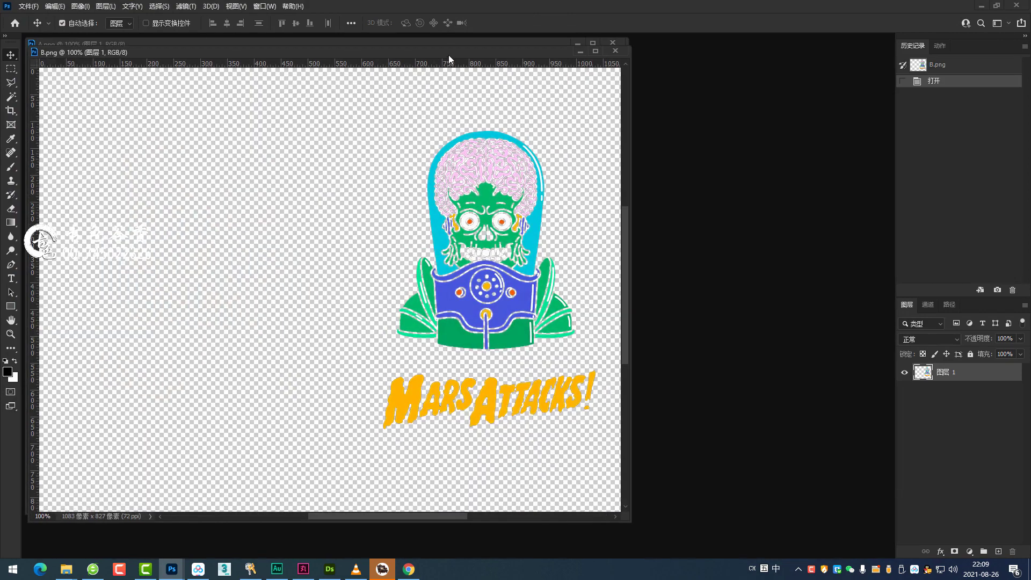
pyautogui.moveTo(449, 54); pyautogui.dragTo(648, 98)
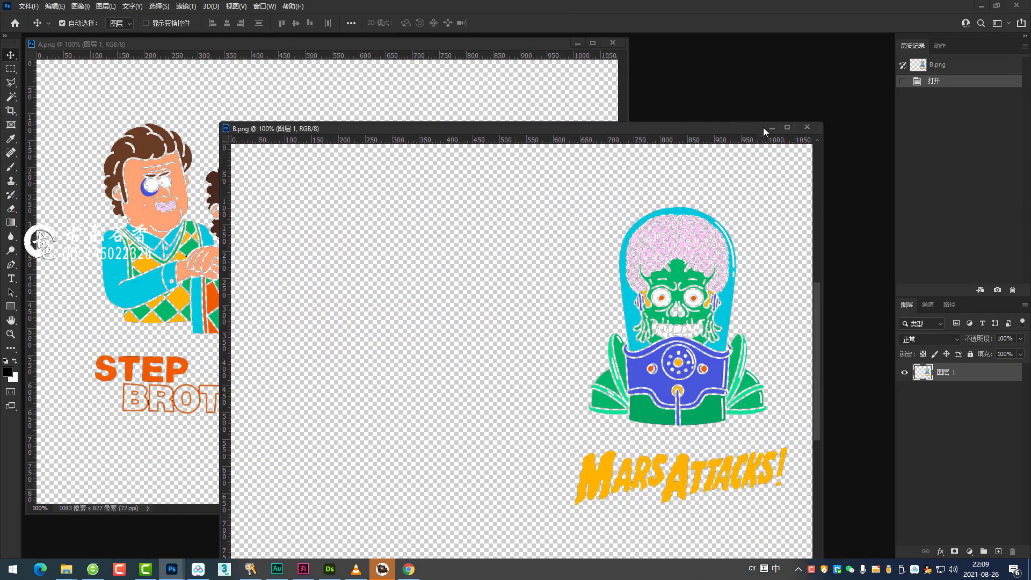
pyautogui.click(814, 95)
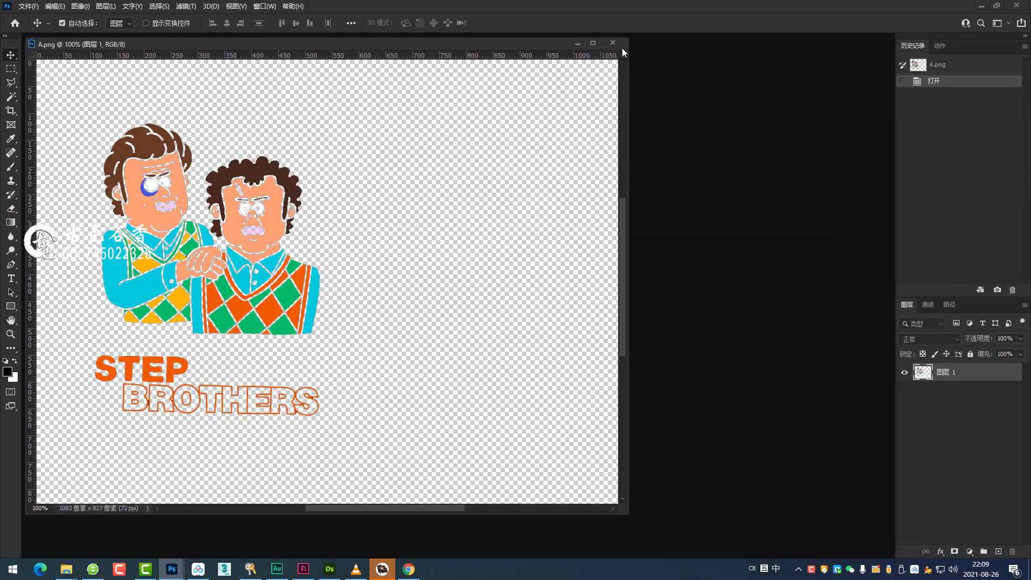
pyautogui.click(612, 42)
# - Import bitmaps A and B into the package and place them as bitmap nodes in the graph
pyautogui.click(329, 570)
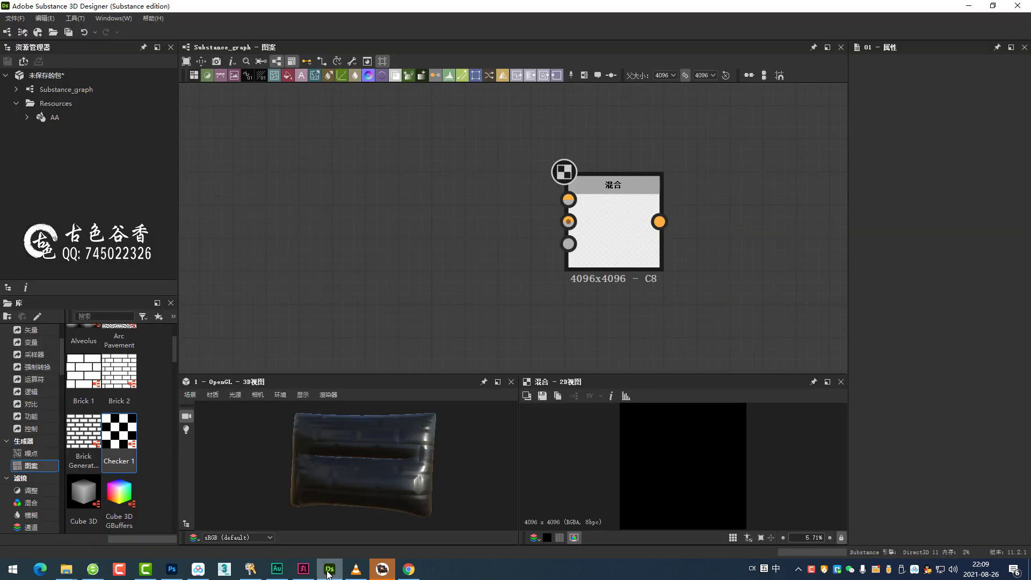
pyautogui.rightClick(67, 79)
pyautogui.moveTo(121, 98)
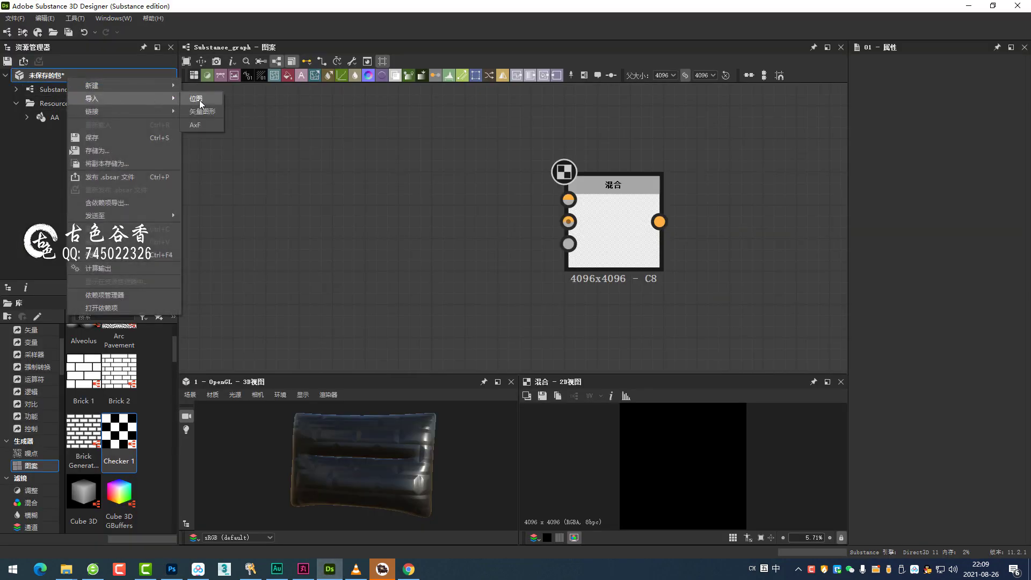
pyautogui.click(199, 99)
pyautogui.moveTo(325, 155); pyautogui.dragTo(258, 74)
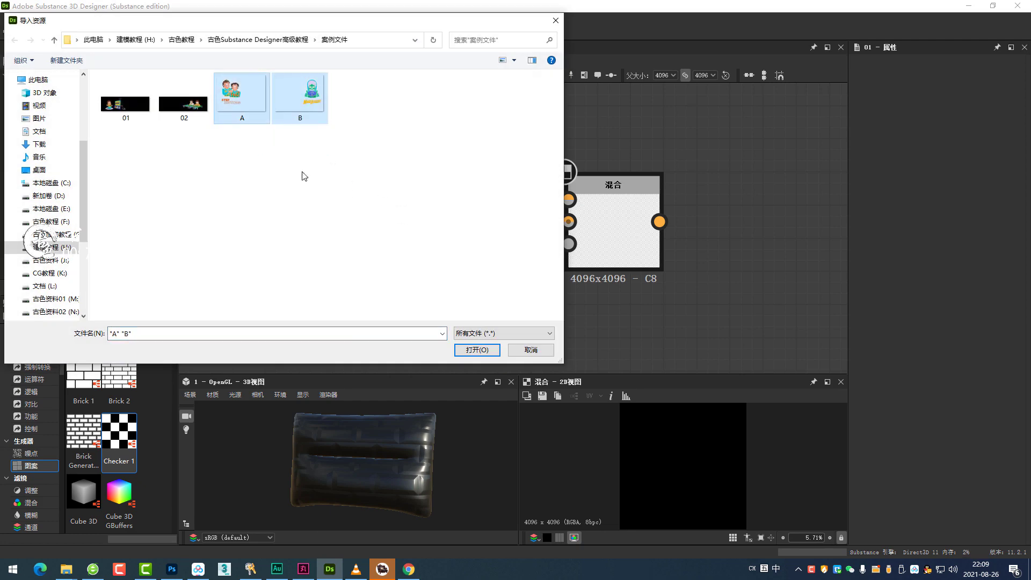
pyautogui.click(471, 350)
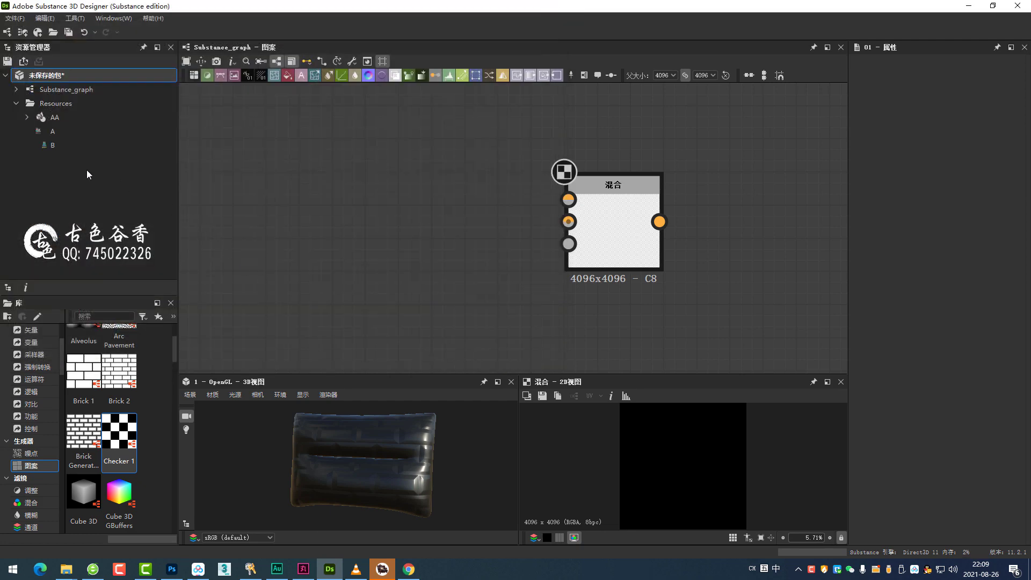
pyautogui.moveTo(54, 133); pyautogui.dragTo(57, 169)
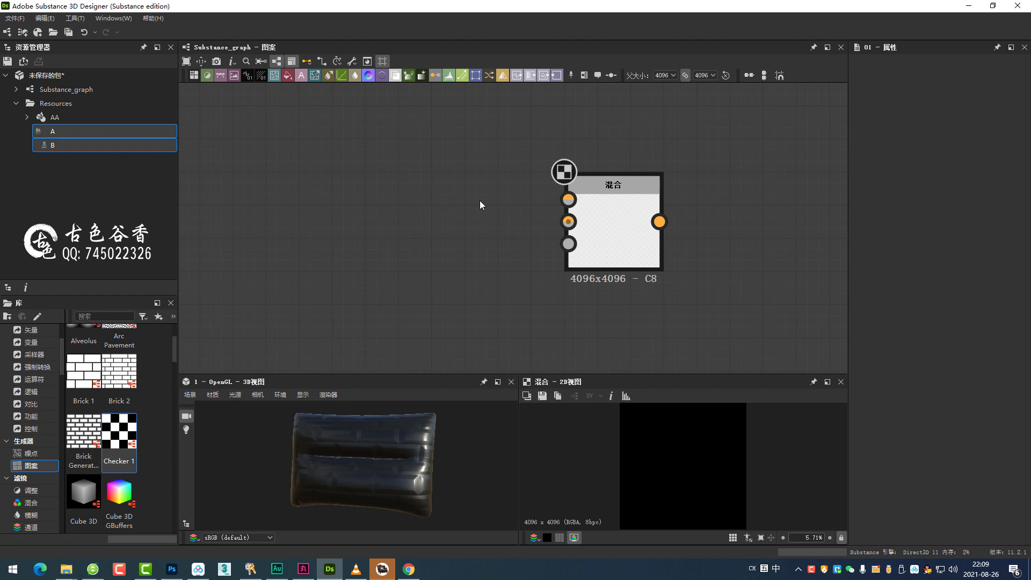
pyautogui.moveTo(479, 201); pyautogui.dragTo(544, 192)
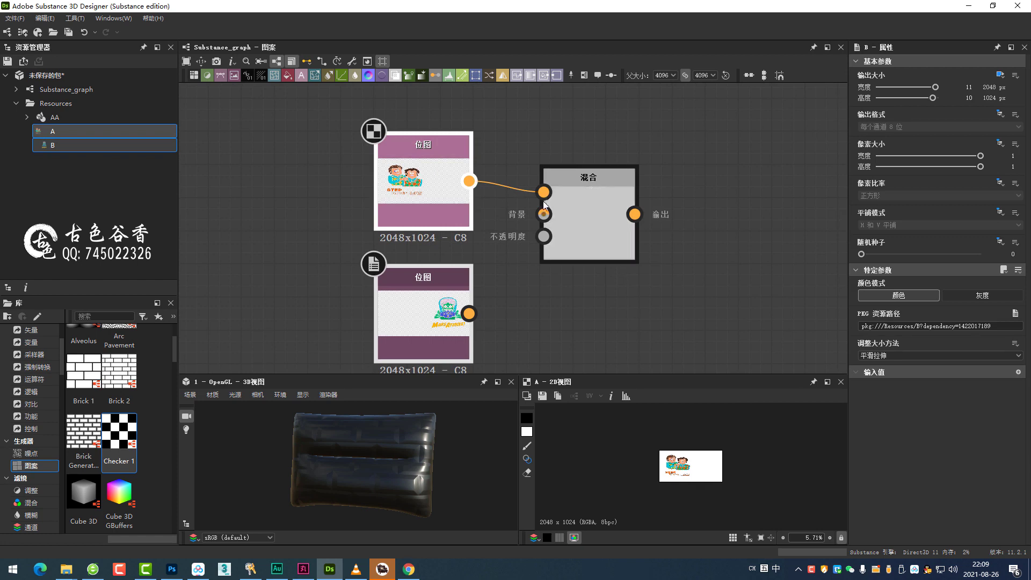
# - Wire bitmap A to the Blend foreground and B to its background
pyautogui.moveTo(469, 314); pyautogui.dragTo(544, 214)
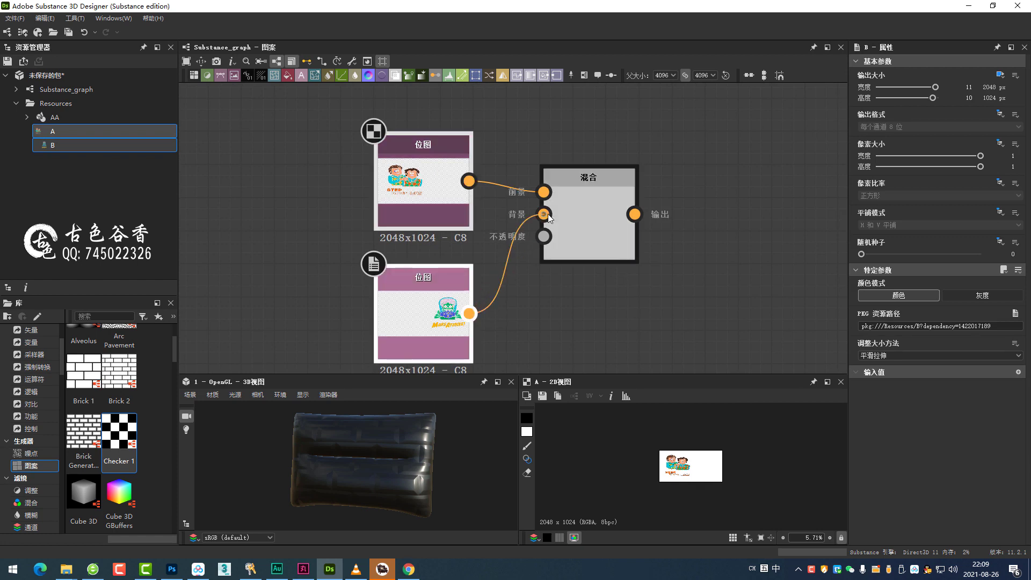
pyautogui.click(594, 220)
pyautogui.press('f')
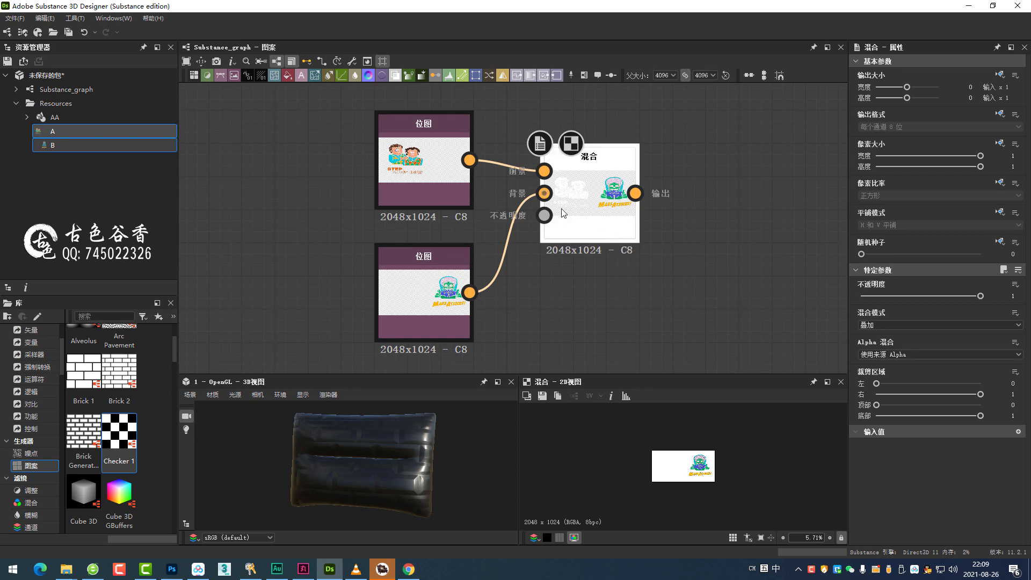
pyautogui.moveTo(546, 237); pyautogui.dragTo(559, 243, button='middle')
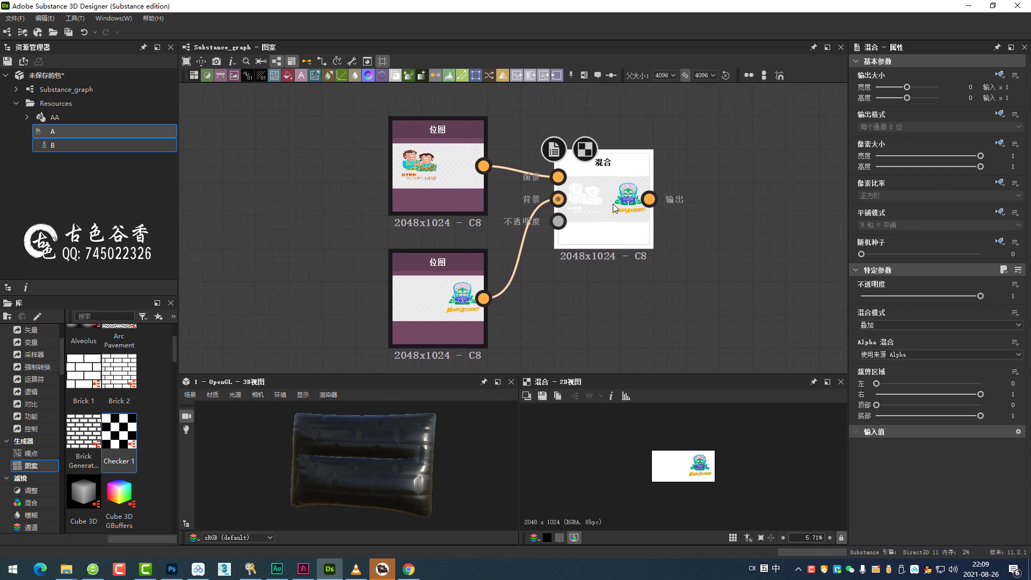
pyautogui.scroll(2, 614, 207)
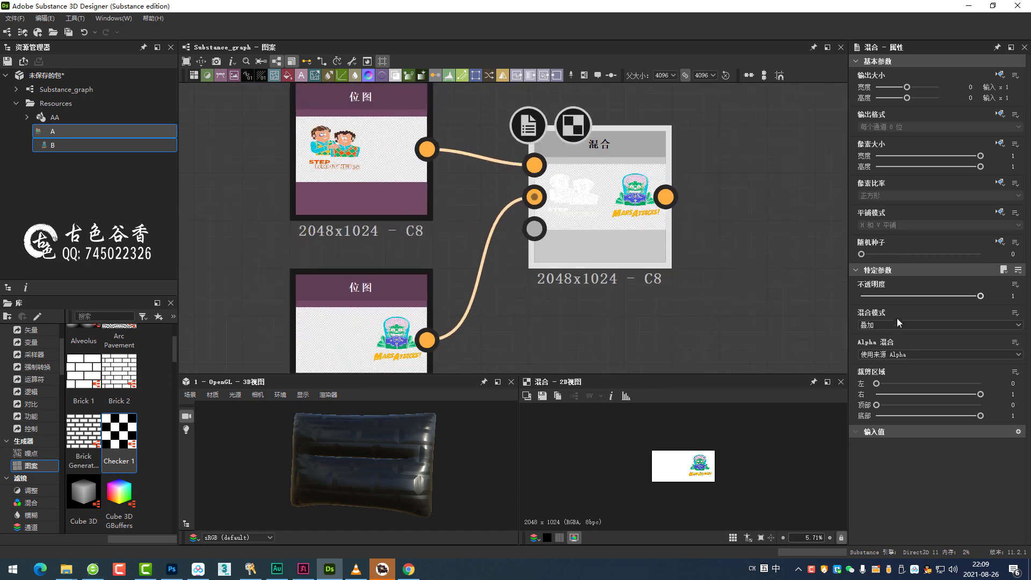
# - Set the Blend mode to Copy (复制) and add a black Uniform Color node
pyautogui.click(894, 325)
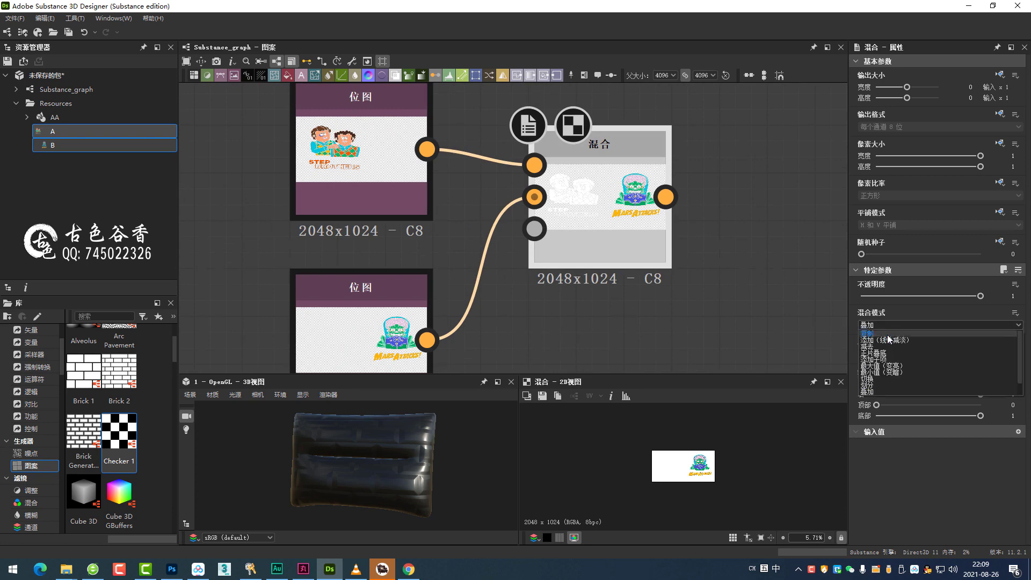
pyautogui.click(887, 334)
pyautogui.scroll(3, 750, 295)
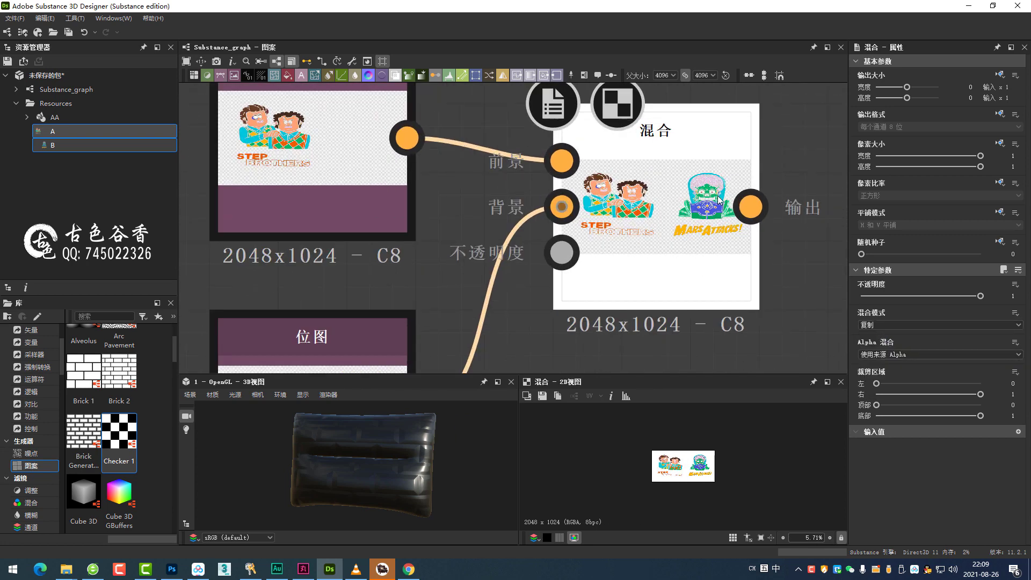
pyautogui.scroll(-2, 709, 217)
pyautogui.scroll(-1, 705, 218)
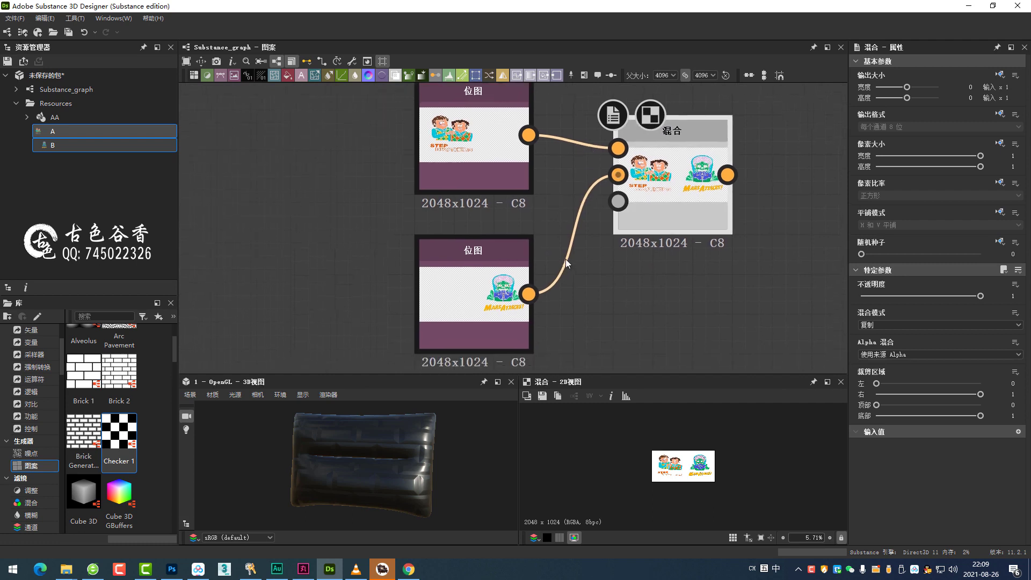
pyautogui.moveTo(510, 250); pyautogui.dragTo(412, 244)
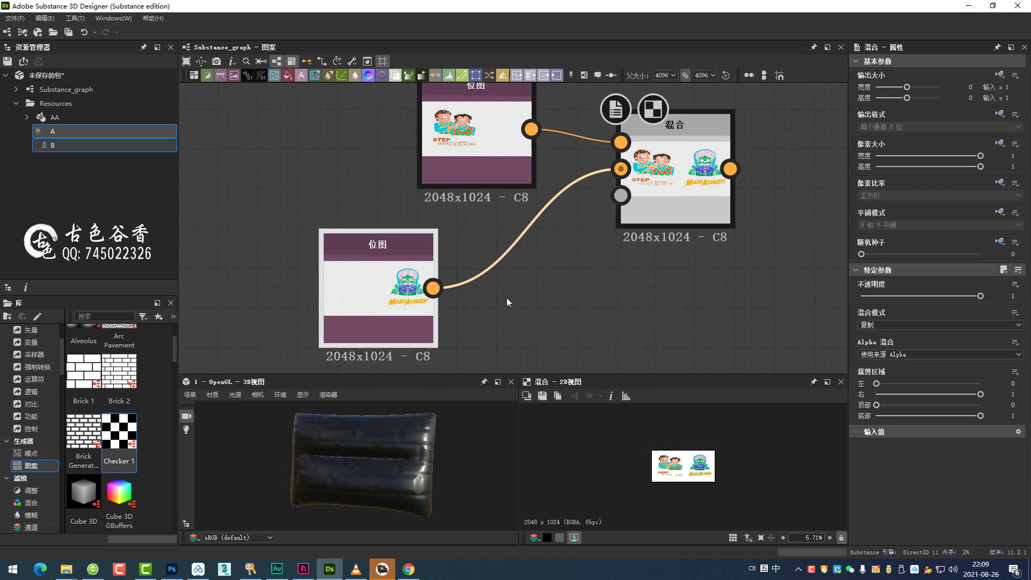
pyautogui.moveTo(287, 75); pyautogui.dragTo(507, 297)
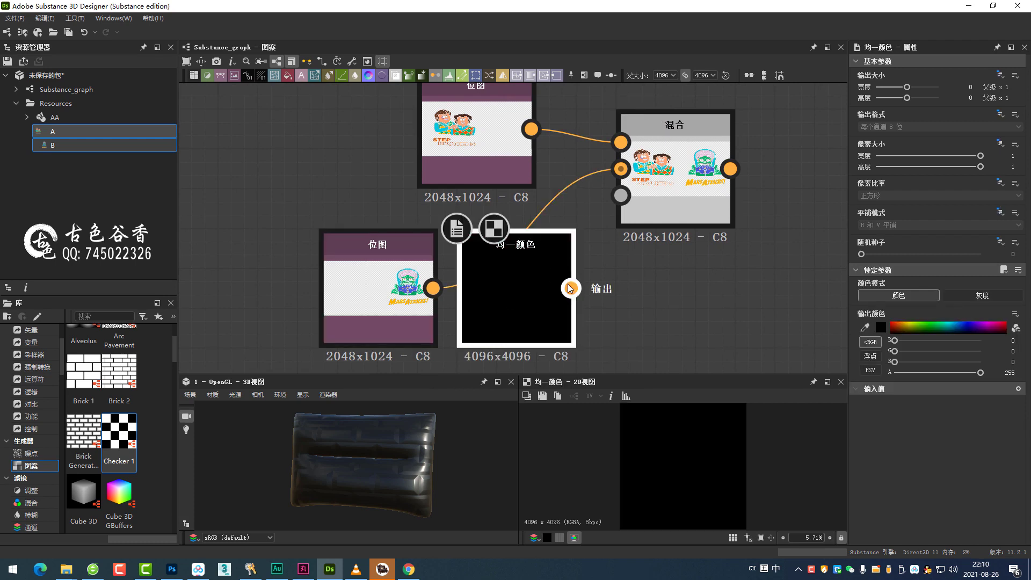
# - Connect the Uniform Color output to the Blend node's background (背景) input
pyautogui.moveTo(571, 289); pyautogui.dragTo(621, 168)
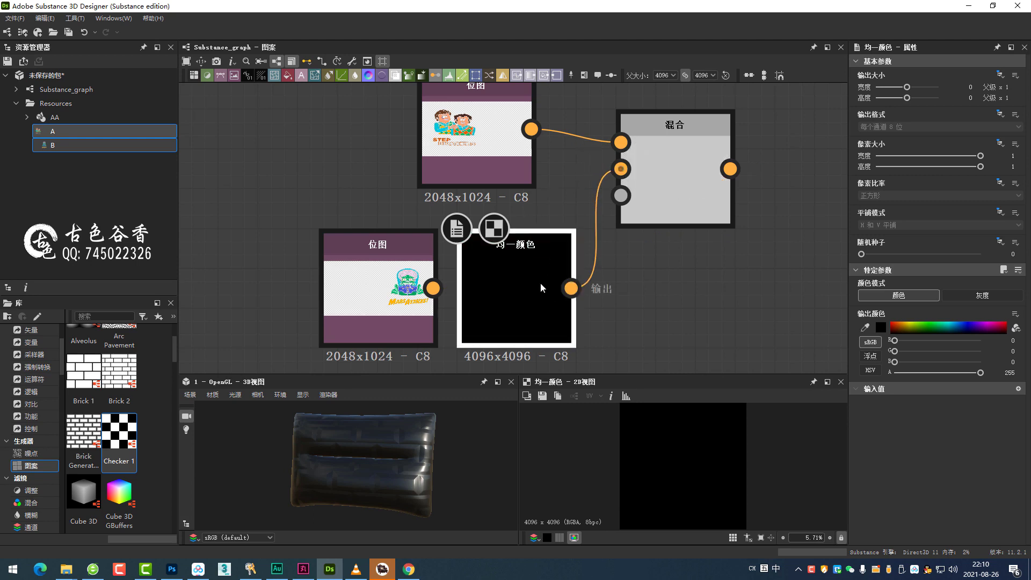
pyautogui.click(670, 201)
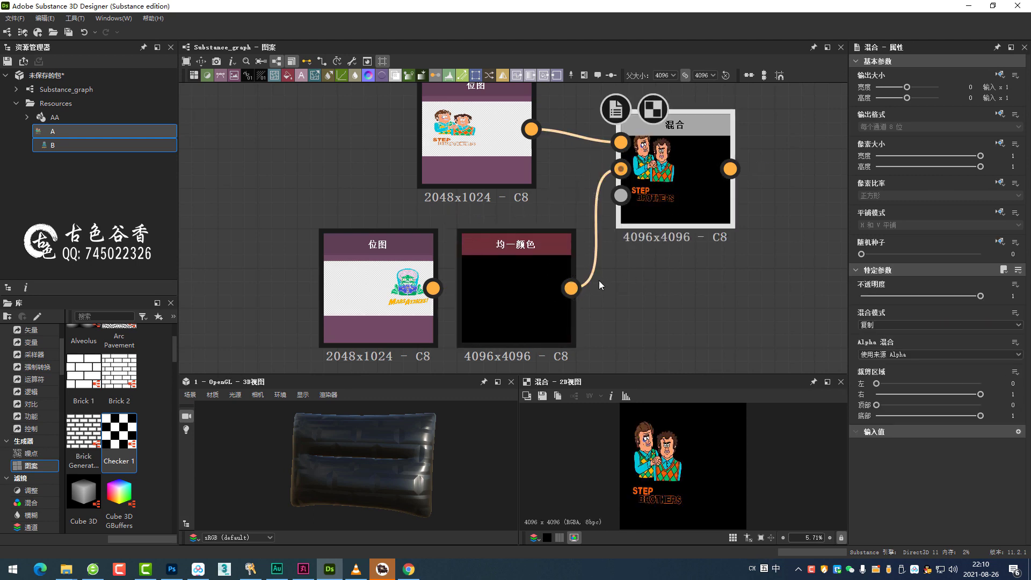
pyautogui.moveTo(670, 273)
pyautogui.mouseDown(button='middle')
pyautogui.moveTo(685, 269)
pyautogui.moveTo(498, 289)
pyautogui.mouseUp(button='middle')
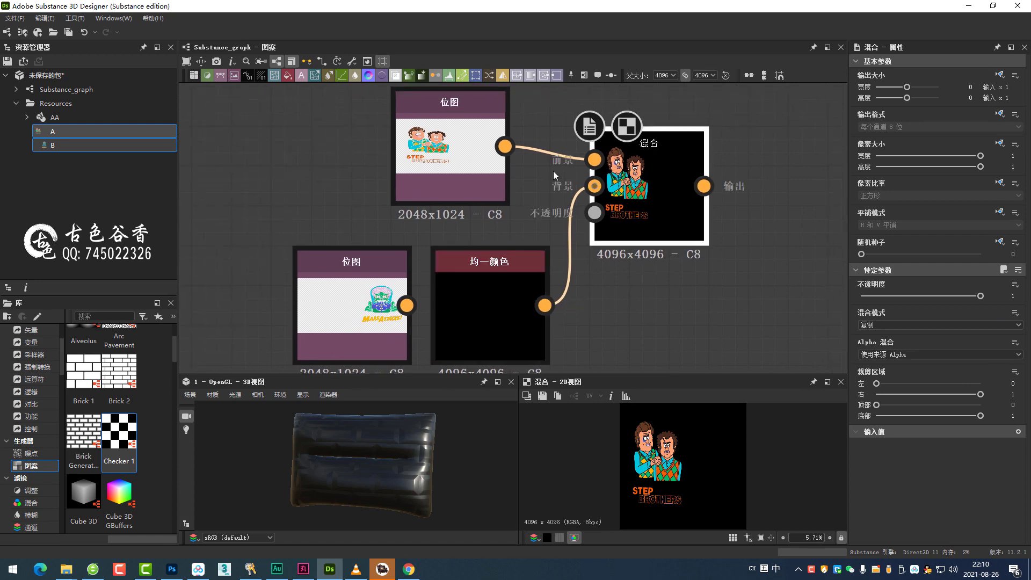
pyautogui.scroll(2, 450, 198)
pyautogui.scroll(1, 511, 233)
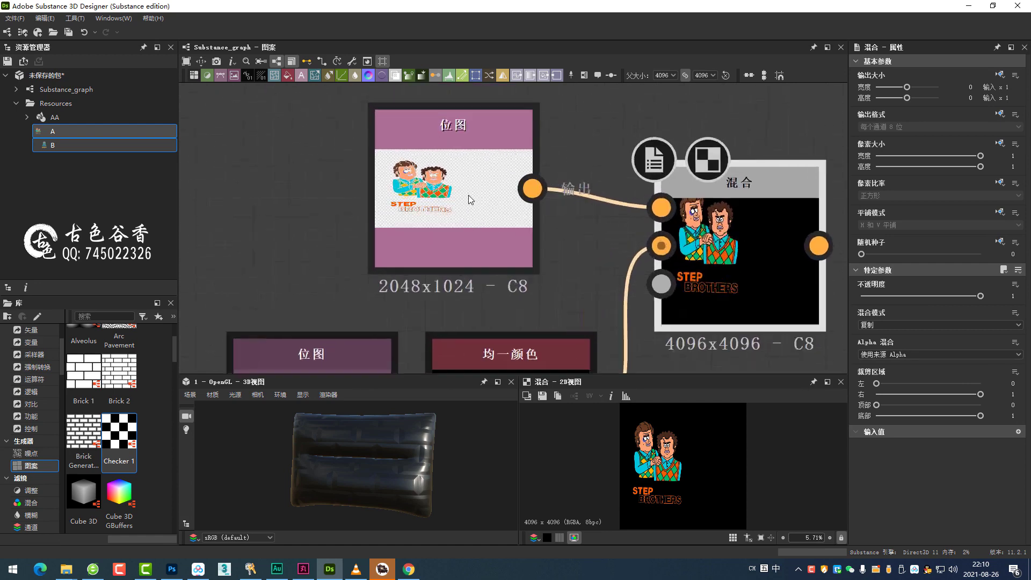
pyautogui.scroll(1, 470, 199)
pyautogui.scroll(1, 552, 224)
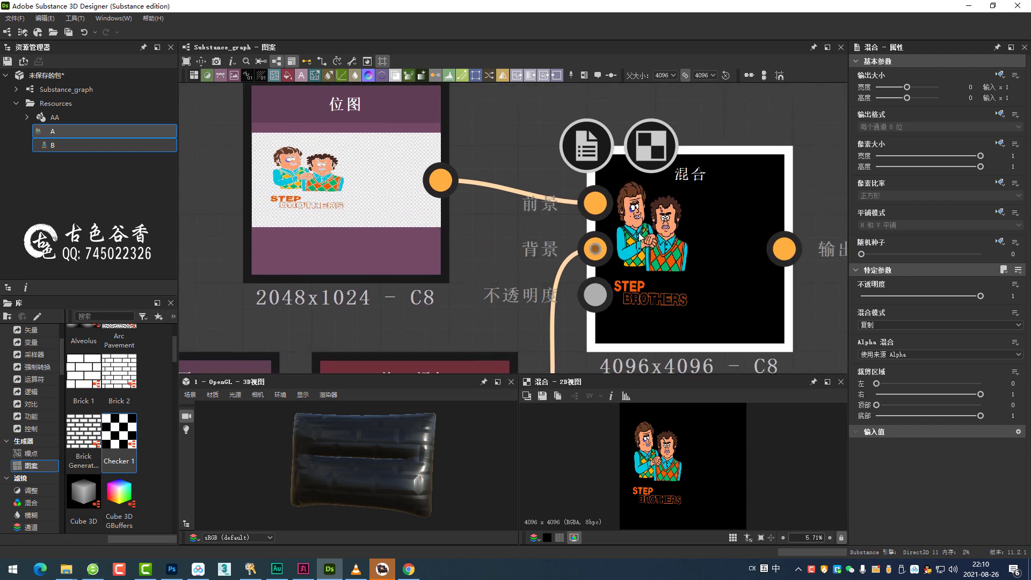
pyautogui.moveTo(484, 371)
pyautogui.mouseDown(button='middle')
pyautogui.moveTo(500, 268)
pyautogui.moveTo(475, 288)
pyautogui.mouseUp(button='middle')
pyautogui.scroll(-1, 469, 289)
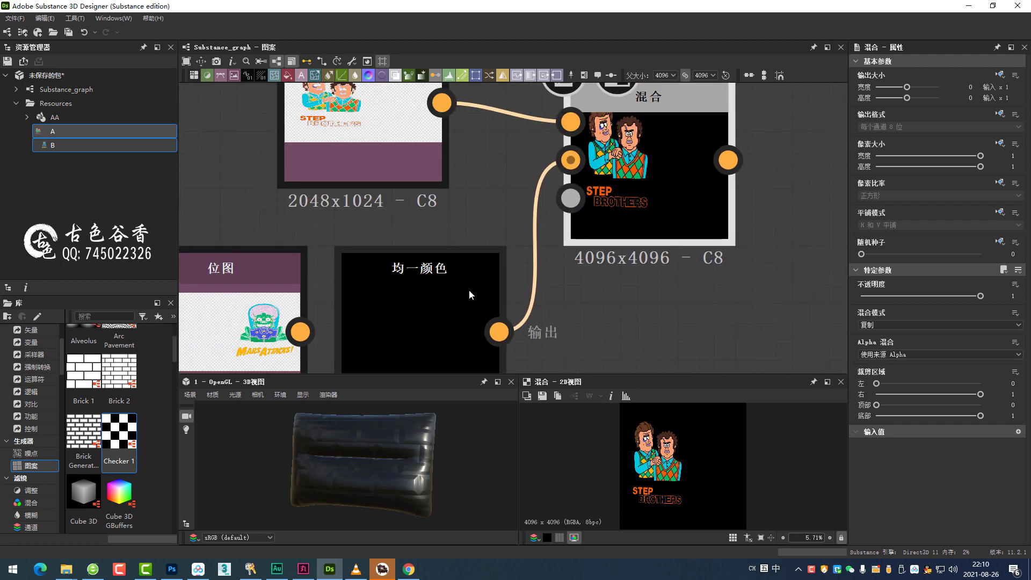
# - Set the Uniform Color output colour to white (#FFFFFF)
pyautogui.click(463, 300)
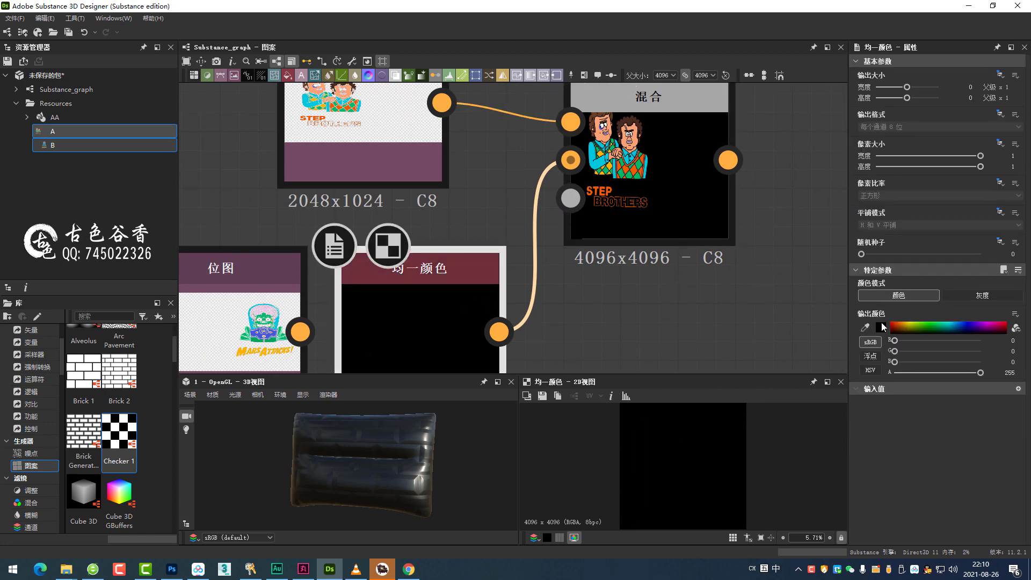
pyautogui.click(881, 327)
pyautogui.moveTo(574, 440); pyautogui.dragTo(540, 410)
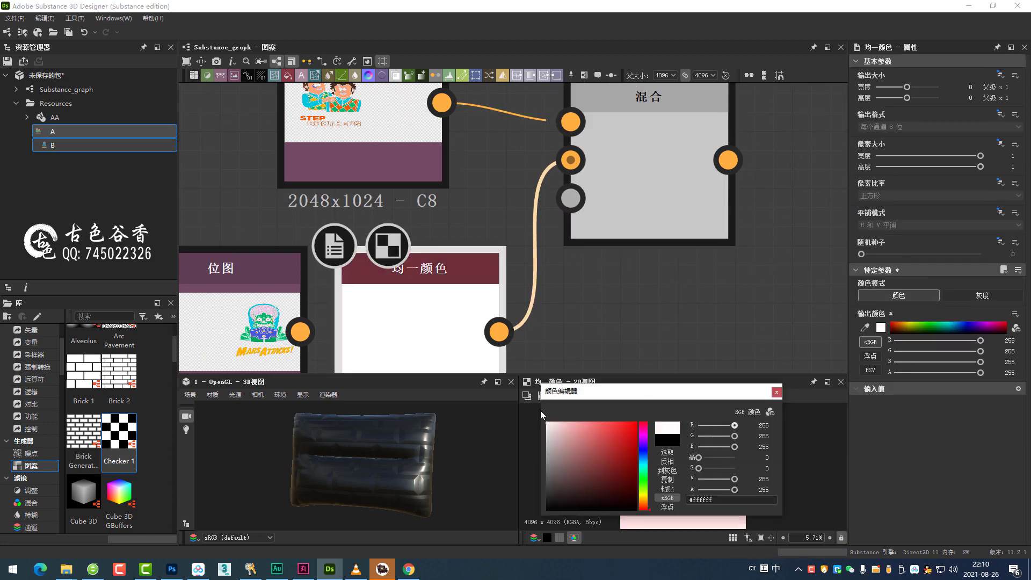
pyautogui.click(679, 304)
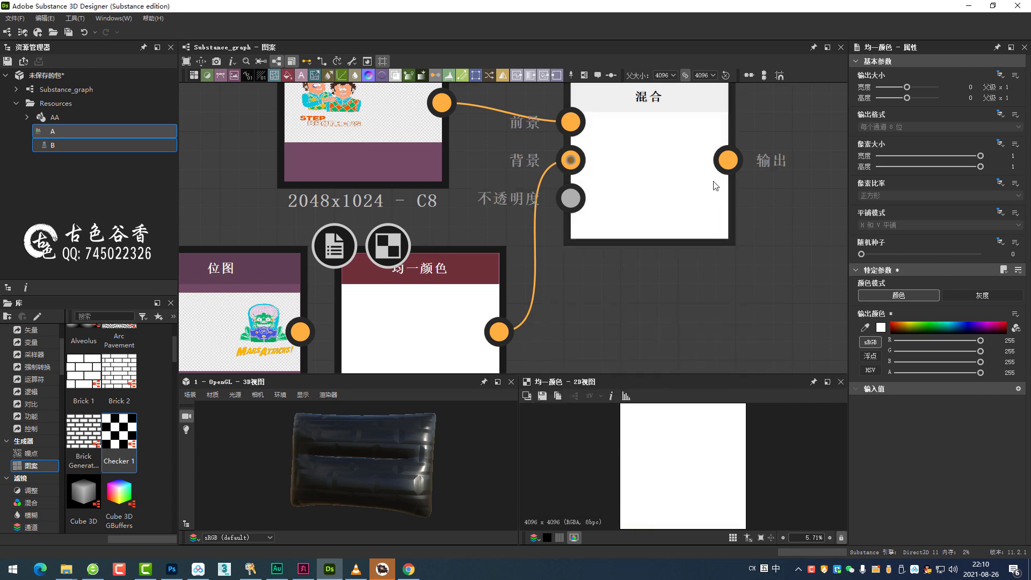
# - Select the Blend node and frame the bitmap and colour nodes in view
pyautogui.click(679, 169)
pyautogui.moveTo(674, 203); pyautogui.dragTo(674, 223, button='middle')
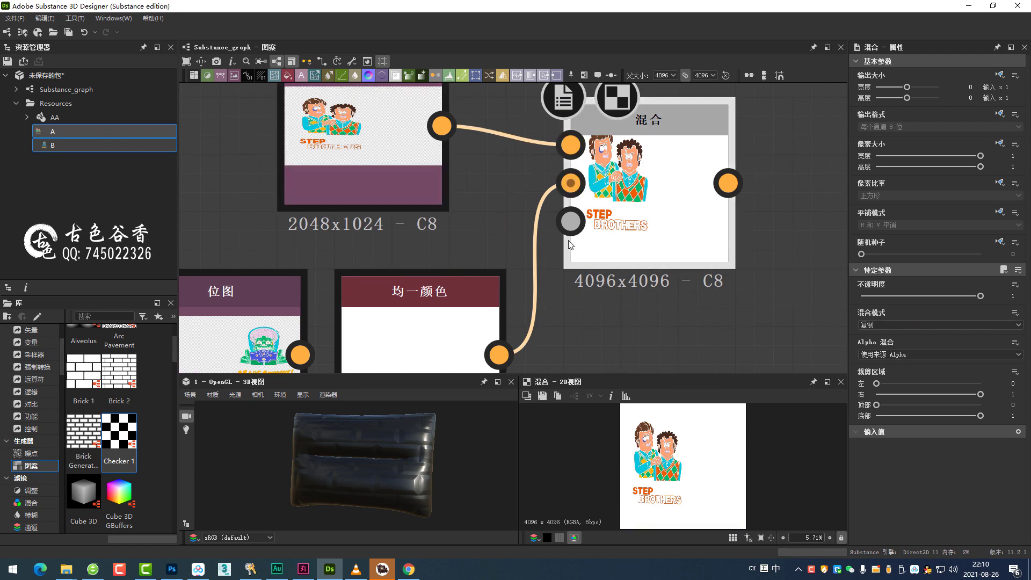
pyautogui.moveTo(570, 244); pyautogui.dragTo(625, 134, button='middle')
pyautogui.scroll(-2, 490, 261)
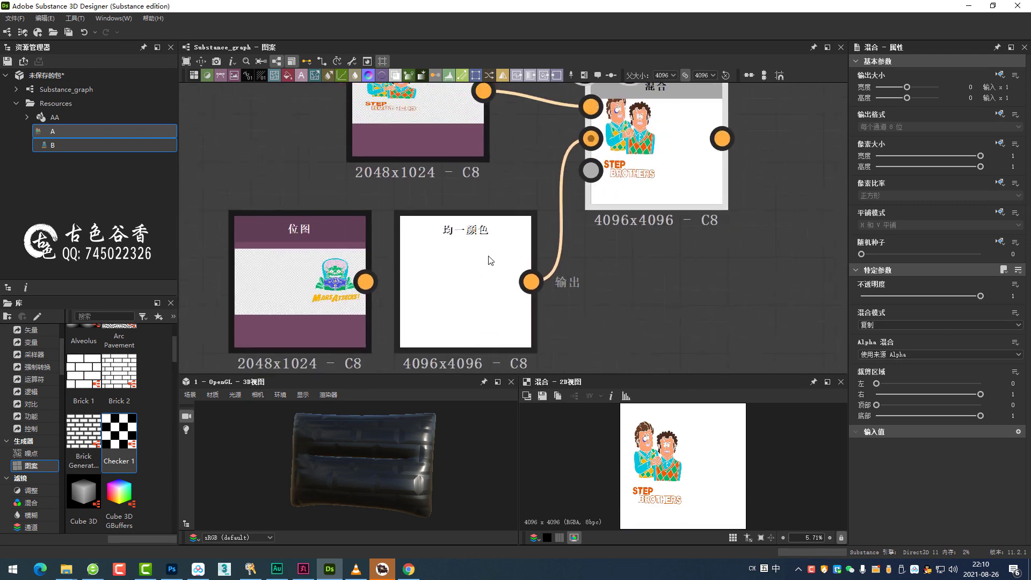
pyautogui.scroll(-2, 490, 260)
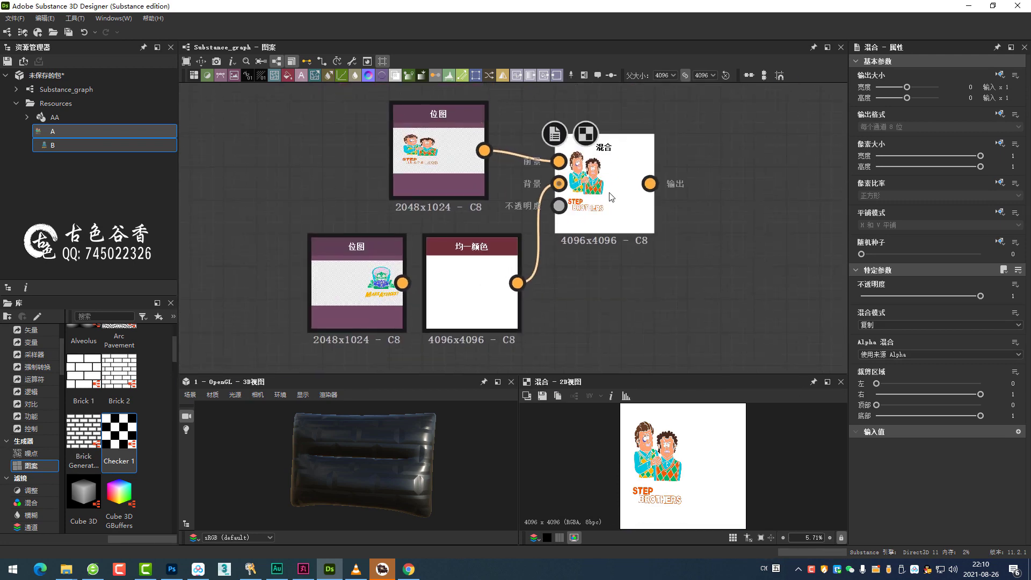
pyautogui.scroll(2, 611, 197)
pyautogui.scroll(1, 604, 211)
pyautogui.scroll(1, 604, 211)
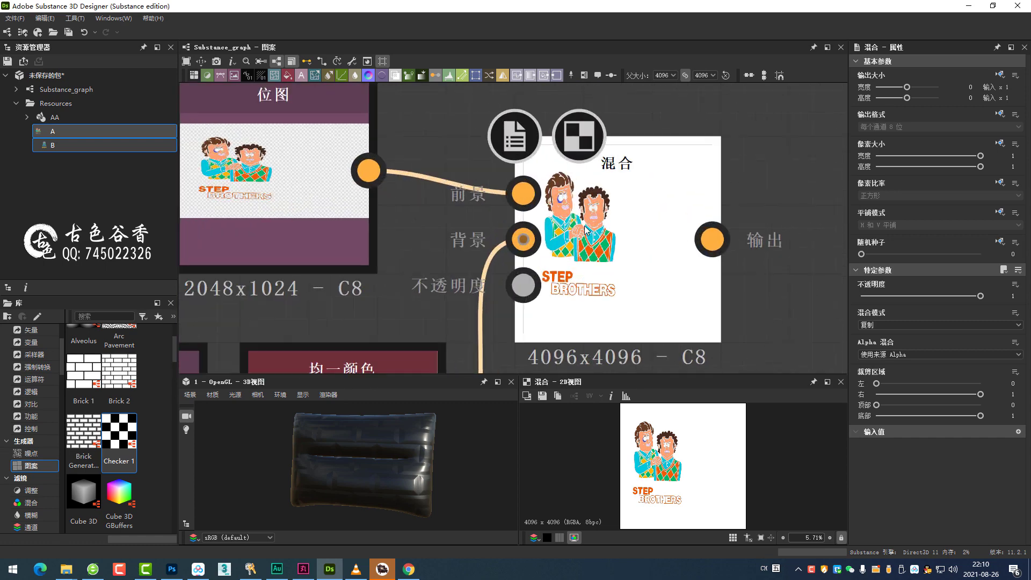
pyautogui.scroll(1, 603, 211)
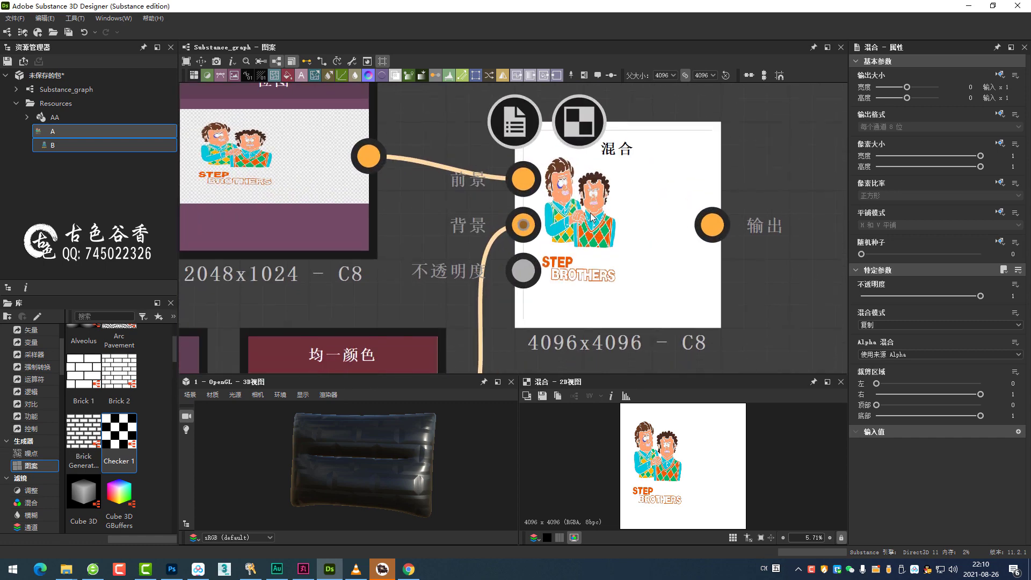
# - Set the Blend's Alpha blending to Ignore Alpha (忽略 Alpha), compositing cartoon A over white
pyautogui.click(906, 358)
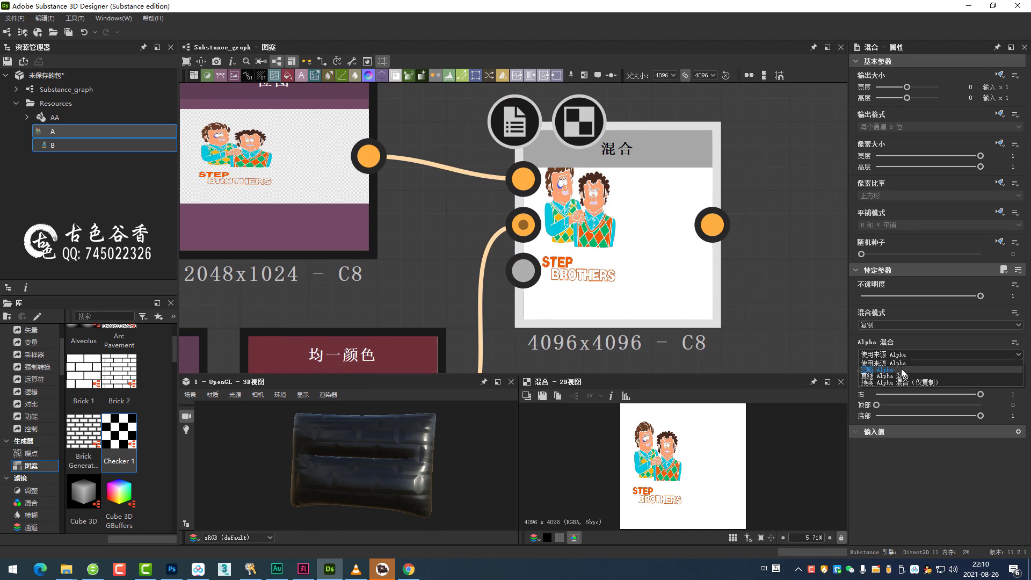
pyautogui.click(902, 371)
pyautogui.scroll(-1, 695, 244)
pyautogui.scroll(-1, 682, 229)
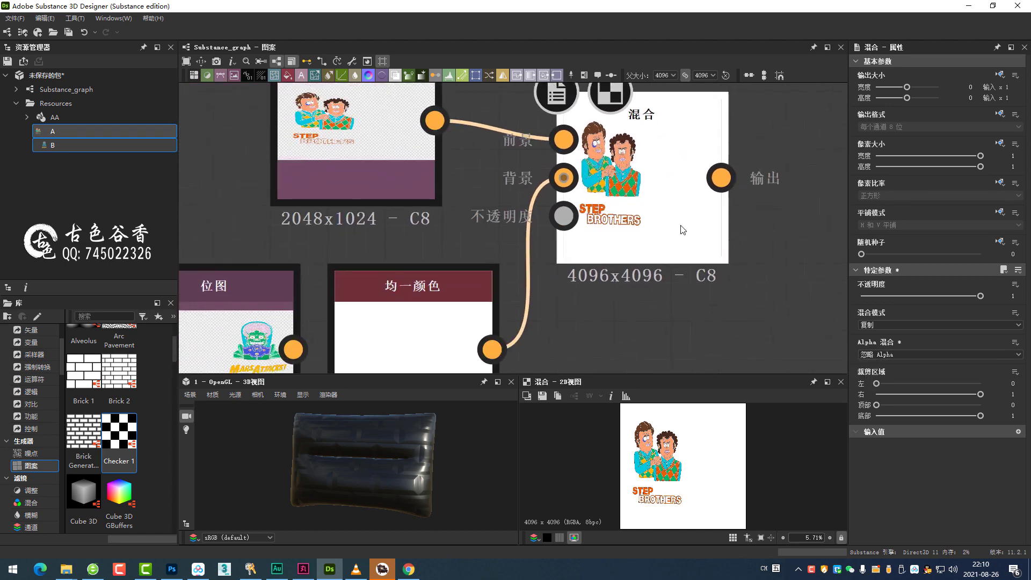
pyautogui.scroll(-1, 682, 230)
pyautogui.click(480, 306)
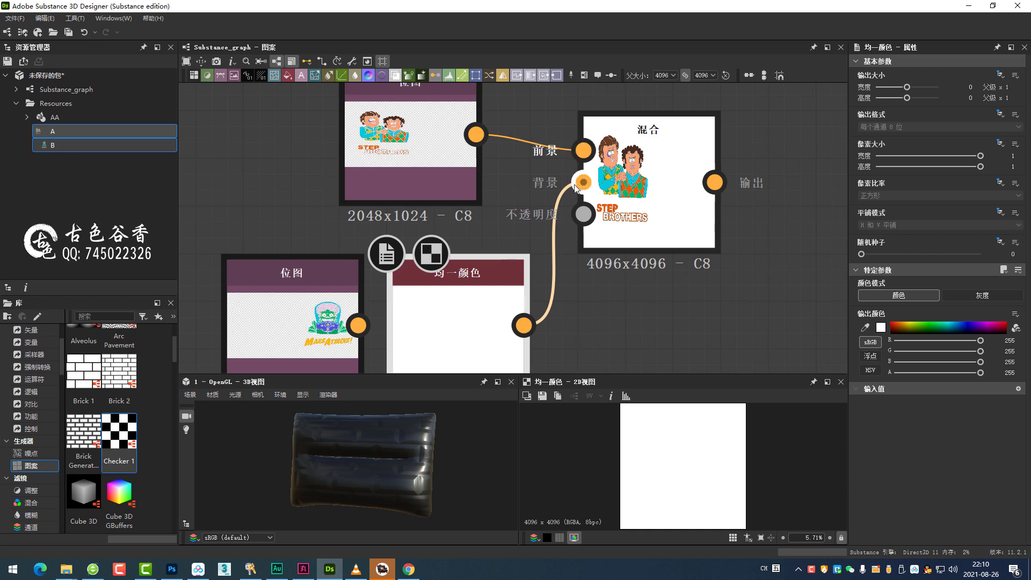
# - Swap the Blend inputs so the bitmap feeds Background and the Uniform Color feeds Foreground
pyautogui.moveTo(583, 184); pyautogui.dragTo(589, 159)
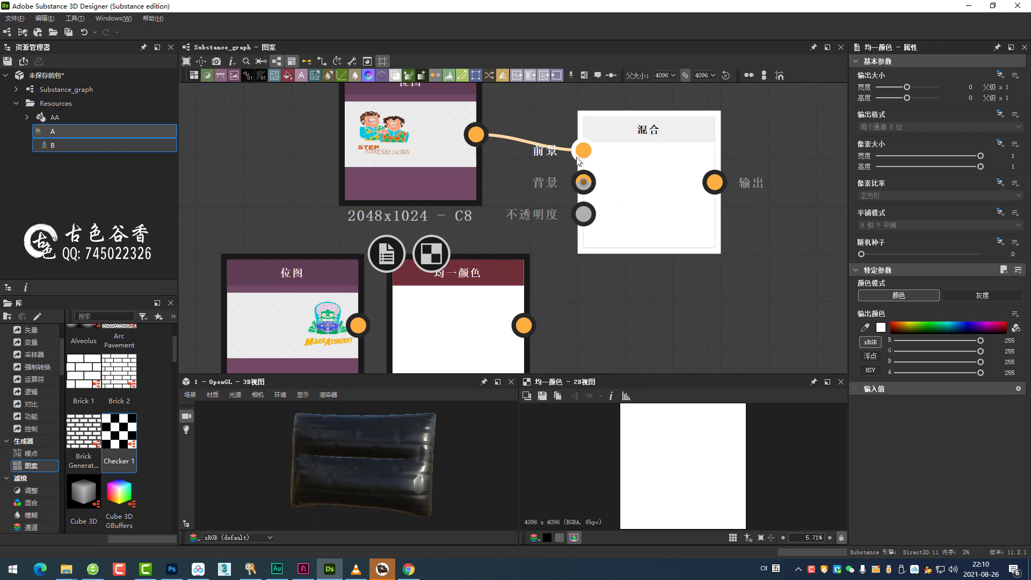
pyautogui.moveTo(578, 160); pyautogui.dragTo(582, 184)
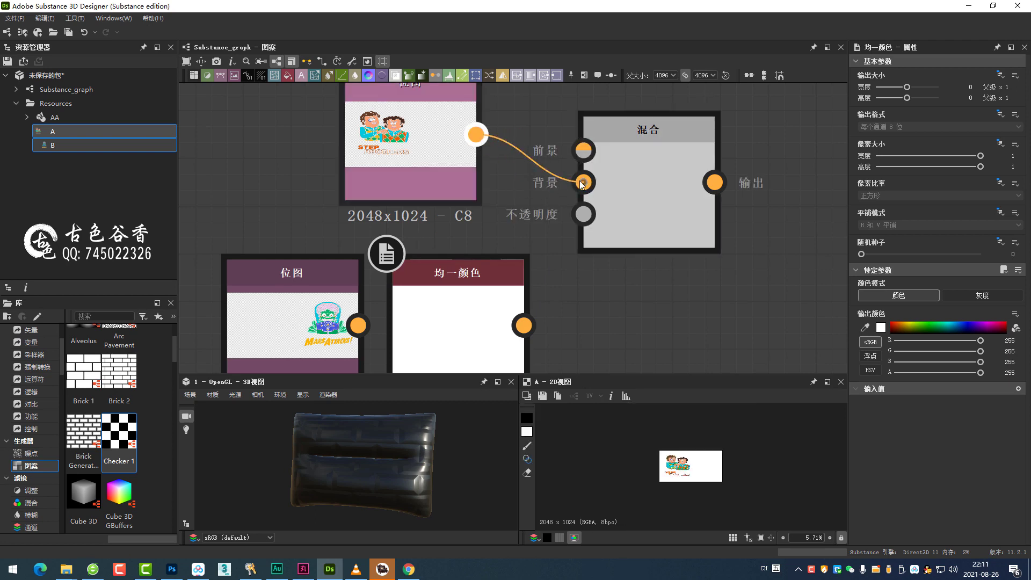
pyautogui.moveTo(523, 326); pyautogui.dragTo(574, 154)
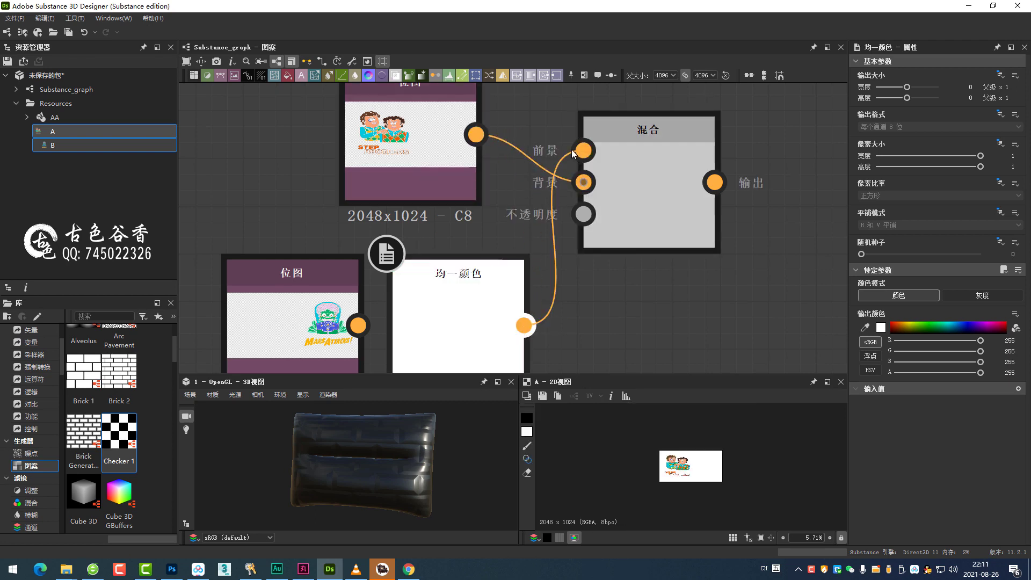
pyautogui.click(629, 203)
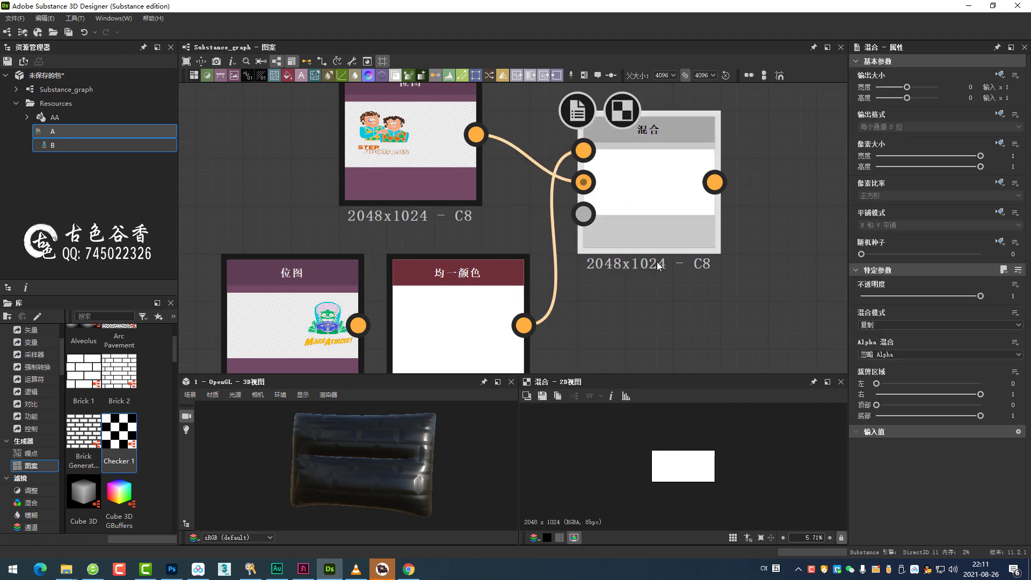
# - Rearrange the bitmap nodes around the Blend node in the graph
pyautogui.moveTo(659, 265); pyautogui.dragTo(631, 242, button='middle')
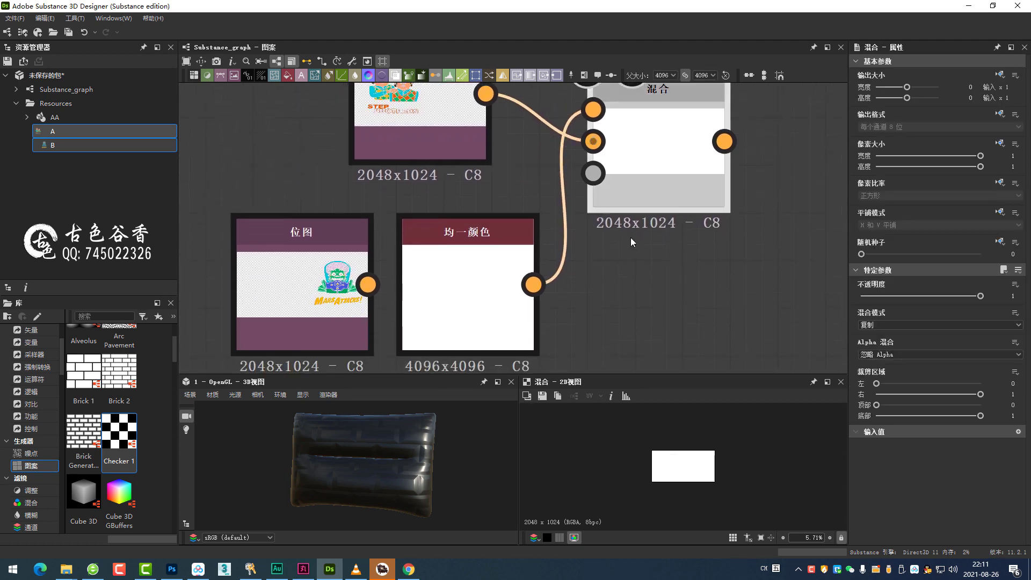
pyautogui.scroll(-2, 537, 339)
pyautogui.moveTo(459, 282); pyautogui.dragTo(457, 286)
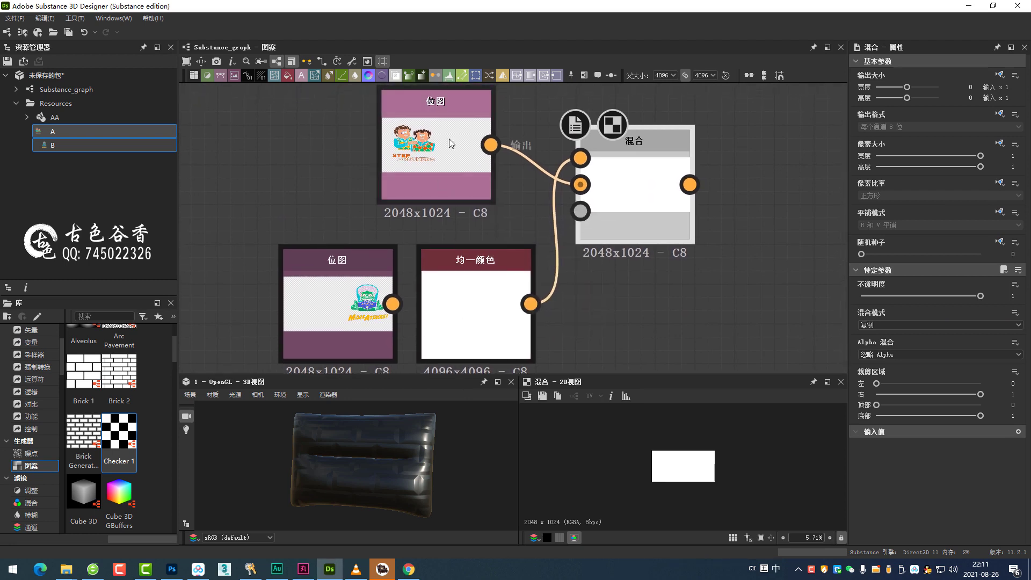
pyautogui.moveTo(440, 165)
pyautogui.mouseDown()
pyautogui.moveTo(556, 290)
pyautogui.moveTo(556, 349)
pyautogui.mouseUp()
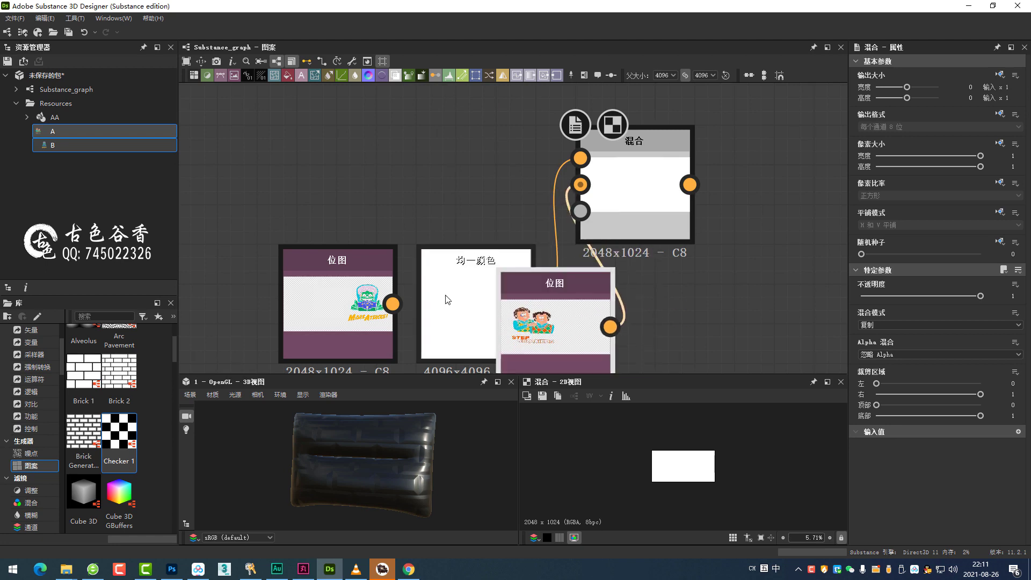
pyautogui.moveTo(462, 322); pyautogui.dragTo(459, 240)
pyautogui.moveTo(489, 280); pyautogui.dragTo(531, 204, button='middle')
pyautogui.scroll(-2, 530, 204)
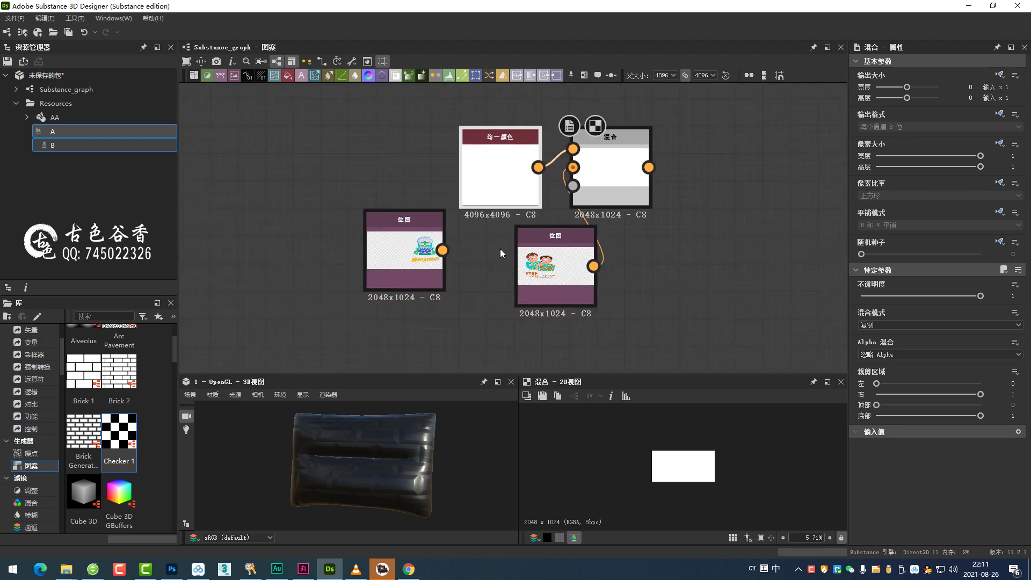
pyautogui.moveTo(548, 243); pyautogui.dragTo(508, 237)
pyautogui.moveTo(508, 237); pyautogui.dragTo(496, 257, button='middle')
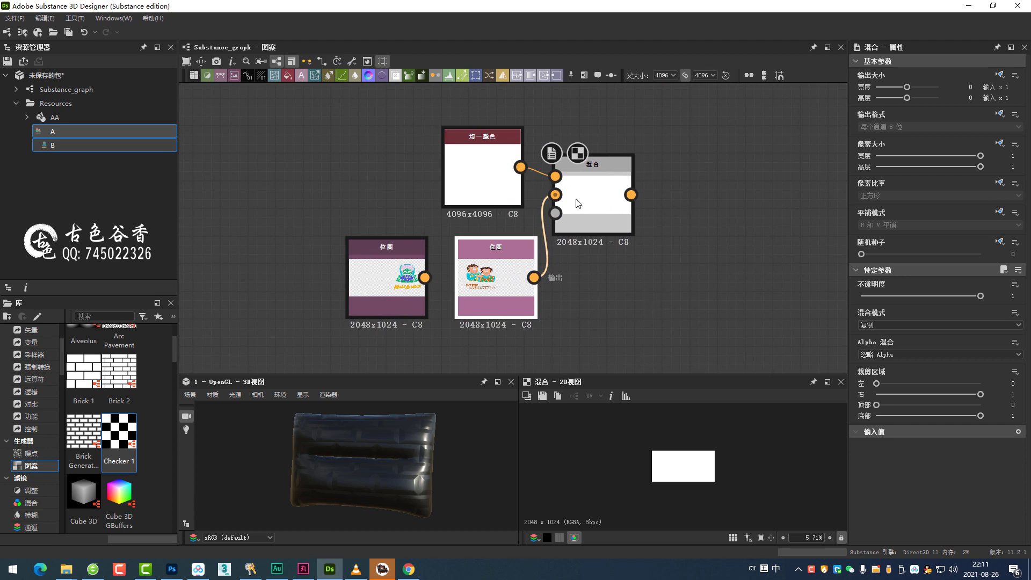
# - Set the Blend node's Alpha Blending back to Use Source Alpha
pyautogui.click(598, 216)
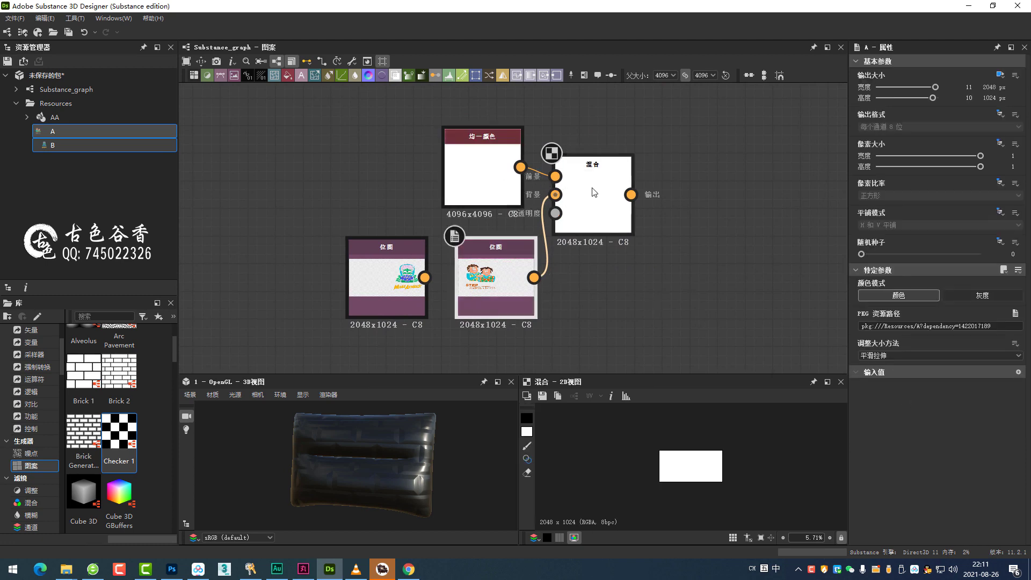
pyautogui.click(902, 356)
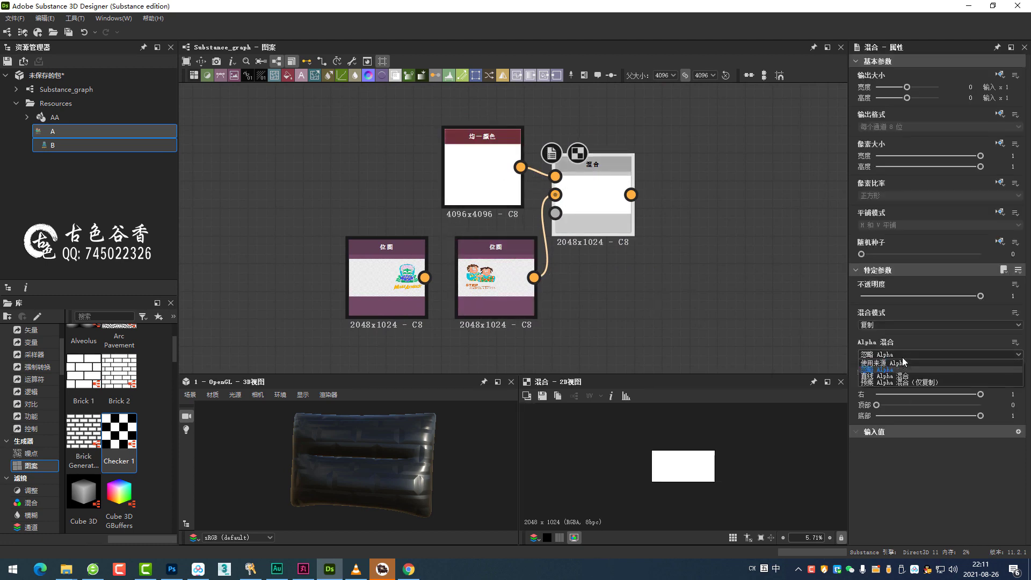
pyautogui.click(892, 372)
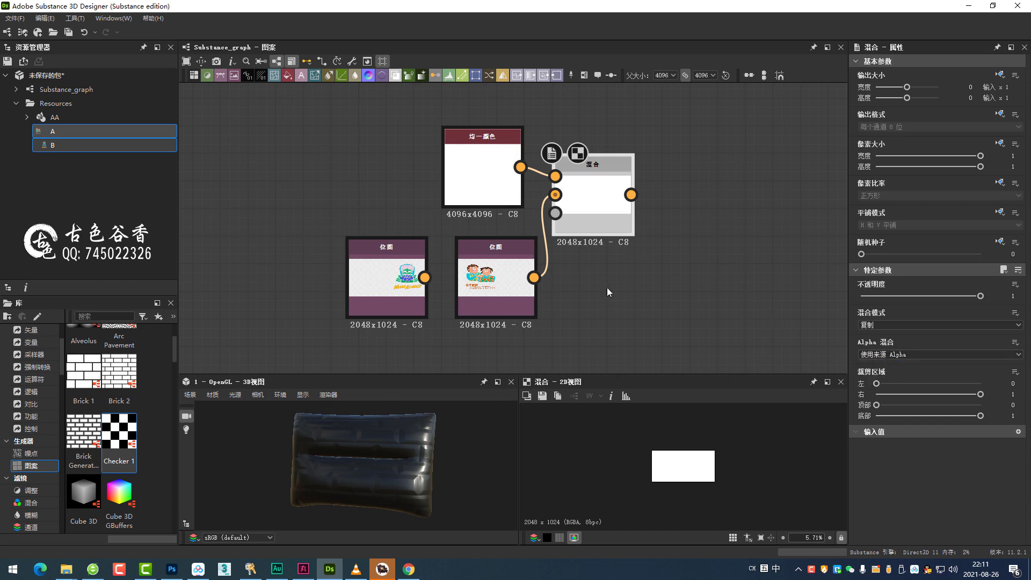
pyautogui.moveTo(608, 291); pyautogui.dragTo(616, 295, button='middle')
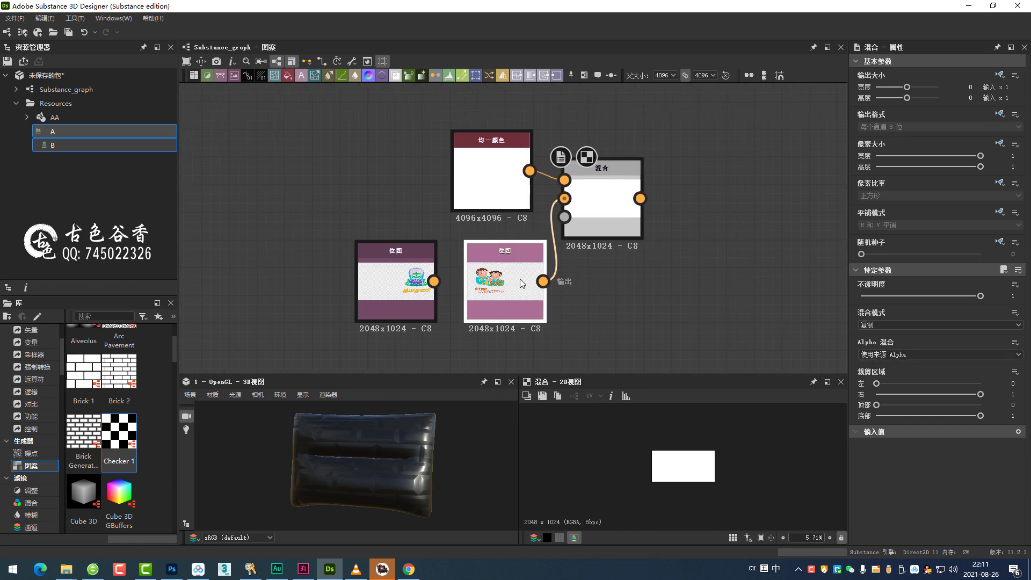
# - Reposition bitmap A and the Uniform Color, wiring bitmap to Foreground and colour to Background
pyautogui.click(537, 274)
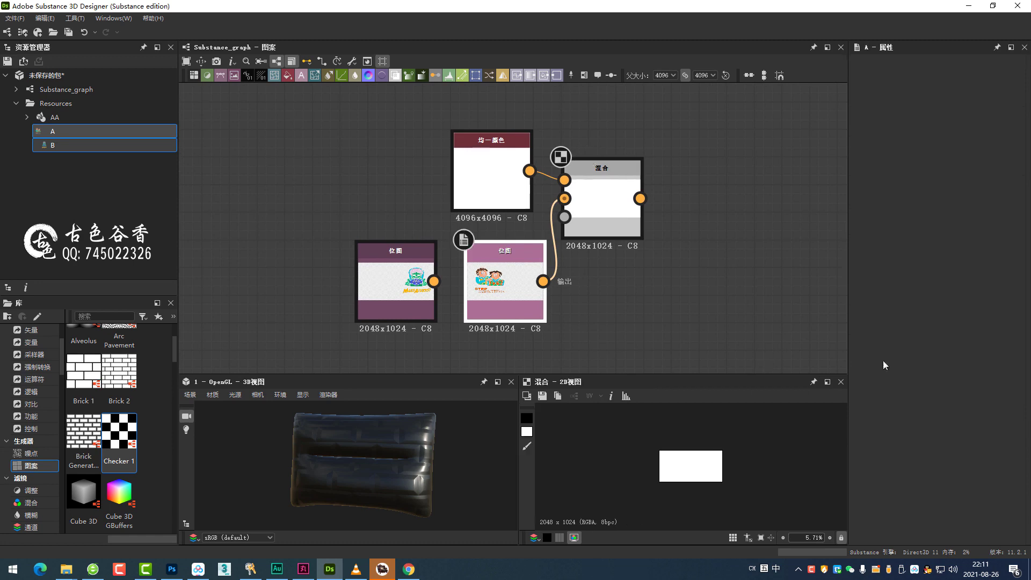
pyautogui.moveTo(512, 194); pyautogui.dragTo(588, 300)
pyautogui.moveTo(503, 267); pyautogui.dragTo(477, 157)
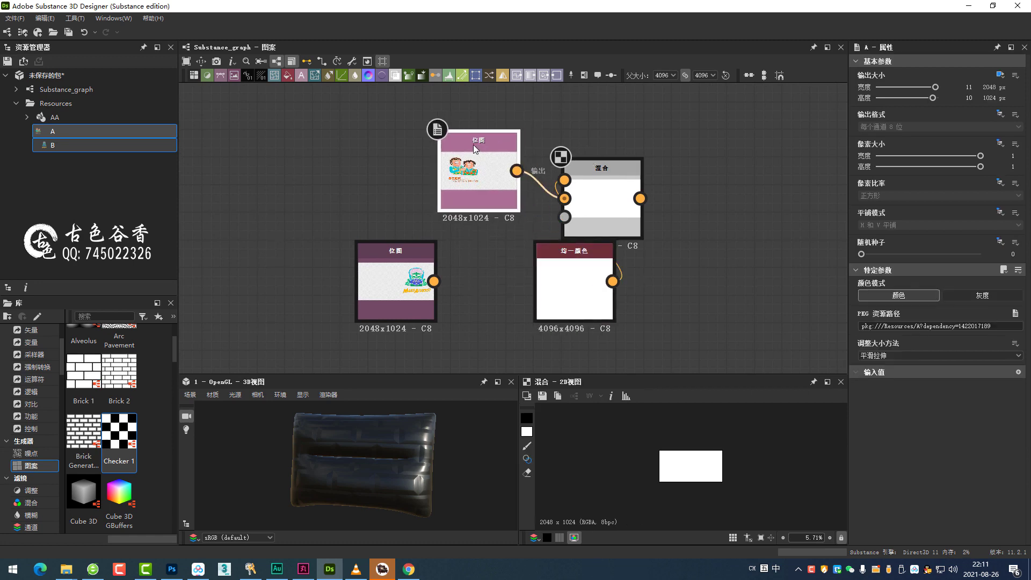
pyautogui.moveTo(574, 268); pyautogui.dragTo(487, 258)
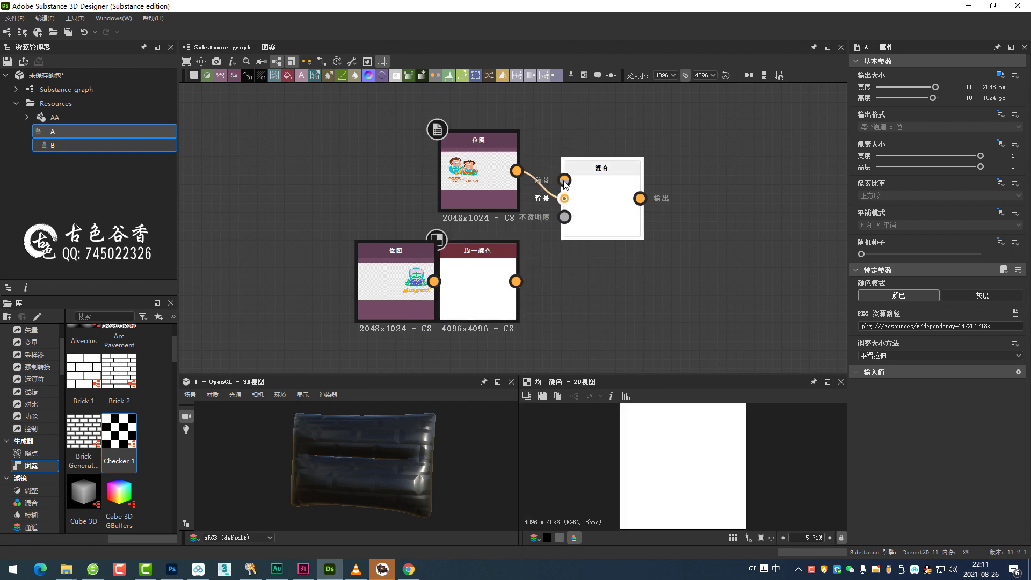
pyautogui.moveTo(565, 185); pyautogui.dragTo(565, 181)
pyautogui.moveTo(516, 281); pyautogui.dragTo(565, 198)
pyautogui.moveTo(404, 274); pyautogui.dragTo(334, 273)
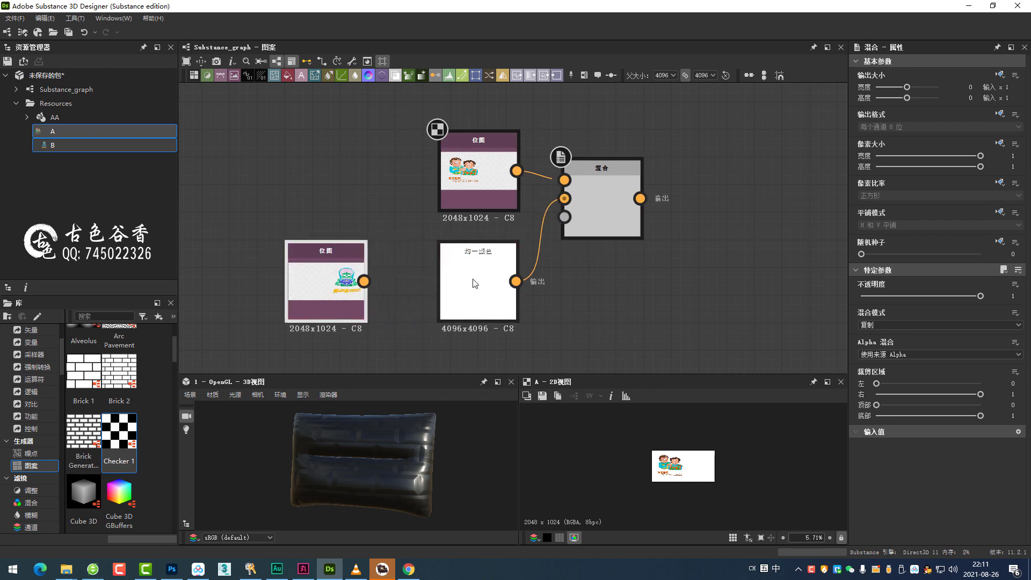
# - Preview the Blend node and set its Alpha Blending to Straight
pyautogui.doubleClick(594, 223)
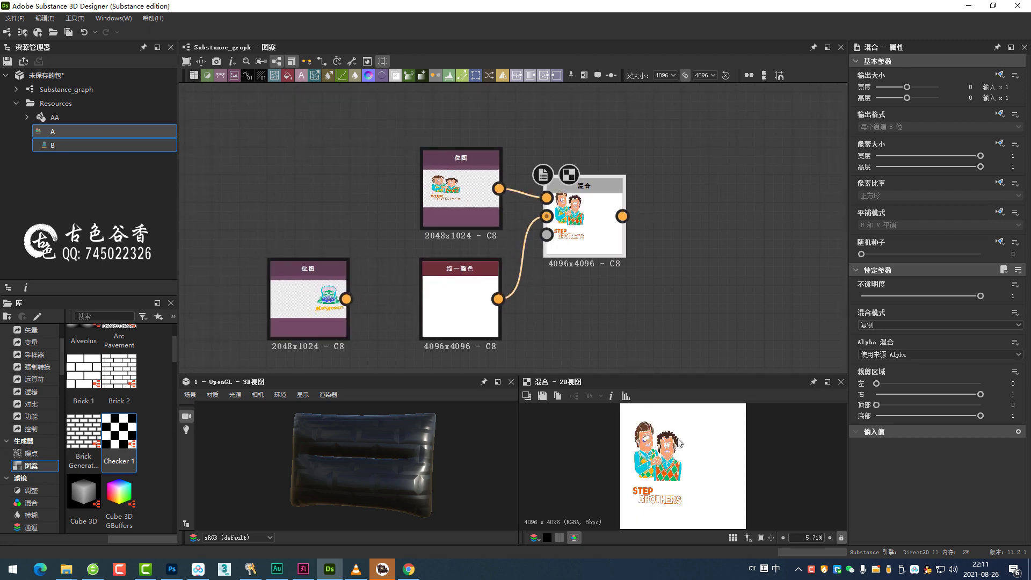
pyautogui.click(914, 352)
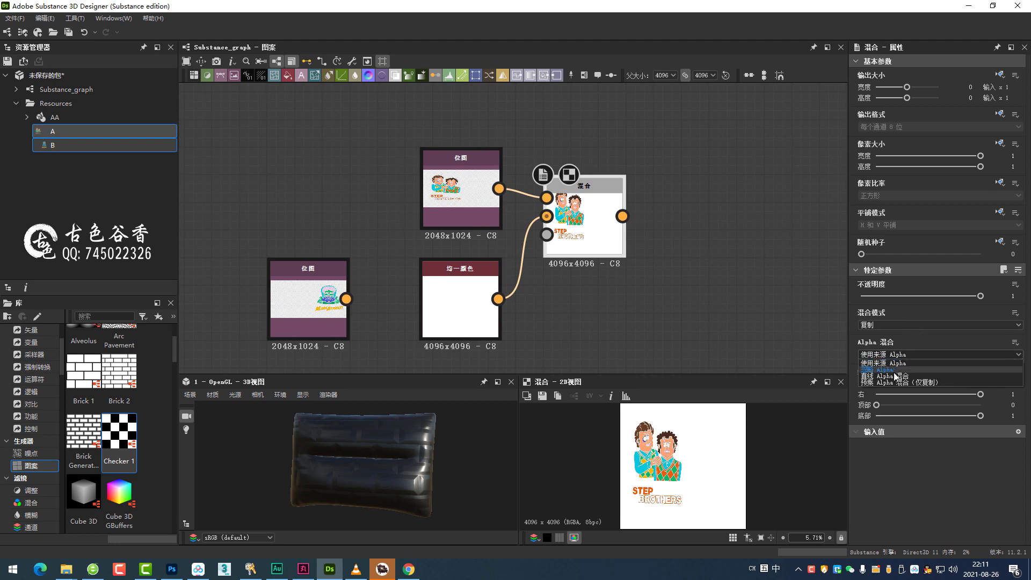
pyautogui.click(894, 377)
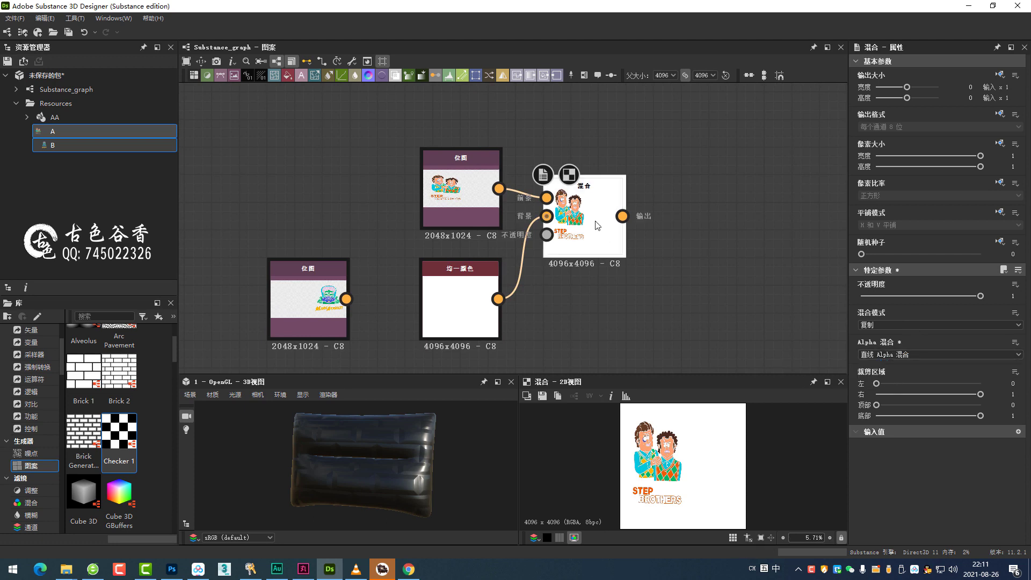
pyautogui.press('f')
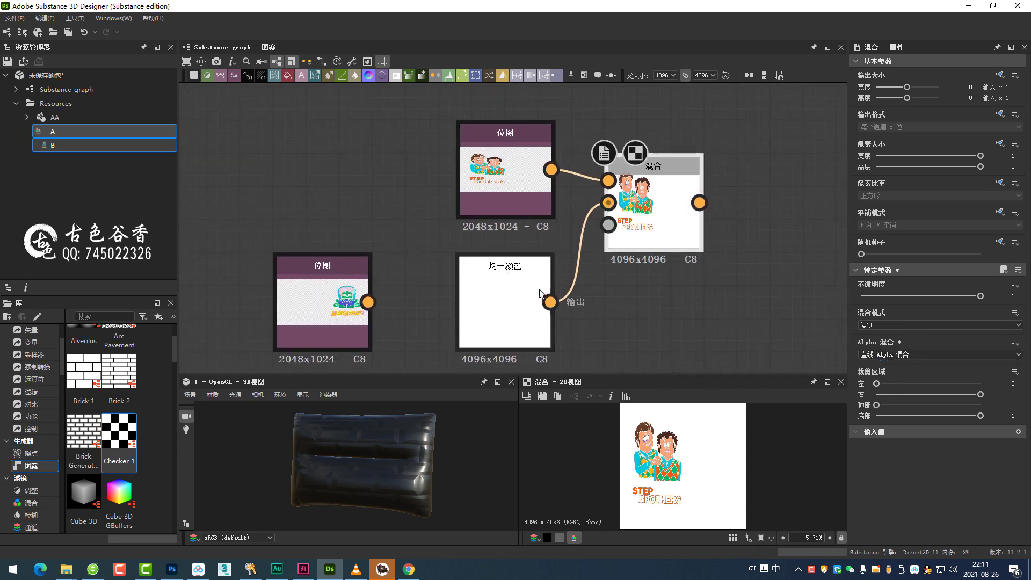
# - Try Use Source Alpha and Ignore Alpha, then return Alpha Blending to Straight
pyautogui.click(891, 355)
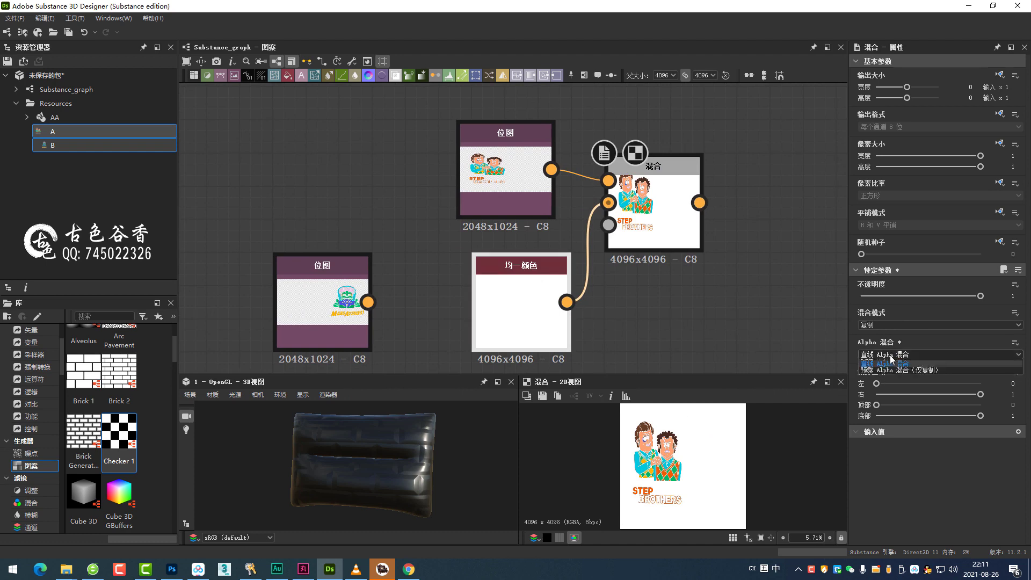
pyautogui.click(888, 366)
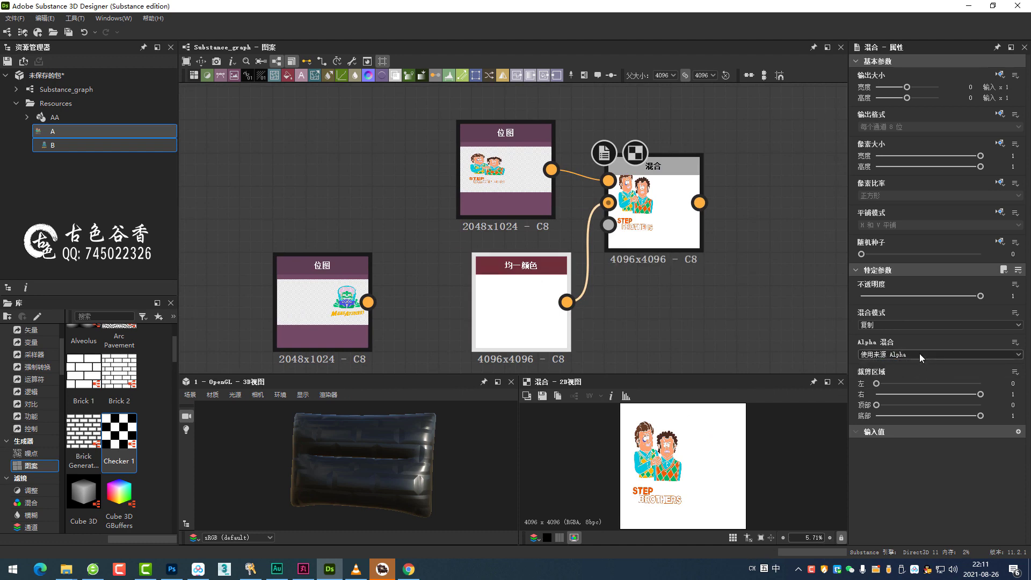
pyautogui.click(920, 355)
pyautogui.click(892, 374)
pyautogui.moveTo(701, 269); pyautogui.dragTo(685, 277, button='middle')
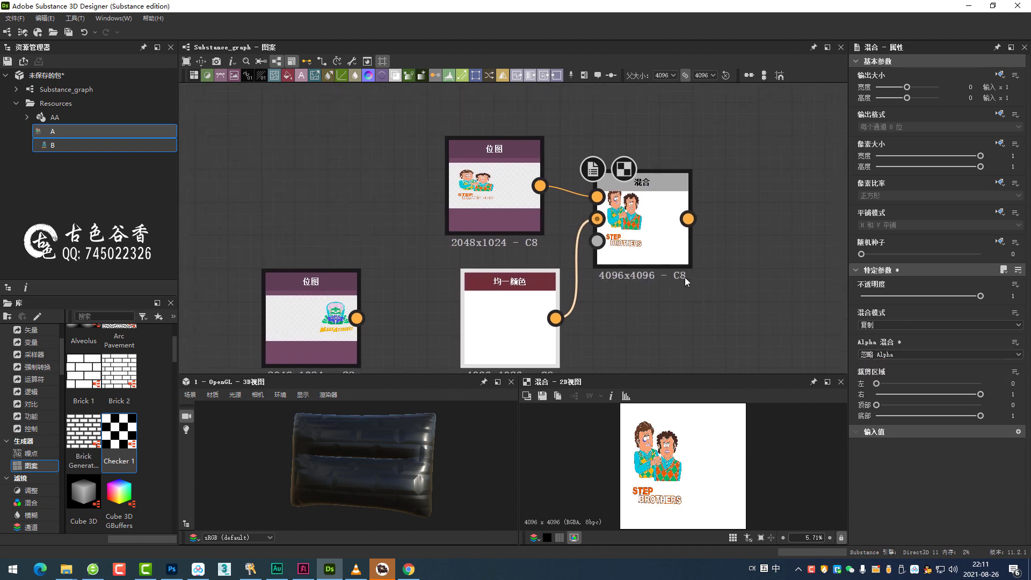
pyautogui.scroll(3, 651, 209)
pyautogui.click(922, 355)
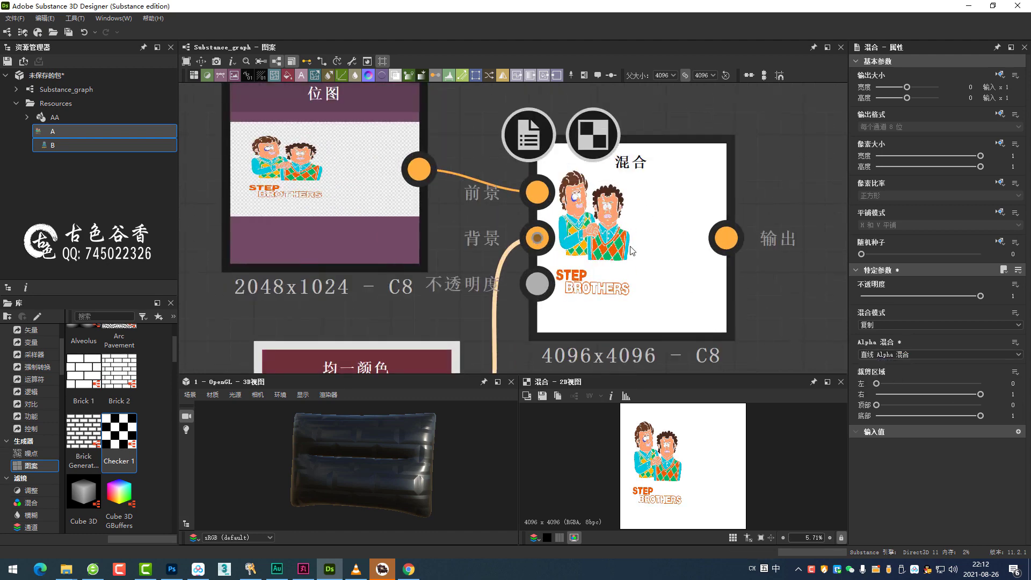
# - Set Alpha Blending to Premultiplied (copy only) and select the Uniform Color node
pyautogui.moveTo(828, 372); pyautogui.dragTo(855, 349, button='middle')
pyautogui.click(908, 355)
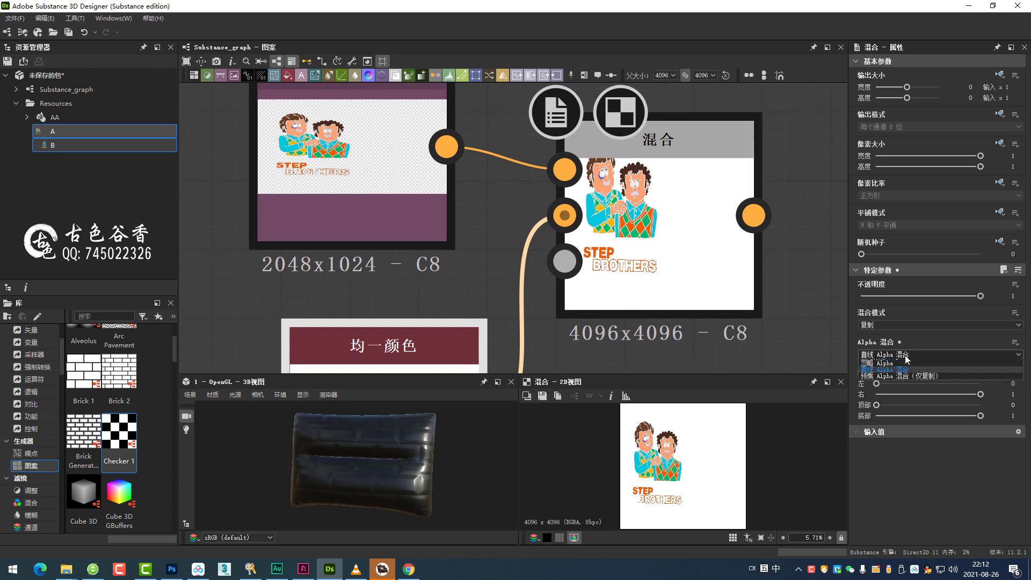
pyautogui.click(886, 382)
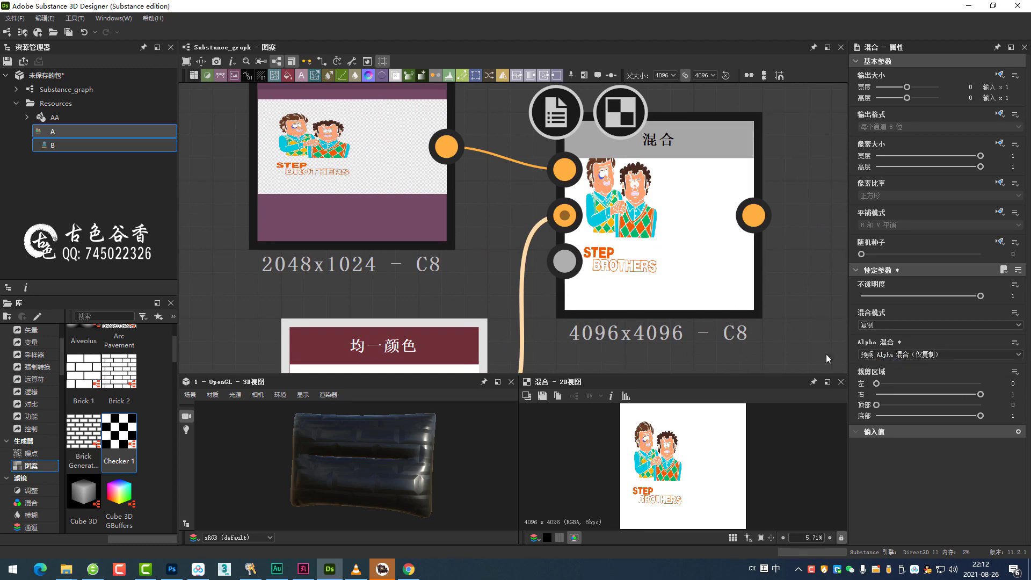
pyautogui.scroll(-2, 705, 301)
pyautogui.moveTo(705, 301); pyautogui.dragTo(683, 263, button='middle')
pyautogui.click(472, 329)
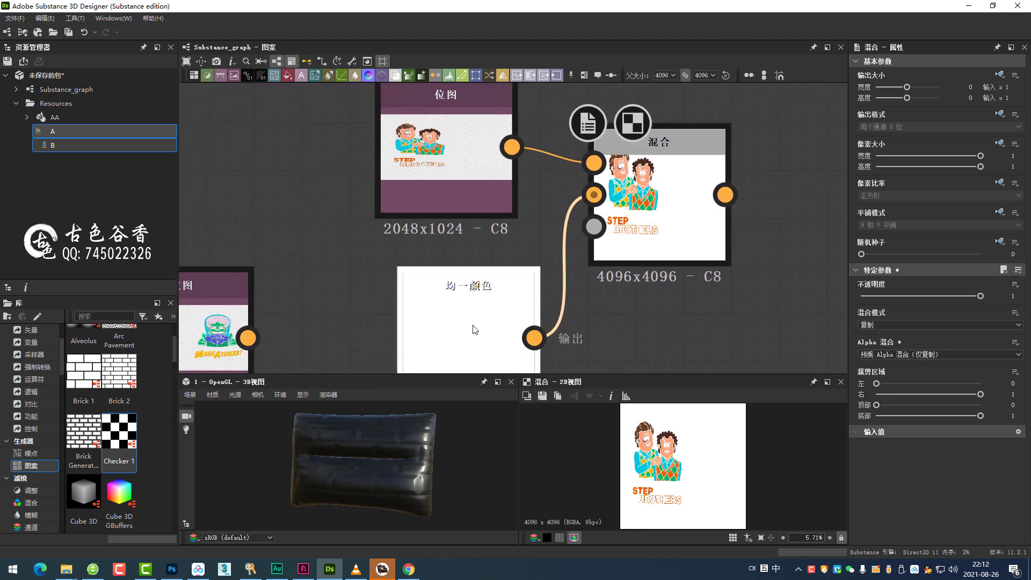
# - Change the Uniform Color to black (#000000), close the editor, and view the Blend result
pyautogui.click(881, 327)
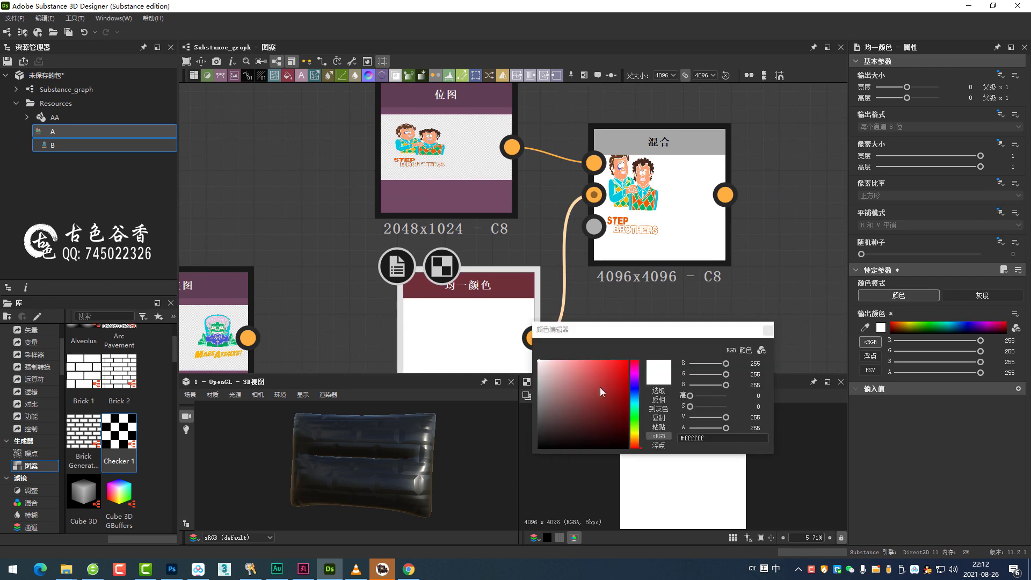
pyautogui.click(539, 447)
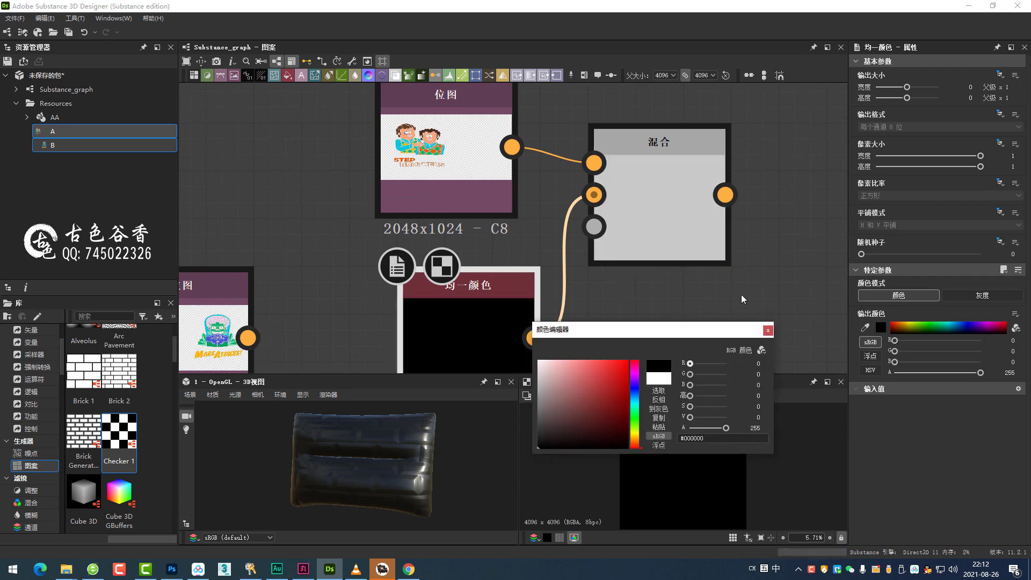
pyautogui.click(767, 330)
pyautogui.click(662, 215)
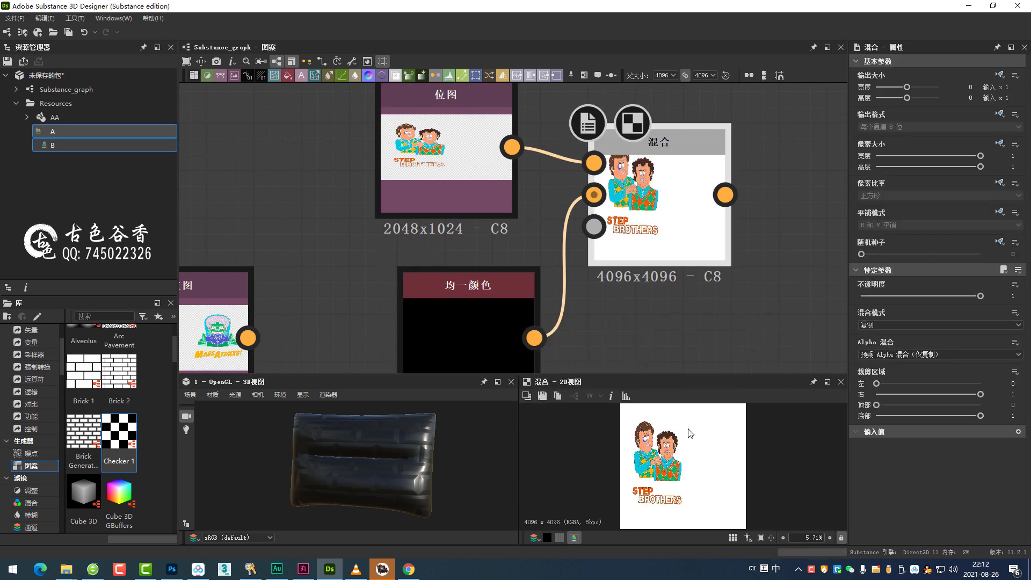
pyautogui.scroll(-2, 562, 298)
pyautogui.moveTo(587, 246); pyautogui.dragTo(524, 262, button='middle')
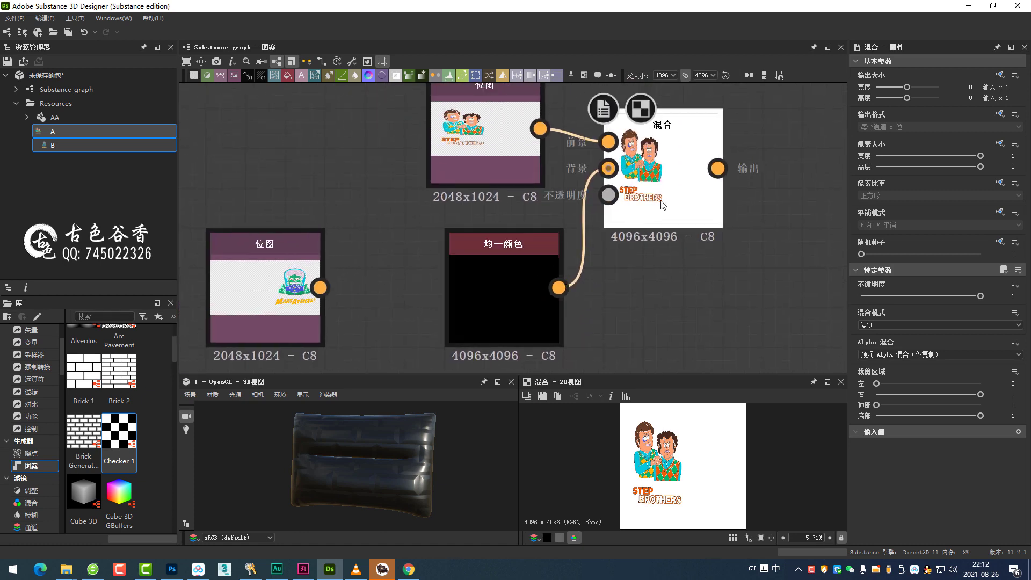
# - Switch the Blend's Alpha Blending to Straight, then to Ignore Alpha
pyautogui.click(892, 355)
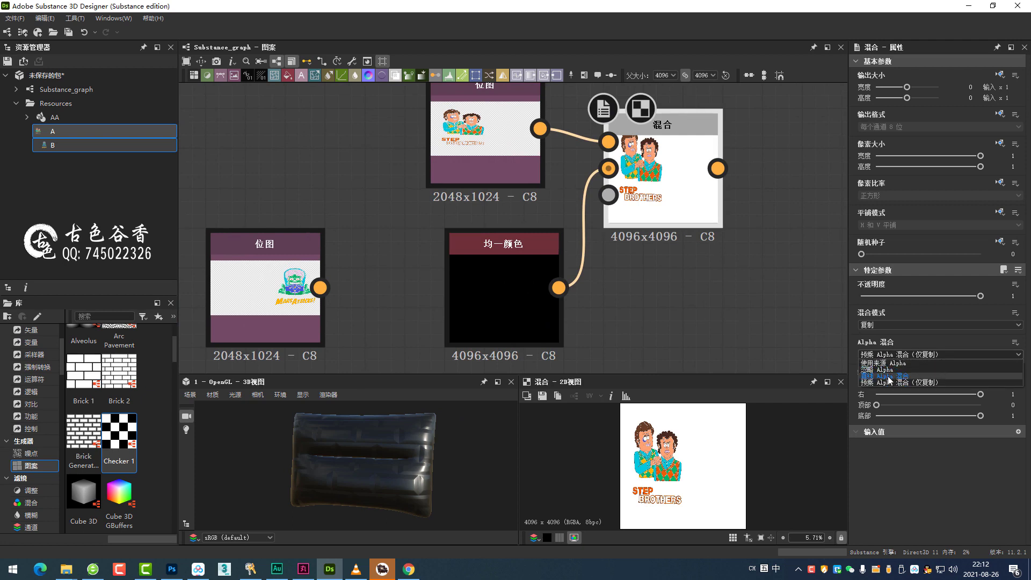
pyautogui.click(888, 378)
pyautogui.moveTo(693, 271); pyautogui.dragTo(681, 282, button='middle')
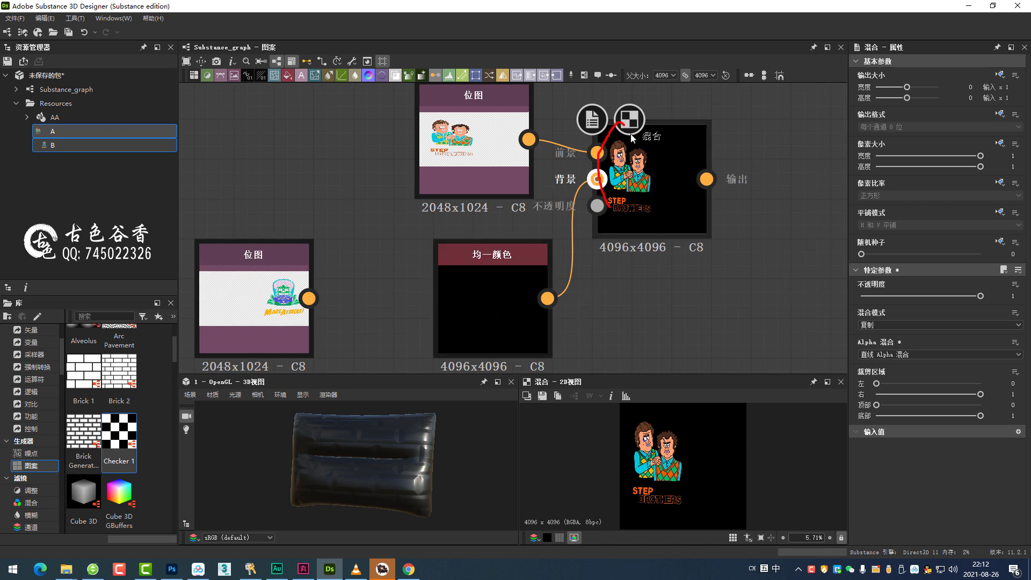
pyautogui.click(612, 198)
pyautogui.click(925, 354)
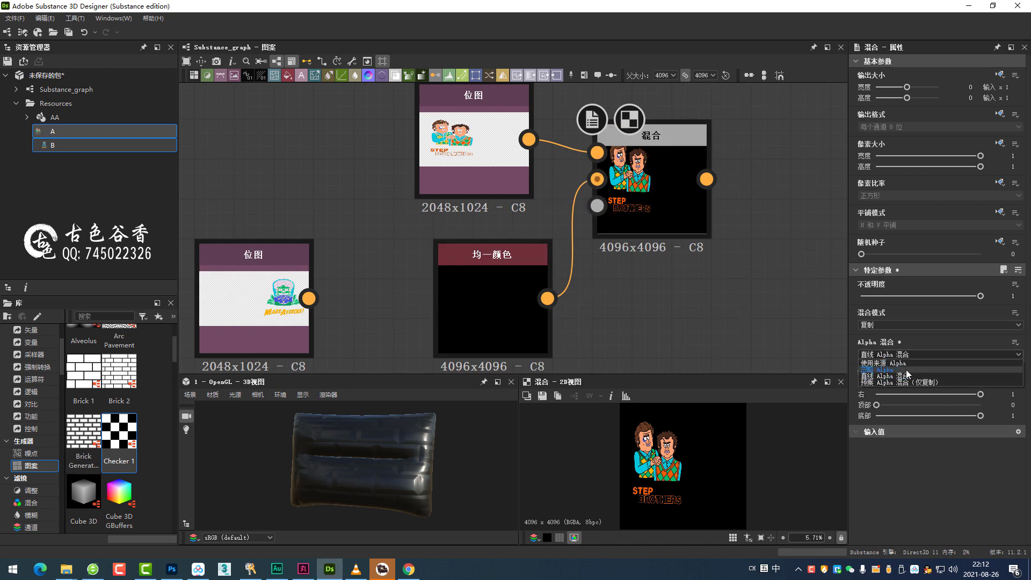
pyautogui.click(907, 370)
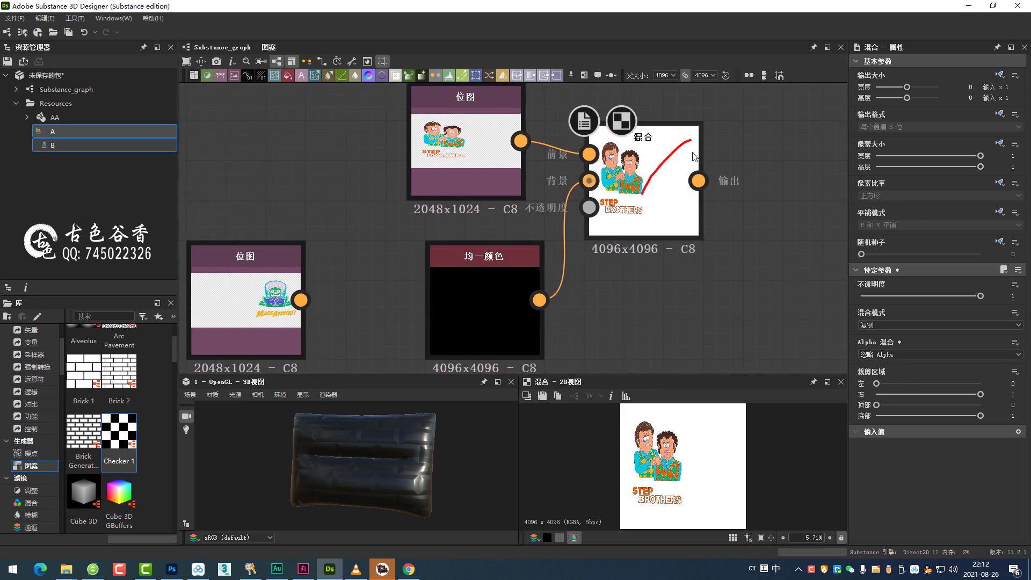
# - Annotate the black Uniform Color node and the upper bitmap's thumbnail
pyautogui.moveTo(460, 305); pyautogui.dragTo(481, 257)
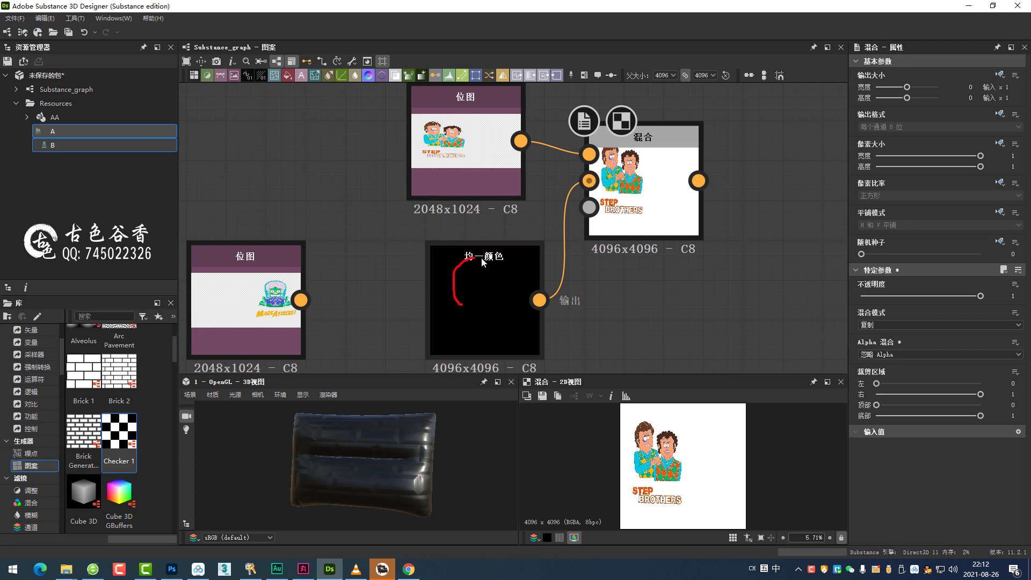
pyautogui.press('Escape')
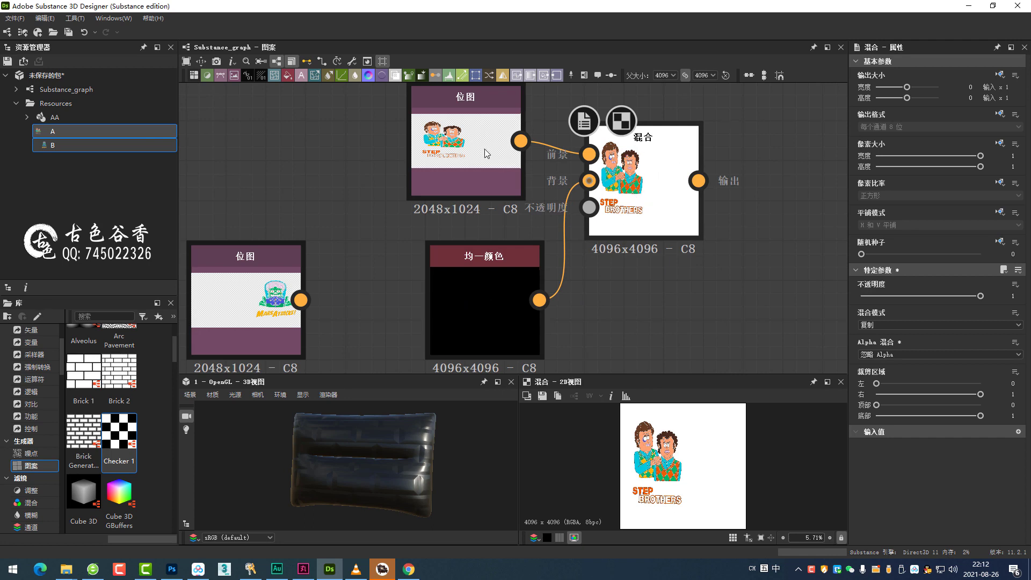
pyautogui.moveTo(417, 139)
pyautogui.mouseDown()
pyautogui.moveTo(457, 112)
pyautogui.moveTo(499, 113)
pyautogui.moveTo(511, 153)
pyautogui.moveTo(440, 166)
pyautogui.moveTo(399, 120)
pyautogui.moveTo(436, 114)
pyautogui.moveTo(486, 153)
pyautogui.mouseUp()
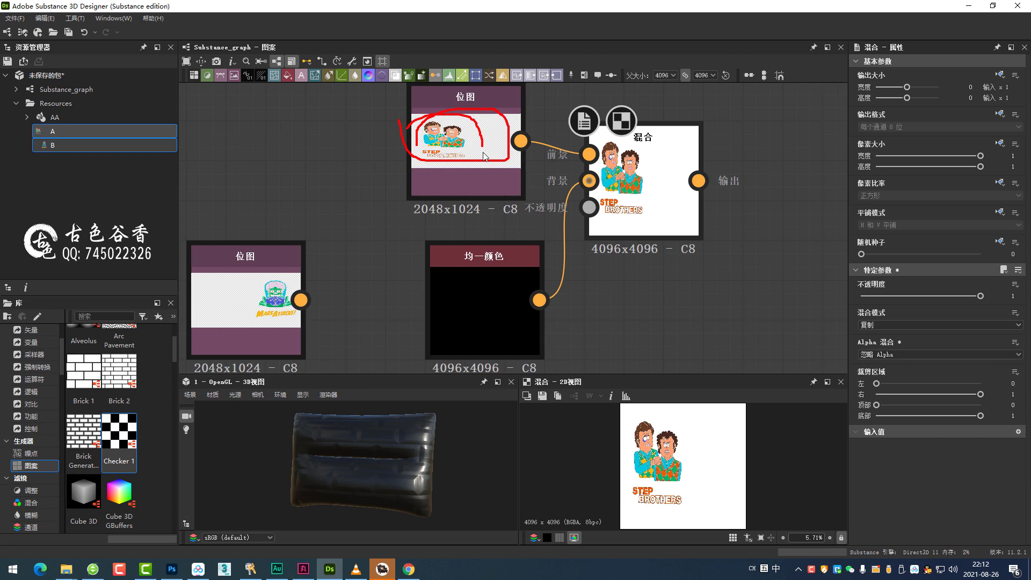
pyautogui.press('Escape')
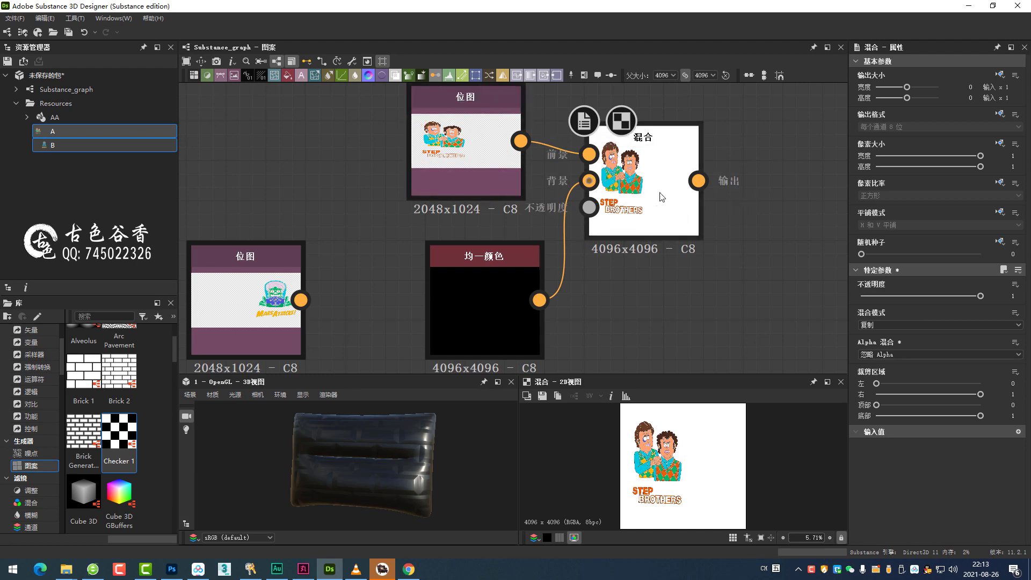
# - Try Use Source Alpha on the Blend, then return Alpha Blending to Ignore Alpha
pyautogui.moveTo(698, 203); pyautogui.dragTo(693, 210, button='middle')
pyautogui.click(893, 355)
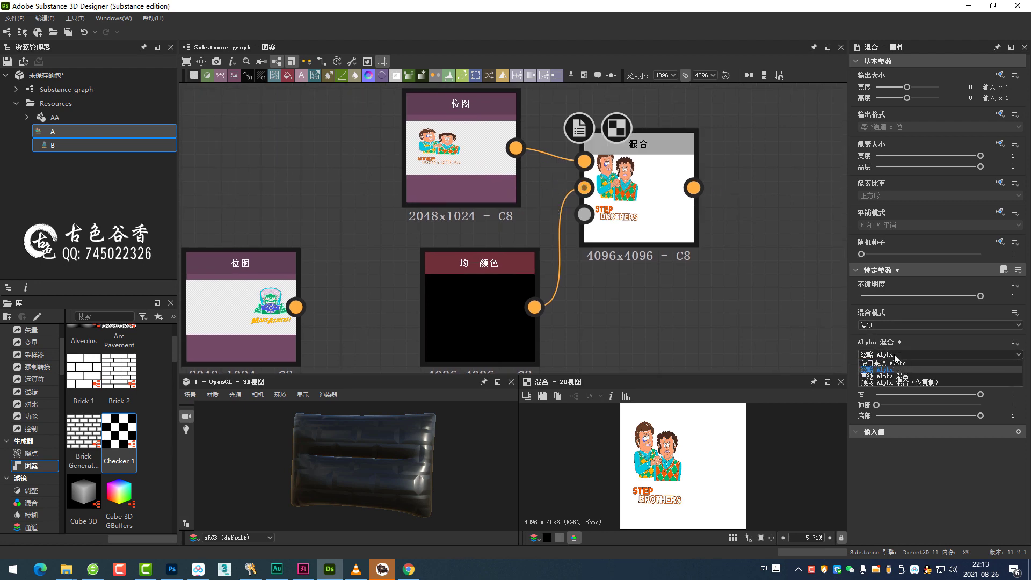
pyautogui.click(894, 364)
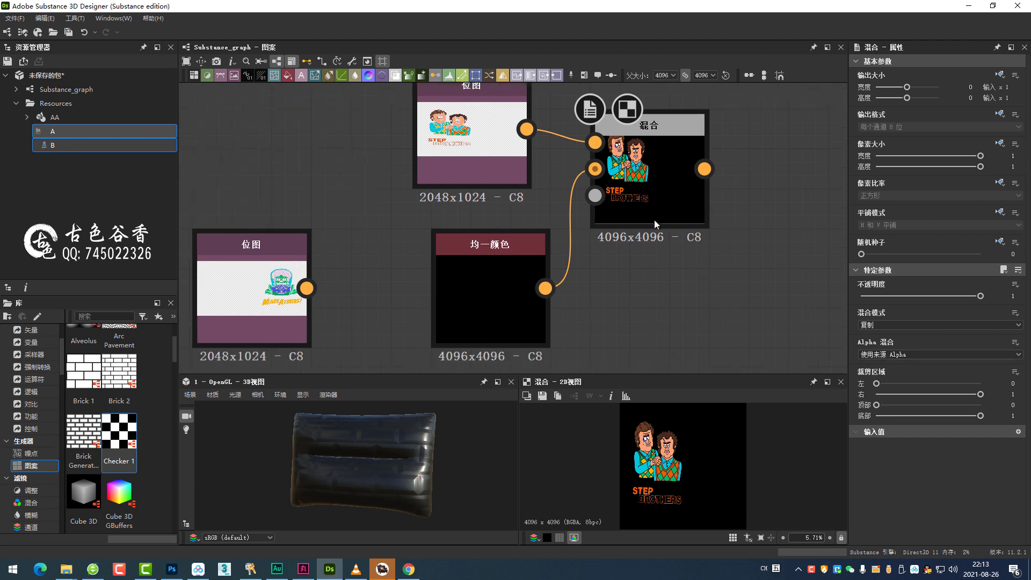
pyautogui.scroll(-2, 654, 220)
pyautogui.scroll(-1, 628, 217)
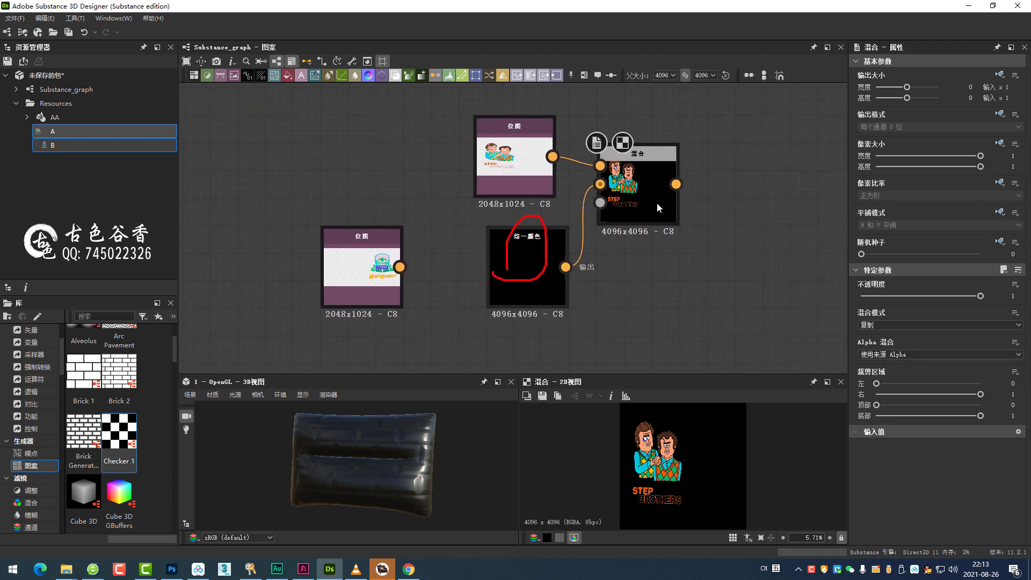
pyautogui.click(907, 354)
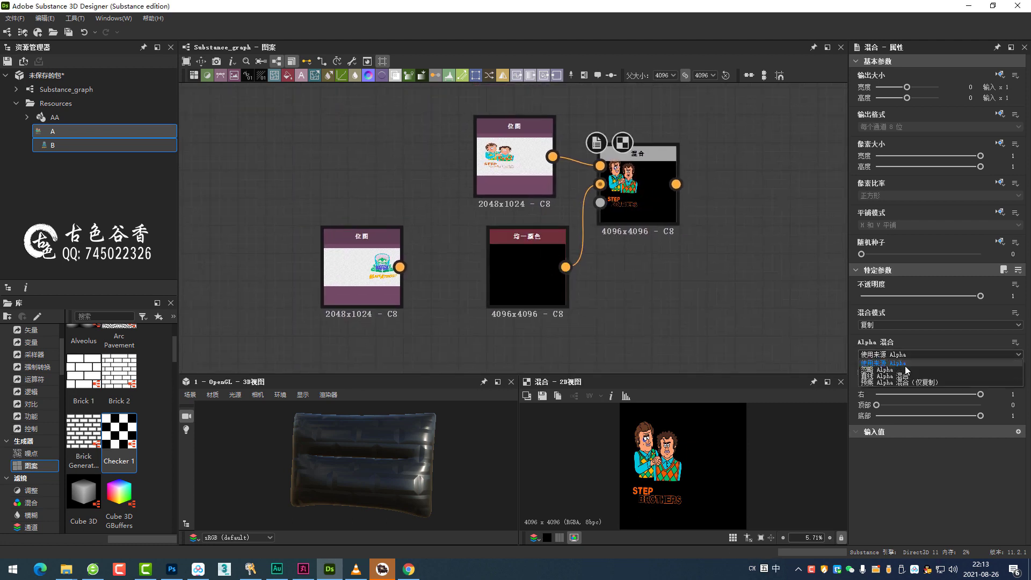
pyautogui.click(904, 371)
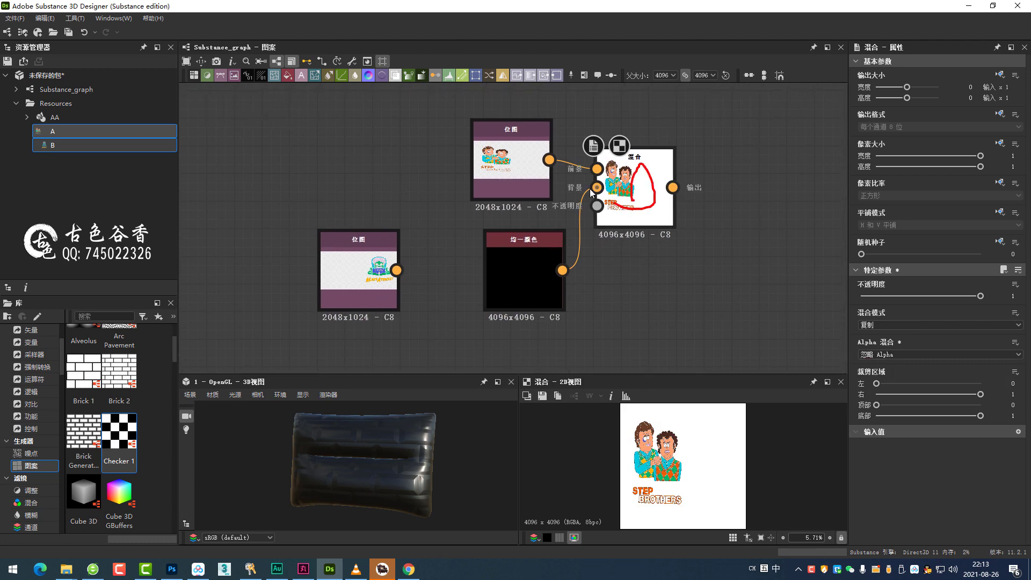
pyautogui.moveTo(658, 240); pyautogui.dragTo(645, 240, button='middle')
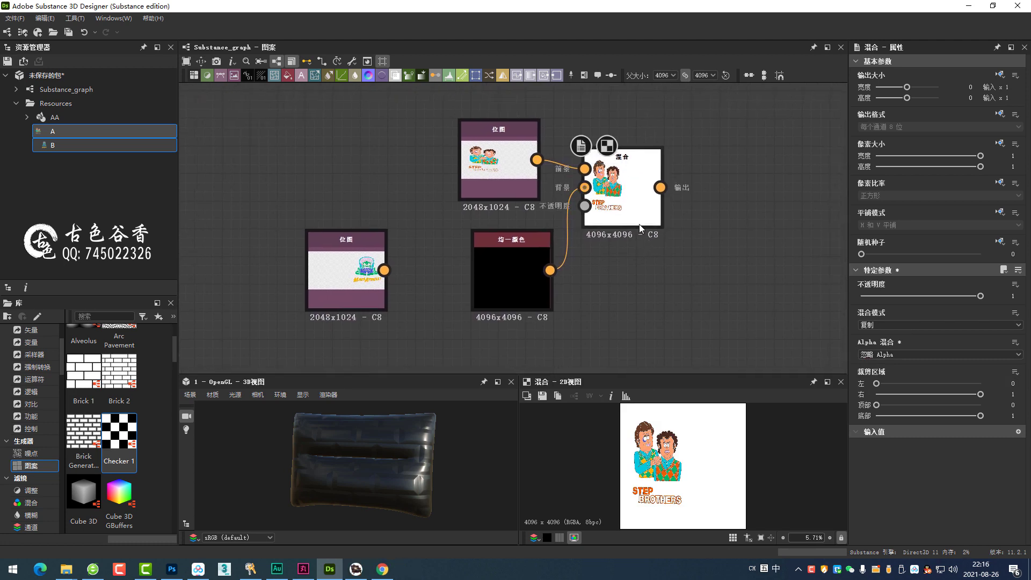